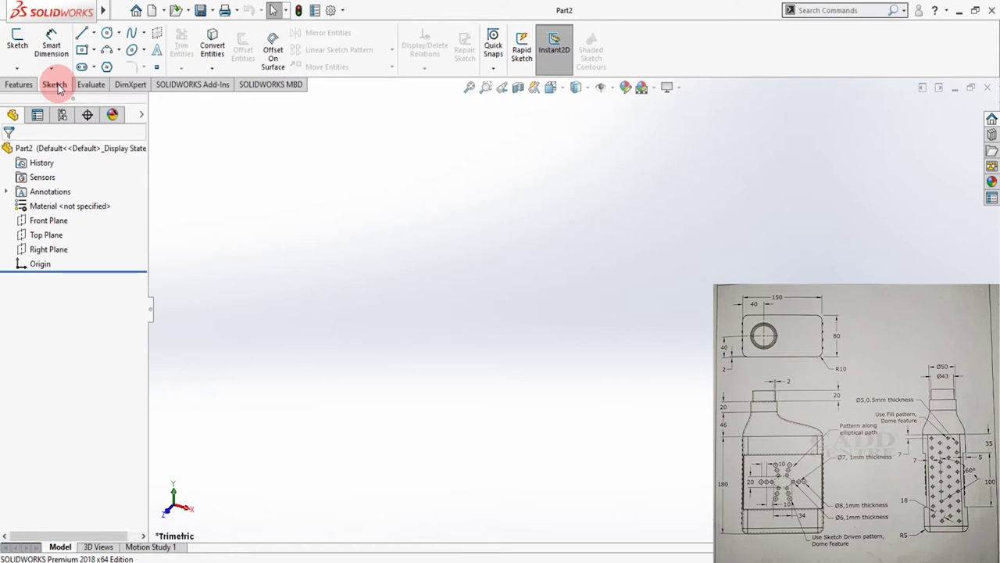
# Start a new sketch on the Top Plane.
pyautogui.click(14, 40)
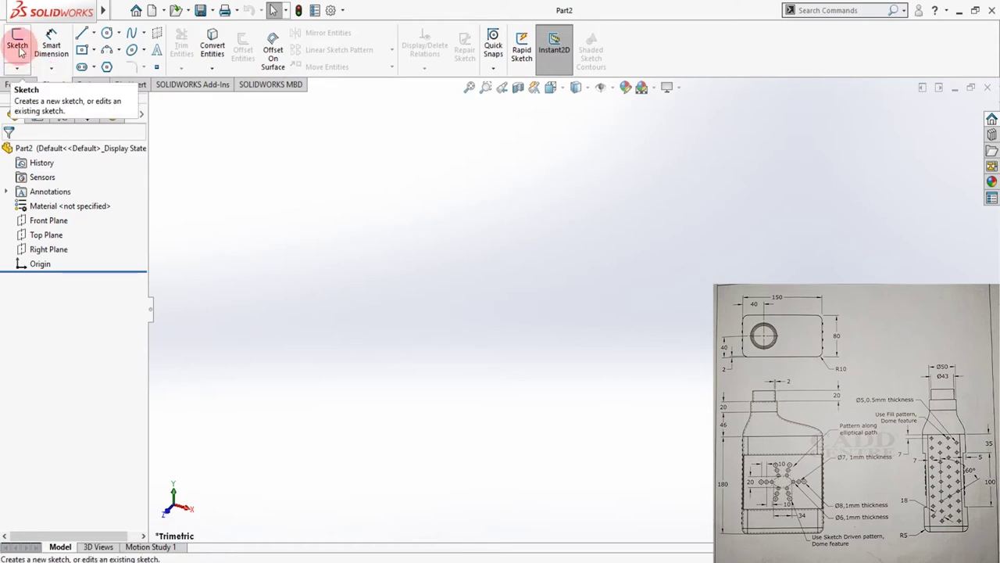
pyautogui.click(48, 238)
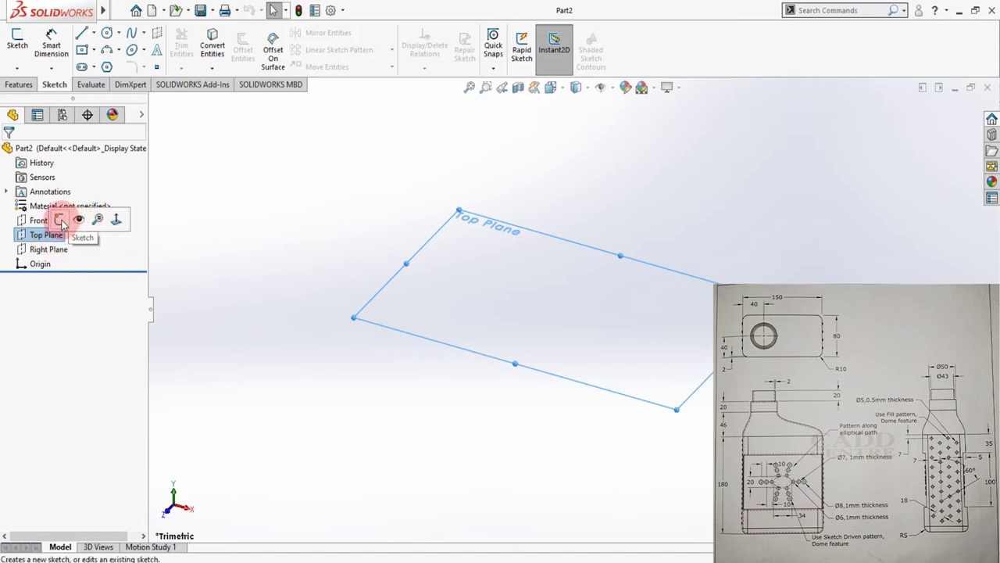
pyautogui.click(18, 45)
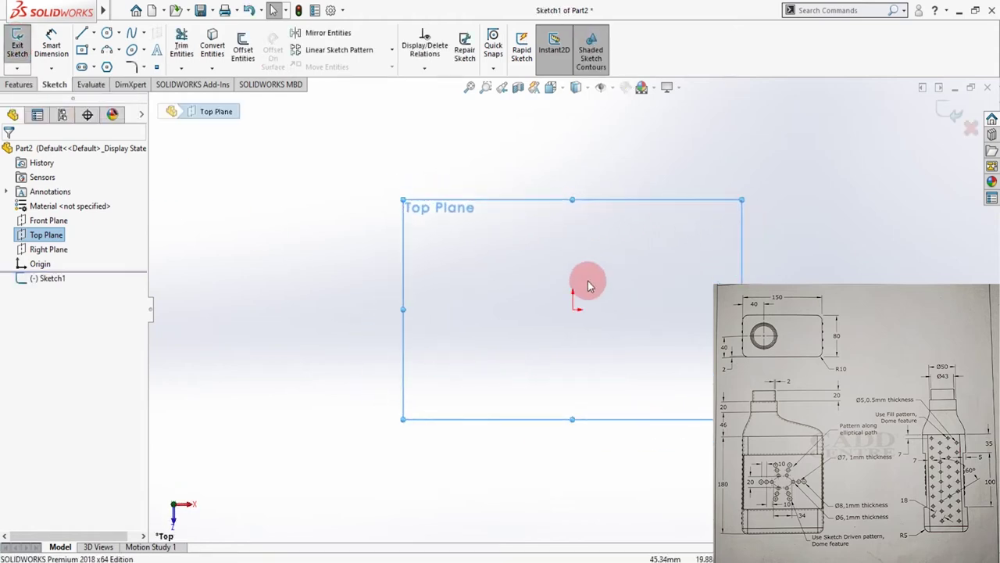
pyautogui.click(316, 155)
# Sketch a center rectangle about 214 mm wide, centred on the origin.
pyautogui.click(82, 50)
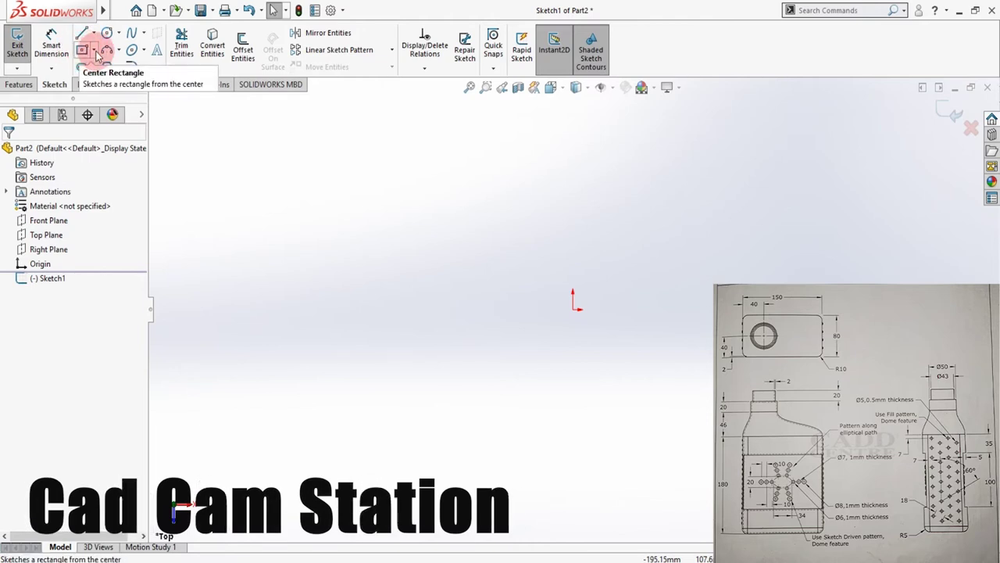
pyautogui.click(95, 52)
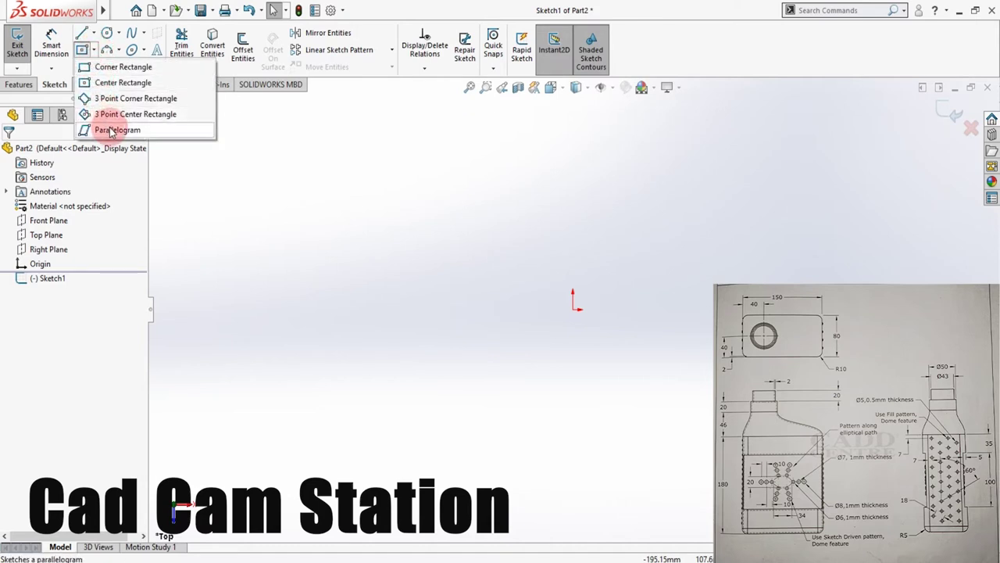
pyautogui.click(124, 83)
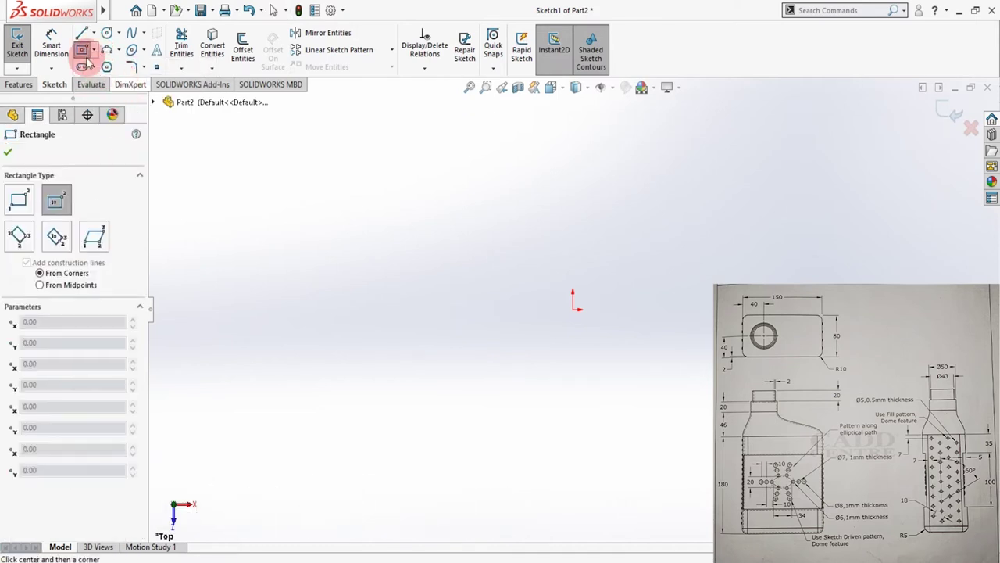
pyautogui.click(573, 309)
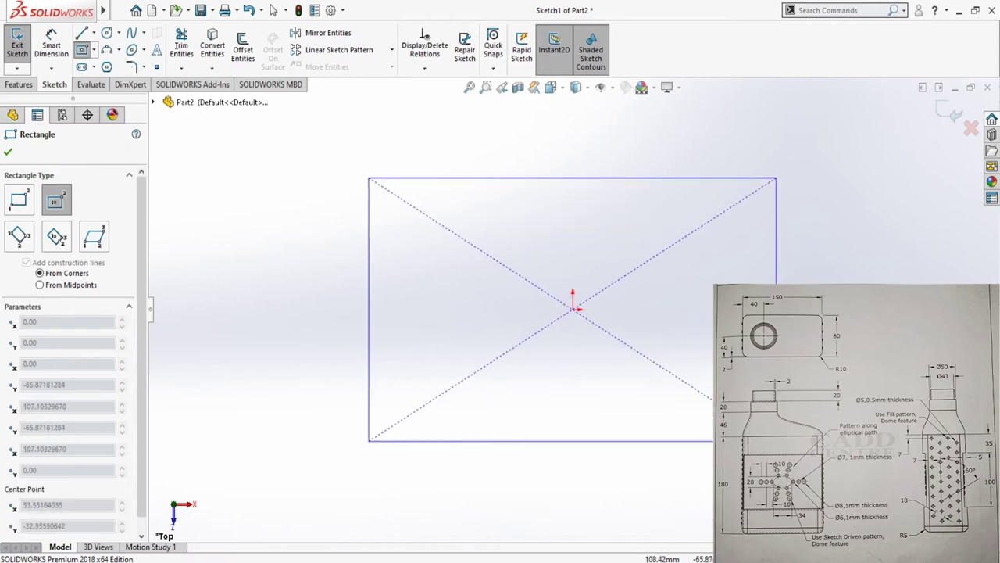
pyautogui.click(776, 427)
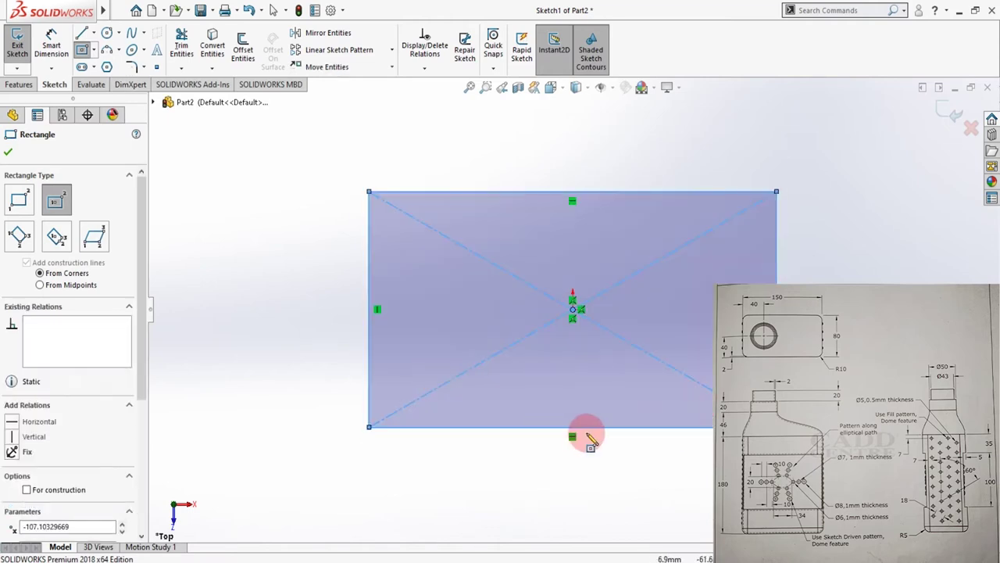
pyautogui.press('Escape')
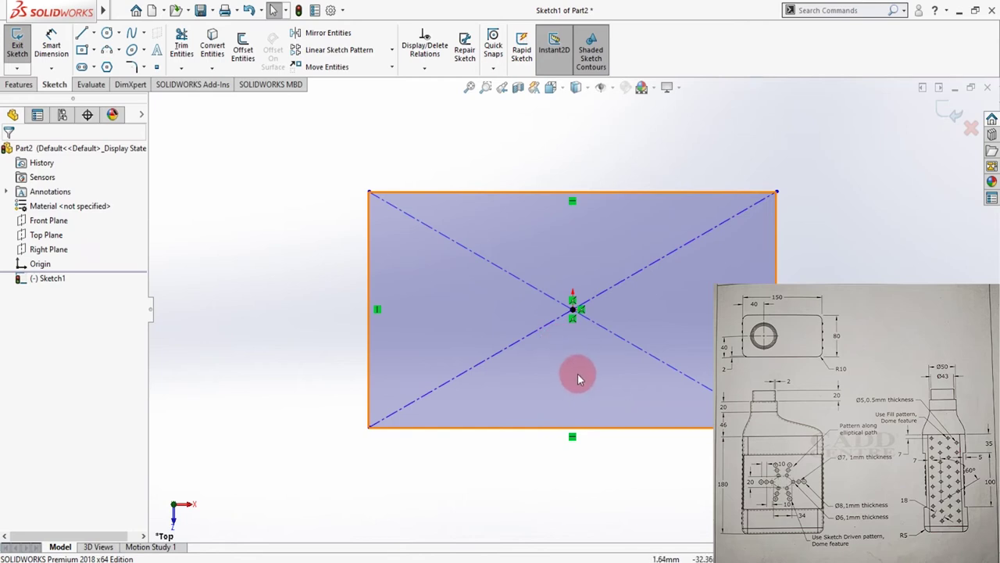
# Look up the keyboard shortcuts assigned to the Smart Dimension and Measure commands, searching for "sma" and "meas".
pyautogui.press('d')
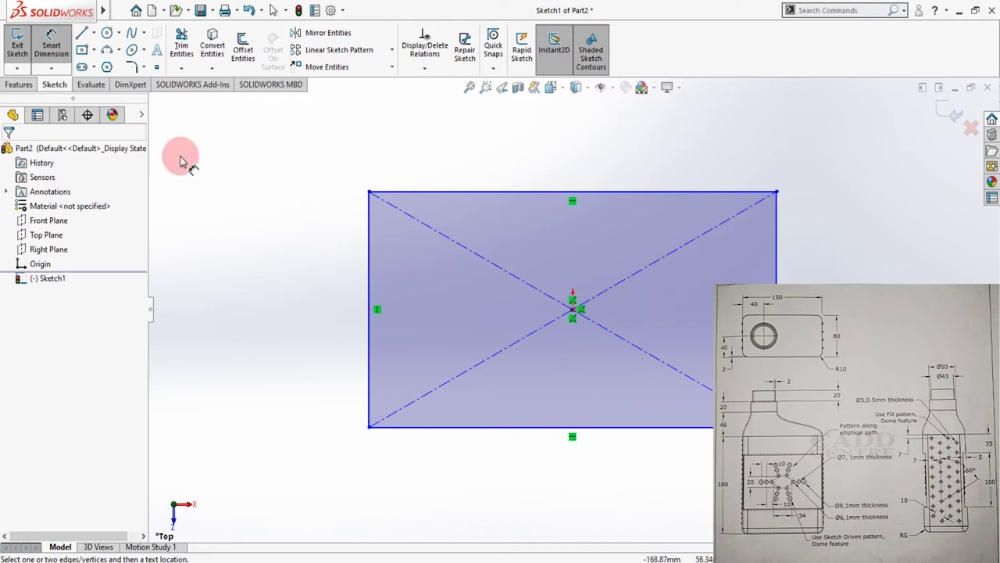
pyautogui.click(50, 45)
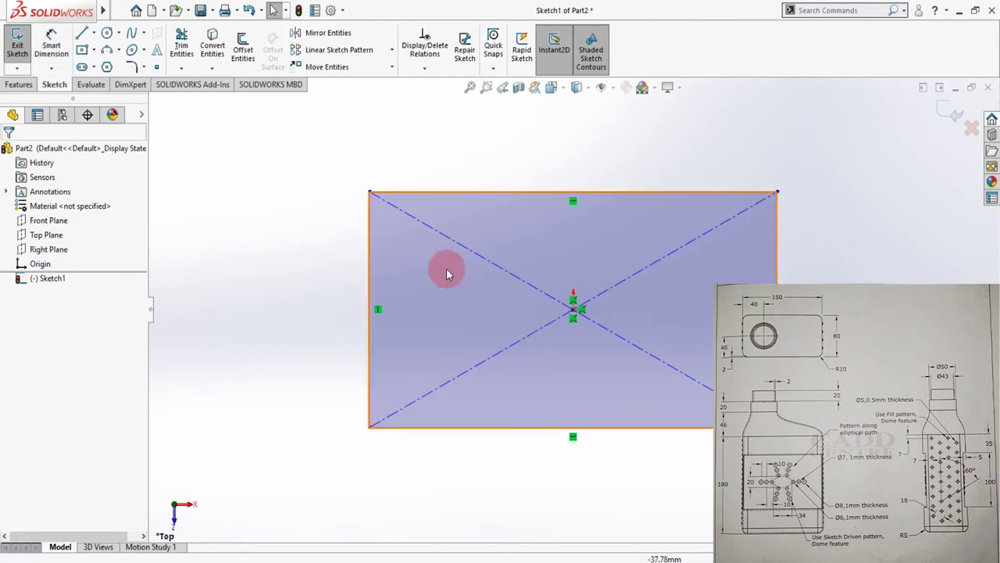
pyautogui.click(343, 12)
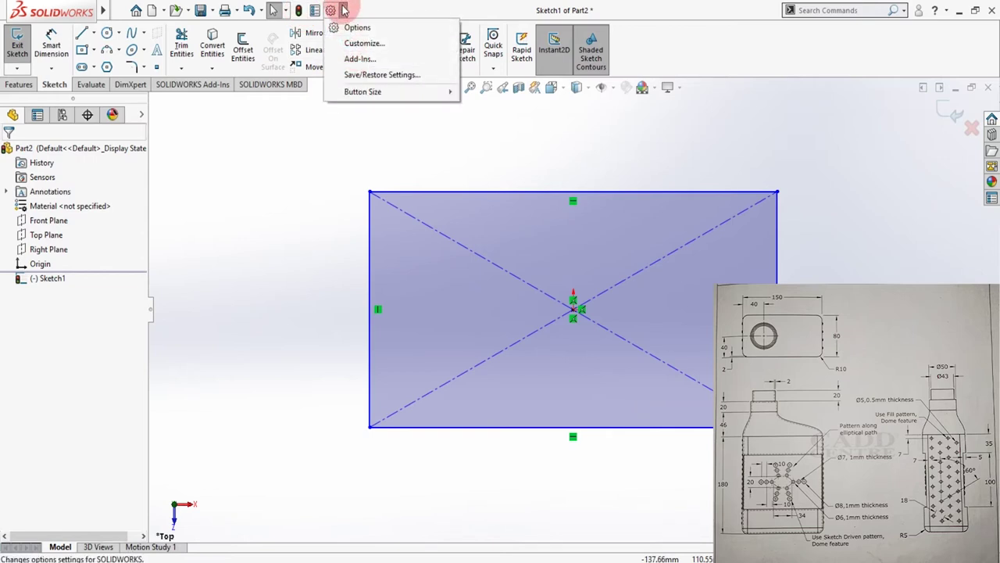
pyautogui.click(379, 43)
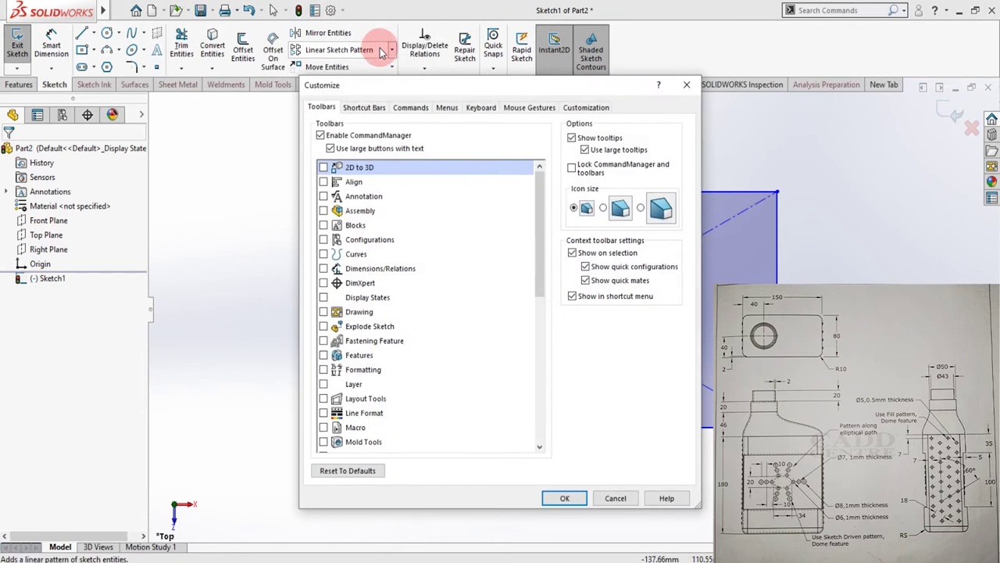
pyautogui.click(480, 107)
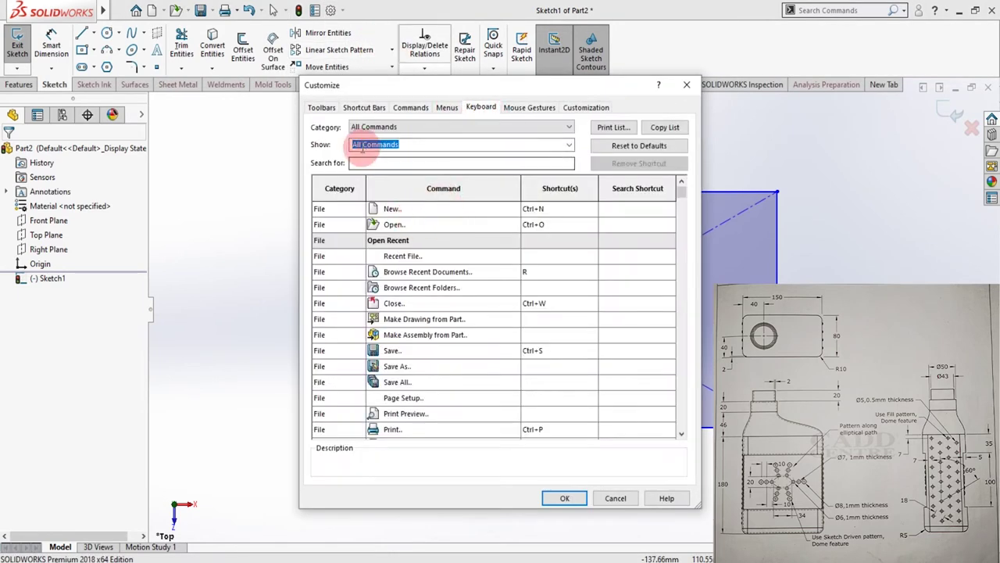
pyautogui.click(398, 165)
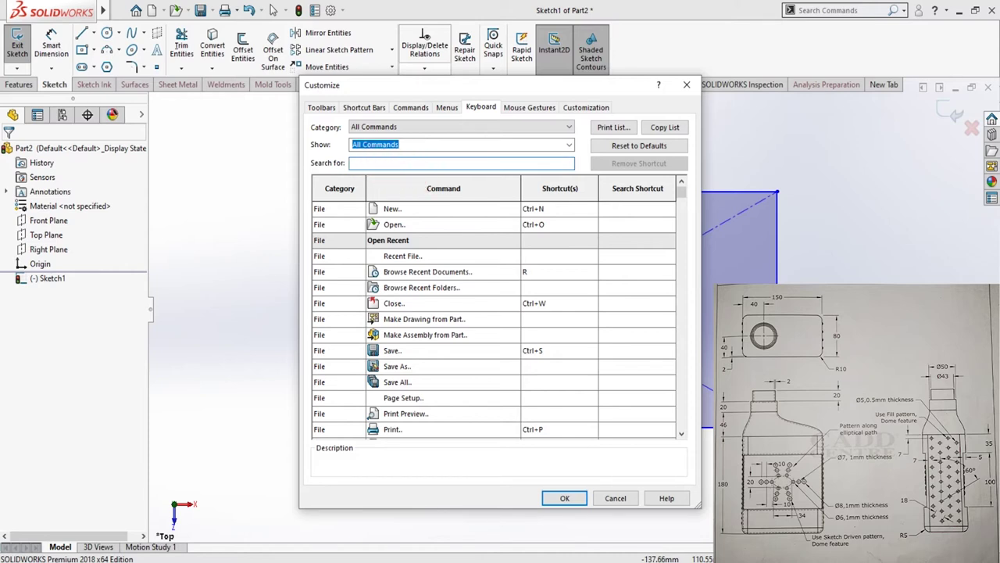
pyautogui.write('sma')
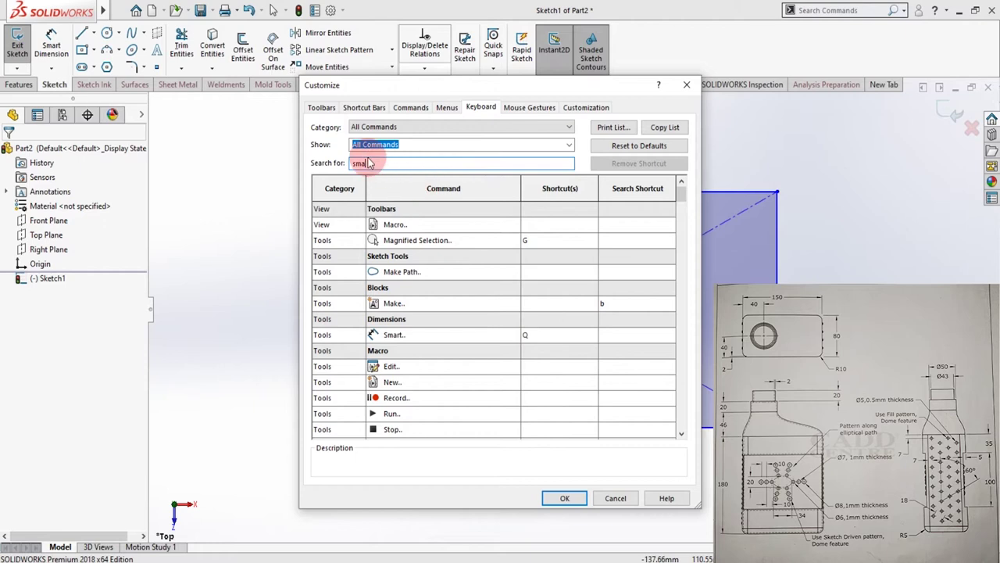
pyautogui.moveTo(364, 161); pyautogui.dragTo(328, 165)
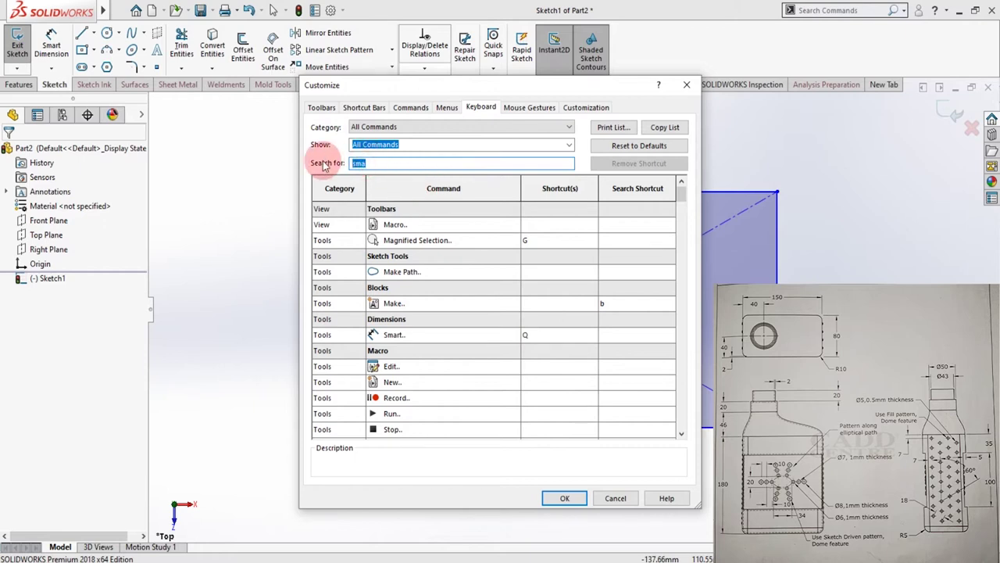
pyautogui.write('meas')
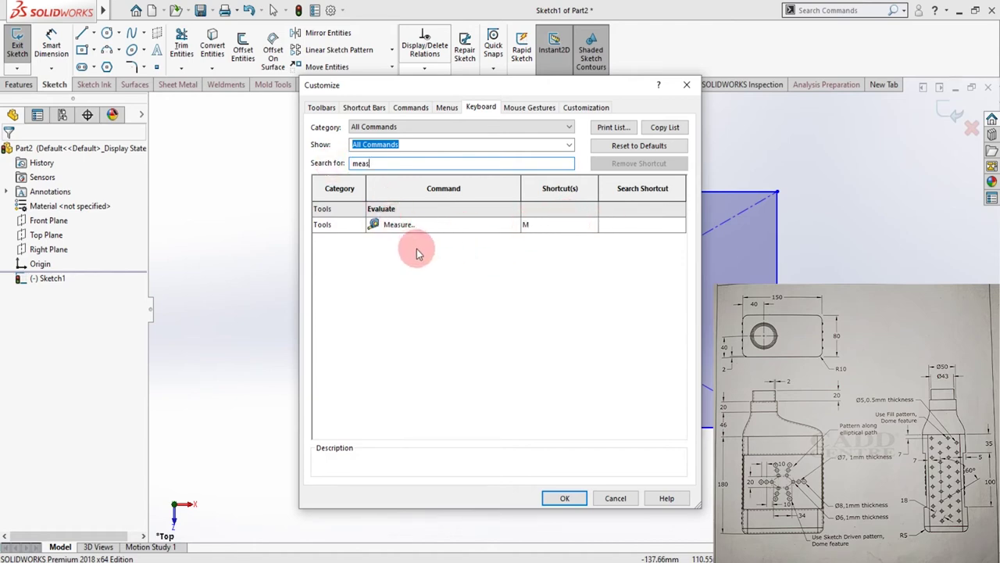
pyautogui.click(616, 498)
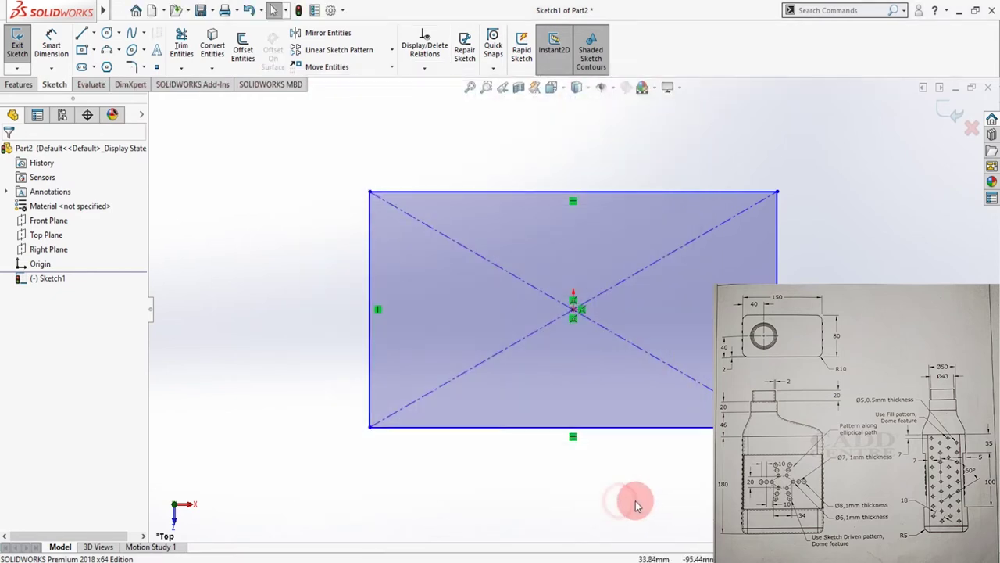
# Dimension the rectangle's lower horizontal edge and set its length to 150 mm.
pyautogui.doubleClick(396, 192)
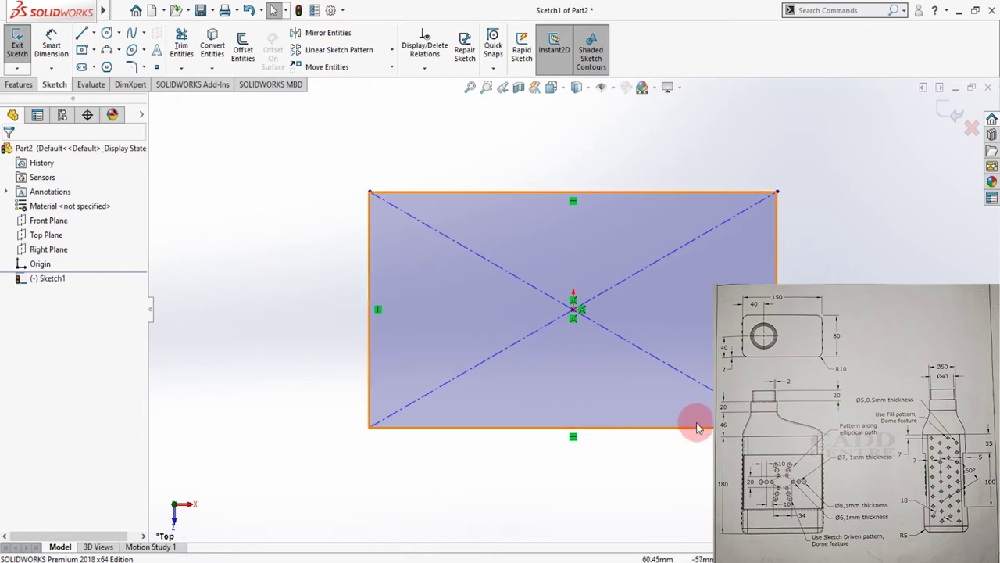
pyautogui.press('Escape')
pyautogui.press('d')
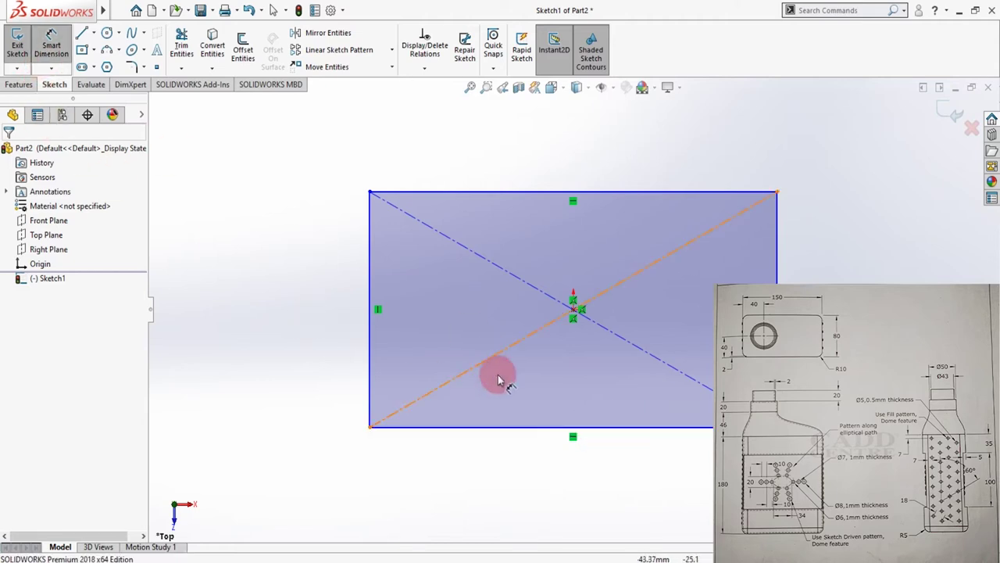
pyautogui.click(549, 428)
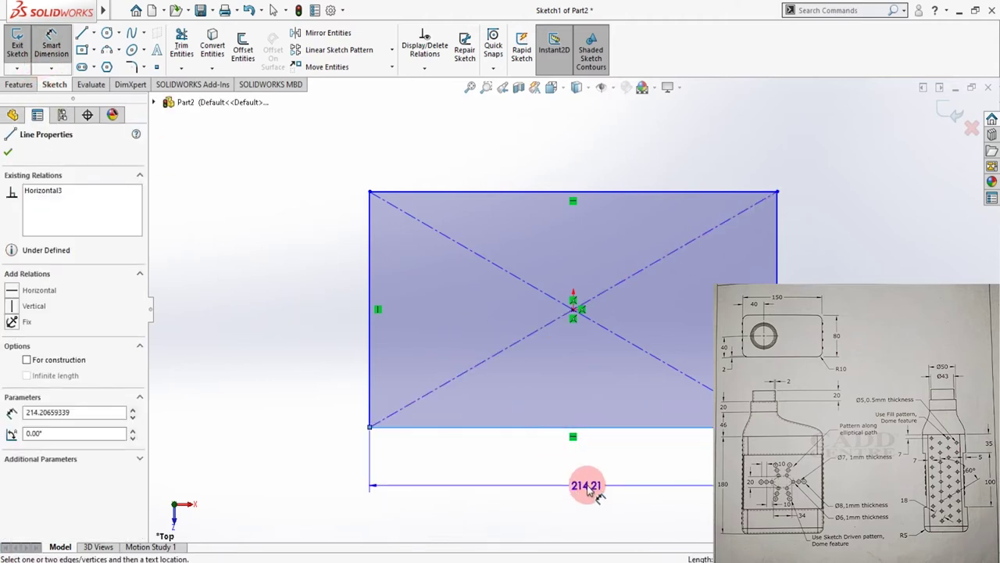
pyautogui.click(587, 486)
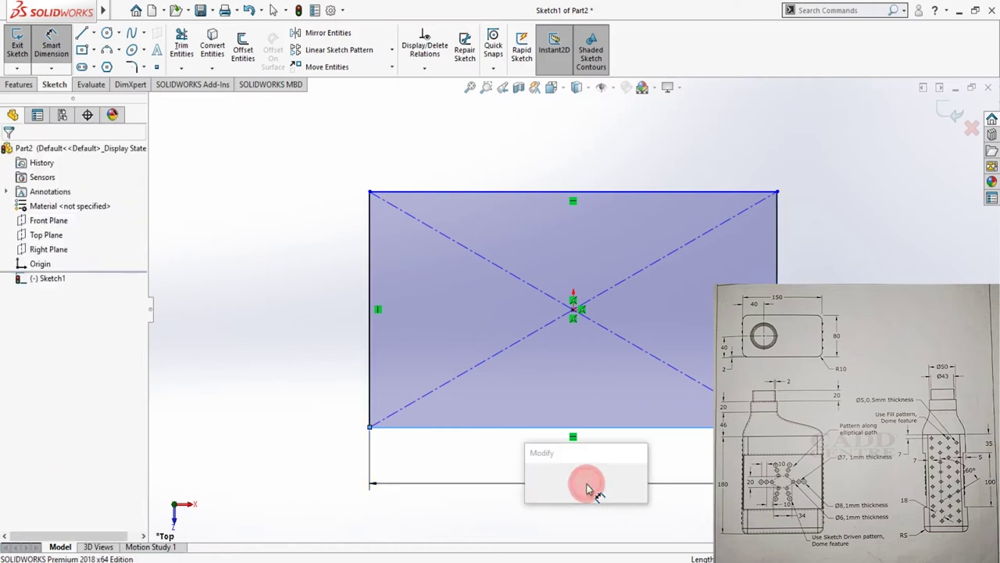
pyautogui.write('150')
pyautogui.press('Return')
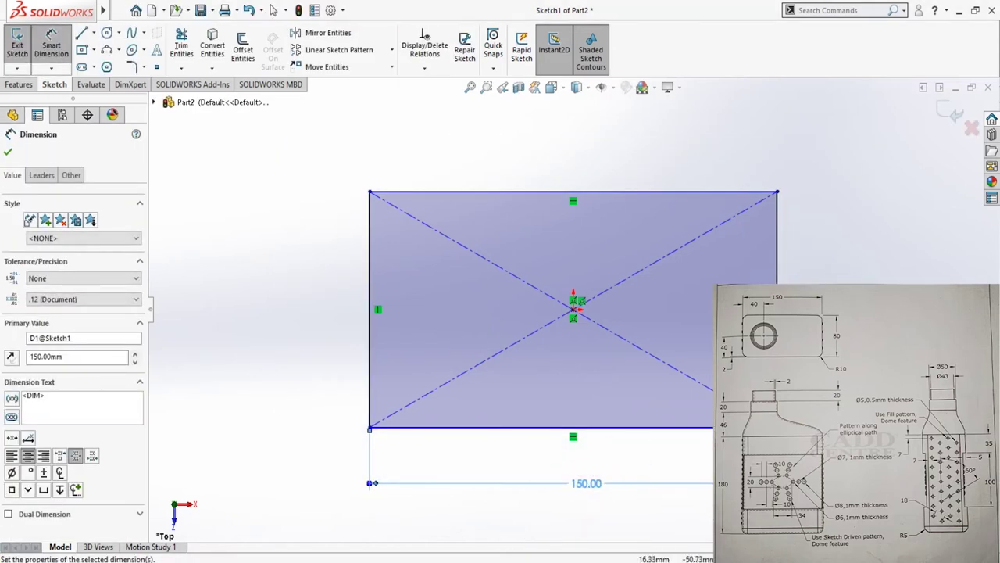
# Dimension the rectangle's right vertical edge and set its length to 80 mm.
pyautogui.click(776, 312)
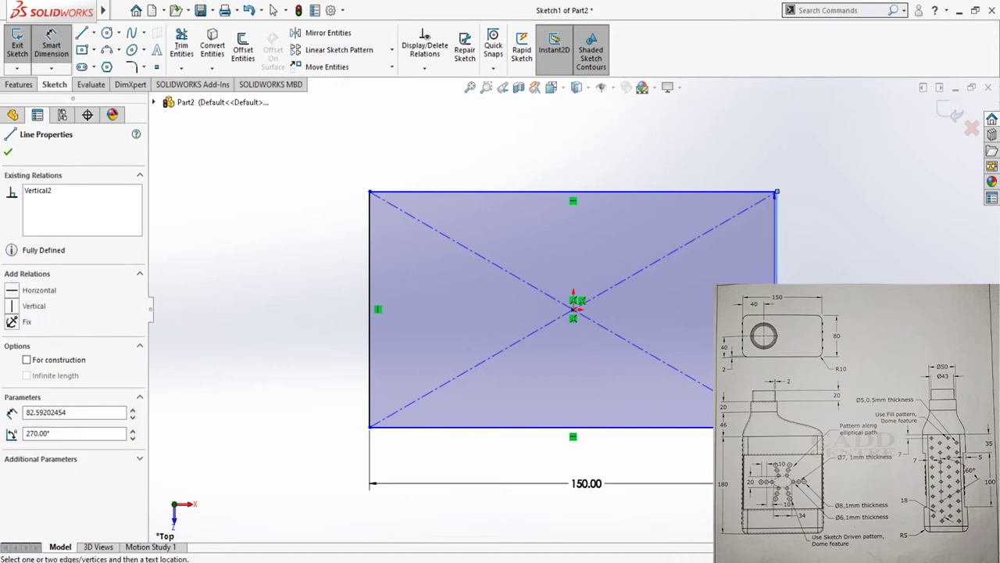
pyautogui.click(829, 352)
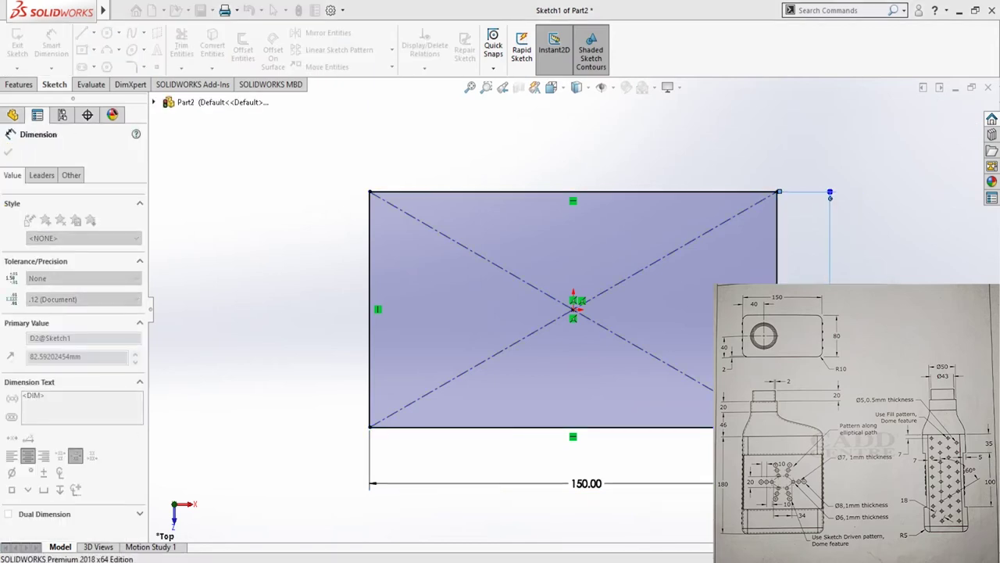
pyautogui.write('80')
pyautogui.press('Return')
pyautogui.scroll(3, 578, 305)
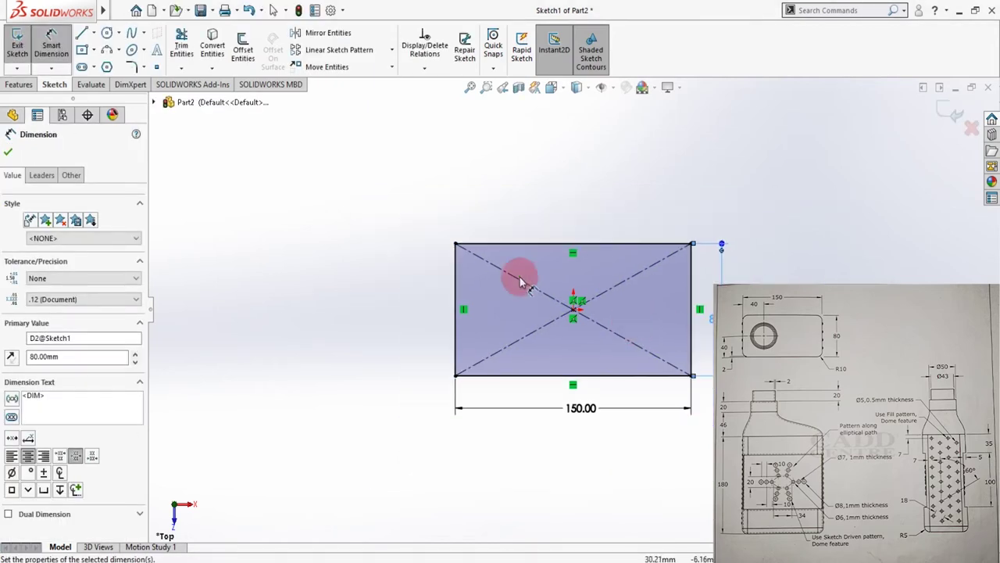
# Start a Sketch Fillet on the rectangle's upper-left corner with a 10 mm radius.
pyautogui.click(132, 68)
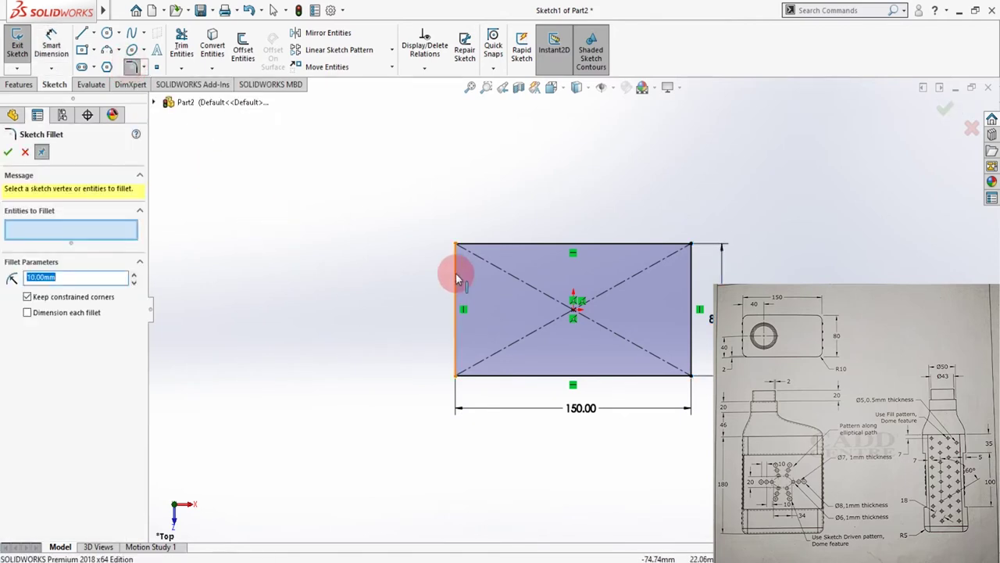
pyautogui.click(487, 244)
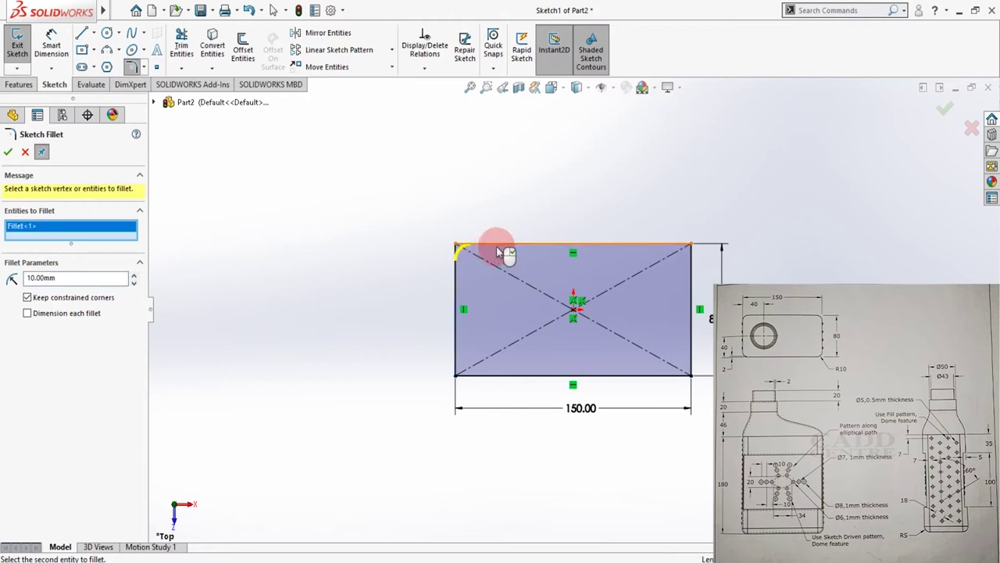
pyautogui.click(462, 250)
pyautogui.moveTo(78, 278); pyautogui.dragTo(4, 283)
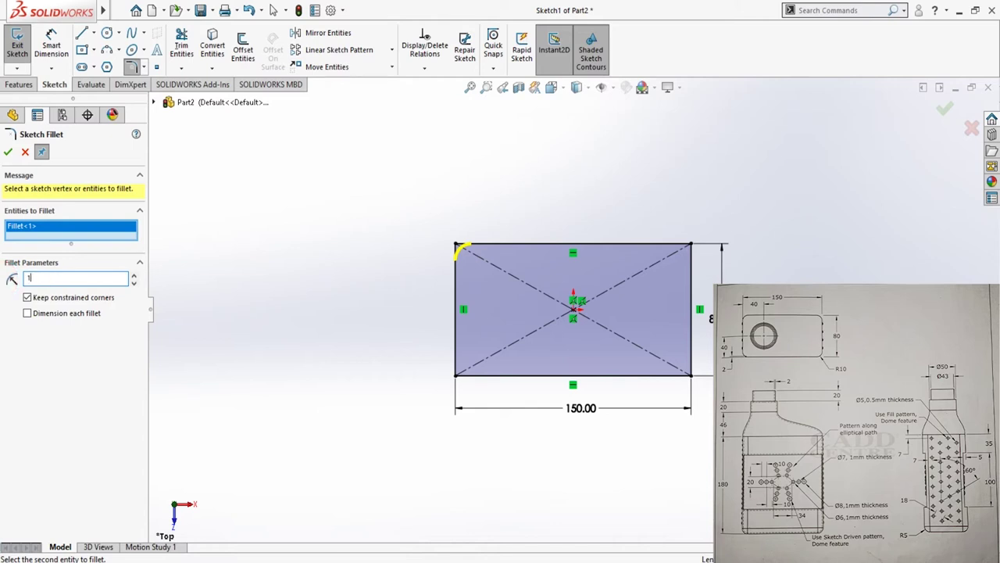
pyautogui.write('10')
pyautogui.press('Return')
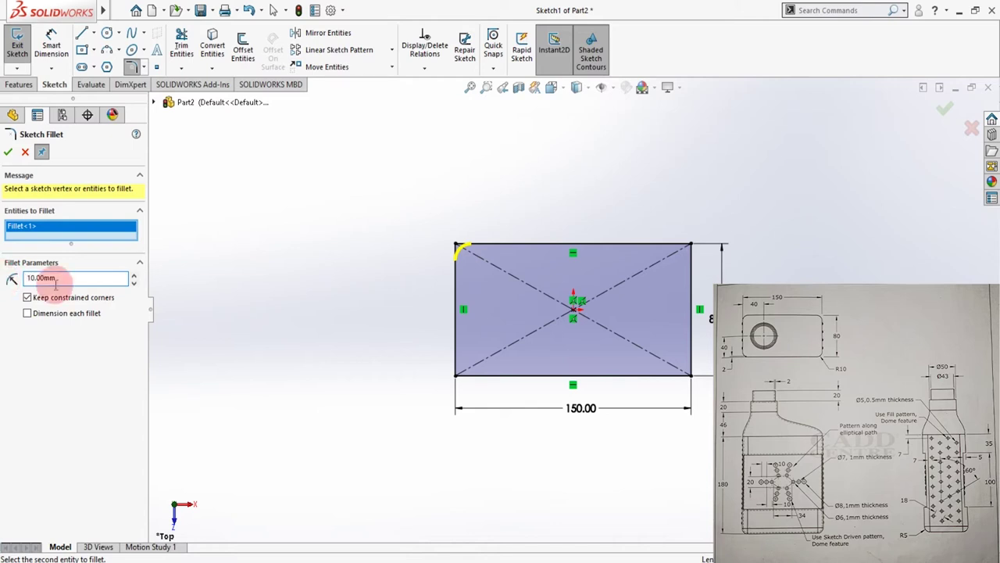
# Add 10 mm sketch fillets to the rectangle's remaining three corners and complete the fillet on all four.
pyautogui.click(472, 376)
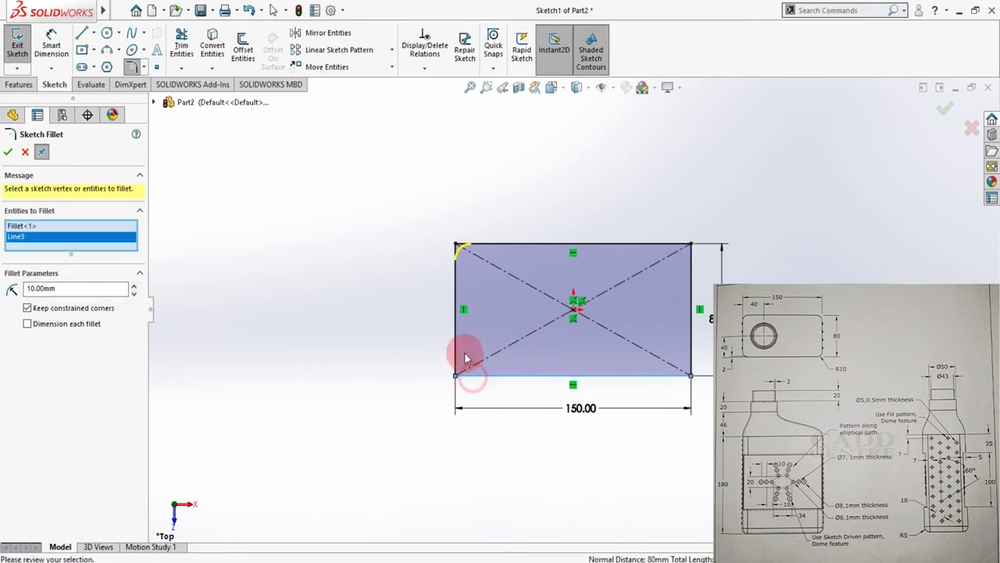
pyautogui.click(456, 342)
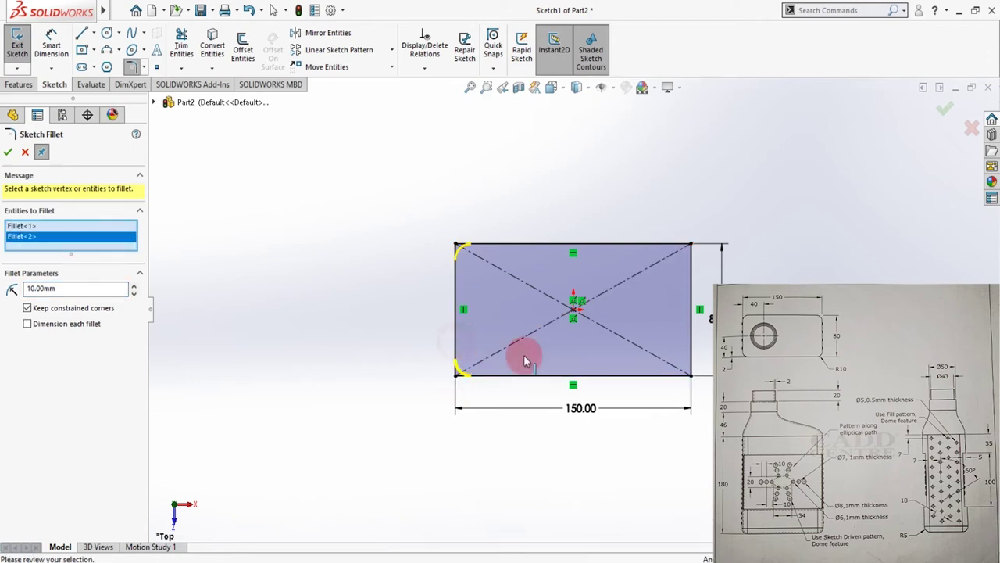
pyautogui.click(649, 378)
pyautogui.click(692, 349)
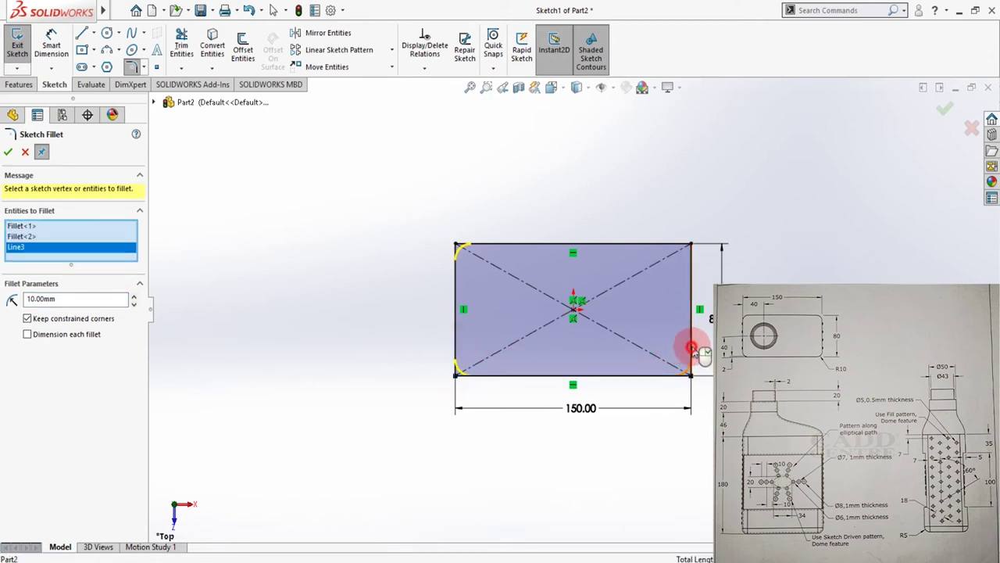
pyautogui.click(692, 270)
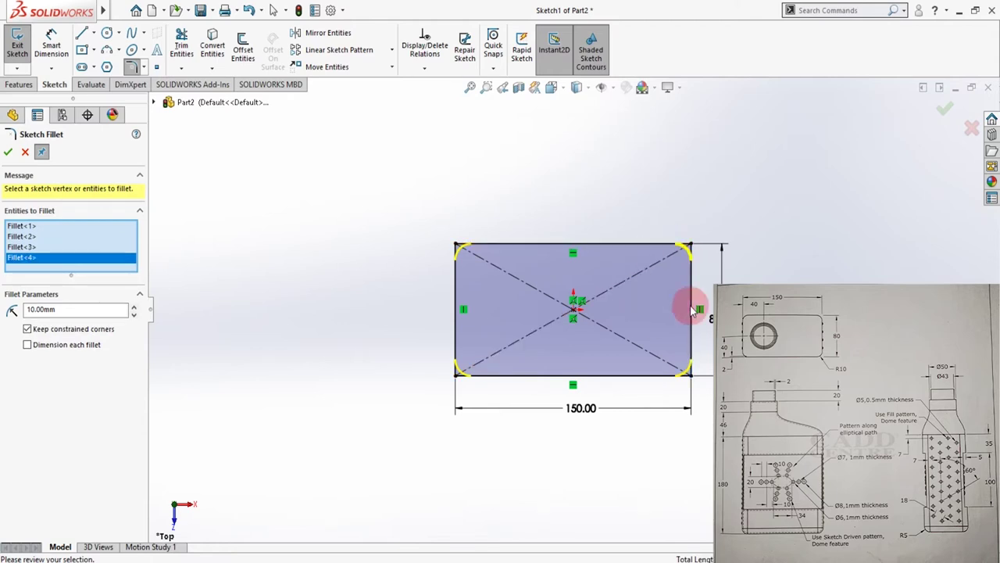
pyautogui.click(7, 150)
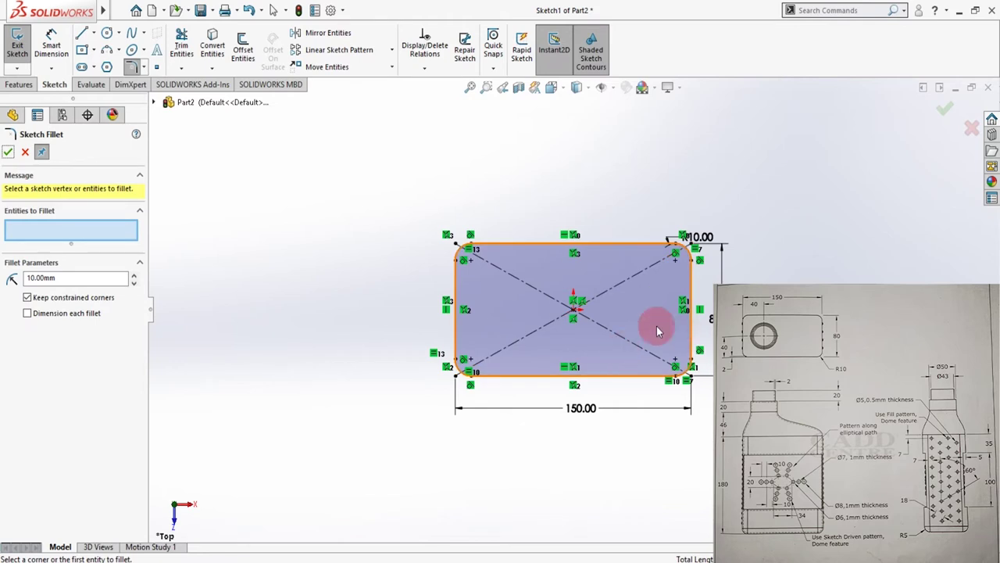
pyautogui.moveTo(675, 373); pyautogui.dragTo(670, 364)
pyautogui.moveTo(670, 363); pyautogui.dragTo(680, 322, button='middle')
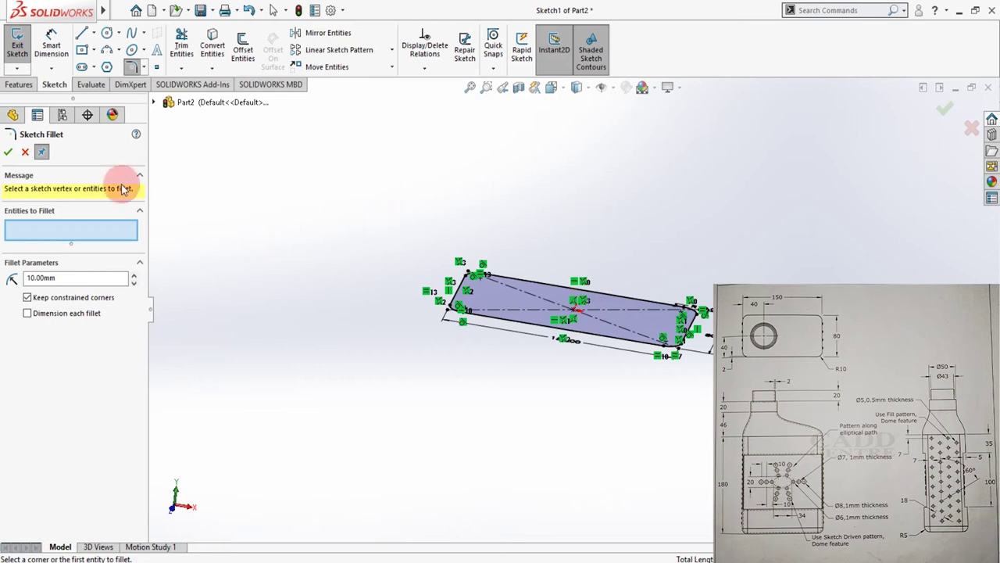
pyautogui.click(16, 153)
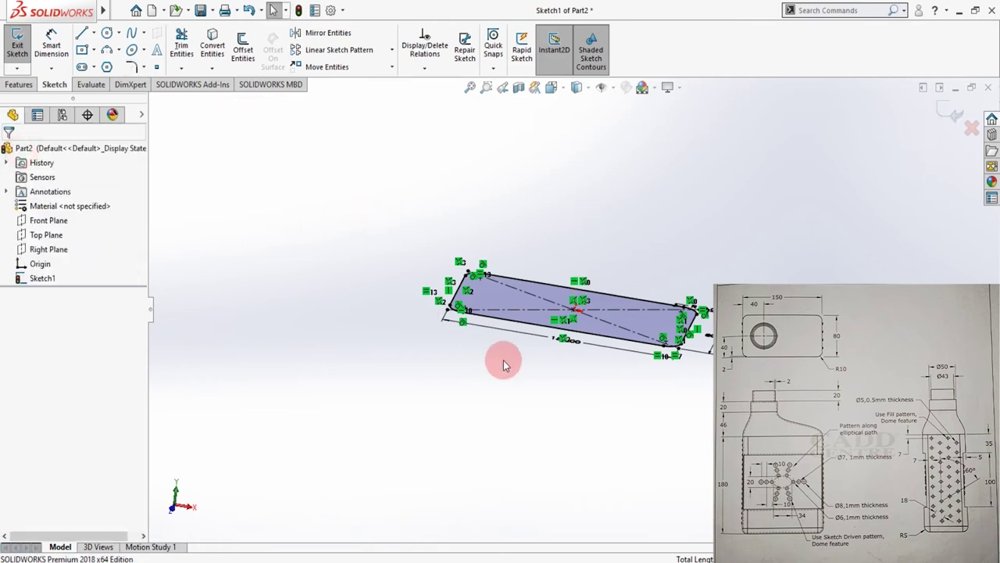
# Extrude the rounded rectangle profile upward as a blind boss 180 mm deep.
pyautogui.click(22, 85)
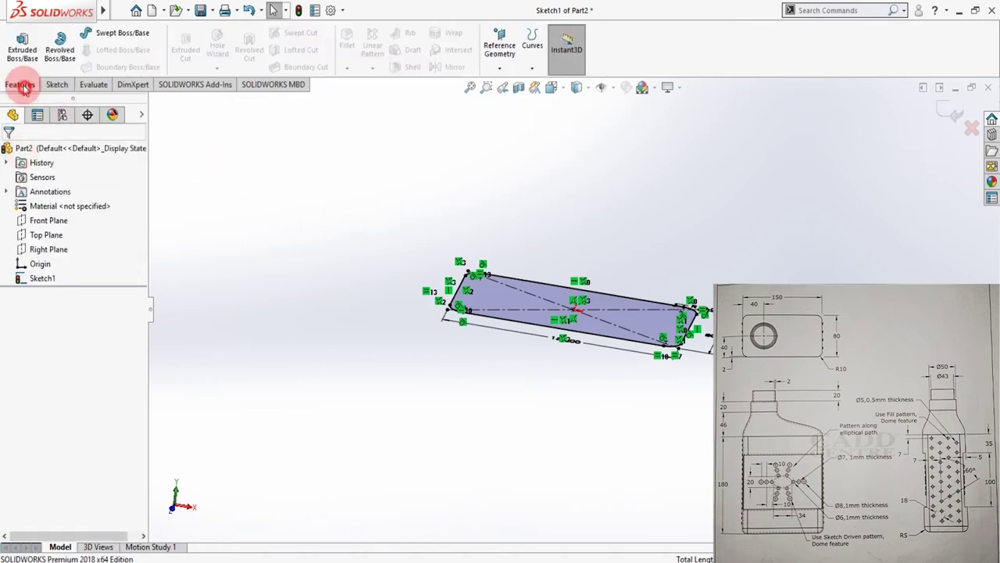
pyautogui.click(22, 45)
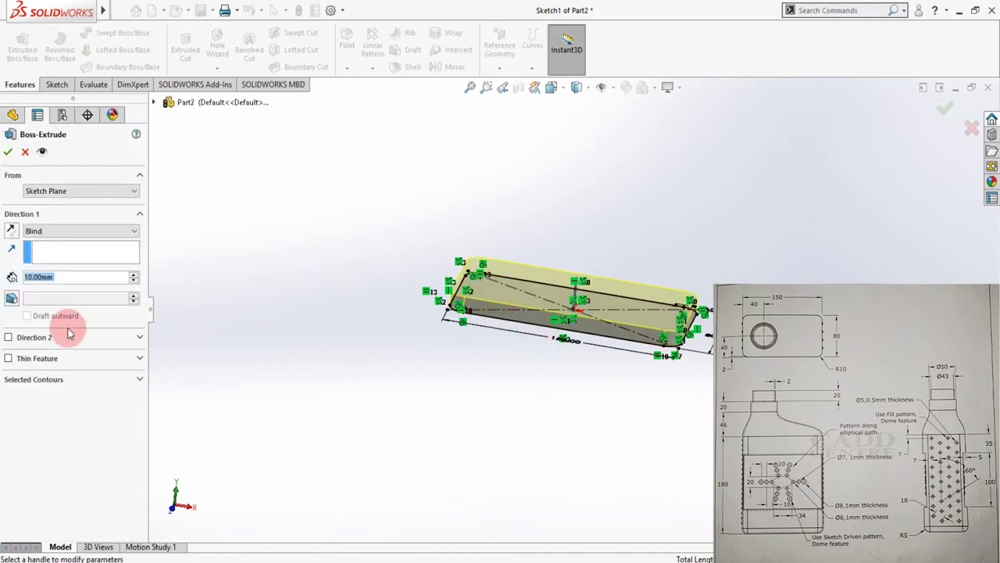
pyautogui.click(61, 268)
pyautogui.write('180')
pyautogui.press('Return')
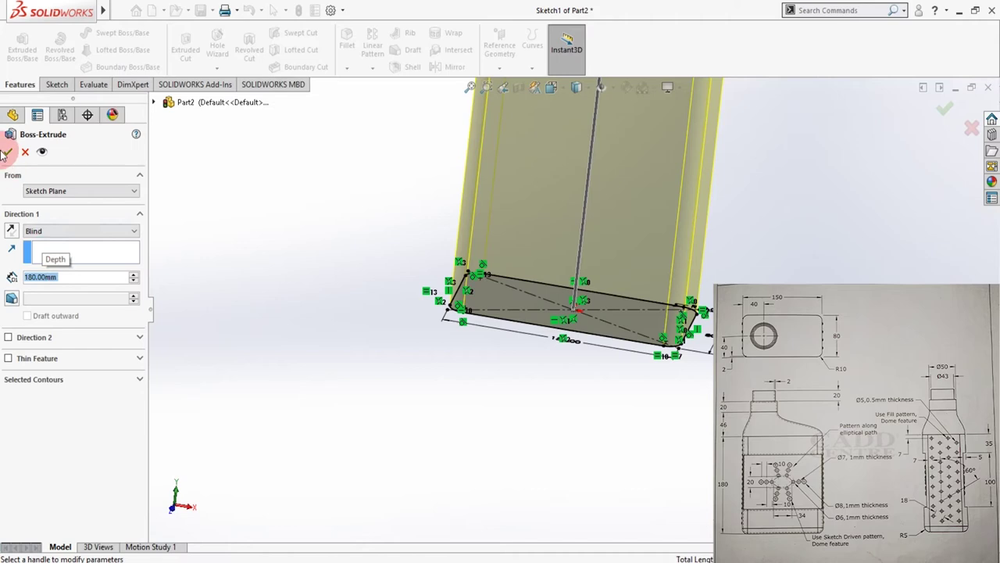
pyautogui.click(9, 151)
pyautogui.click(266, 341)
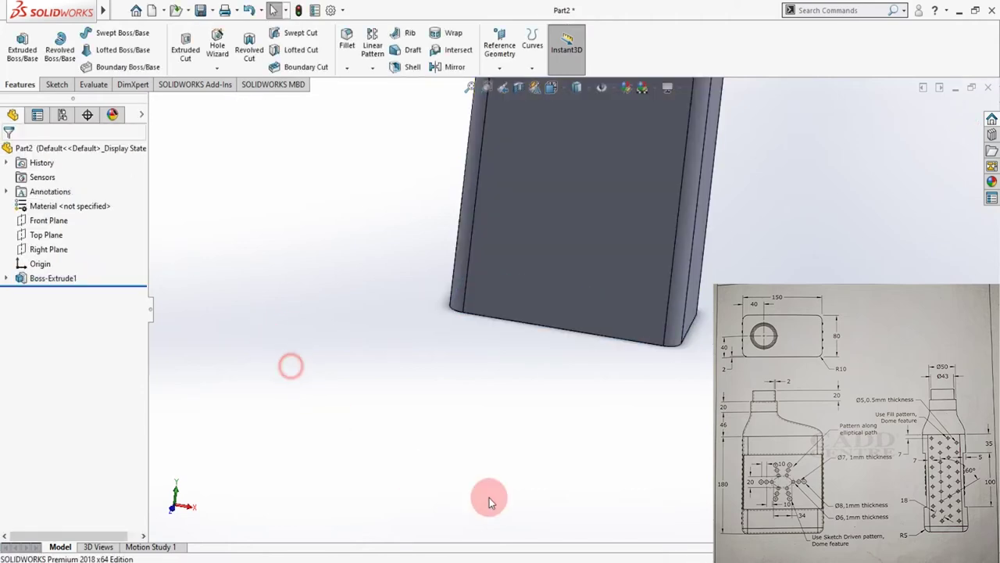
# Fillet the bottom perimeter edge of the extruded body with a constant 5 mm radius and tangent propagation.
pyautogui.scroll(4, 500, 493)
pyautogui.moveTo(594, 336)
pyautogui.mouseDown(button='middle')
pyautogui.moveTo(621, 286)
pyautogui.moveTo(626, 190)
pyautogui.moveTo(611, 196)
pyautogui.mouseUp(button='middle')
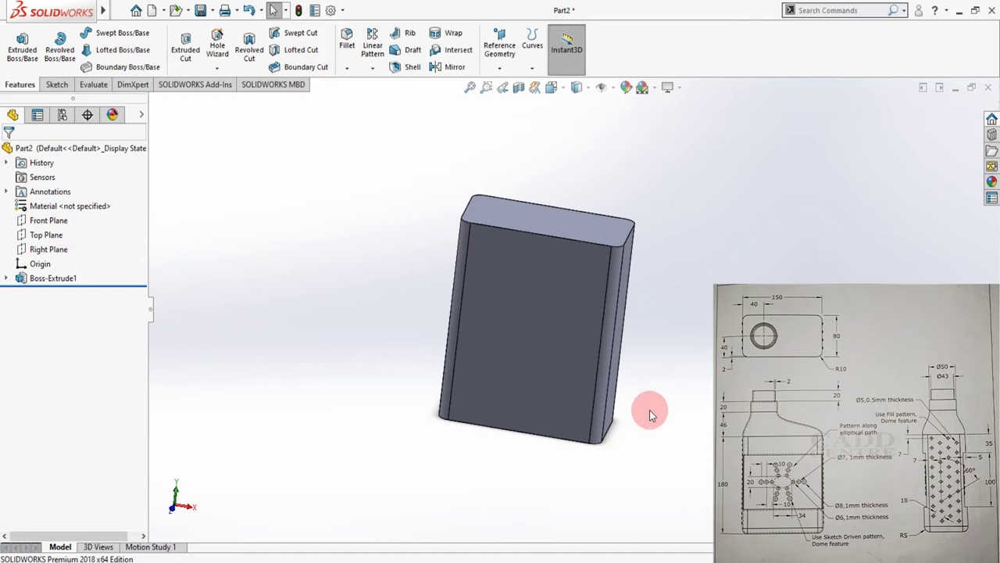
pyautogui.moveTo(659, 424); pyautogui.dragTo(632, 343, button='middle')
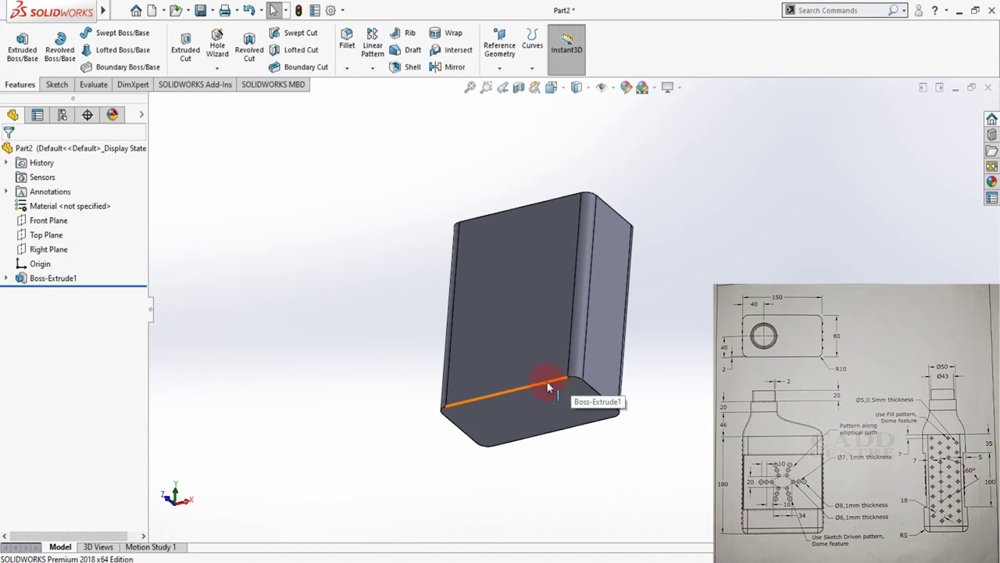
pyautogui.click(344, 49)
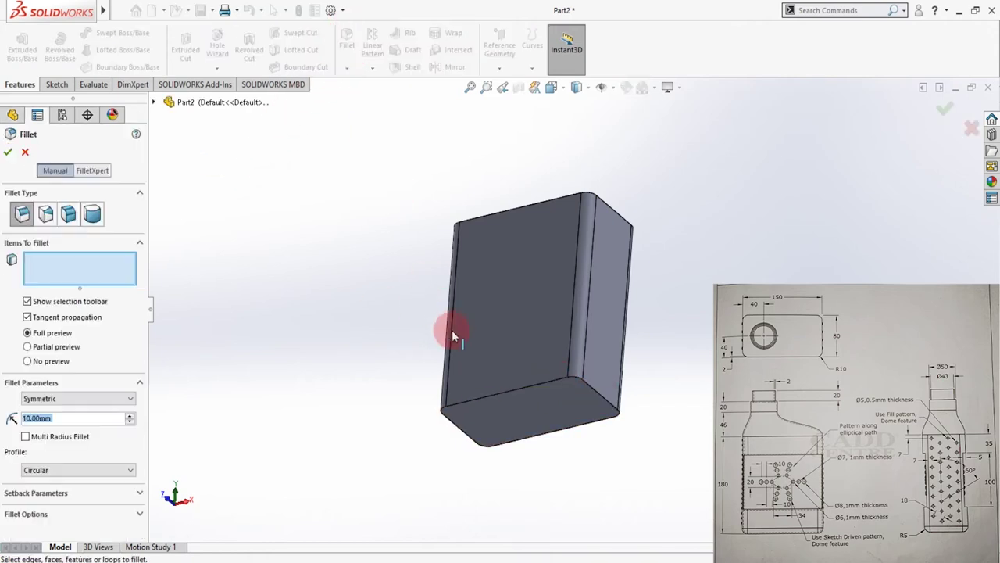
pyautogui.click(514, 388)
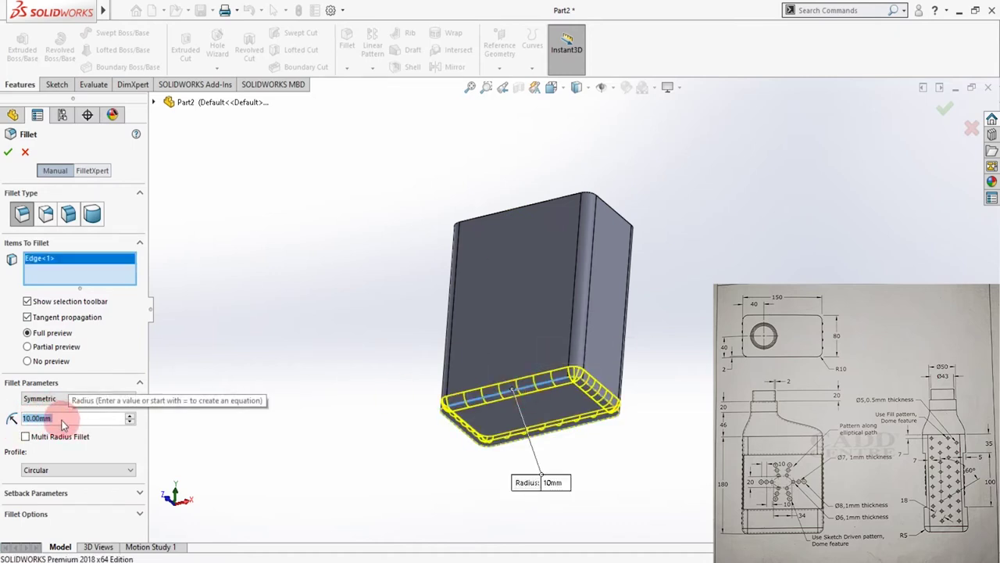
pyautogui.write('5')
pyautogui.press('Return')
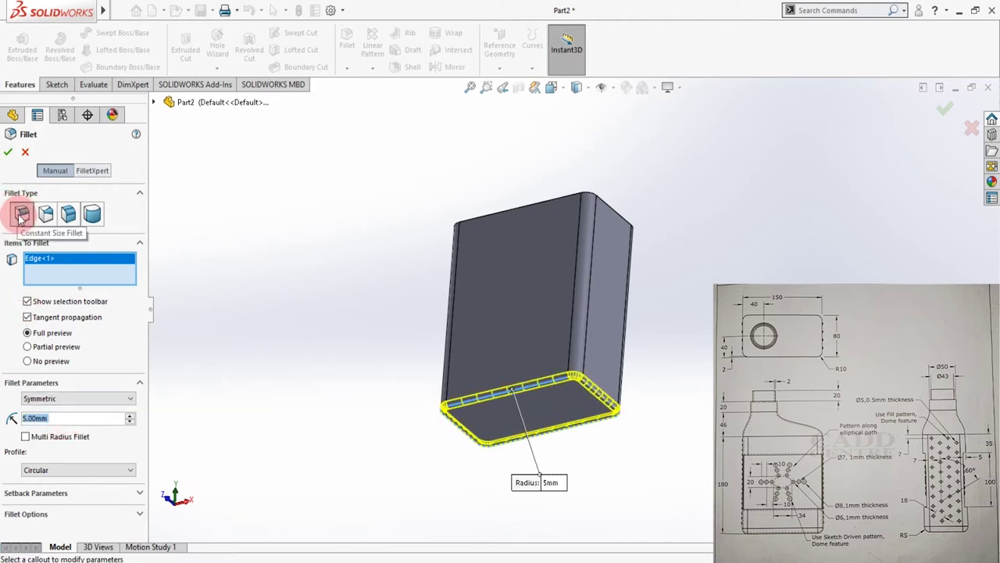
pyautogui.click(8, 152)
pyautogui.click(326, 375)
# Create a reference plane offset 46 mm above the top face of the extruded body.
pyautogui.moveTo(684, 327); pyautogui.dragTo(707, 451, button='middle')
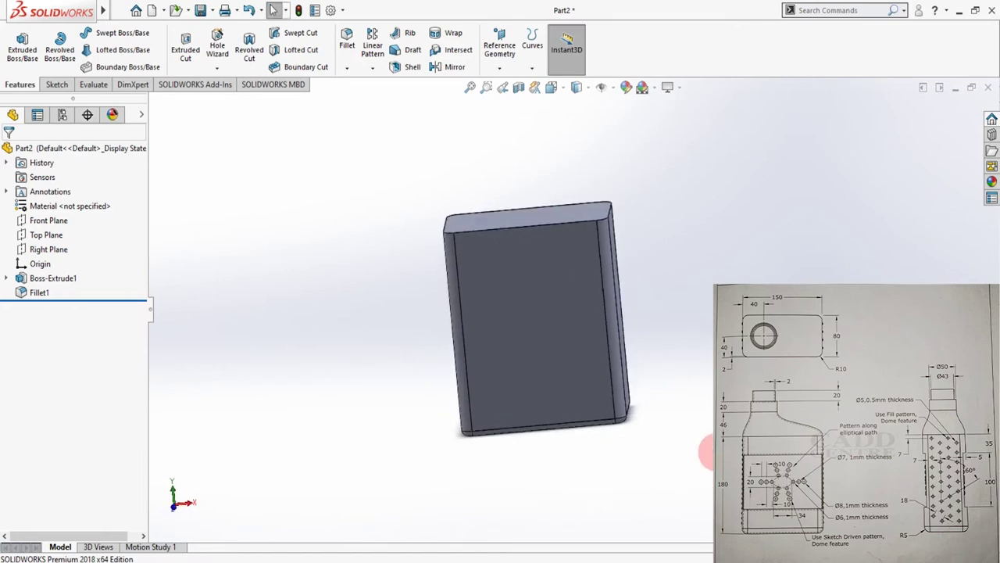
pyautogui.scroll(2, 546, 313)
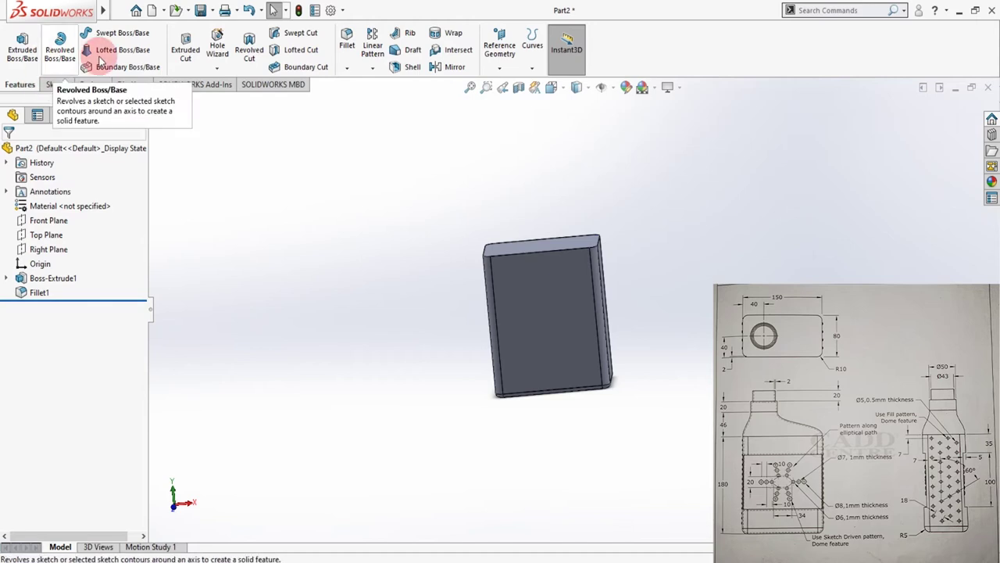
pyautogui.click(498, 70)
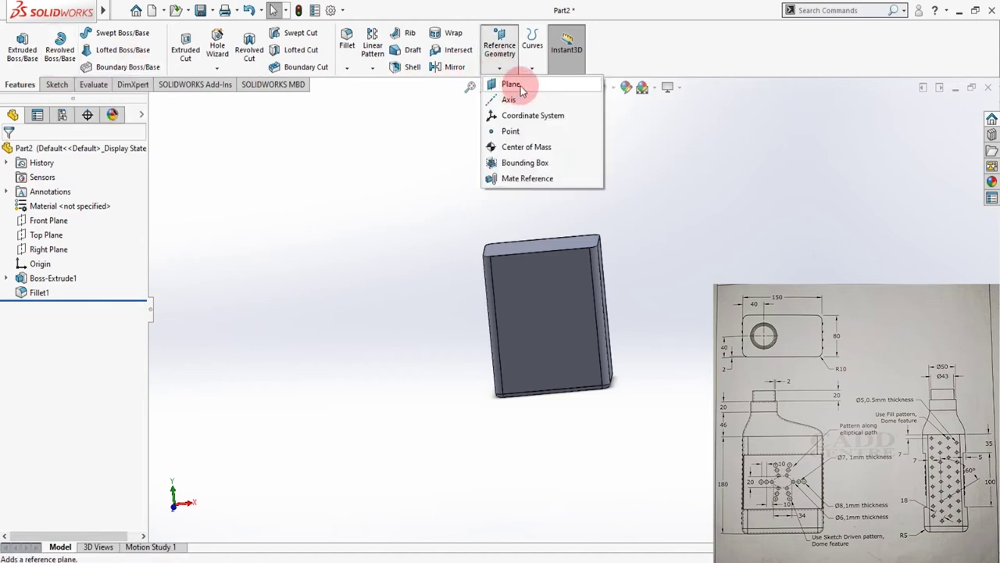
pyautogui.click(511, 85)
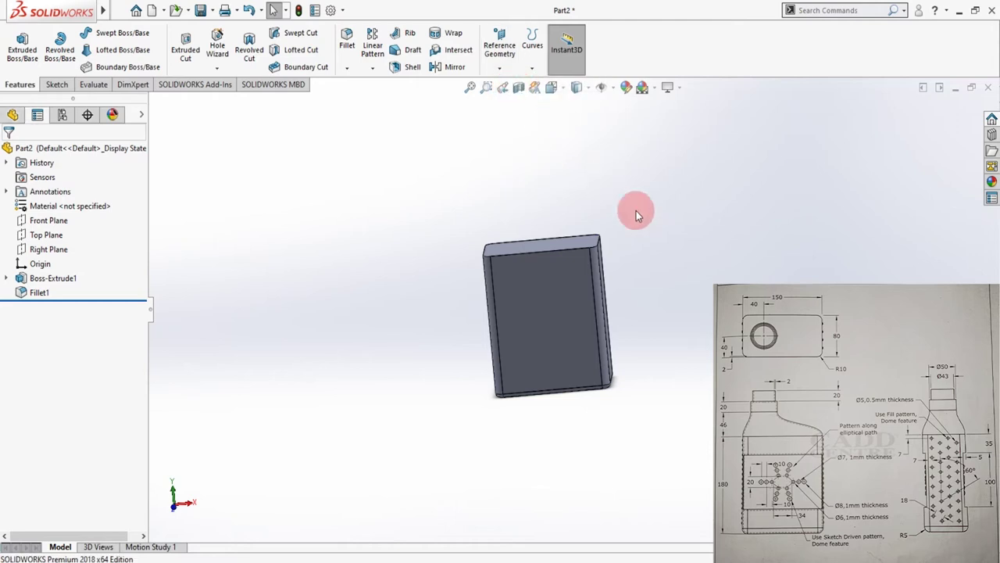
pyautogui.moveTo(706, 313); pyautogui.dragTo(672, 373, button='middle')
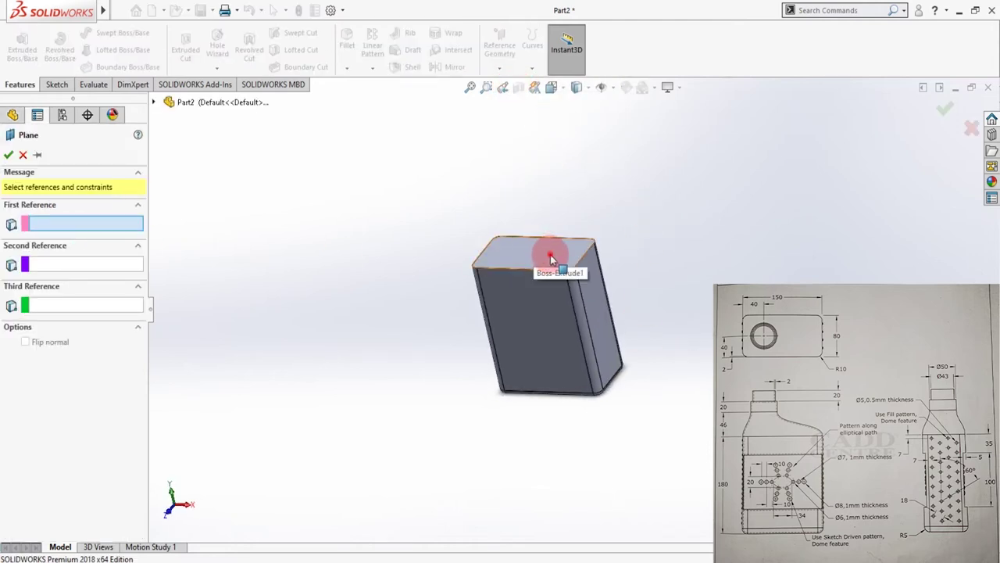
pyautogui.click(543, 253)
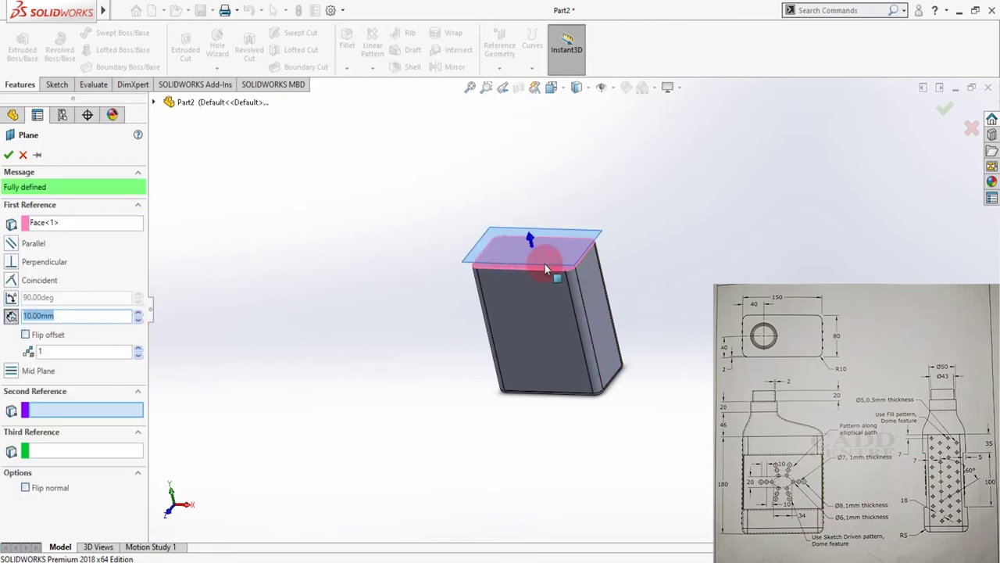
pyautogui.click(67, 315)
pyautogui.click(23, 197)
pyautogui.click(9, 154)
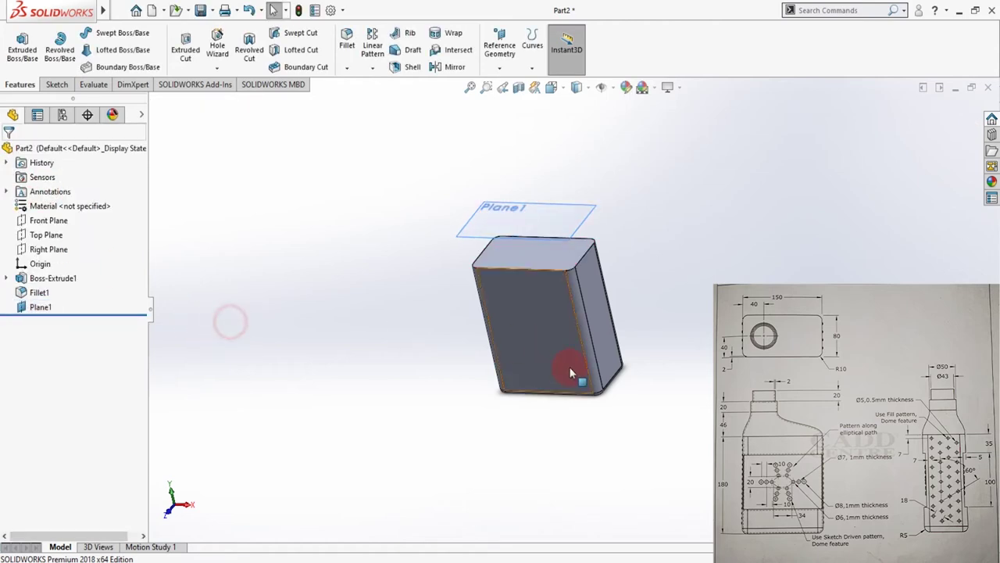
# Open a new sketch on the offset plane above the body and orient the view normal to it.
pyautogui.moveTo(570, 370); pyautogui.dragTo(631, 339, button='middle')
pyautogui.click(634, 251)
pyautogui.click(620, 231)
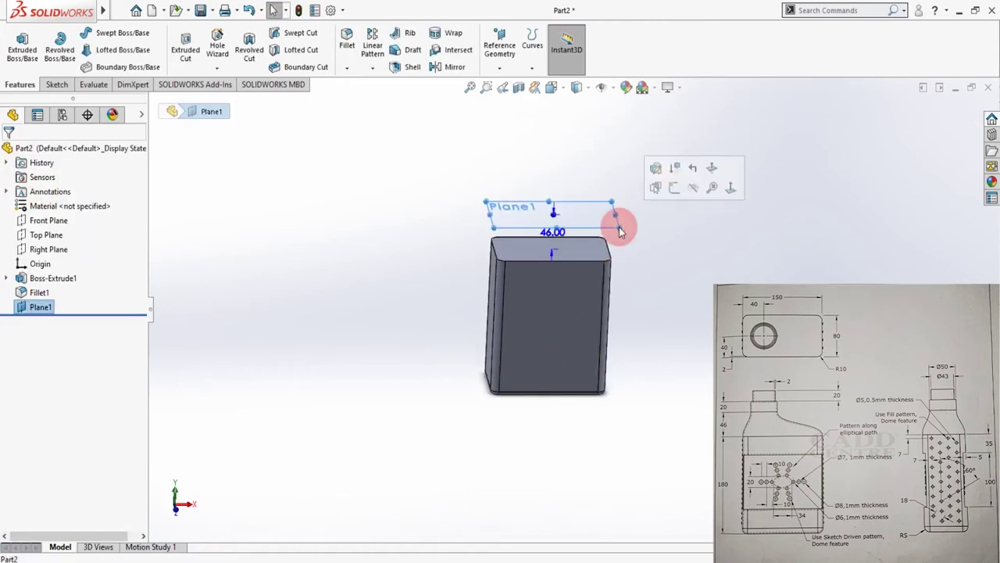
pyautogui.click(675, 191)
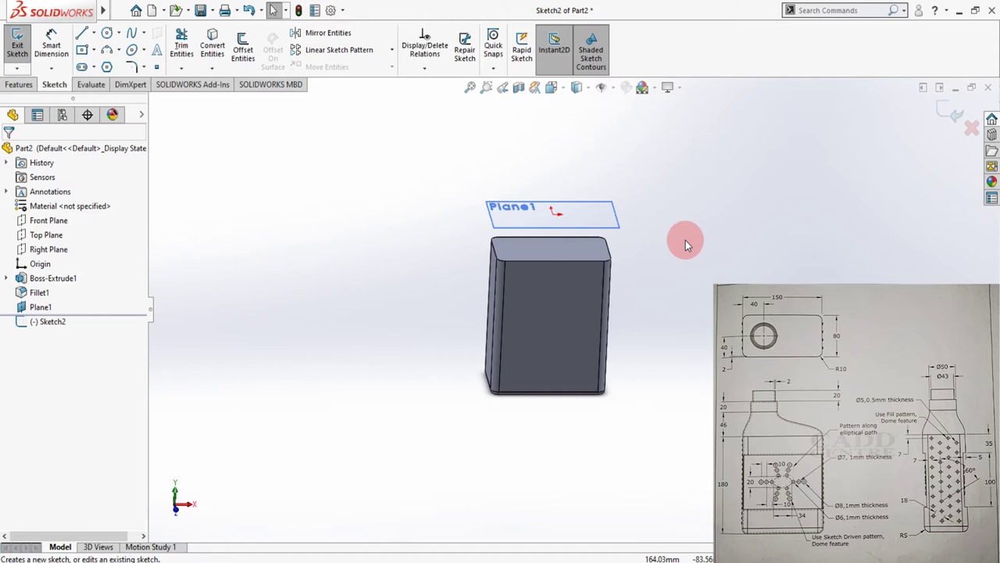
pyautogui.hotkey('ctrl', '8')
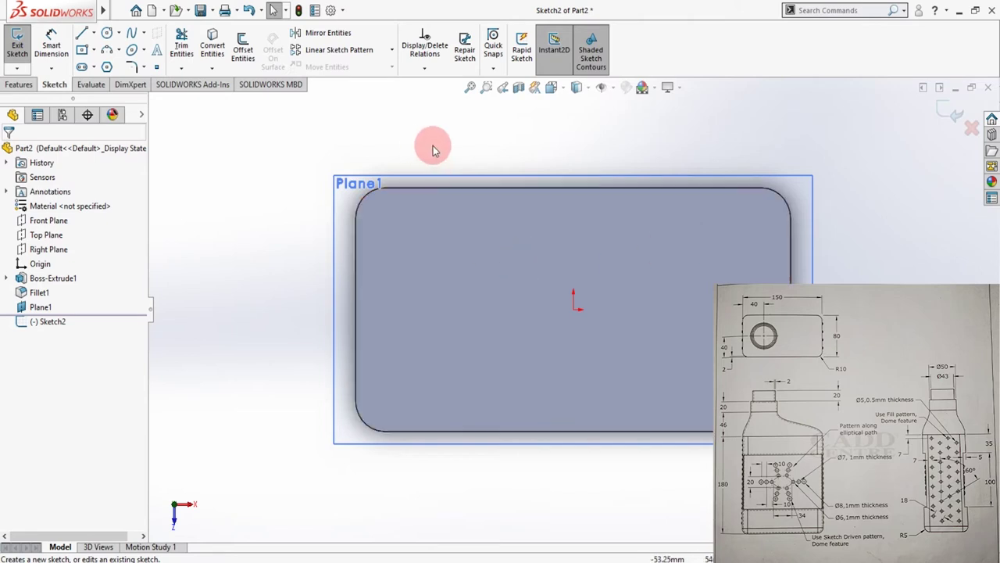
# Sketch a circle about 39 mm in diameter near the body's left end, level with the origin.
pyautogui.click(109, 35)
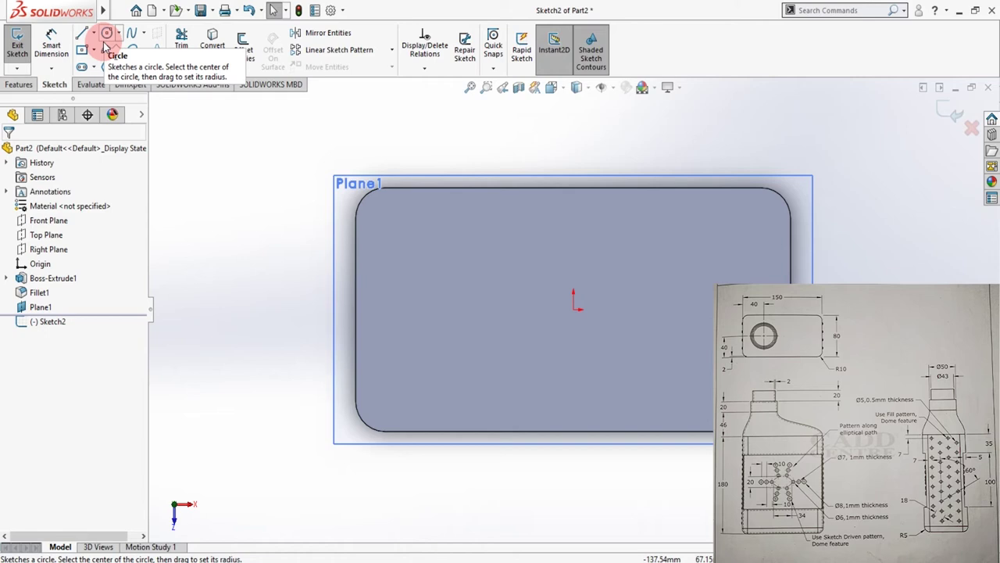
pyautogui.click(108, 34)
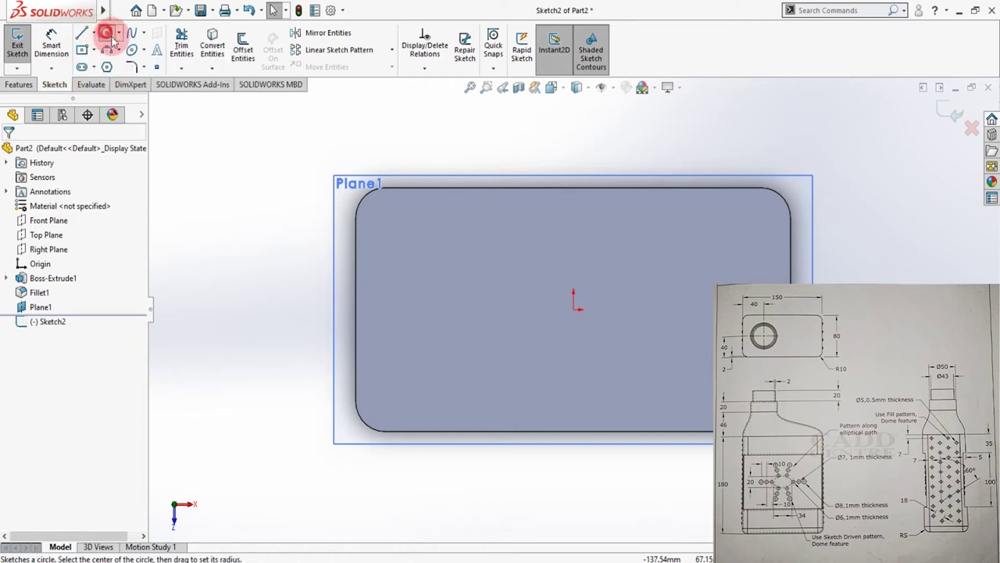
pyautogui.moveTo(420, 311); pyautogui.dragTo(442, 367)
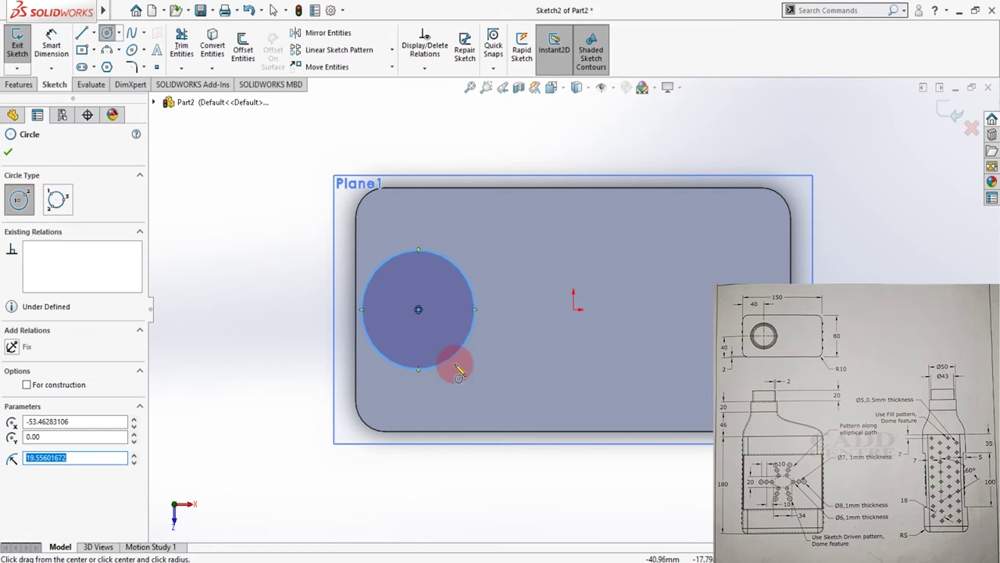
pyautogui.press('Escape')
# Dimension the circle's diameter and set it to 20 mm.
pyautogui.click(51, 45)
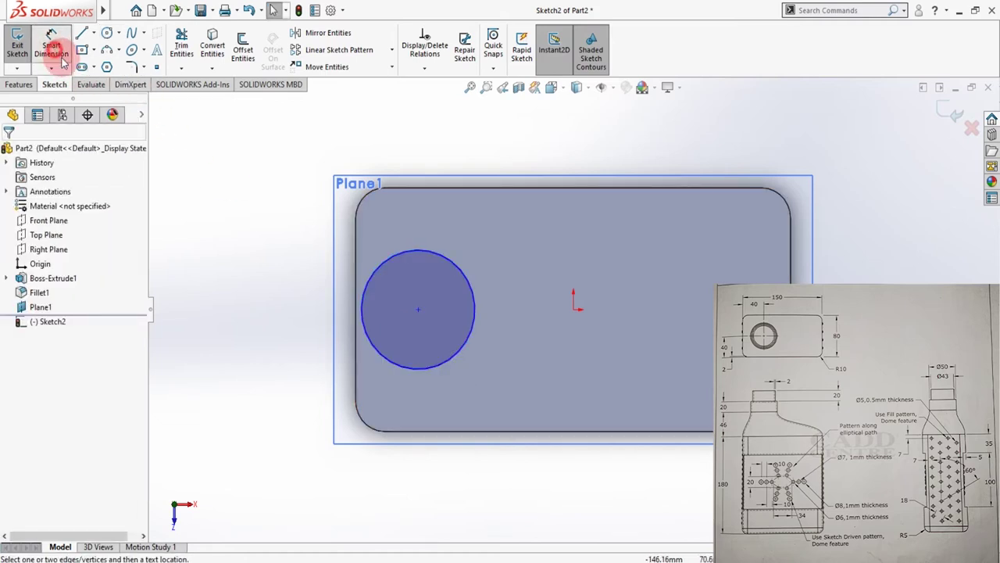
pyautogui.click(453, 365)
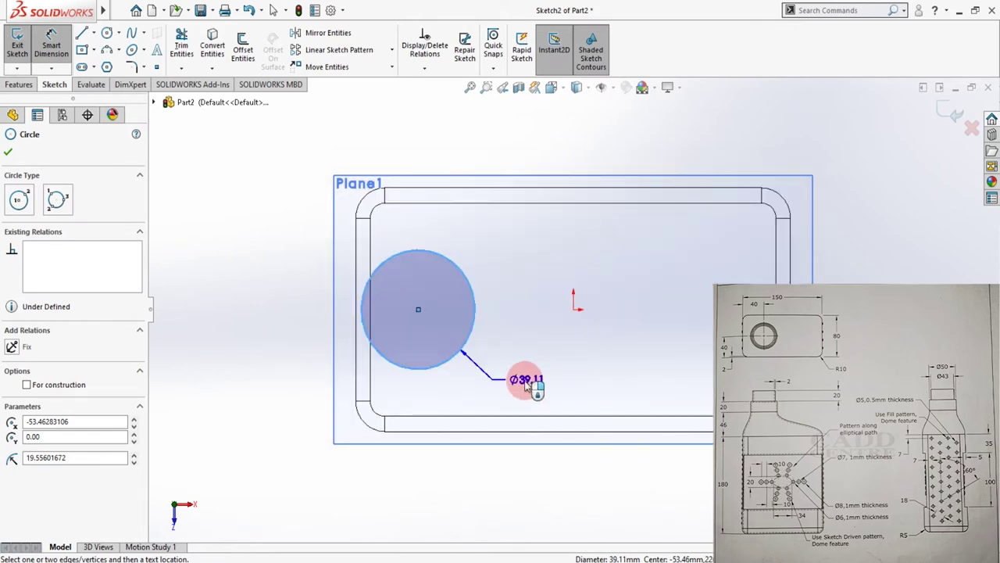
pyautogui.click(528, 392)
pyautogui.write('20')
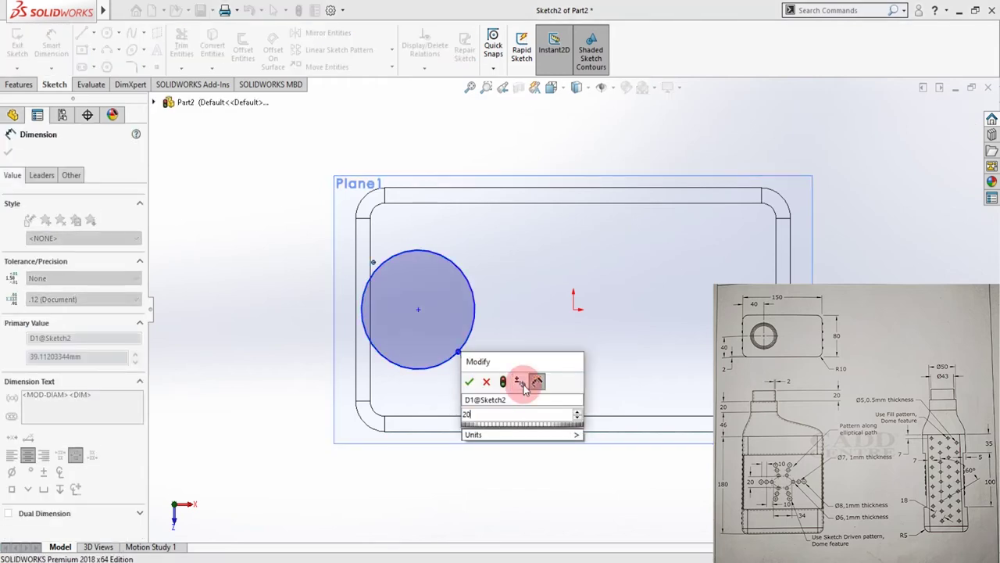
pyautogui.press('Return')
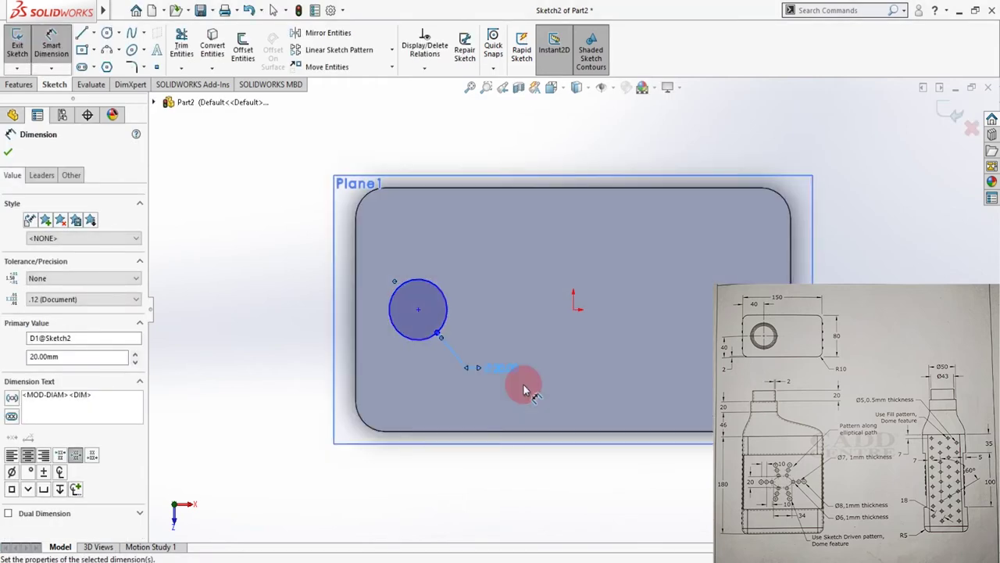
# Change the neck circle's diameter dimension to 50 mm.
pyautogui.click(504, 373)
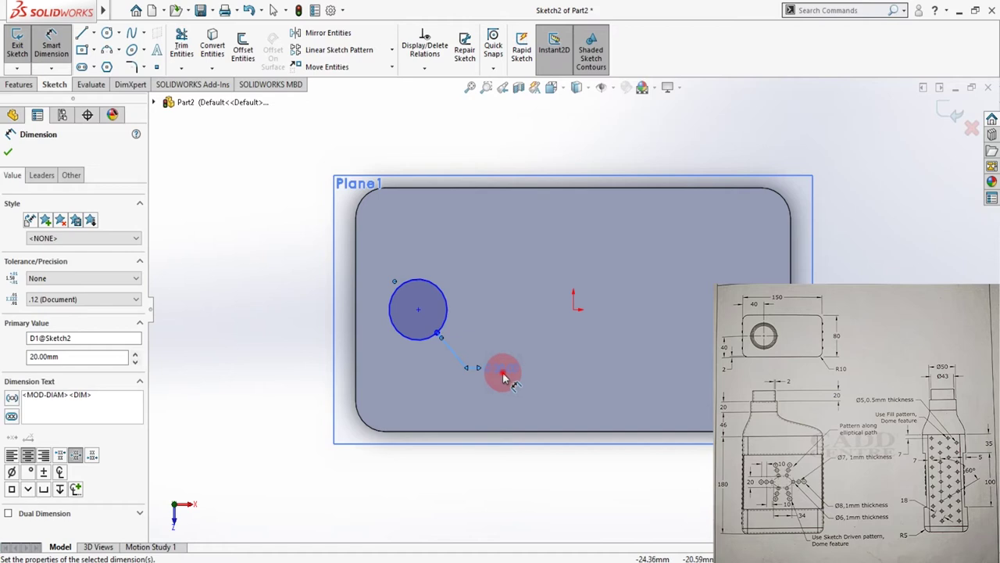
pyautogui.write('50')
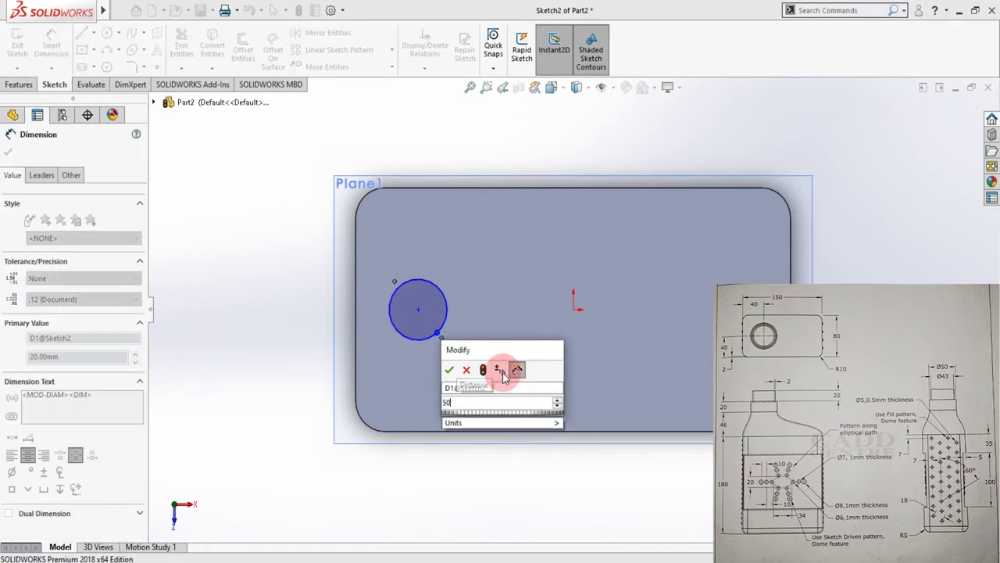
pyautogui.press('Return')
pyautogui.press('Escape')
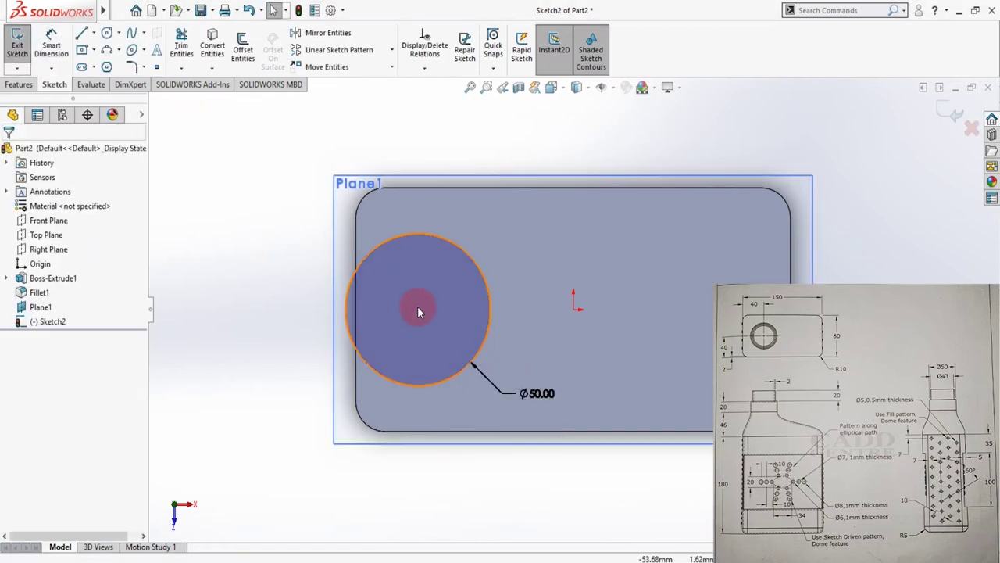
# Shift the neck circle toward the origin and add a horizontal relation between its centre and the origin.
pyautogui.moveTo(419, 309); pyautogui.dragTo(436, 312)
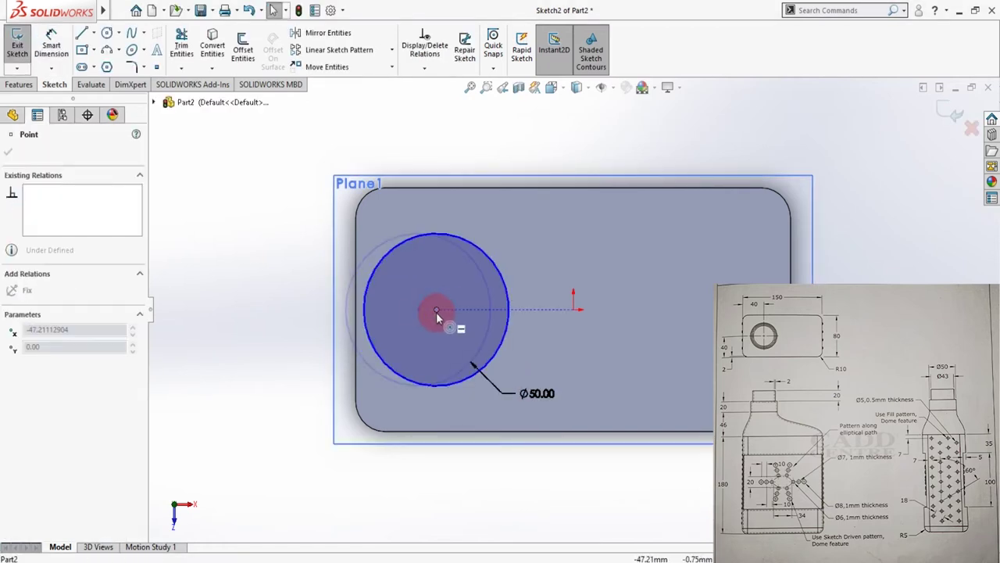
pyautogui.keyDown('ctrl'); pyautogui.click(573, 309); pyautogui.keyUp('ctrl')
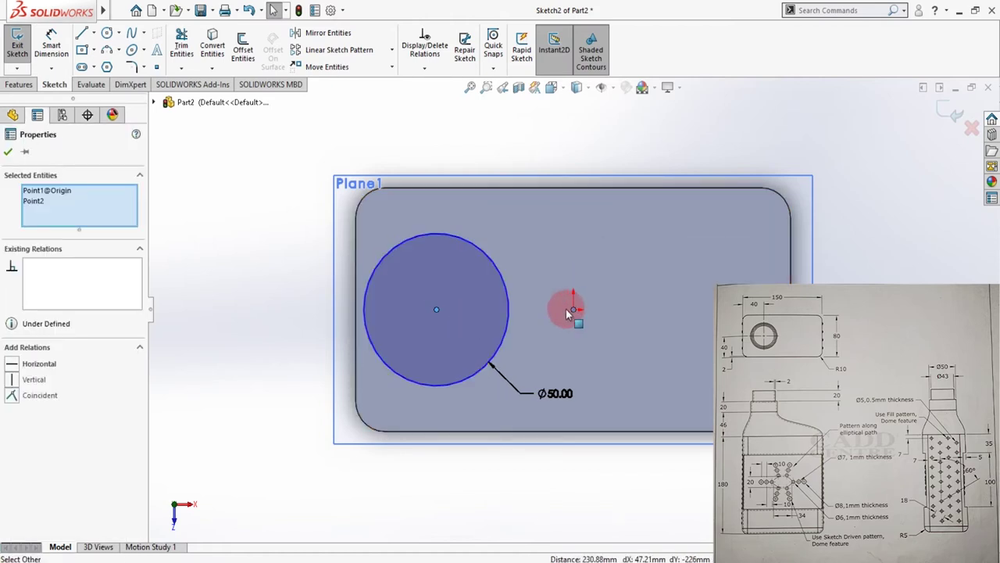
pyautogui.moveTo(610, 264)
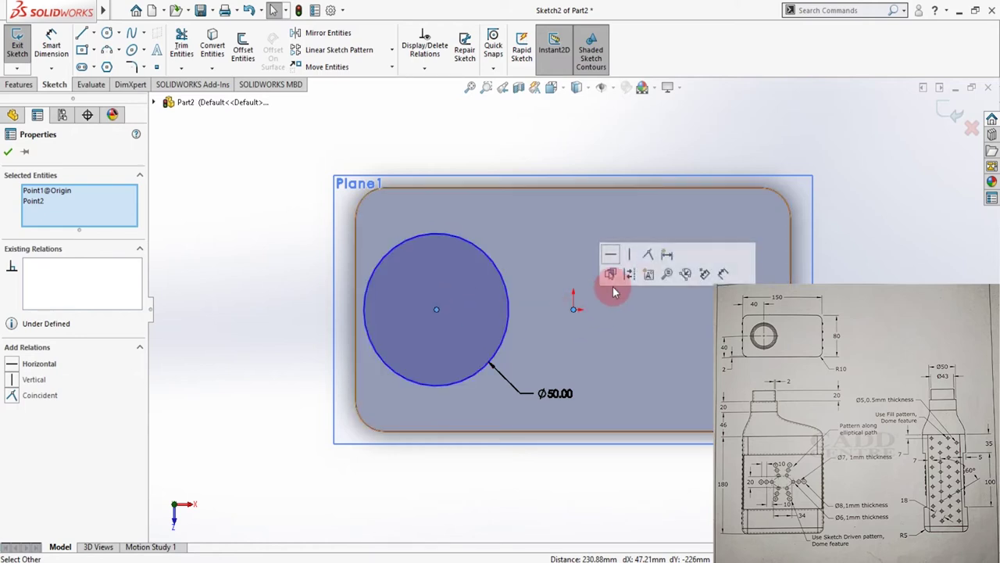
pyautogui.click(609, 260)
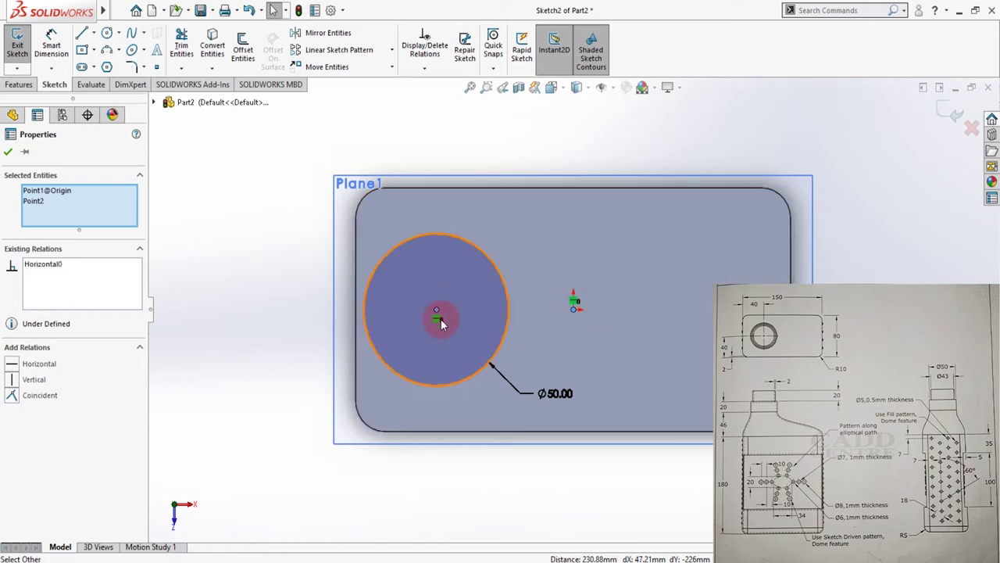
pyautogui.press('Escape')
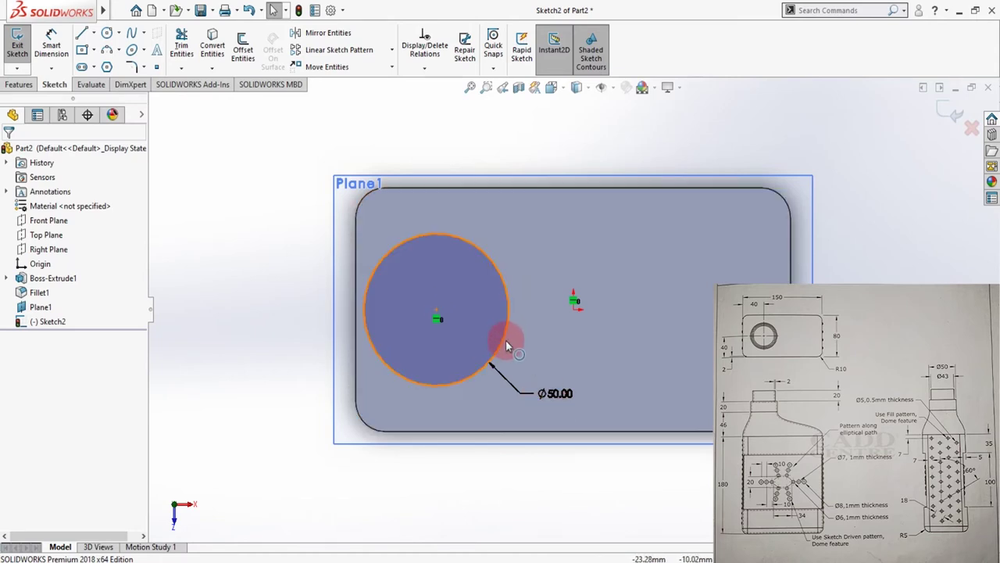
pyautogui.click(107, 33)
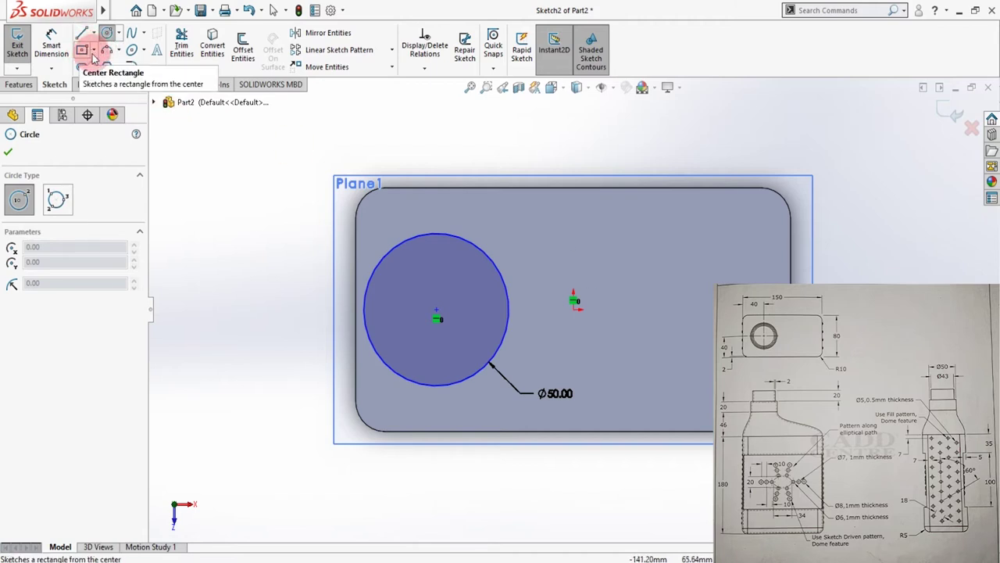
pyautogui.moveTo(674, 271); pyautogui.dragTo(706, 311)
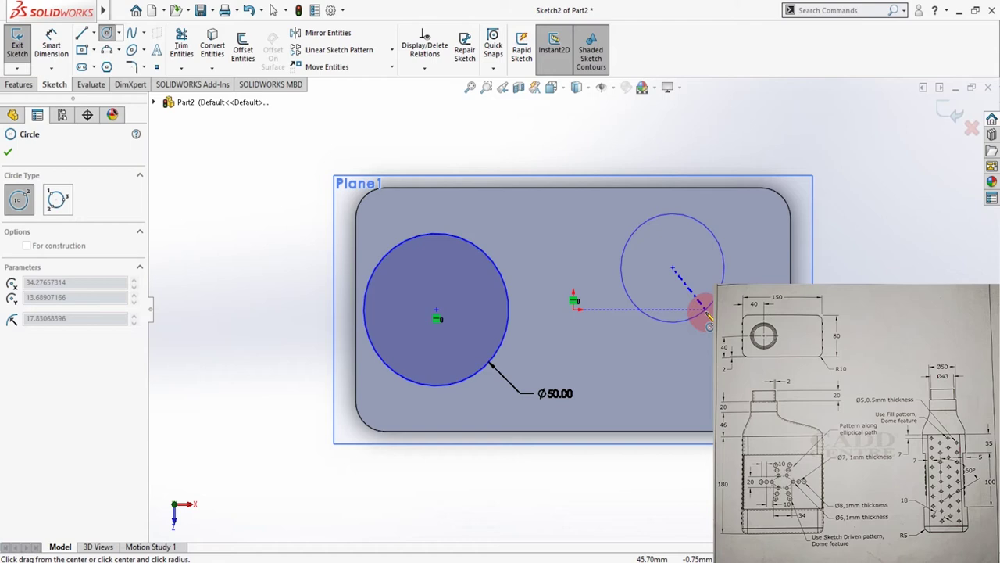
pyautogui.moveTo(707, 310); pyautogui.dragTo(709, 315)
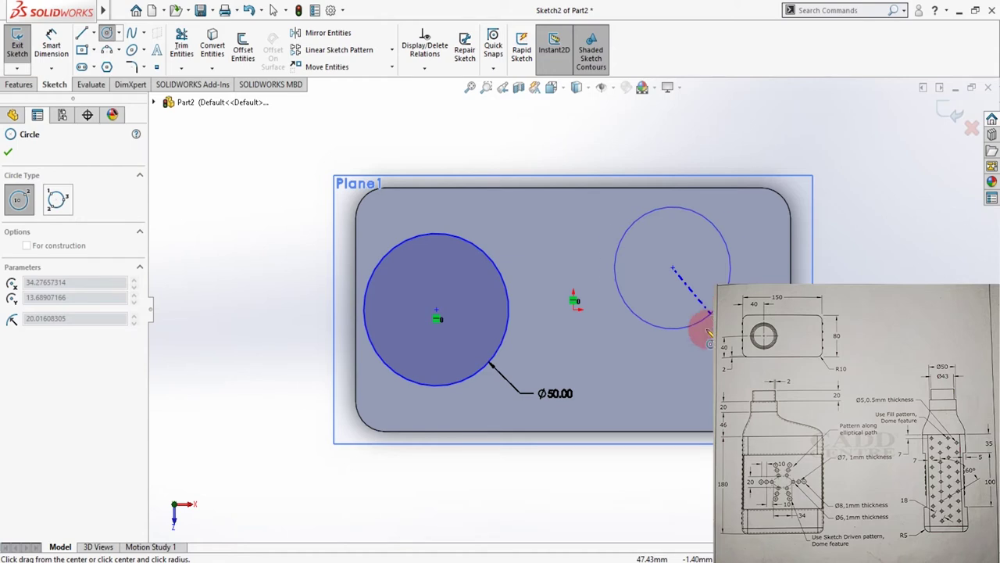
pyautogui.press('Escape')
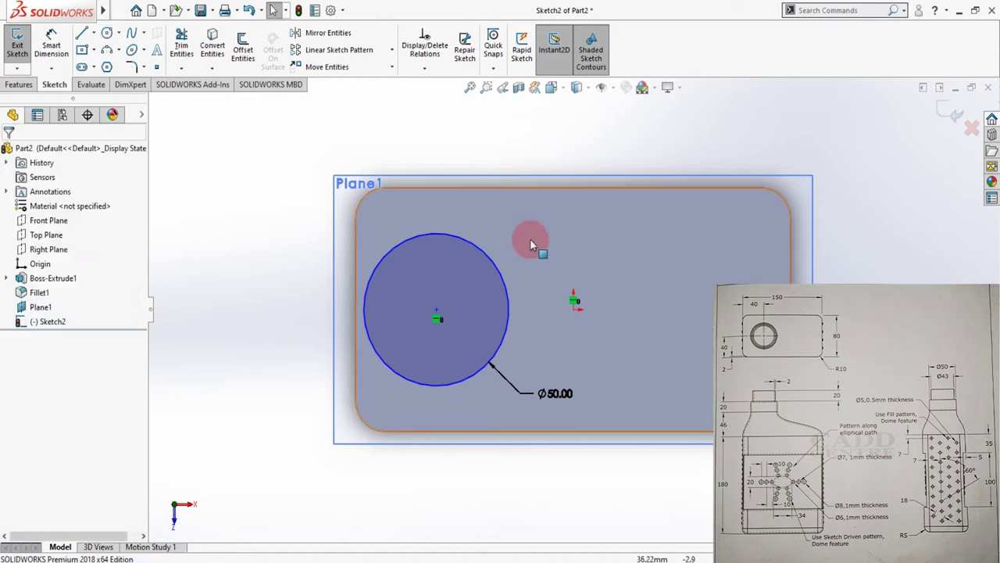
# Enable on-screen numeric input on entity creation in the sketch options, creating dimensions only when a value is entered.
pyautogui.click(345, 12)
pyautogui.click(357, 28)
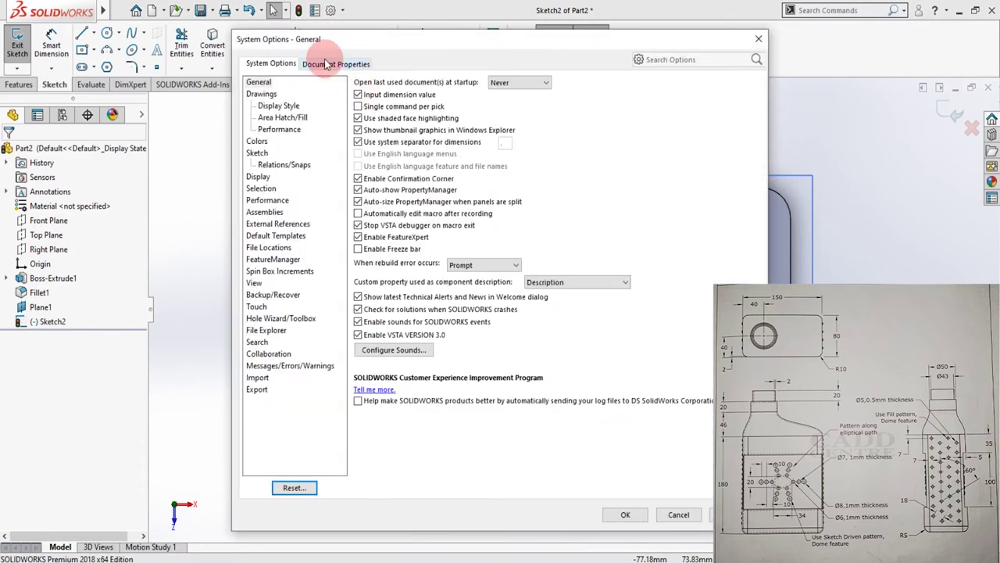
pyautogui.click(258, 82)
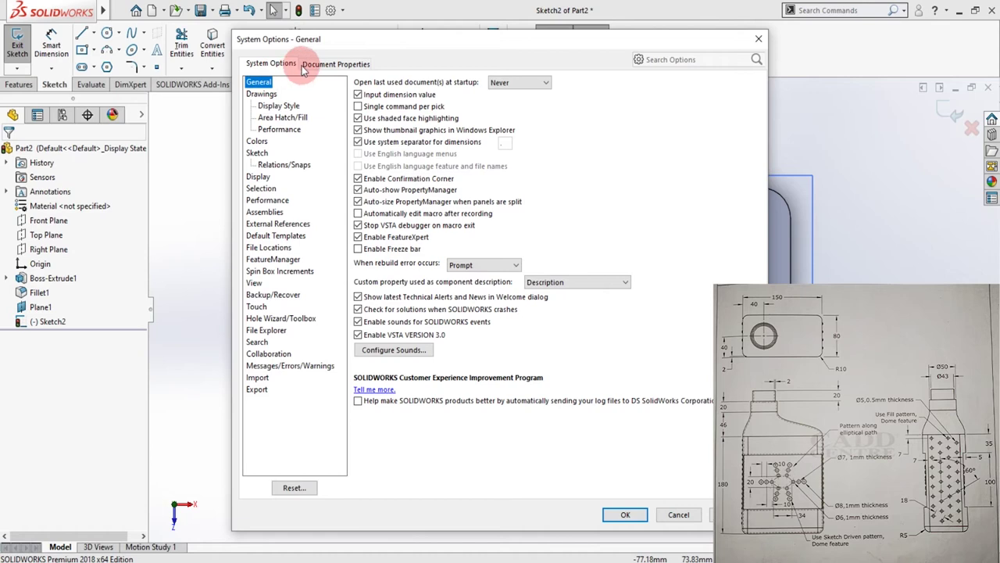
pyautogui.click(325, 62)
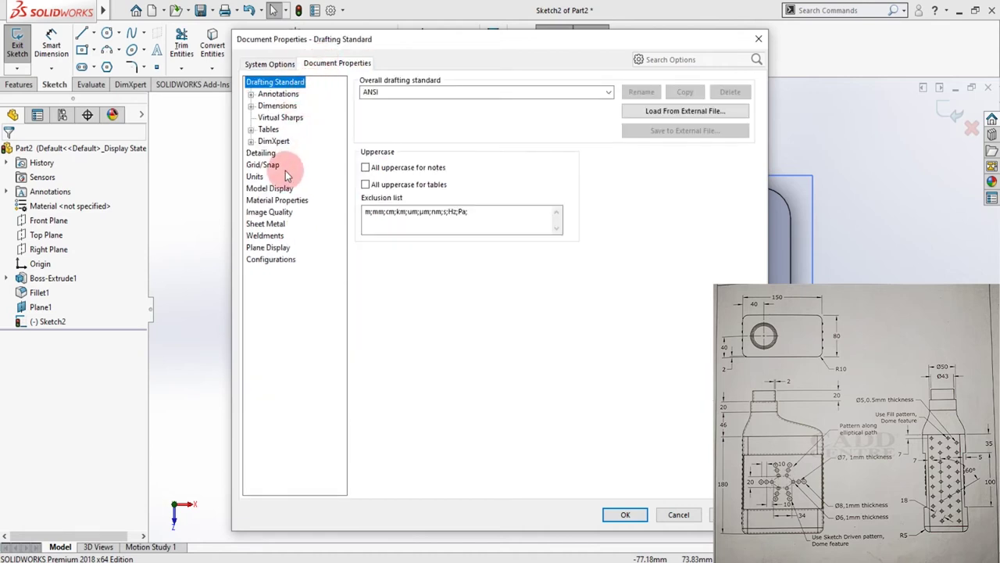
pyautogui.click(286, 110)
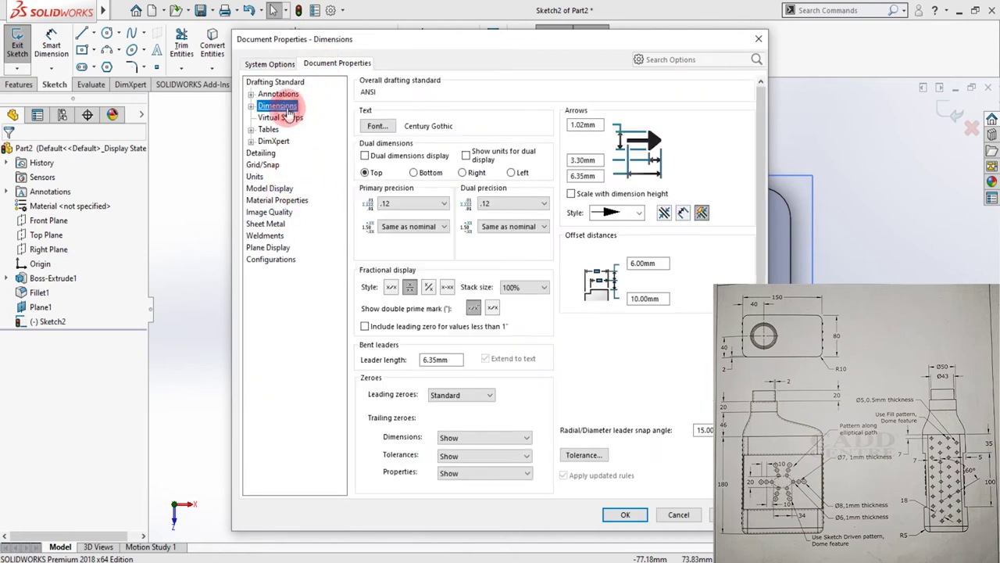
pyautogui.click(279, 93)
pyautogui.click(272, 64)
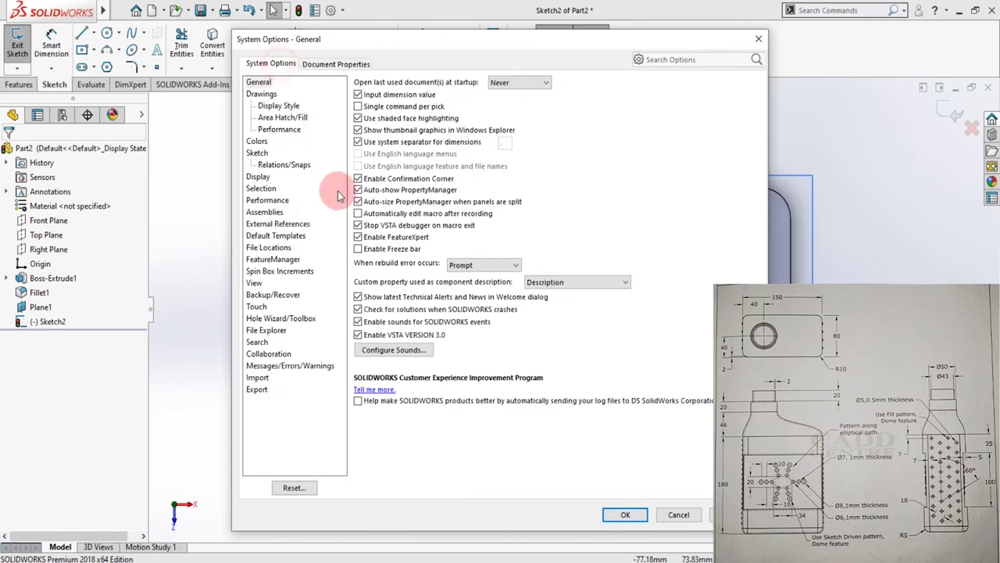
pyautogui.click(258, 153)
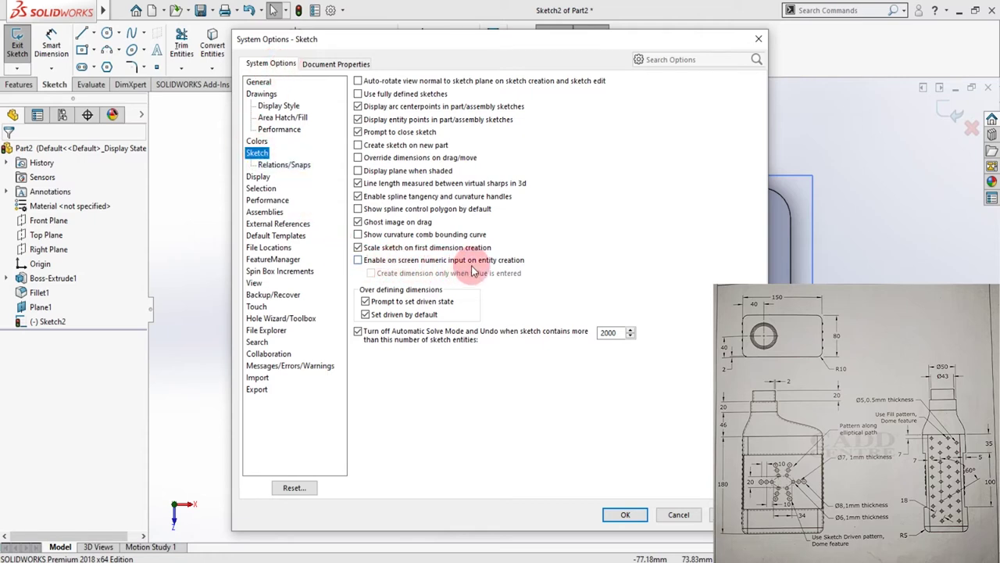
pyautogui.click(359, 261)
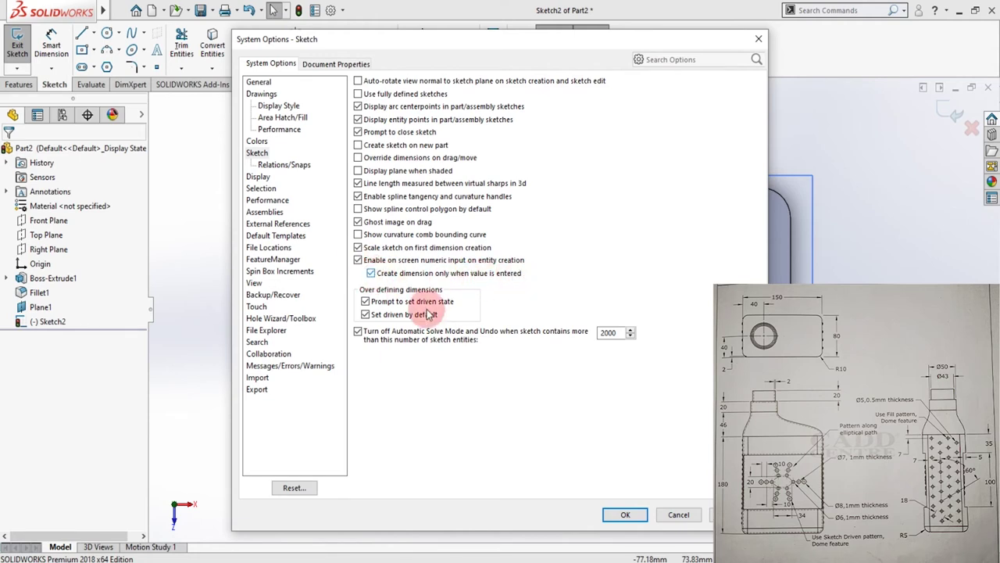
pyautogui.click(626, 514)
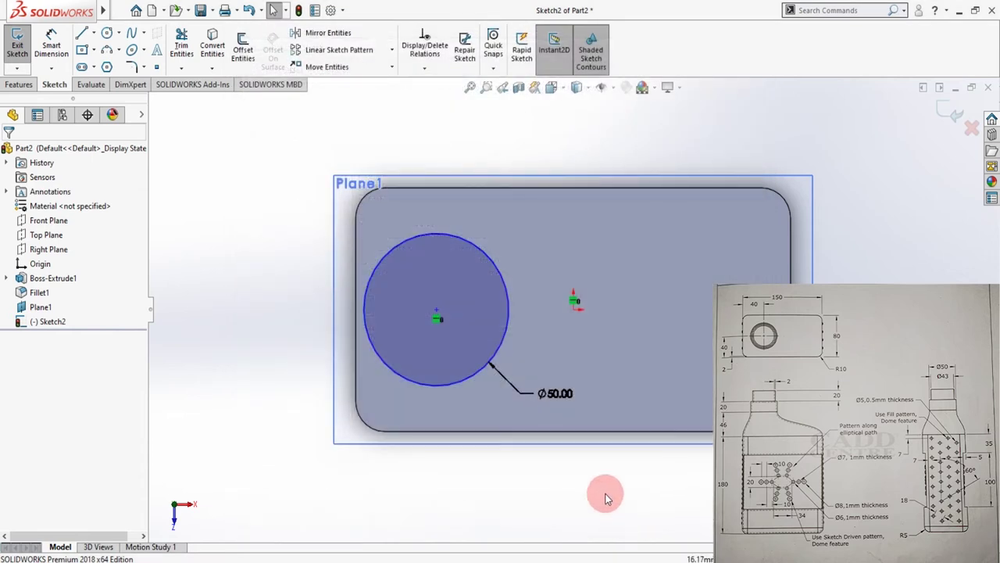
# Sketch a trial circle with a 50 mm diameter on the body's right half, using on-screen numeric input.
pyautogui.click(106, 34)
pyautogui.click(669, 290)
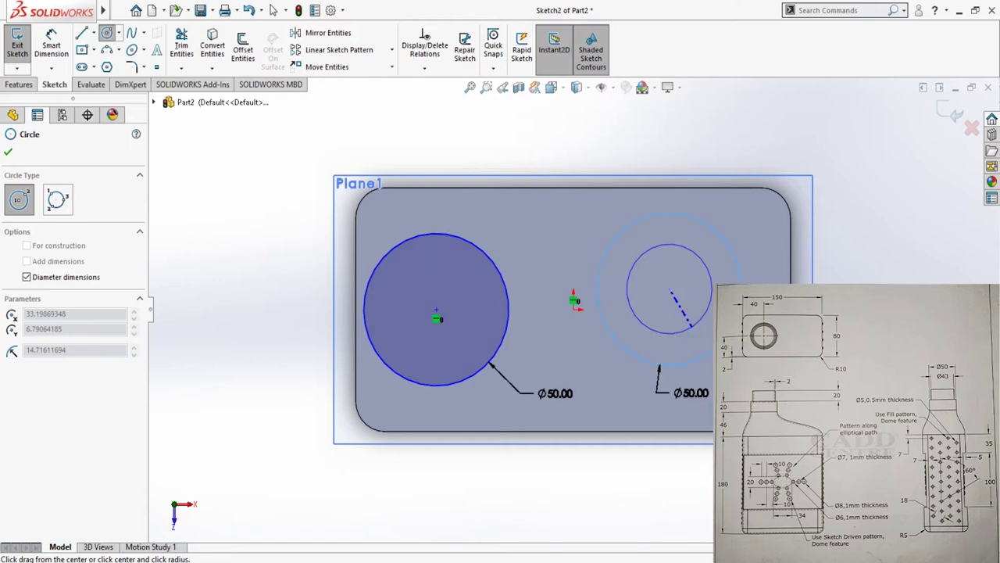
pyautogui.click(694, 332)
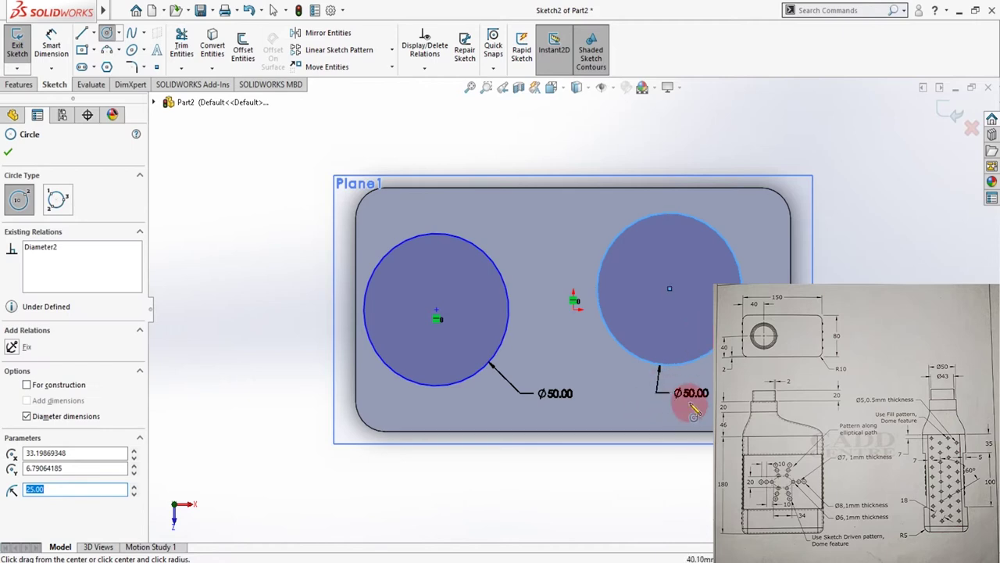
pyautogui.press('Escape')
pyautogui.click(702, 351)
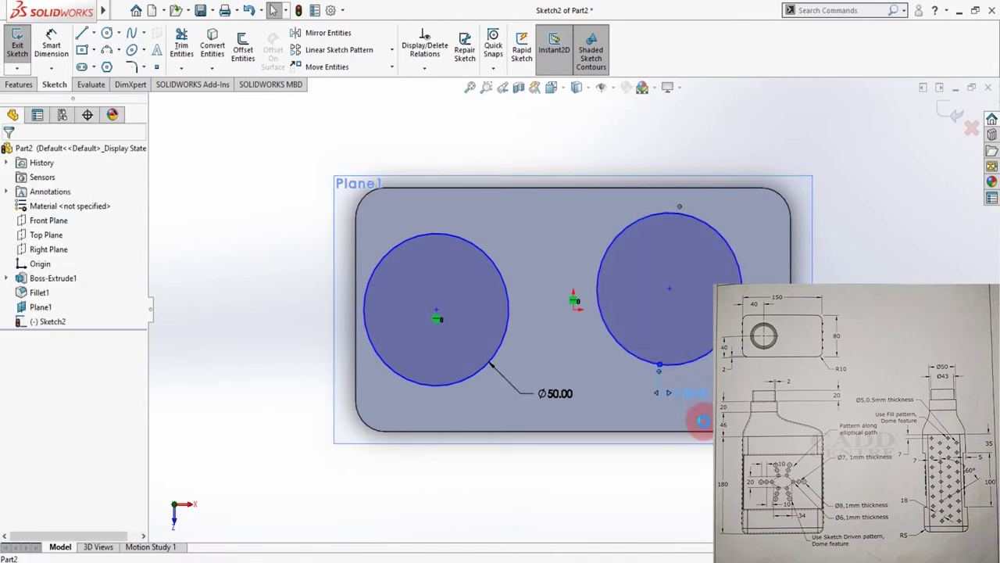
pyautogui.doubleClick(692, 394)
pyautogui.press('Return')
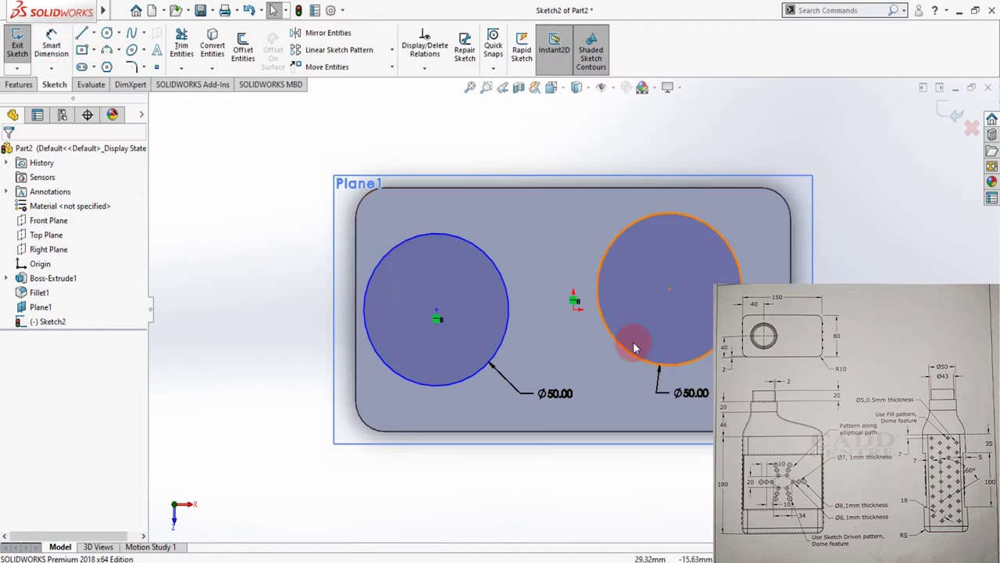
# Delete the trial circle on the body's right half together with its dimension.
pyautogui.click(703, 357)
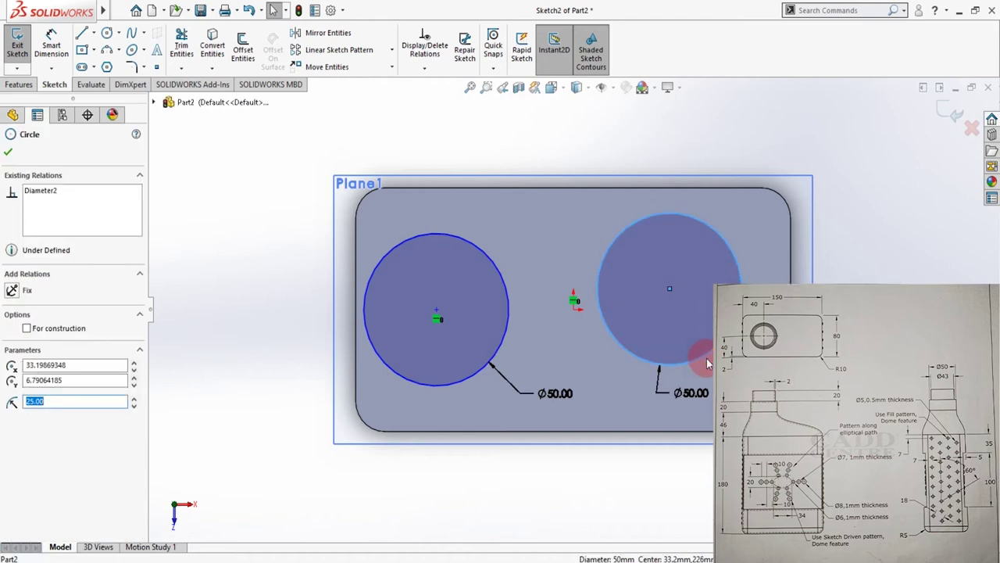
pyautogui.press('Delete')
pyautogui.click(433, 288)
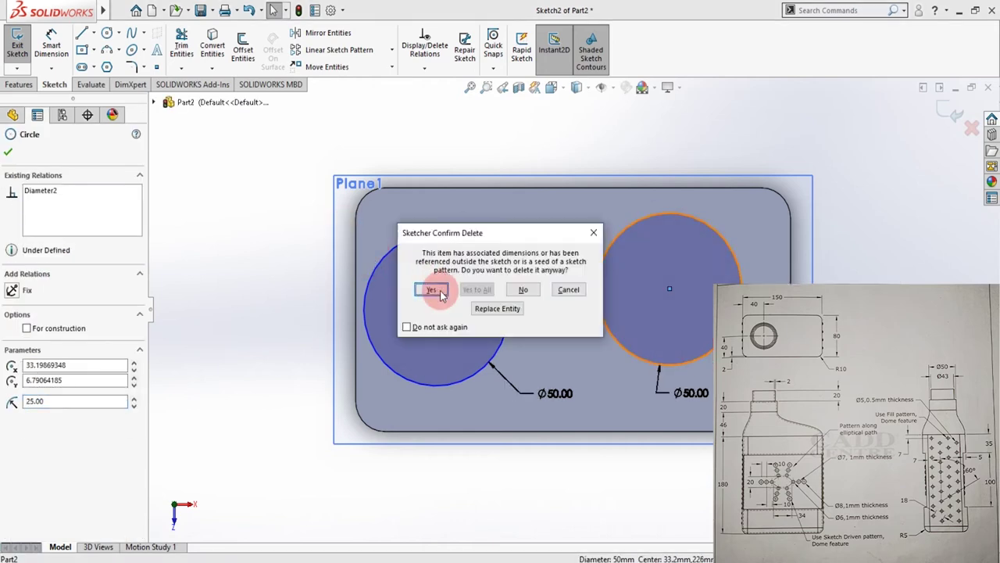
# Dimension the neck circle's centre 40 mm from the body's left edge.
pyautogui.press('d')
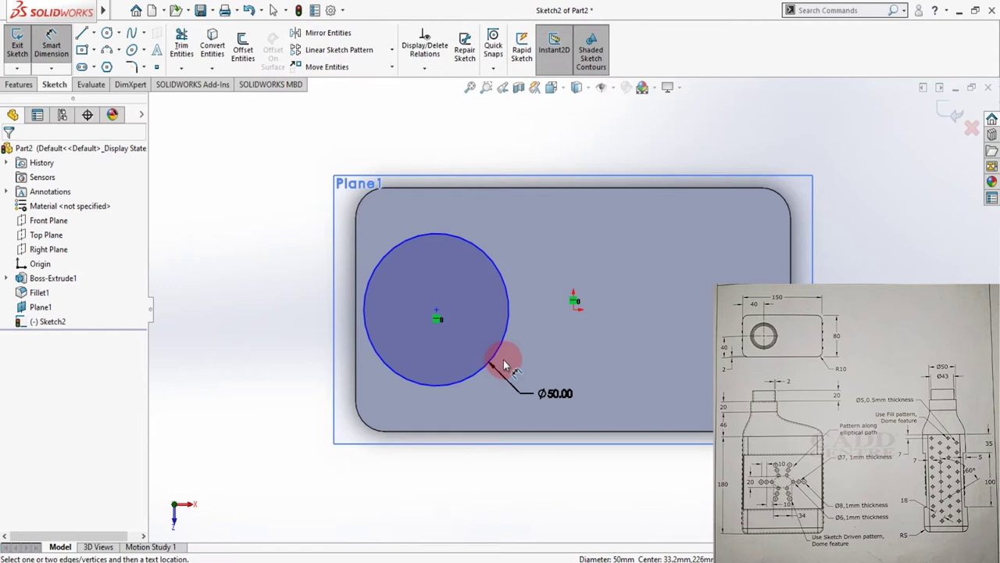
pyautogui.click(509, 334)
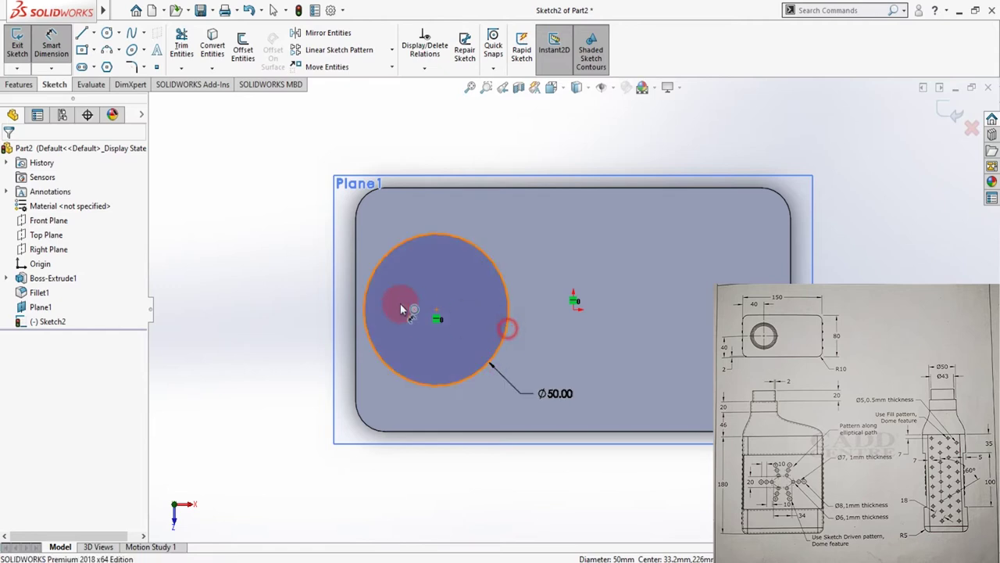
pyautogui.click(357, 281)
pyautogui.click(383, 188)
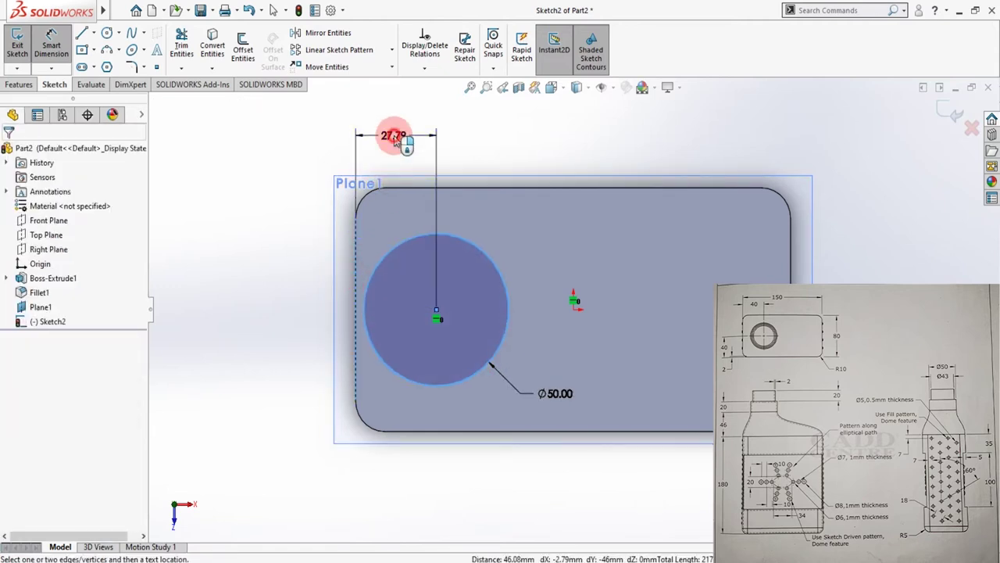
pyautogui.click(394, 138)
pyautogui.write('40')
pyautogui.press('Return')
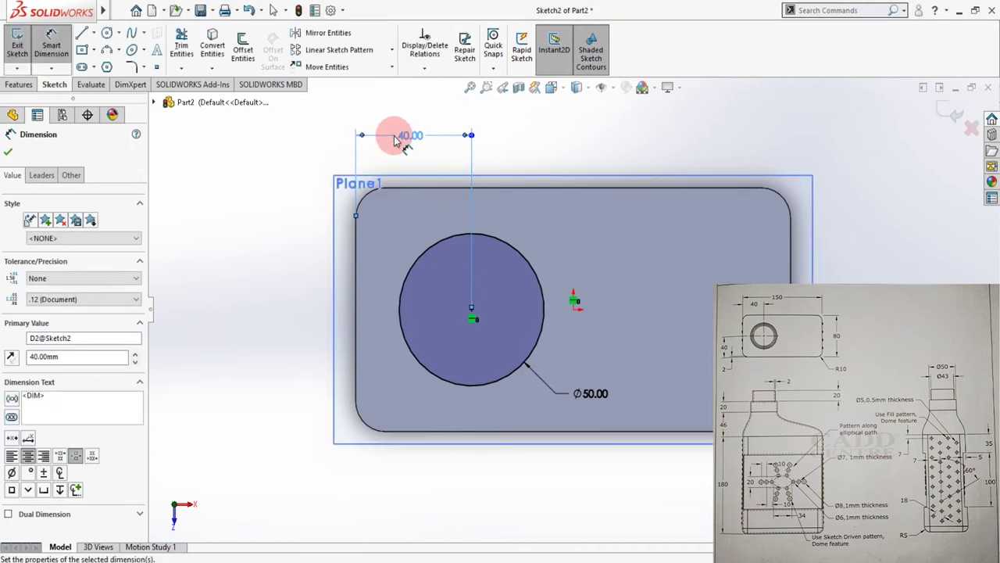
pyautogui.press('Escape')
pyautogui.click(599, 446)
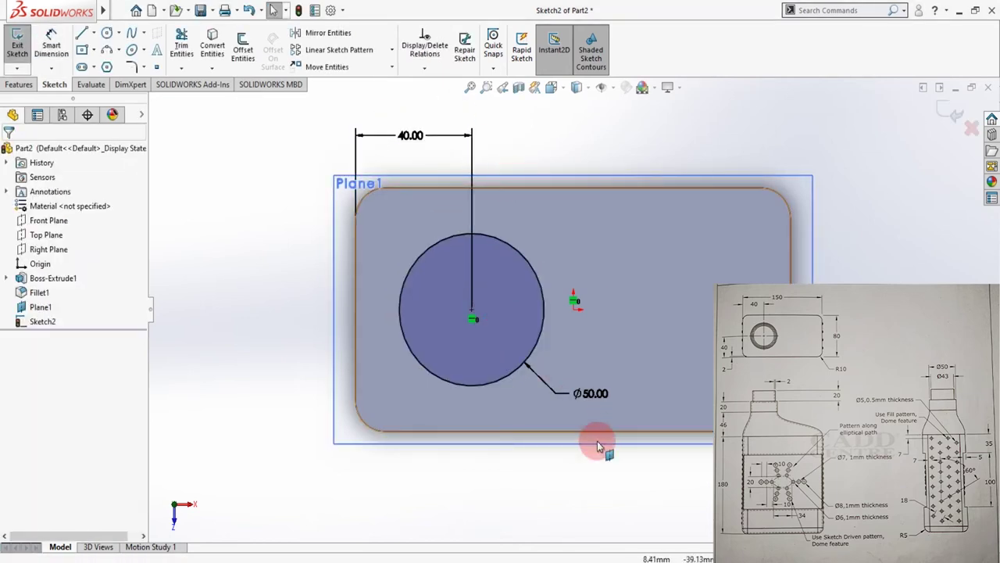
# Extrude the 50 mm neck circle upward as a 20 mm blind boss above the body.
pyautogui.moveTo(580, 462); pyautogui.dragTo(574, 351, button='middle')
pyautogui.scroll(5, 574, 351)
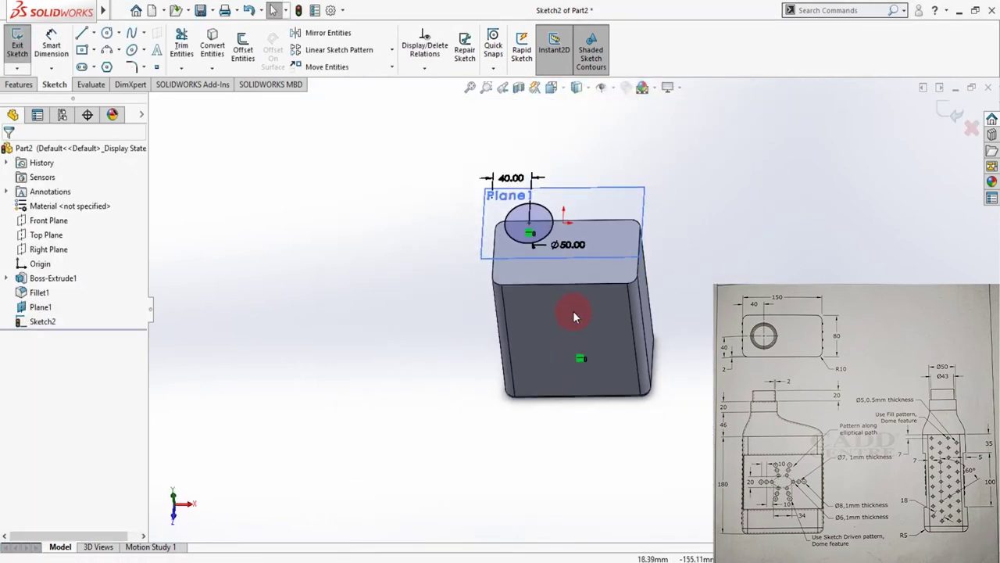
pyautogui.click(19, 84)
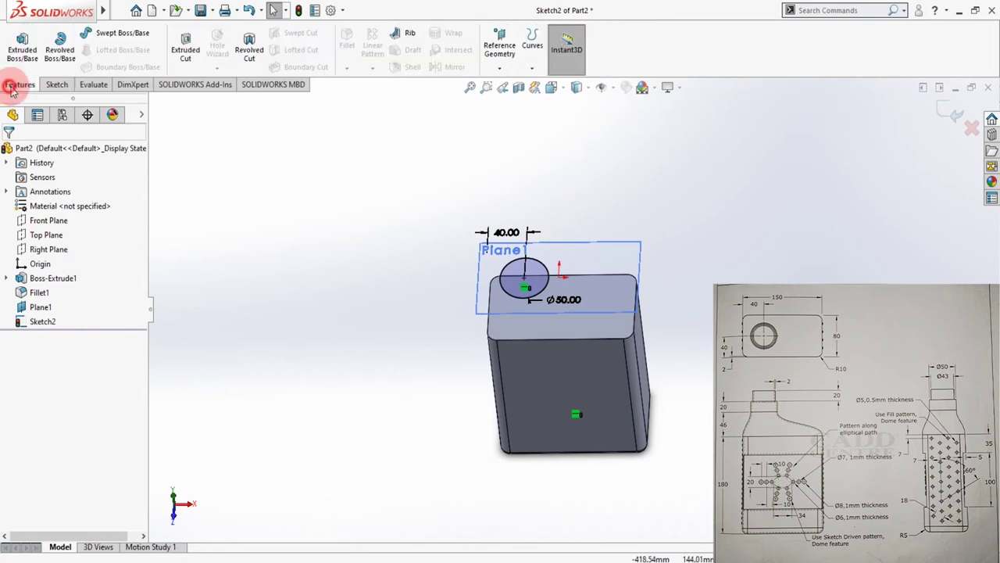
pyautogui.click(22, 45)
pyautogui.moveTo(464, 408); pyautogui.dragTo(457, 346, button='middle')
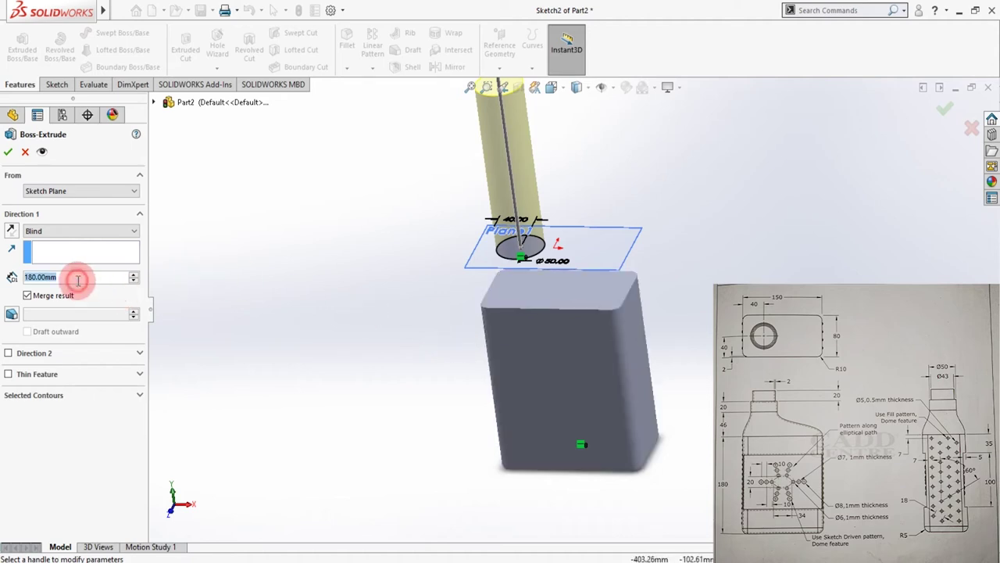
pyautogui.write('20')
pyautogui.press('Return')
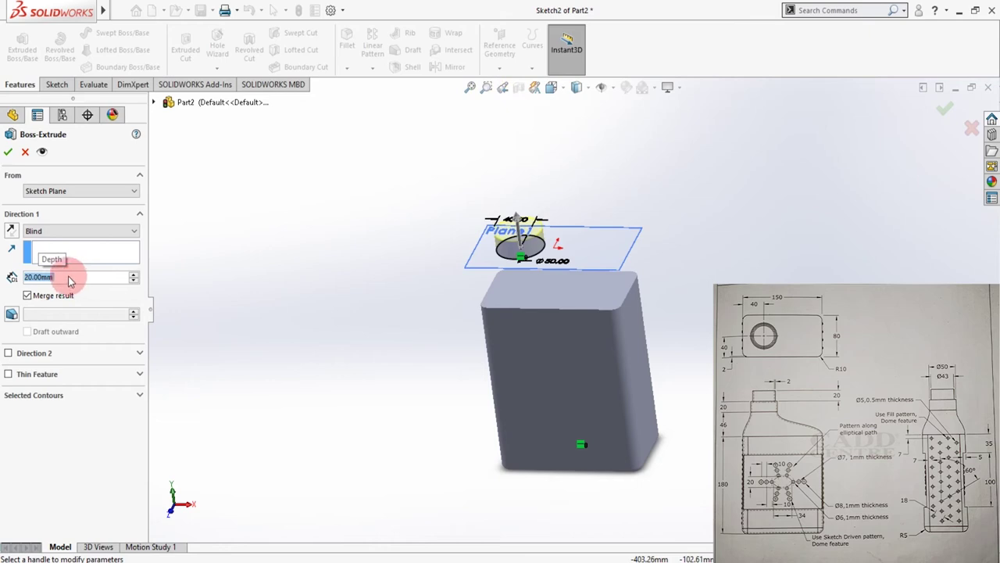
pyautogui.click(9, 153)
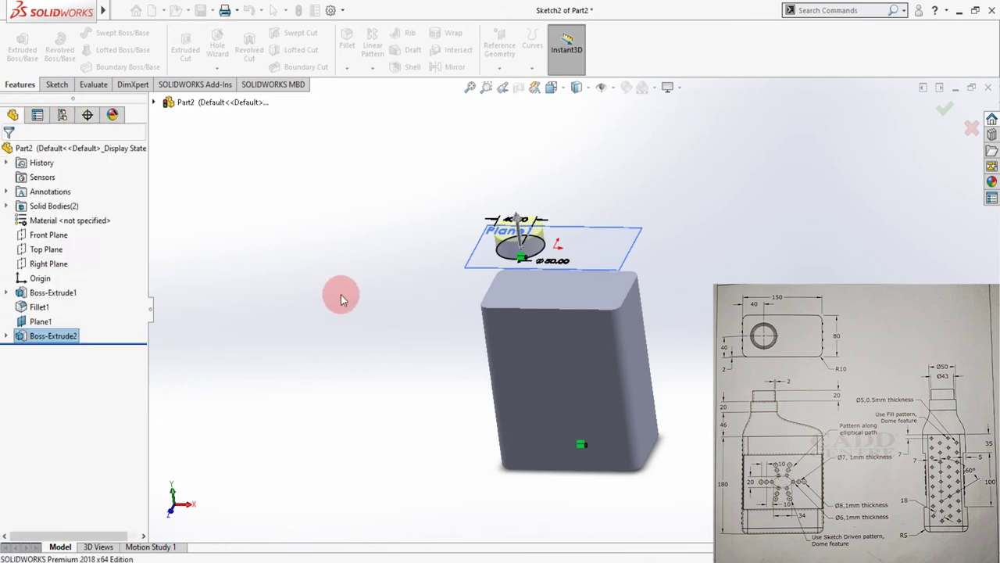
# Hide the reference plane that carries the neck sketch above the body.
pyautogui.scroll(-5, 658, 246)
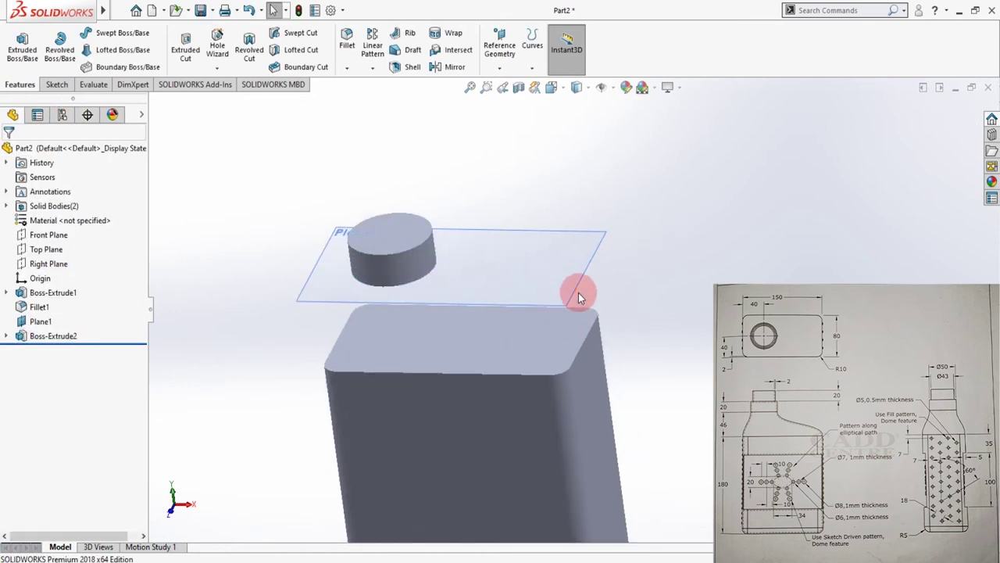
pyautogui.scroll(3, 581, 294)
pyautogui.moveTo(589, 305); pyautogui.dragTo(598, 339, button='middle')
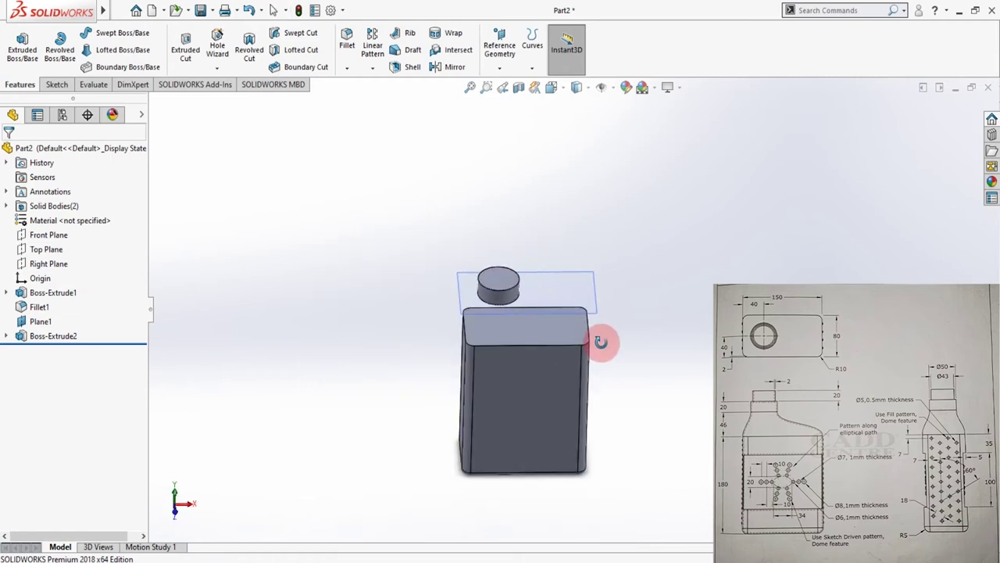
pyautogui.click(594, 290)
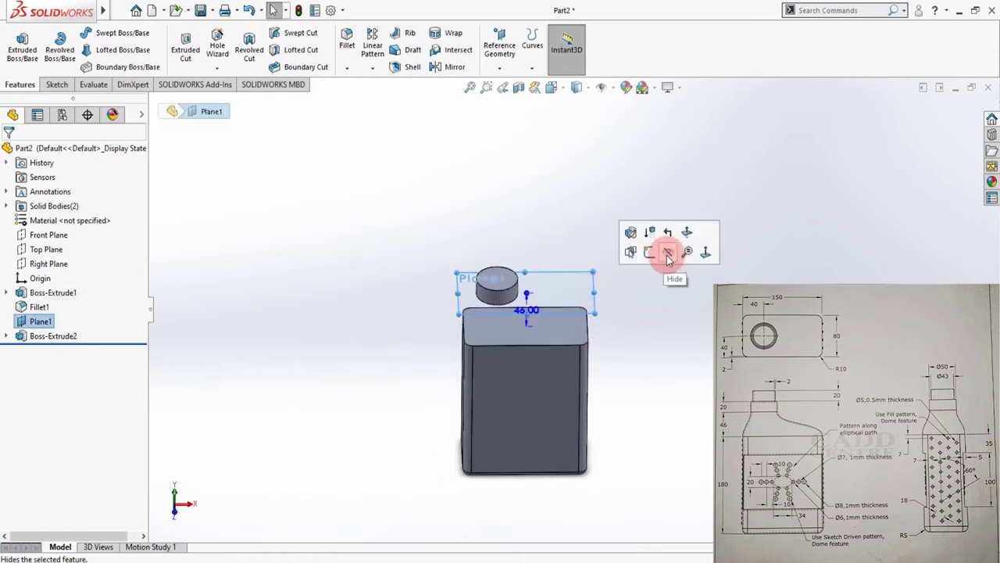
pyautogui.click(667, 256)
pyautogui.moveTo(560, 315); pyautogui.dragTo(516, 325, button='middle')
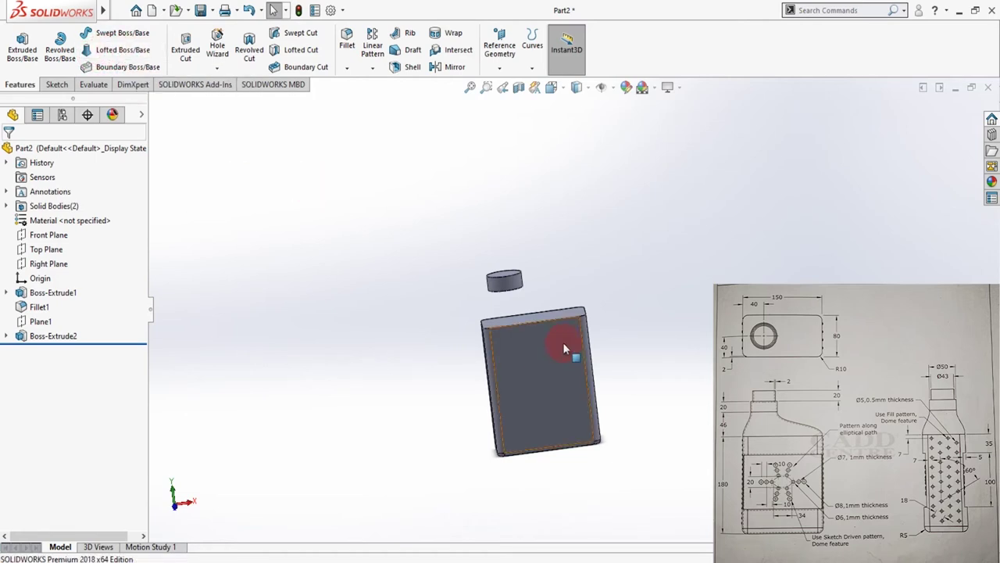
pyautogui.moveTo(572, 349); pyautogui.dragTo(573, 284, button='middle')
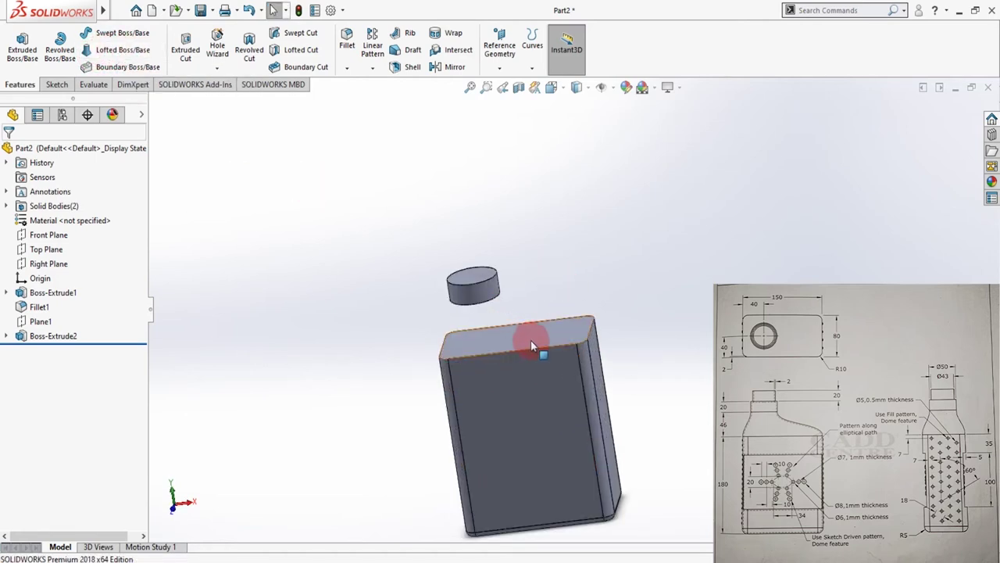
pyautogui.moveTo(551, 340); pyautogui.dragTo(551, 350, button='middle')
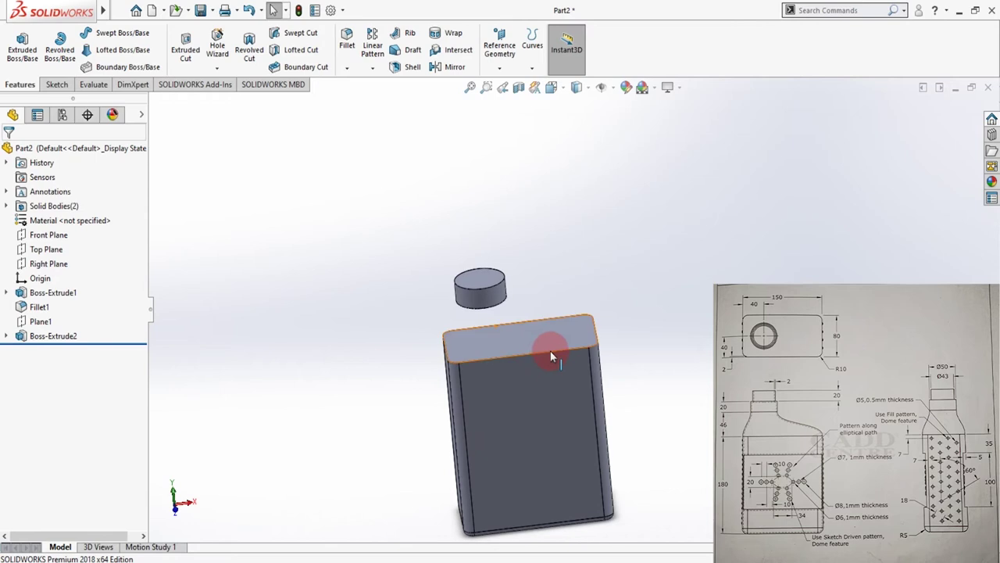
pyautogui.click(484, 304)
pyautogui.click(461, 339)
pyautogui.click(469, 355)
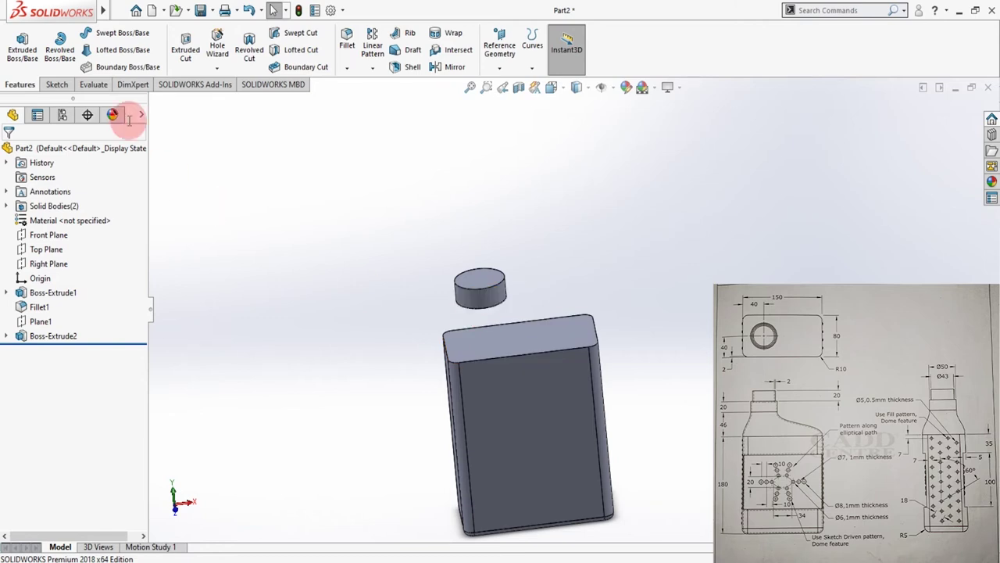
# Create a sketch on the body's top face by converting the face outline into sketch entities, and finish it.
pyautogui.click(56, 84)
pyautogui.click(17, 41)
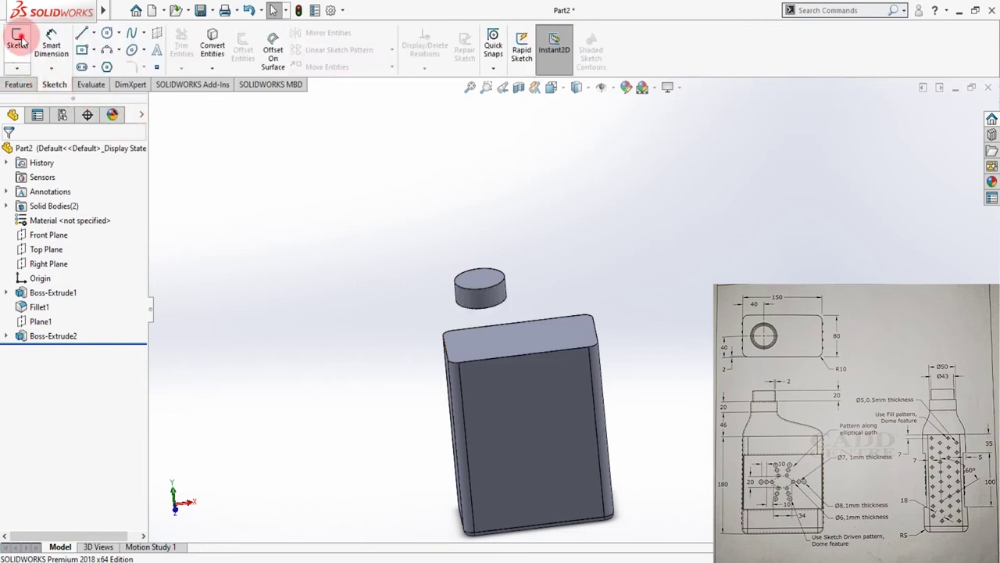
pyautogui.click(519, 342)
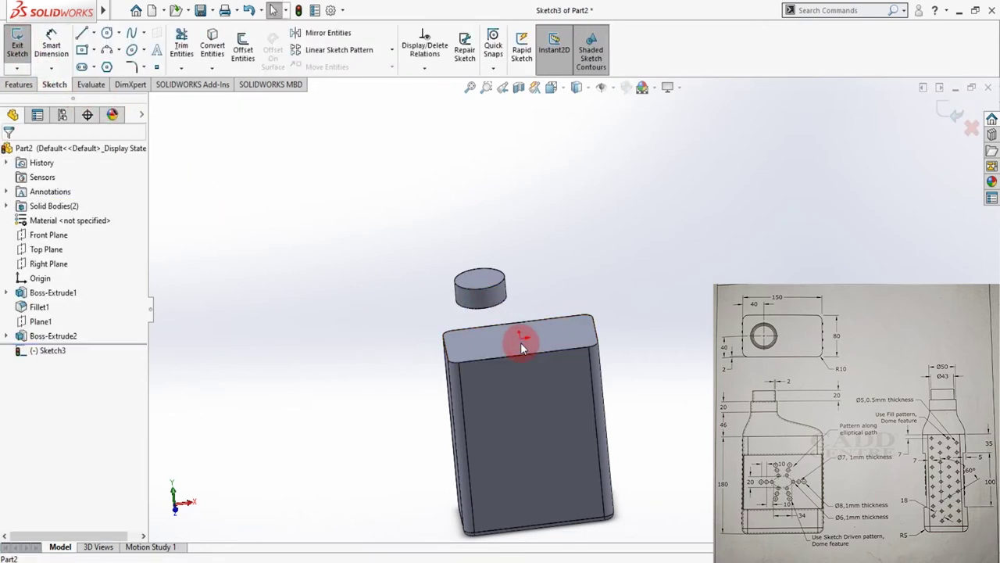
pyautogui.click(475, 344)
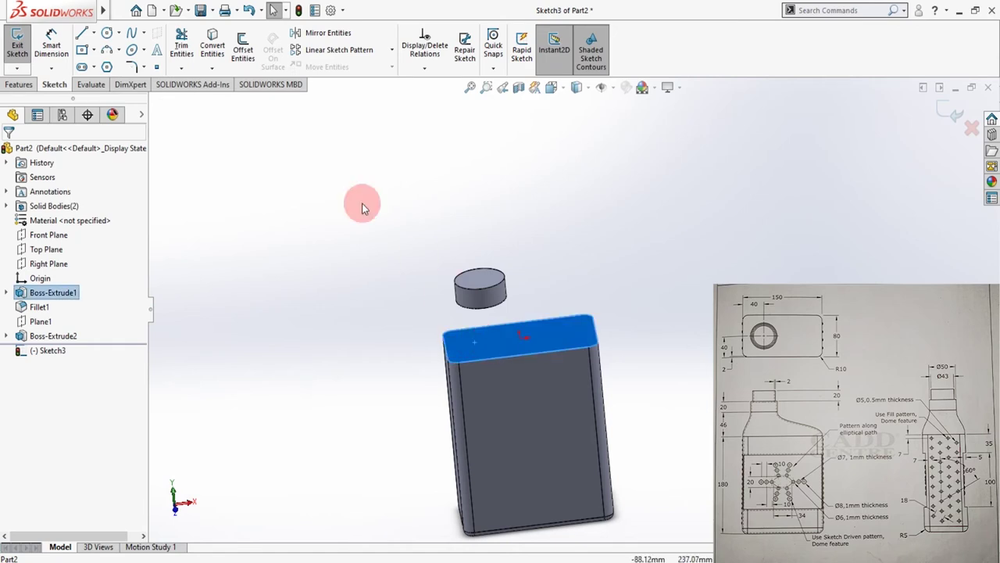
pyautogui.click(213, 48)
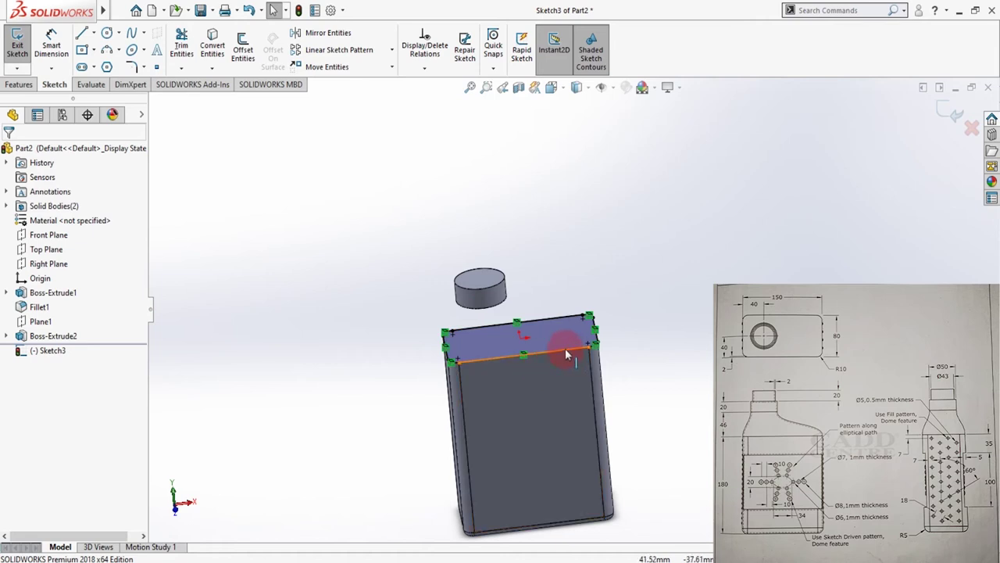
pyautogui.click(950, 114)
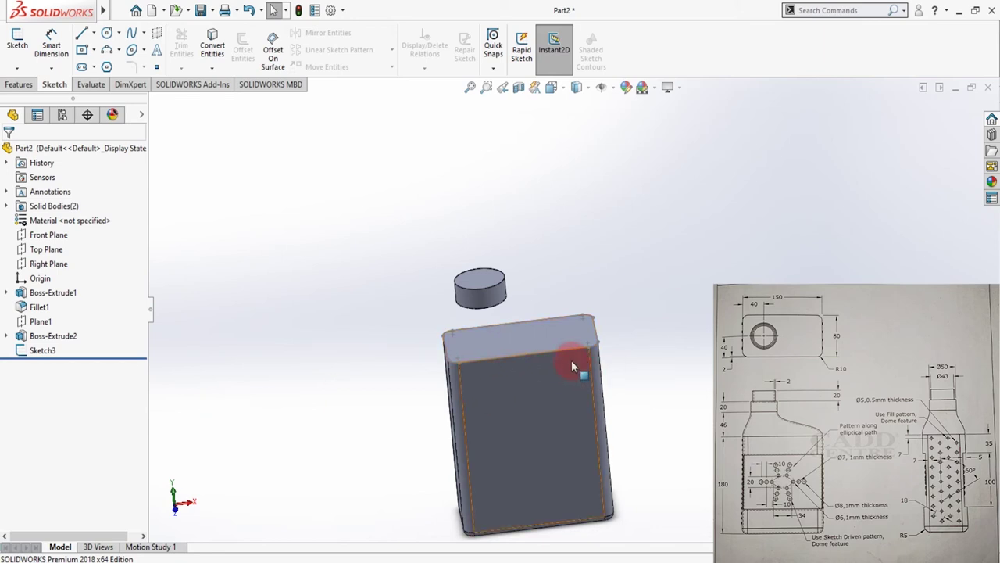
# Set the sketch colour of the body's top outline sketch to yellow.
pyautogui.scroll(3, 548, 310)
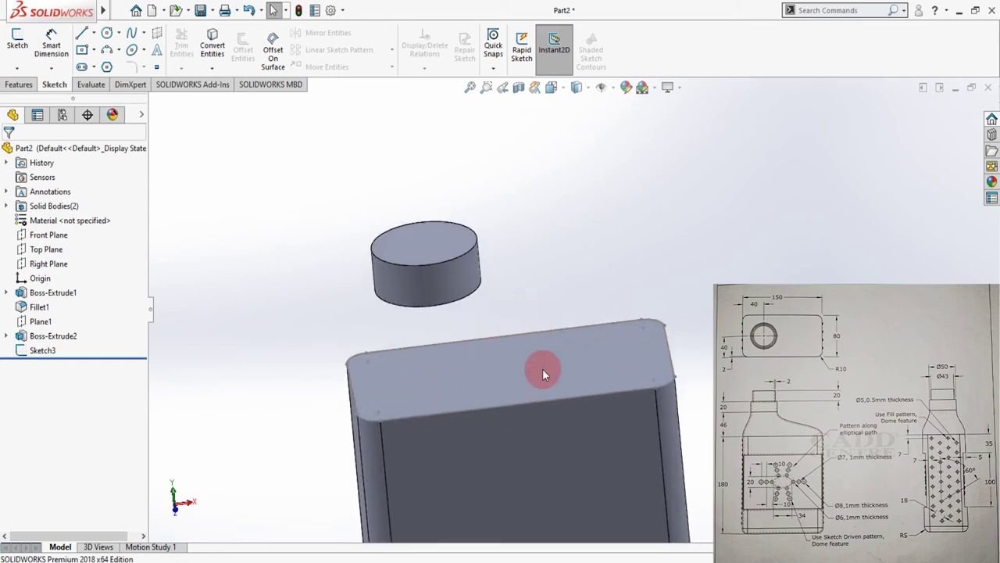
pyautogui.click(43, 350)
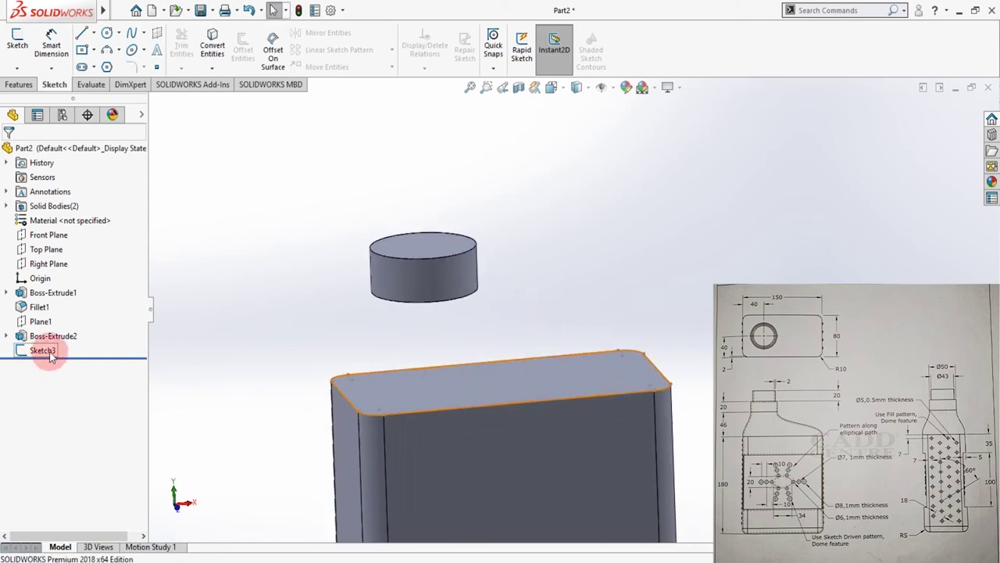
pyautogui.rightClick(41, 351)
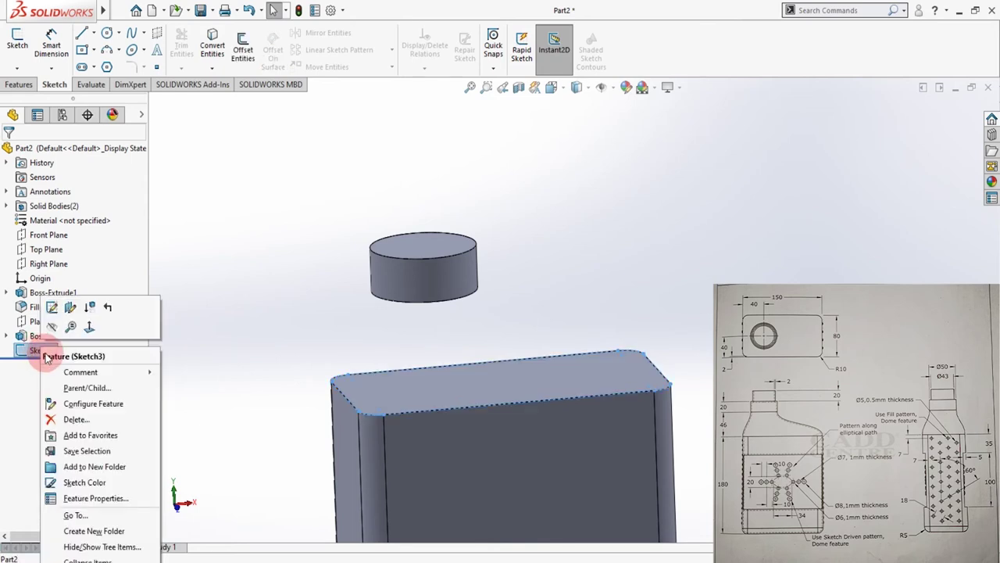
pyautogui.click(83, 486)
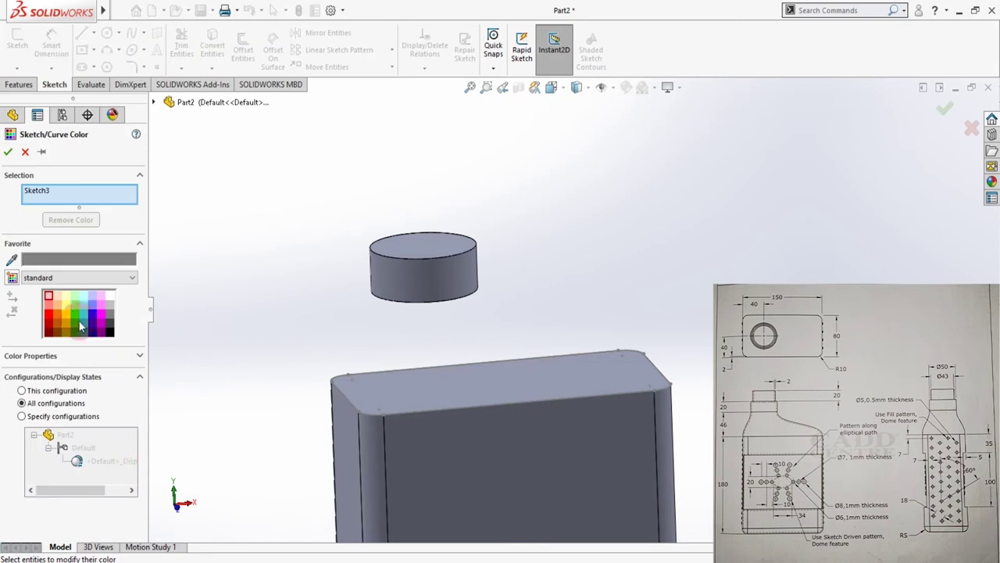
pyautogui.click(68, 320)
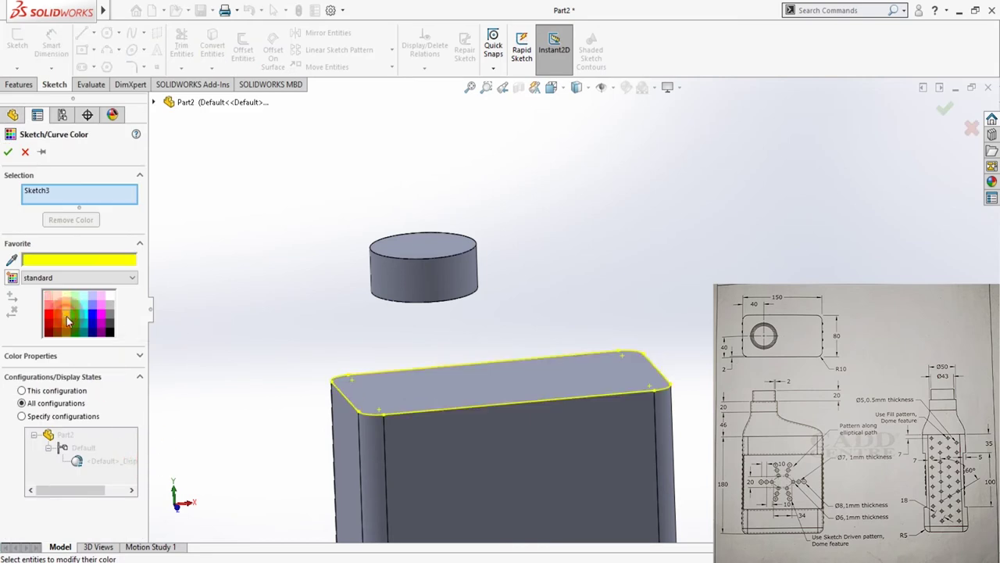
pyautogui.click(8, 152)
# Create a sketch on the underside of the neck by converting its circular face outline, and finish it.
pyautogui.moveTo(556, 443); pyautogui.dragTo(598, 409, button='middle')
pyautogui.moveTo(461, 289); pyautogui.dragTo(541, 310, button='middle')
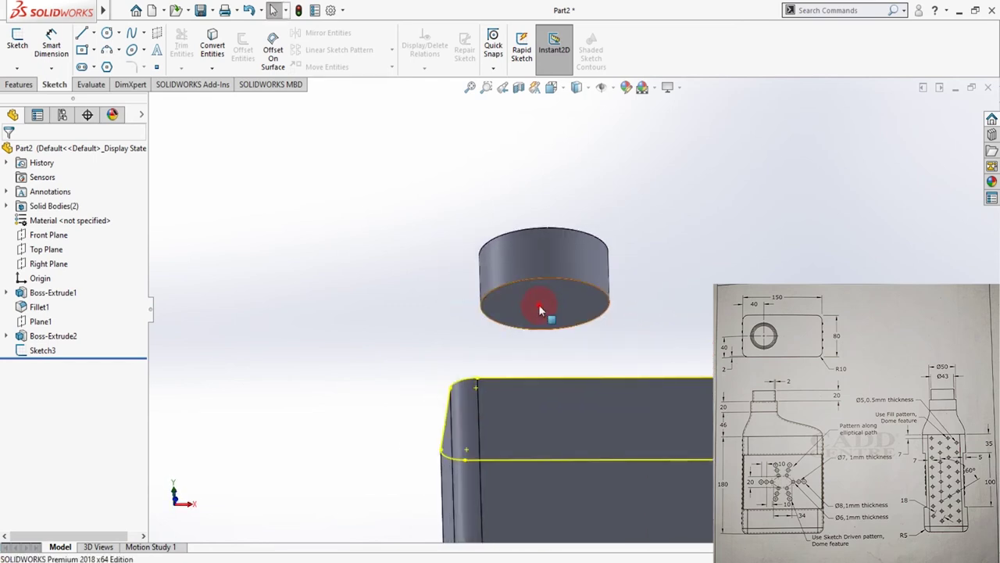
pyautogui.click(539, 305)
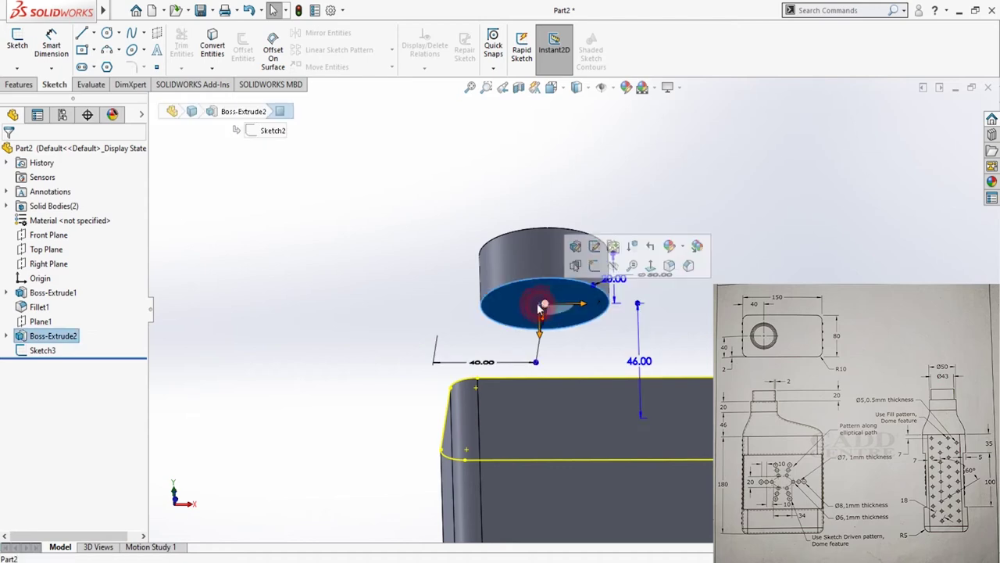
pyautogui.click(594, 269)
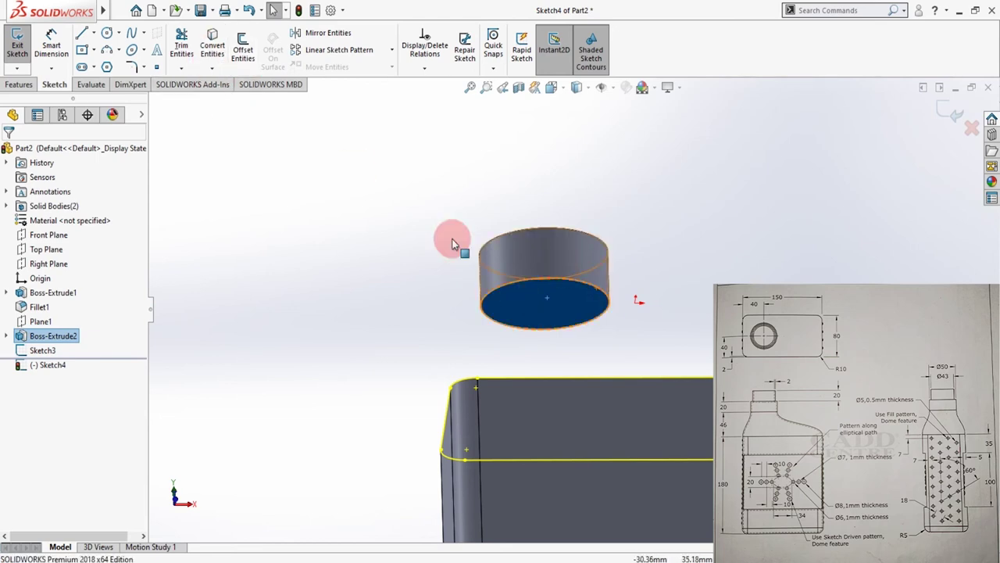
pyautogui.click(211, 44)
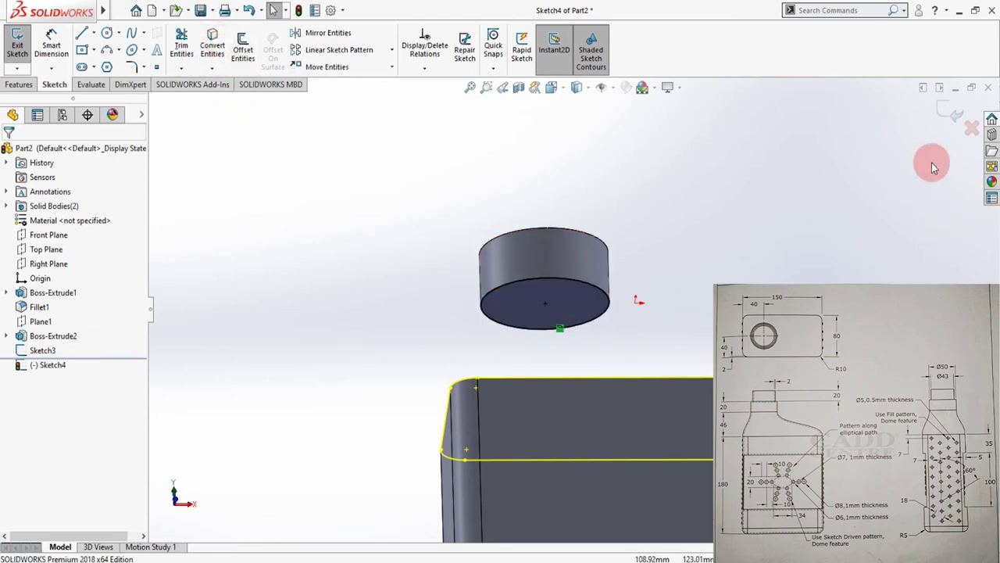
pyautogui.click(955, 114)
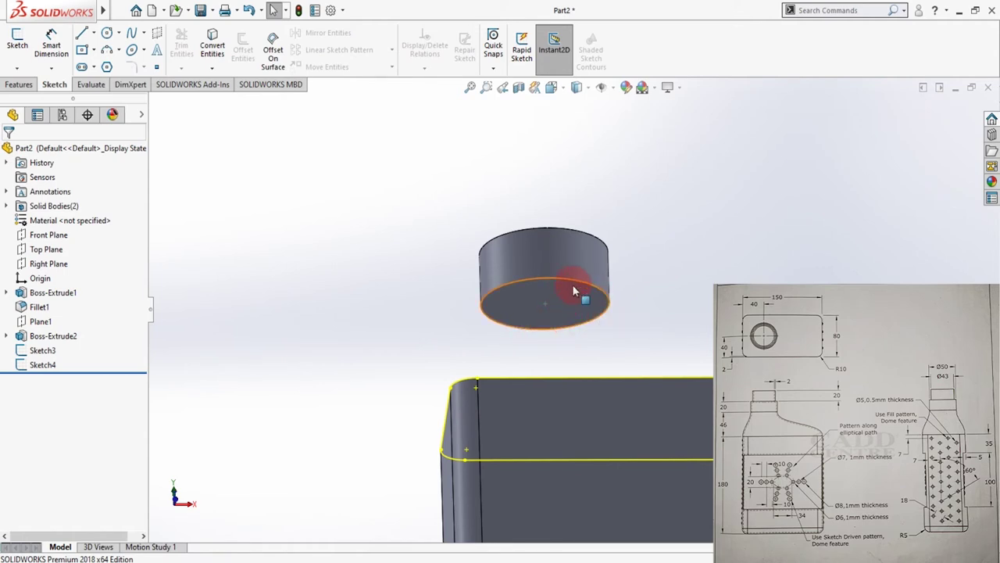
# Set the sketch colour of the circle sketch under the neck to magenta.
pyautogui.click(32, 364)
pyautogui.rightClick(45, 366)
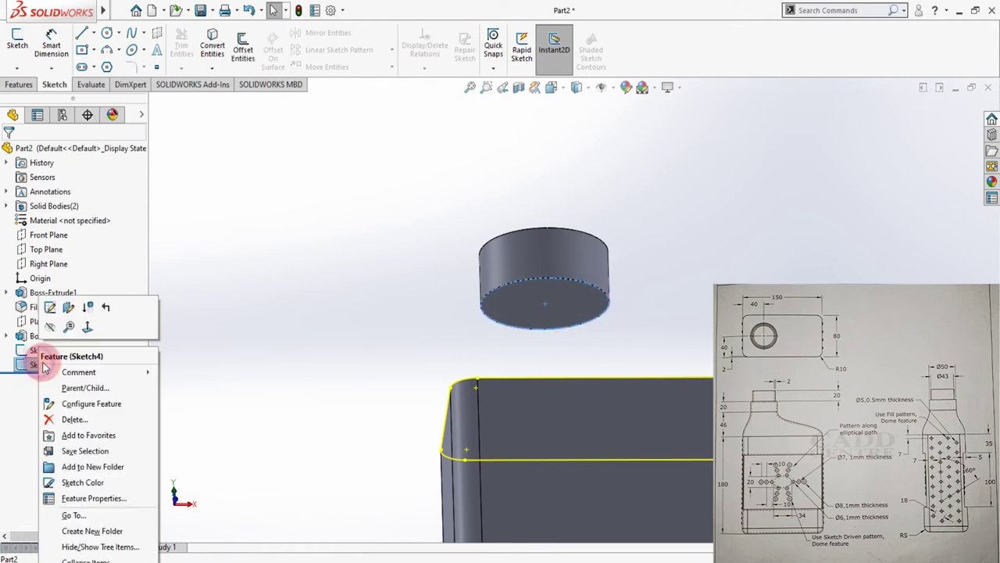
pyautogui.click(84, 482)
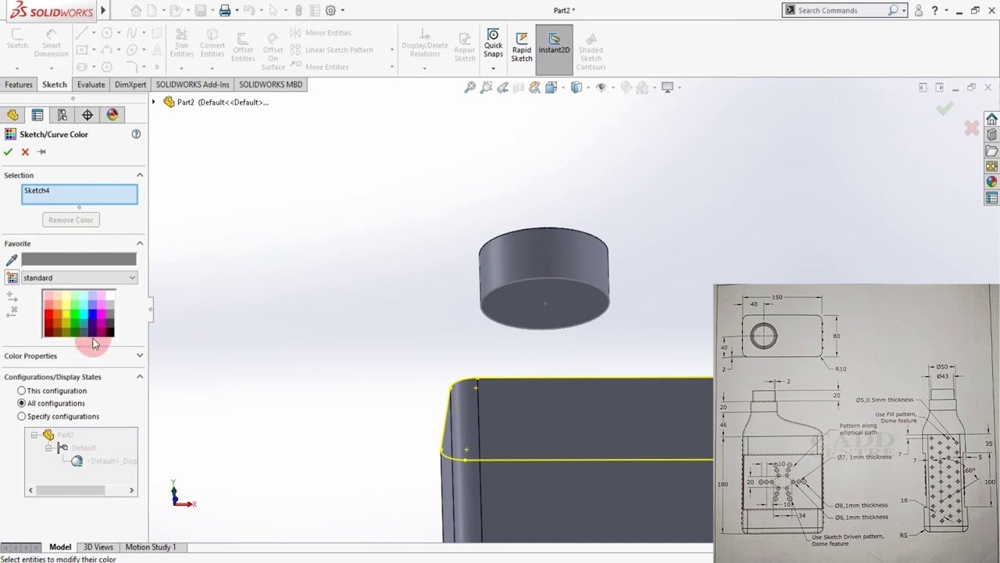
pyautogui.click(101, 314)
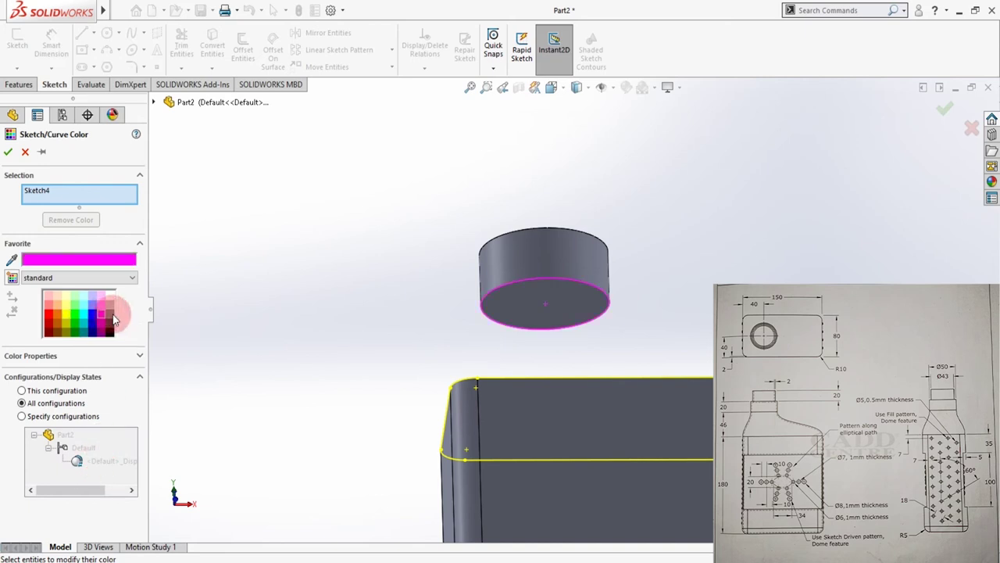
pyautogui.click(9, 153)
# Start a Lofted Boss/Base feature to bridge the gap between the bottle body and the neck.
pyautogui.moveTo(243, 286)
pyautogui.mouseDown(button='middle')
pyautogui.moveTo(480, 408)
pyautogui.moveTo(641, 390)
pyautogui.moveTo(639, 402)
pyautogui.moveTo(674, 438)
pyautogui.moveTo(703, 254)
pyautogui.moveTo(612, 318)
pyautogui.moveTo(659, 302)
pyautogui.moveTo(707, 321)
pyautogui.mouseUp(button='middle')
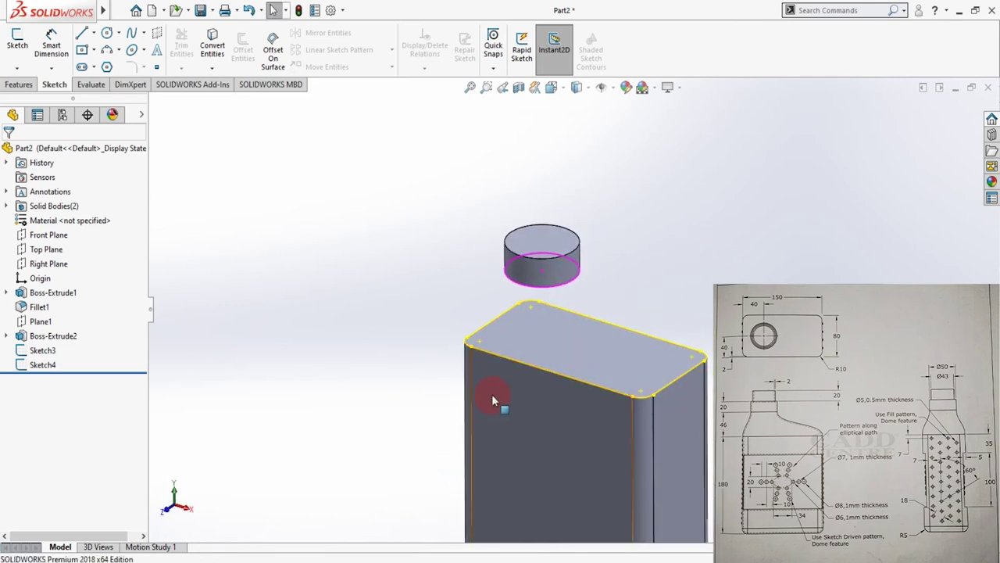
pyautogui.click(19, 86)
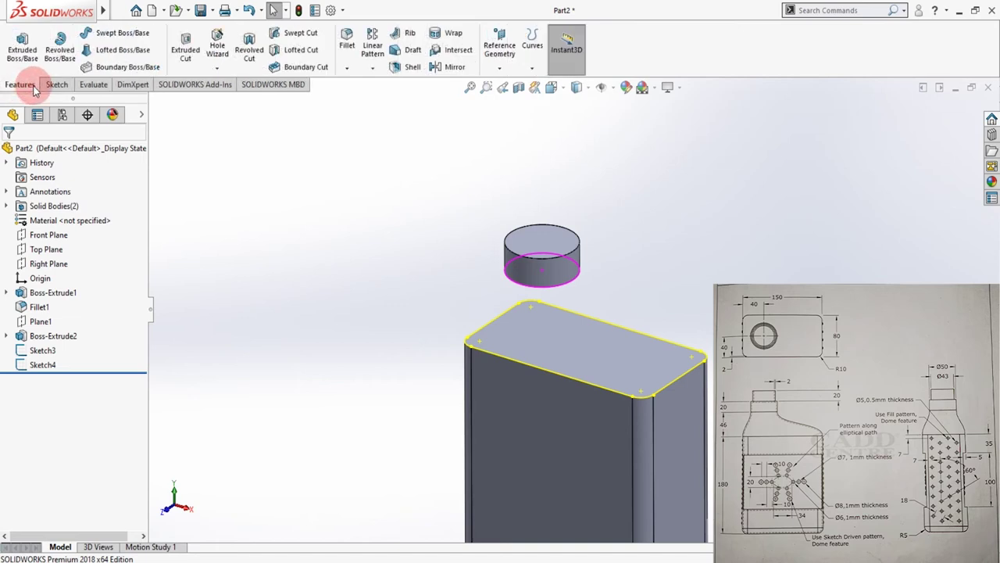
pyautogui.click(123, 56)
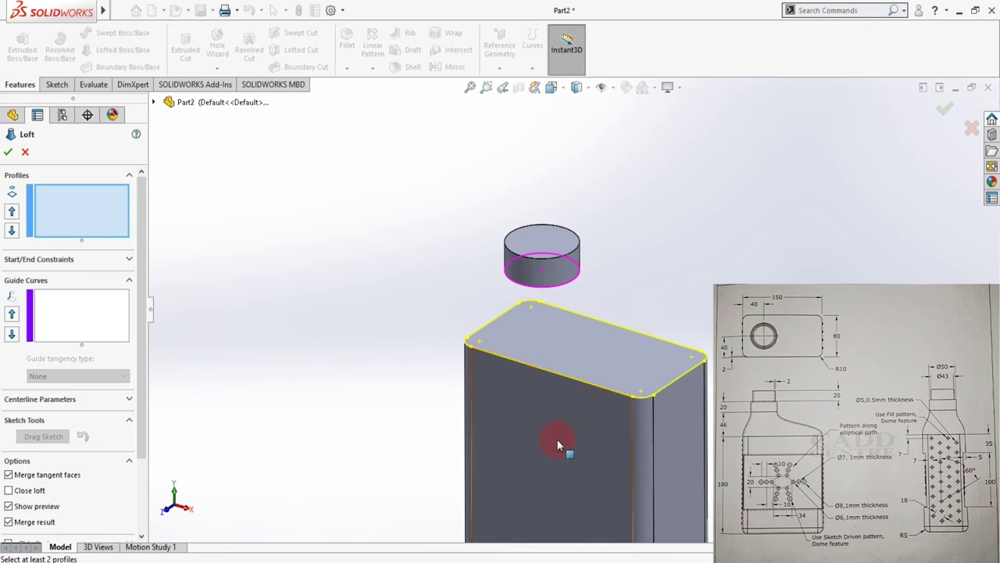
pyautogui.click(64, 215)
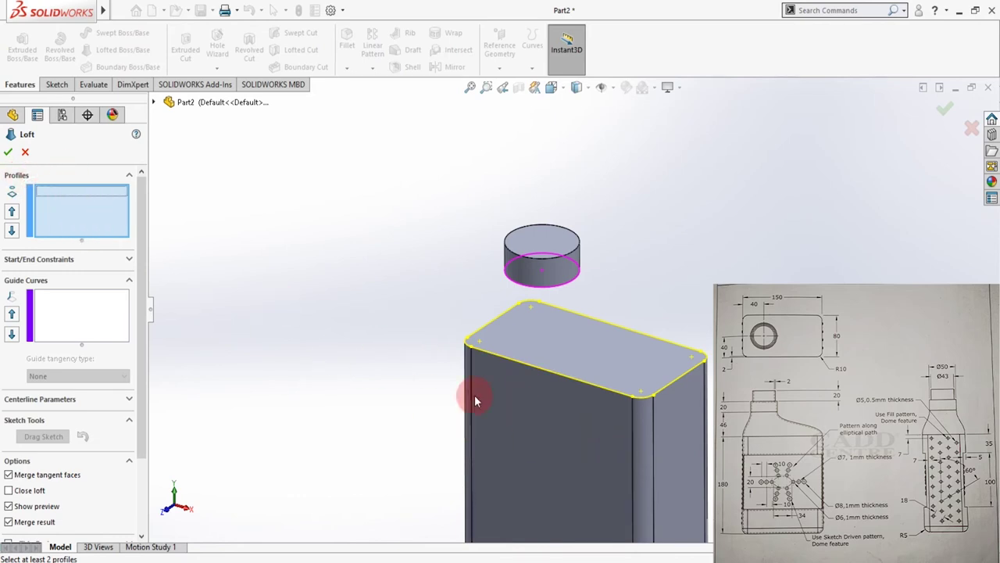
pyautogui.click(520, 368)
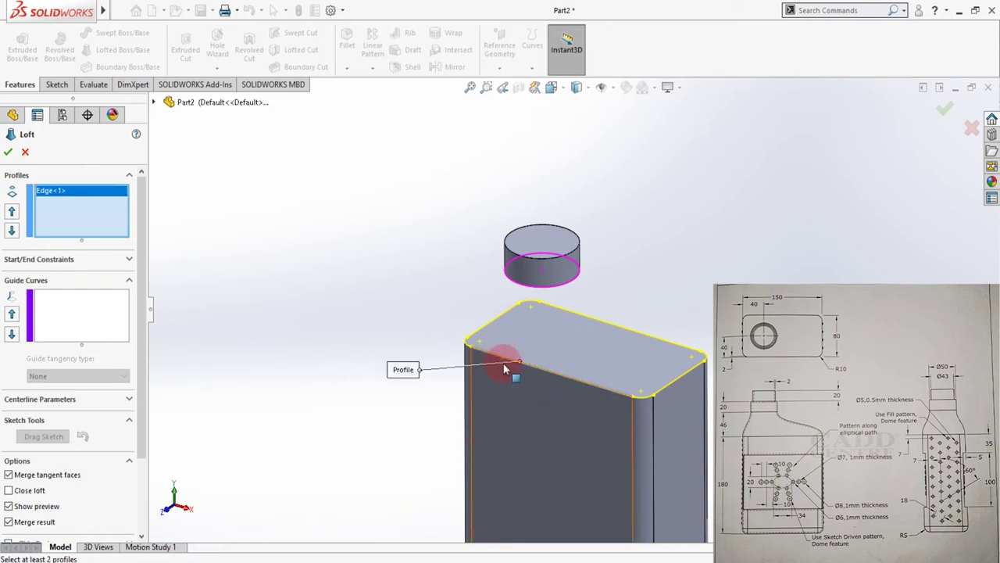
pyautogui.rightClick(63, 205)
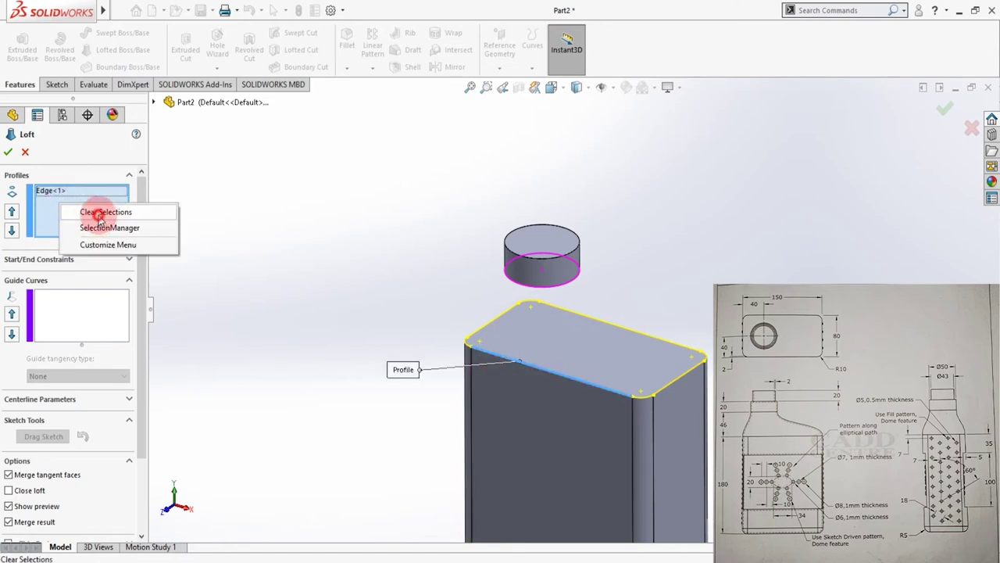
pyautogui.click(101, 215)
# Set the body's top outline sketch (Sketch3) and the circle sketch under the neck (Sketch4) as the loft profiles.
pyautogui.click(154, 103)
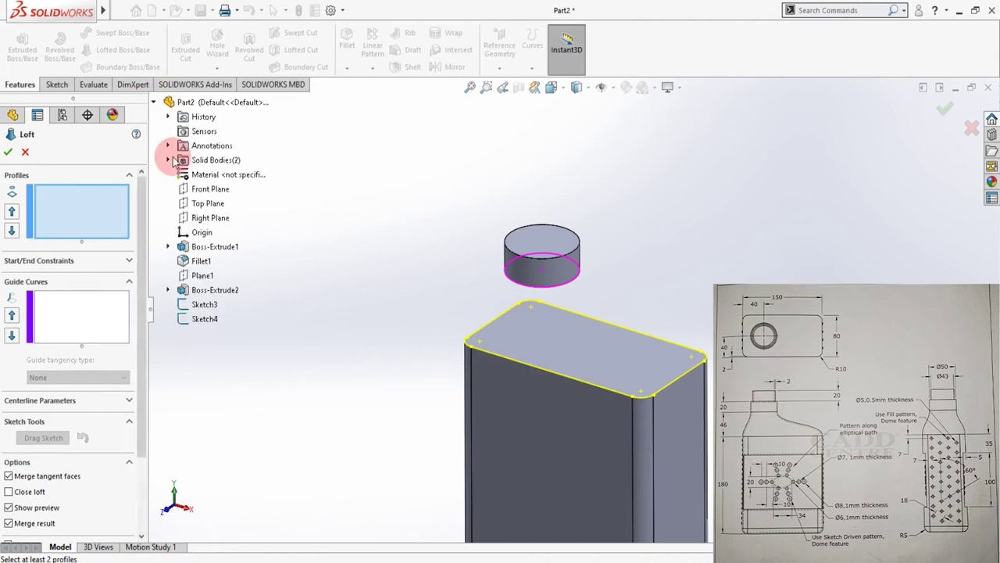
pyautogui.click(205, 306)
pyautogui.click(68, 209)
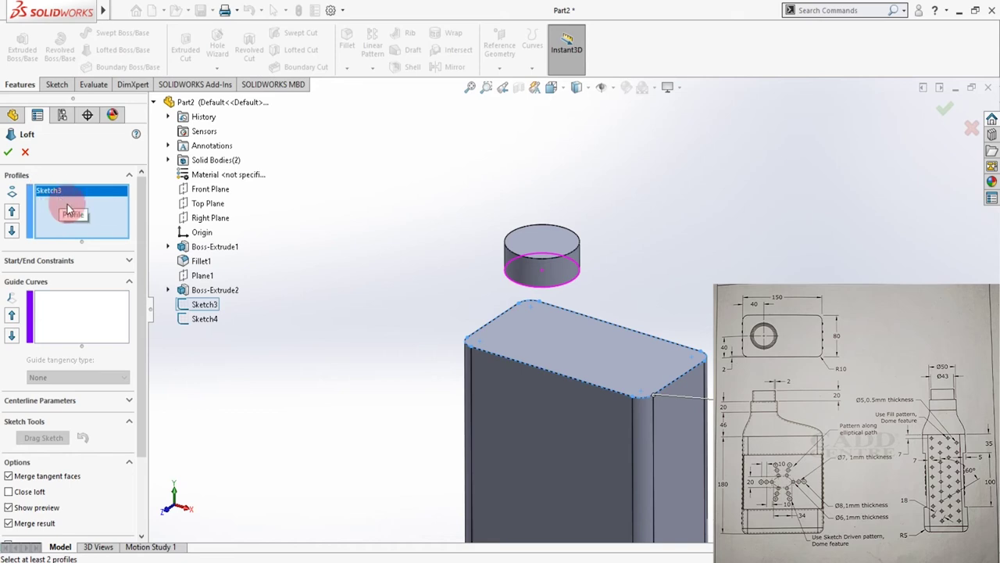
pyautogui.click(205, 320)
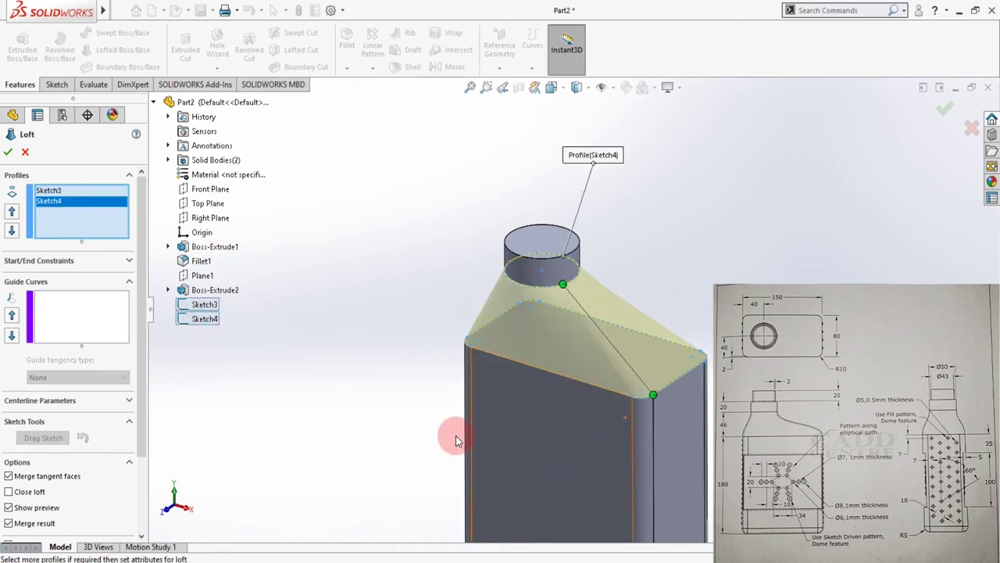
# Examine the shape of the loft preview from several angles and in the front view against the reference drawing.
pyautogui.moveTo(475, 420); pyautogui.dragTo(529, 295, button='middle')
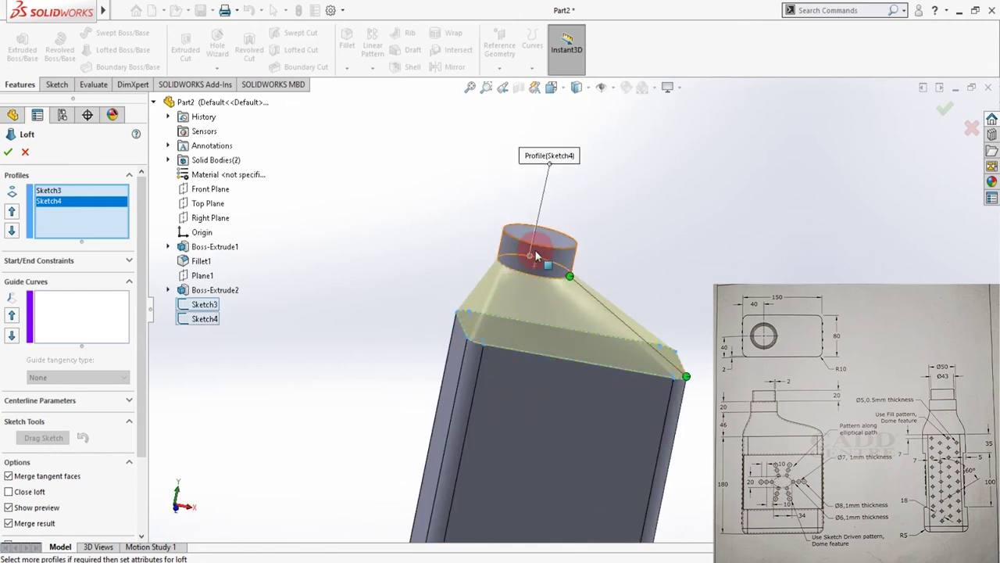
pyautogui.moveTo(564, 391); pyautogui.dragTo(604, 316, button='middle')
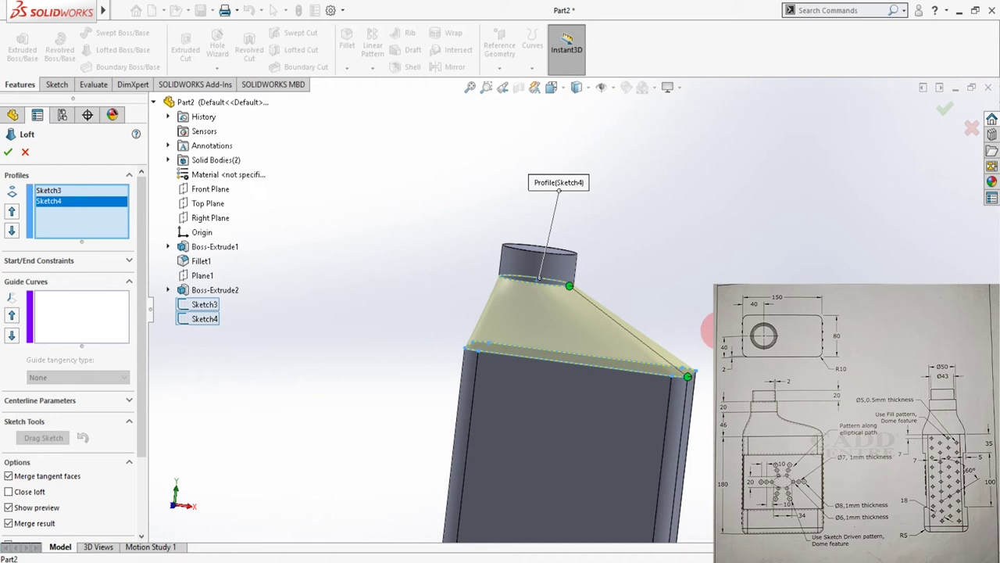
pyautogui.hotkey('ctrl', '5')
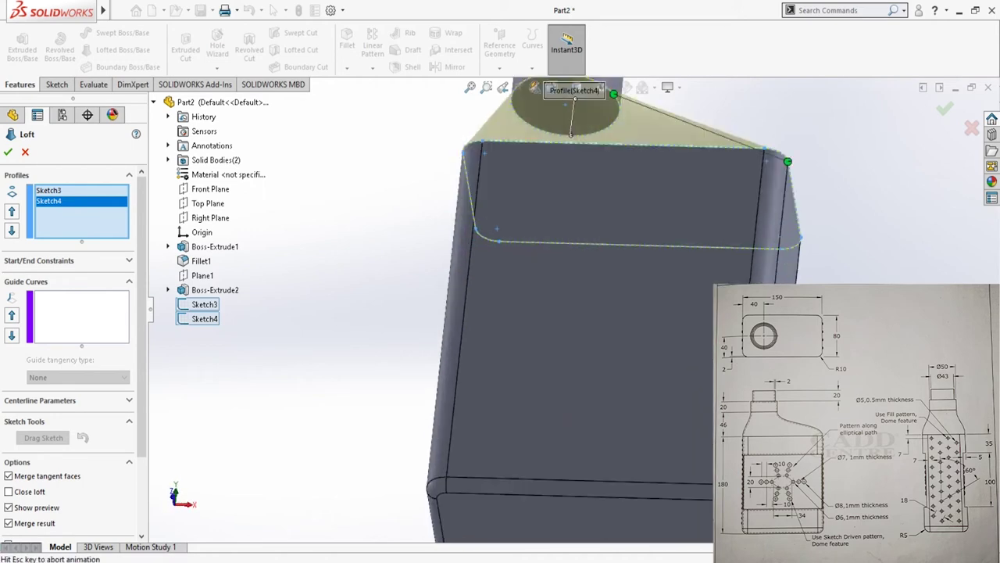
pyautogui.moveTo(734, 235); pyautogui.dragTo(667, 280, button='middle')
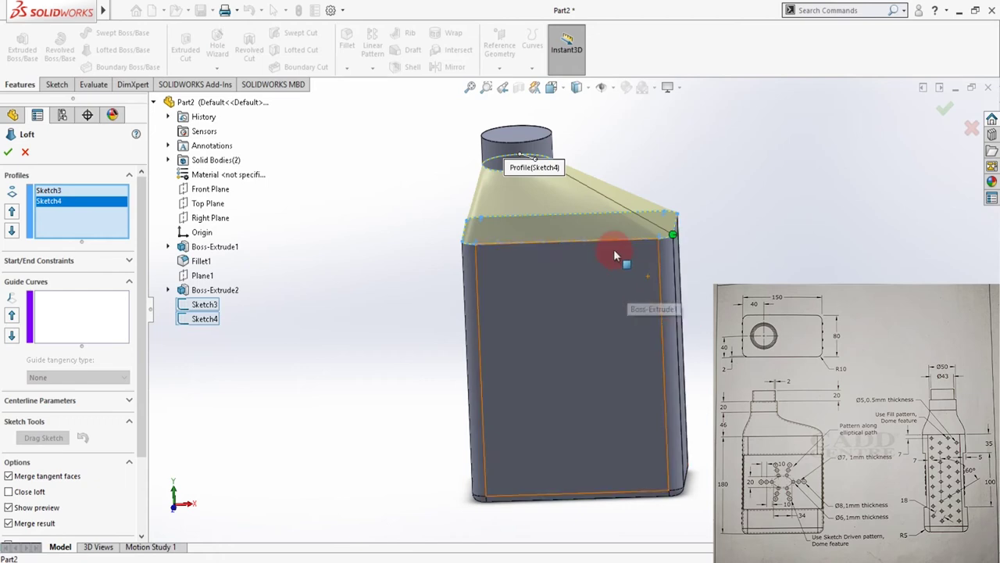
pyautogui.scroll(-3, 610, 210)
pyautogui.moveTo(608, 210); pyautogui.dragTo(580, 179, button='middle')
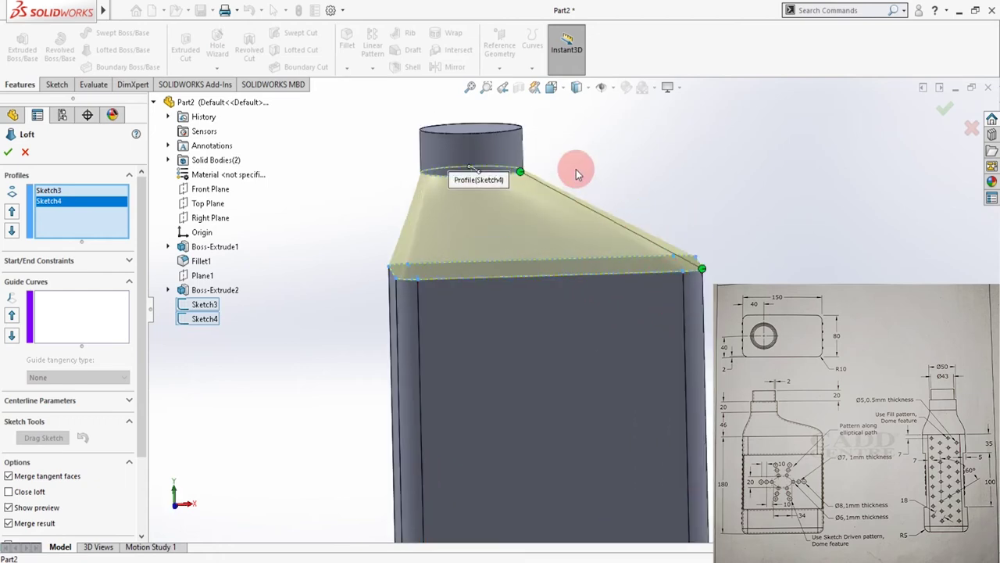
pyautogui.click(575, 87)
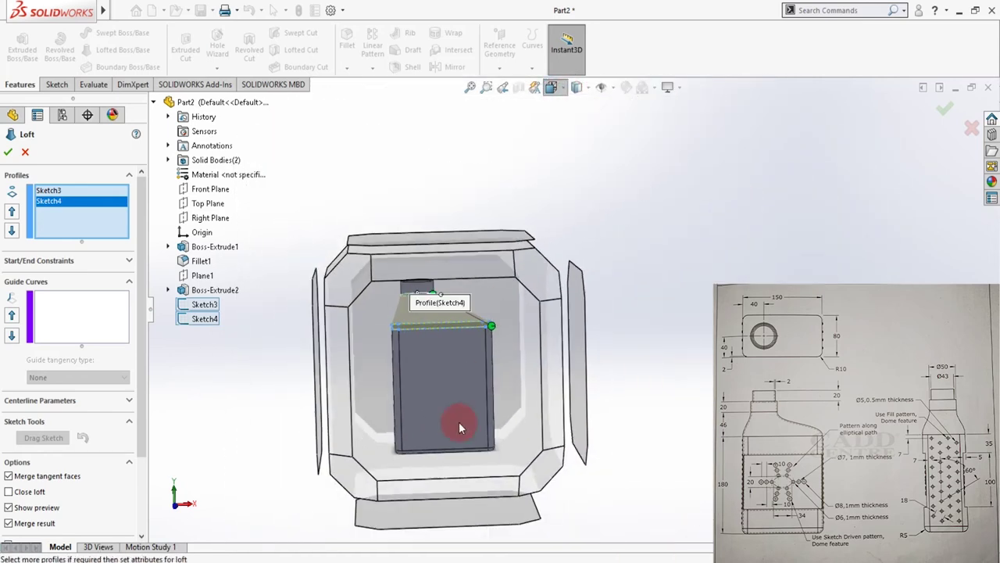
pyautogui.click(459, 429)
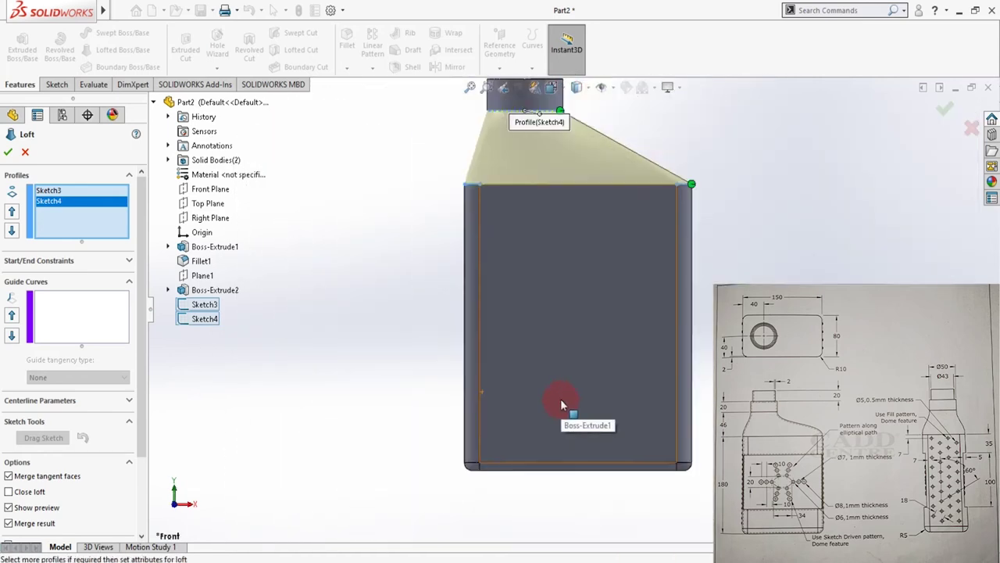
pyautogui.scroll(3, 578, 239)
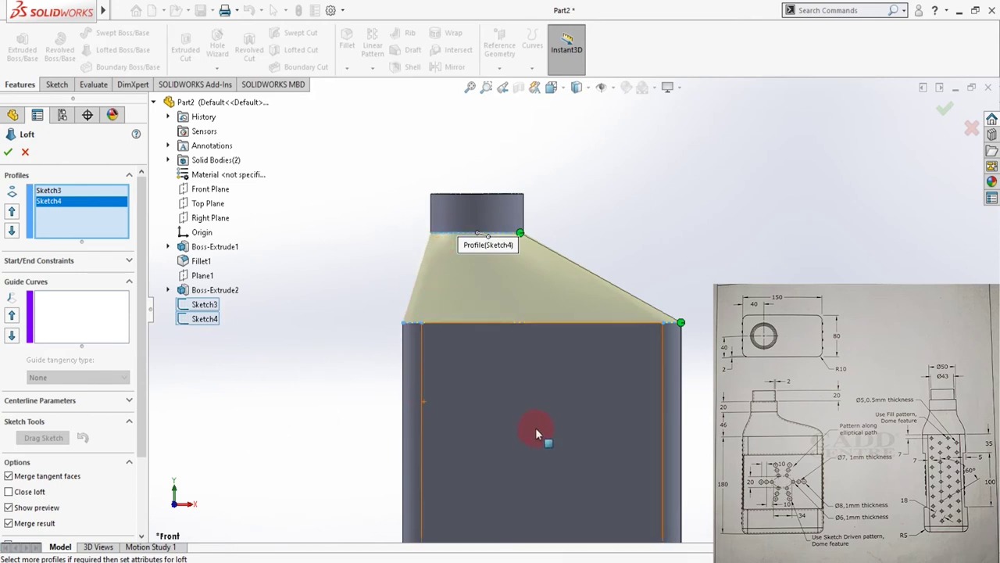
pyautogui.scroll(-2, 498, 421)
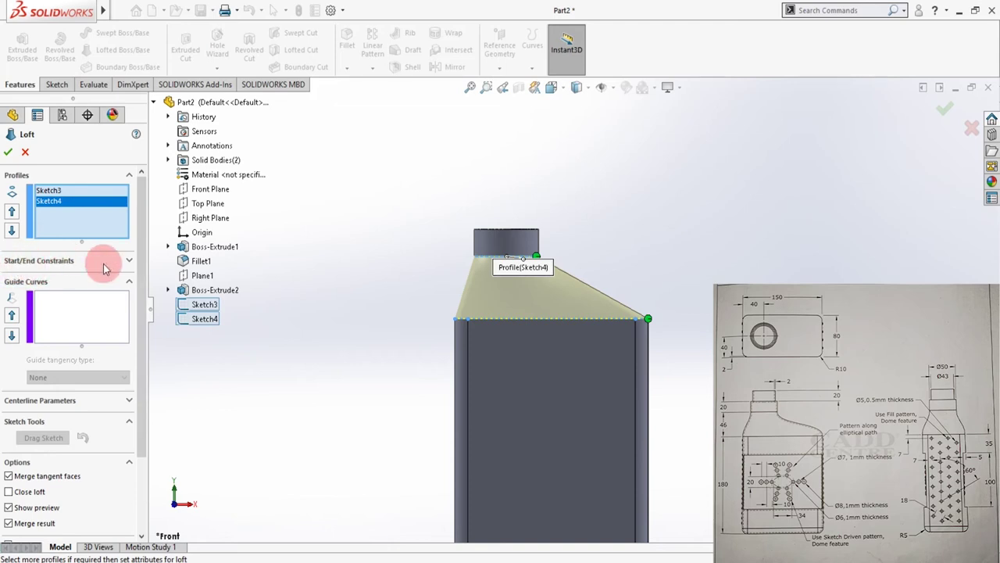
# Try Normal To Profile as both the start and end constraint of the loft.
pyautogui.click(132, 262)
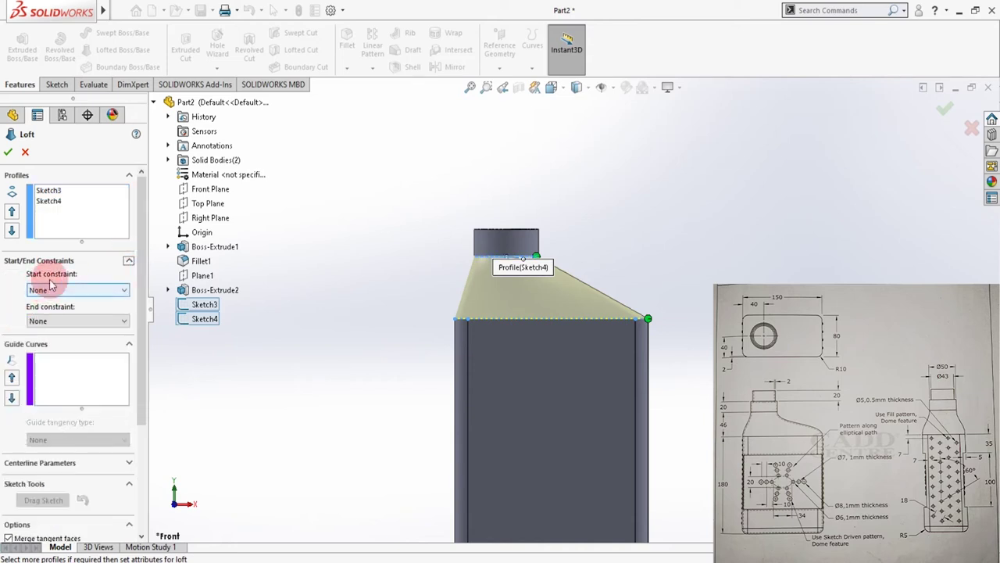
pyautogui.click(123, 292)
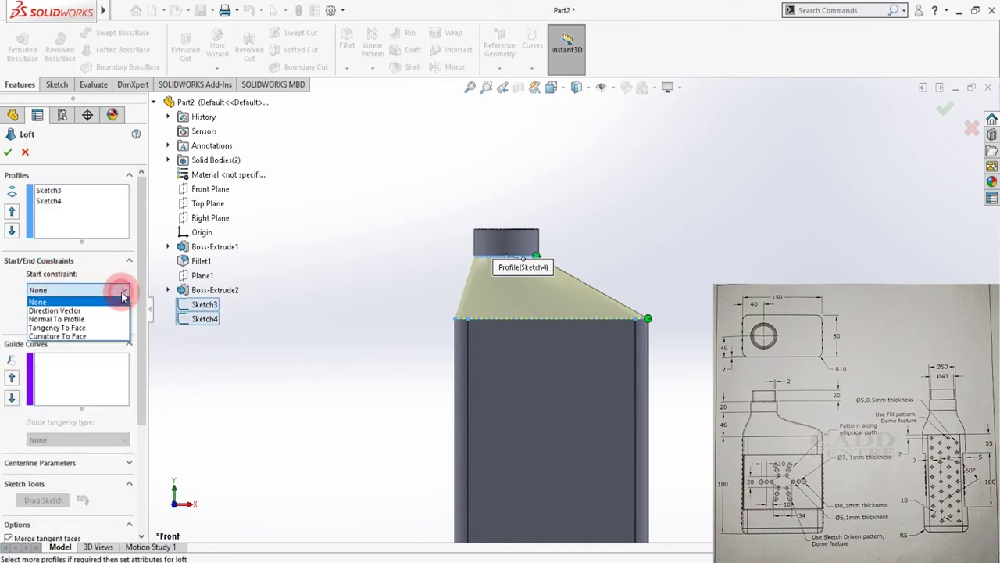
pyautogui.click(77, 320)
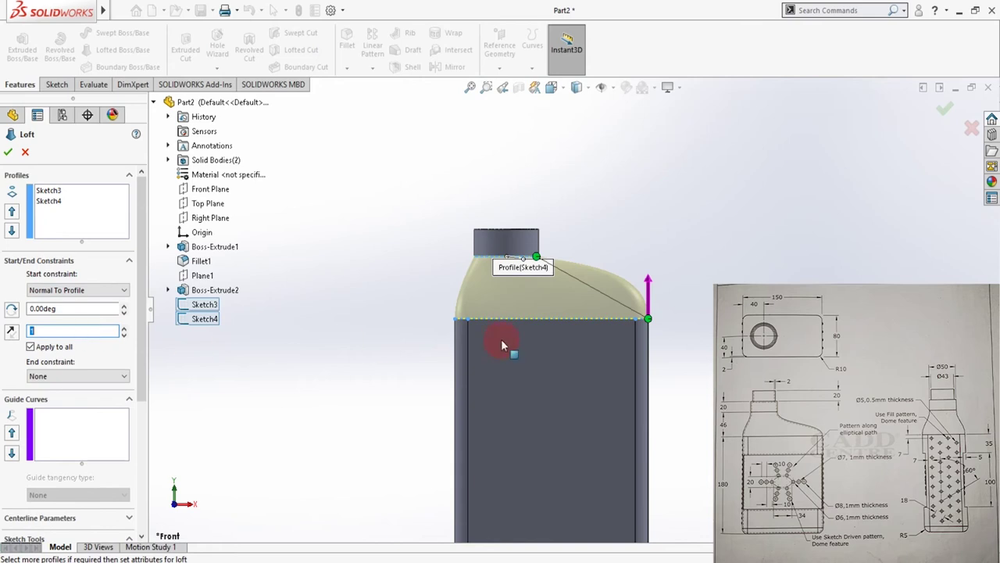
pyautogui.click(75, 375)
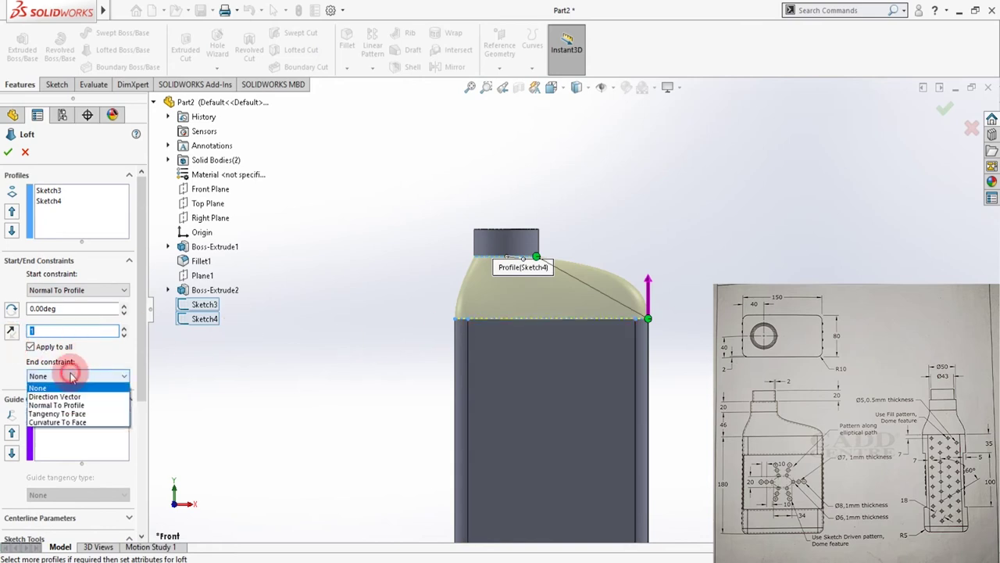
pyautogui.click(79, 405)
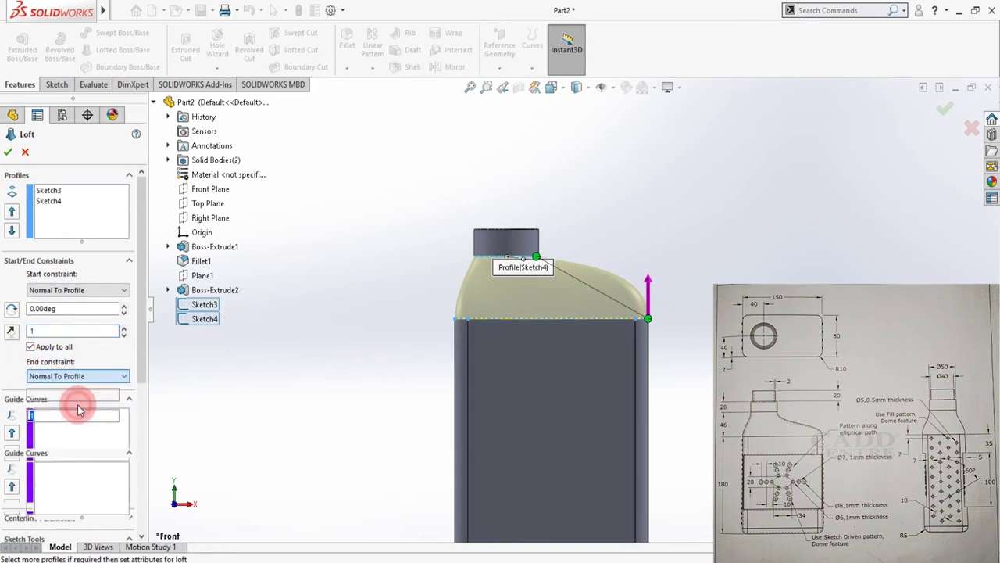
pyautogui.scroll(-3, 594, 307)
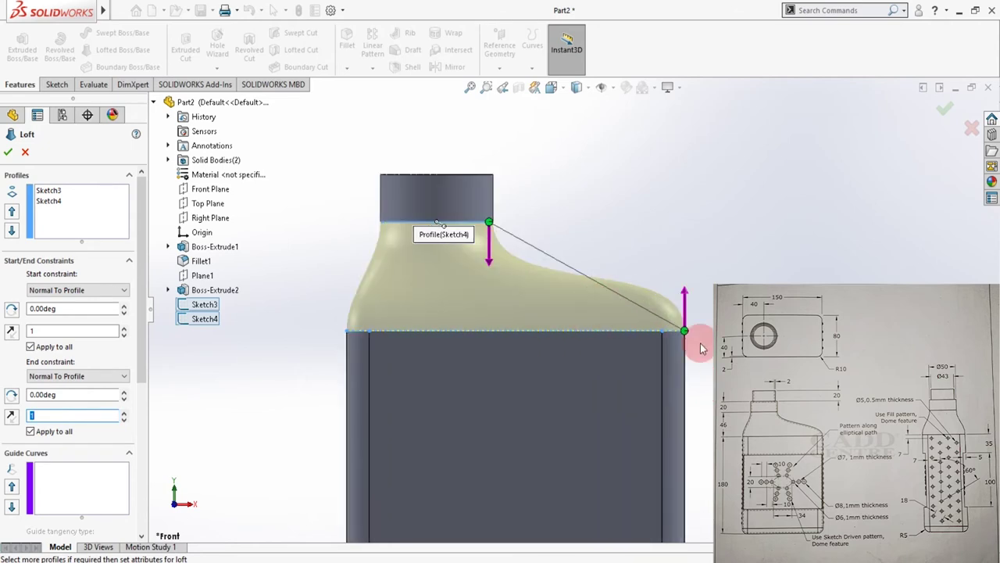
# Set the loft's start and end constraints to Tangency To Face and finish the loft.
pyautogui.click(125, 291)
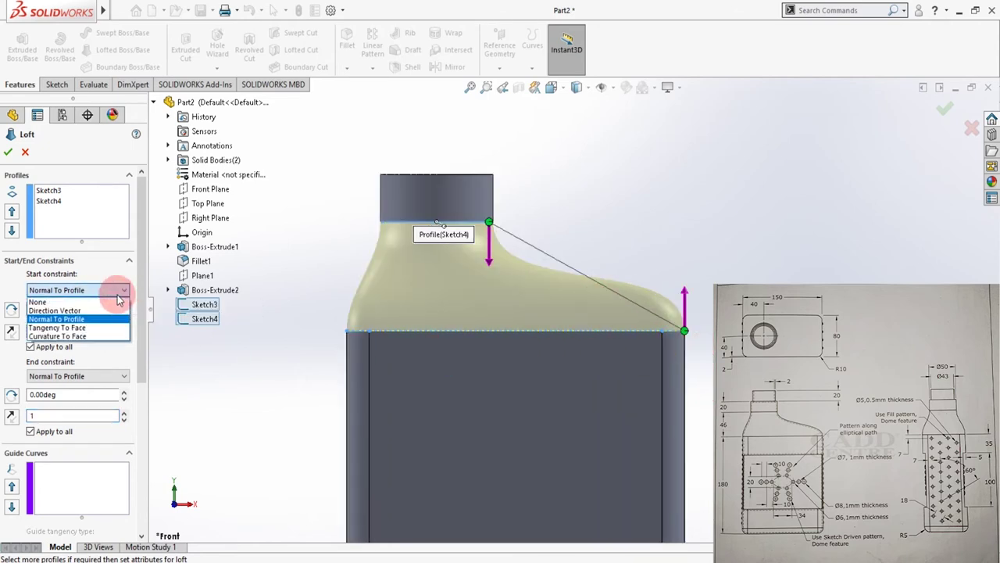
pyautogui.click(74, 329)
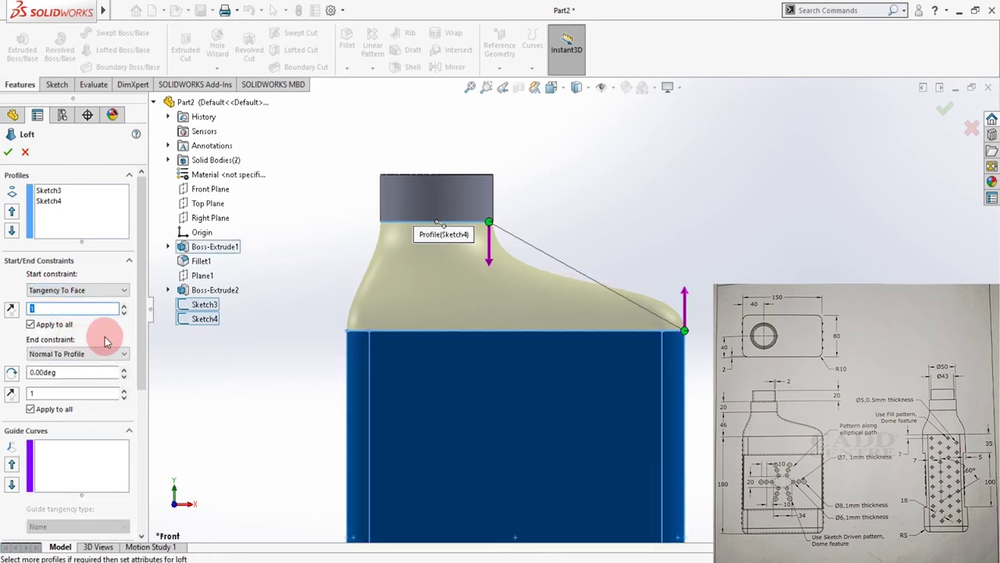
pyautogui.click(73, 356)
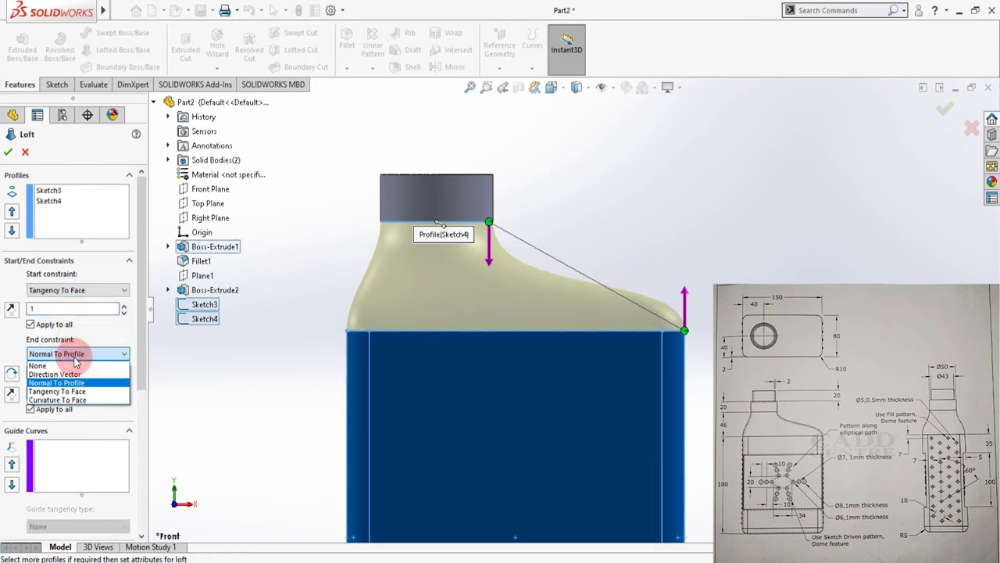
pyautogui.click(56, 391)
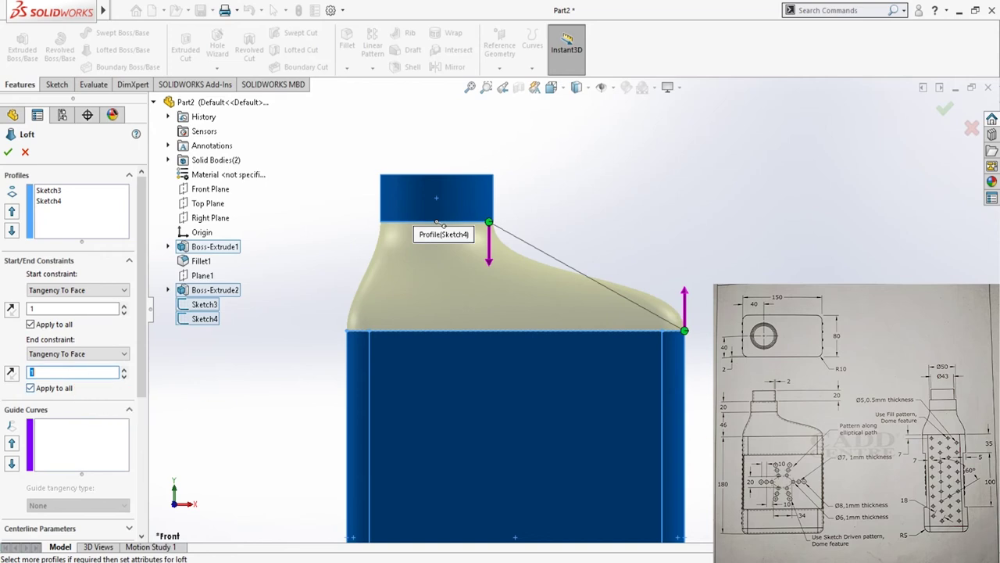
pyautogui.scroll(4, 572, 312)
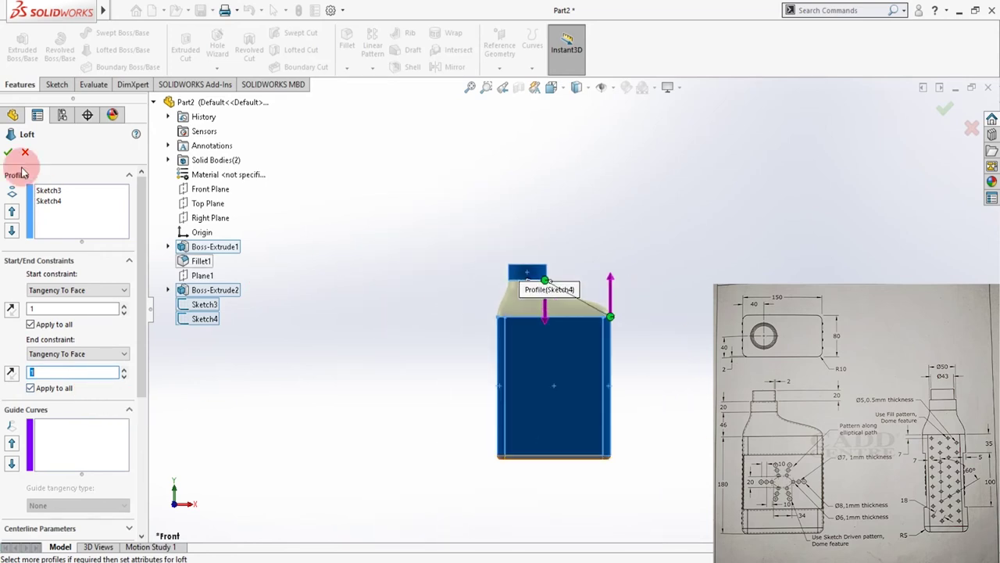
pyautogui.moveTo(446, 364); pyautogui.dragTo(383, 406, button='middle')
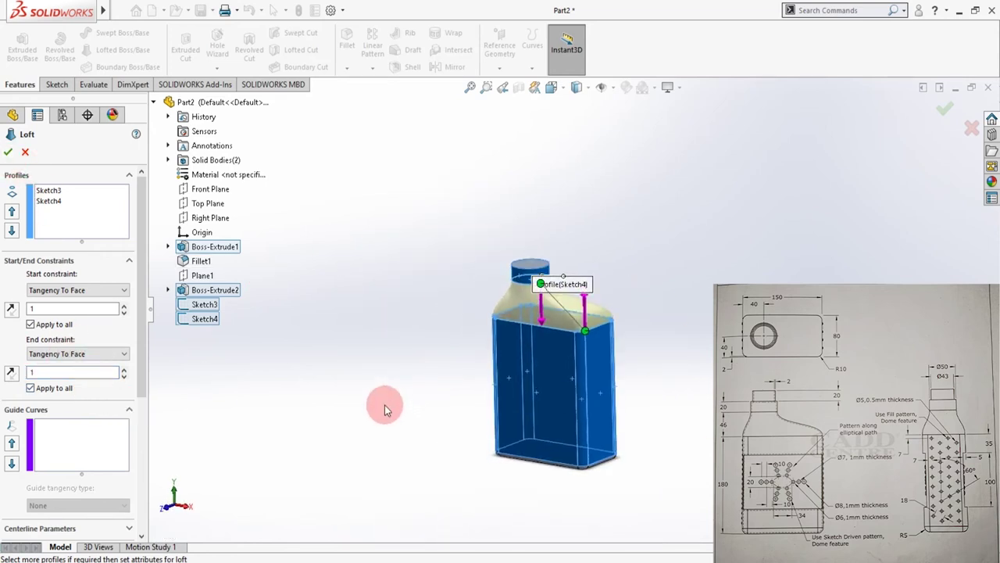
pyautogui.click(8, 154)
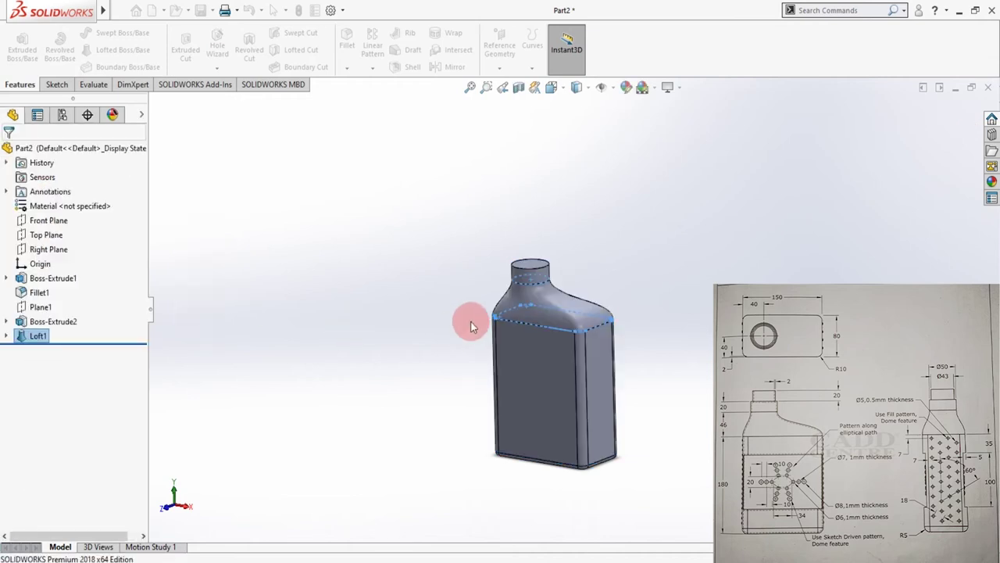
# Sketch a 43 mm diameter circle on the top face of the bottle neck, concentric with the neck.
pyautogui.scroll(-5, 468, 336)
pyautogui.moveTo(490, 345); pyautogui.dragTo(522, 287, button='middle')
pyautogui.scroll(-2, 522, 286)
pyautogui.click(512, 268)
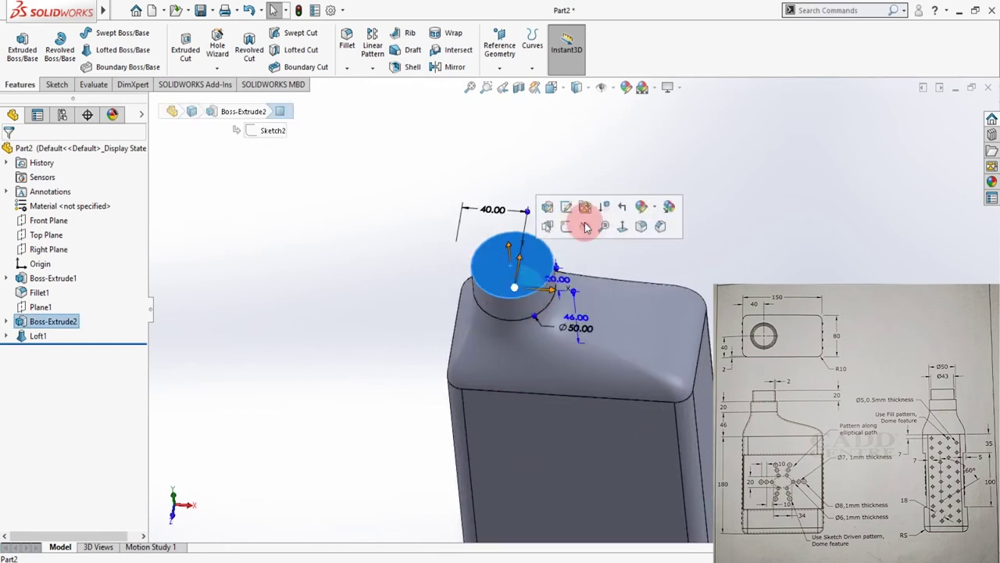
pyautogui.click(567, 223)
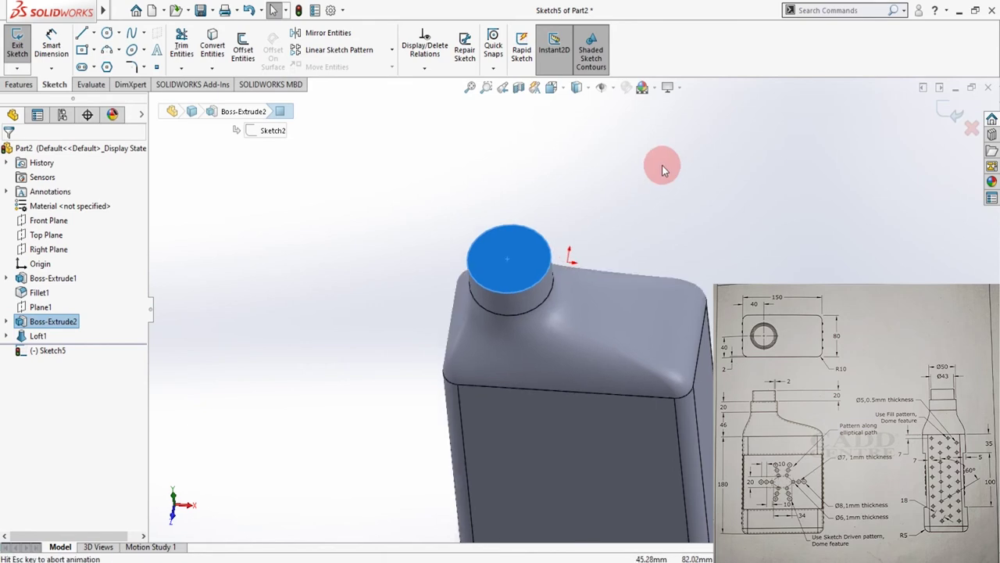
pyautogui.click(133, 54)
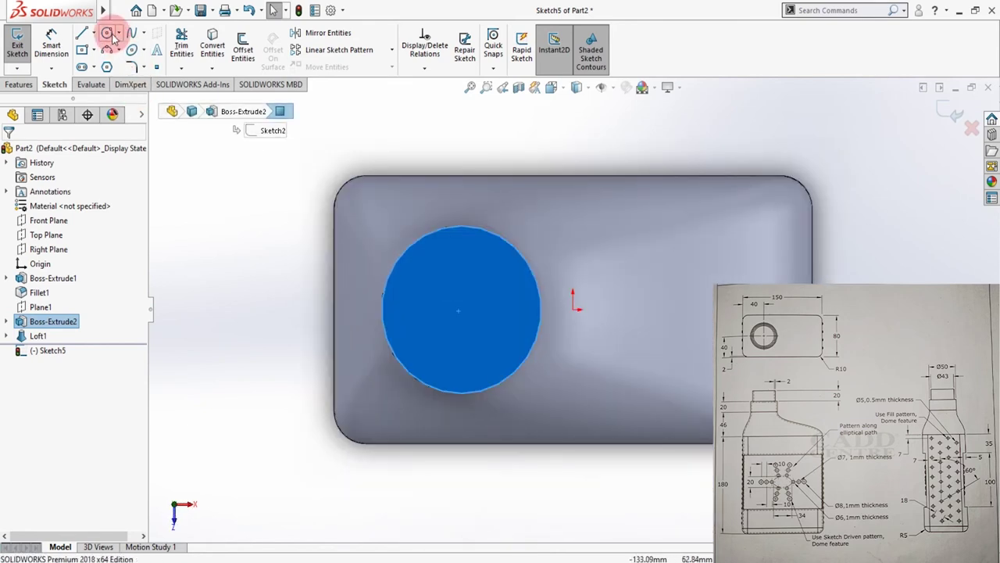
pyautogui.click(108, 32)
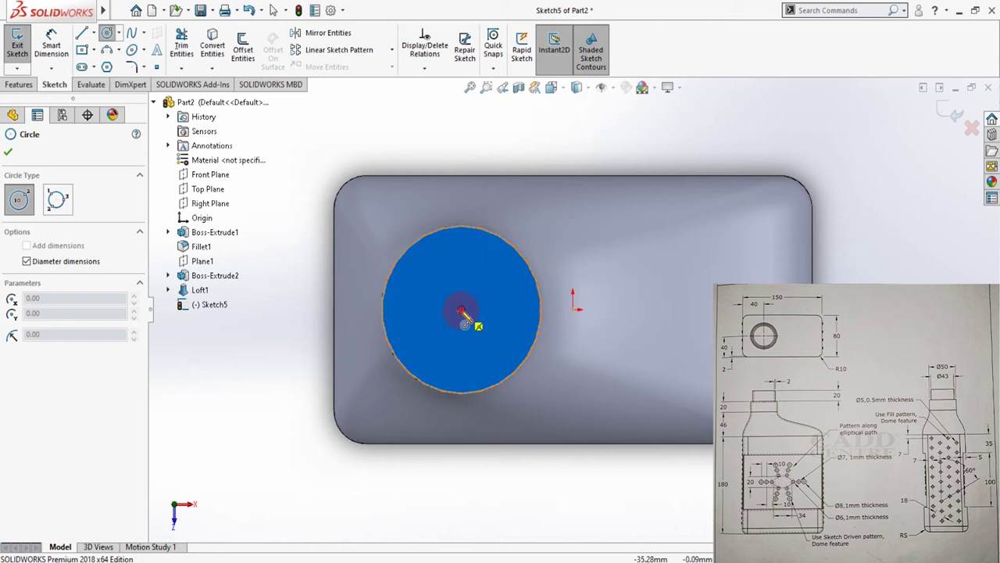
pyautogui.click(463, 311)
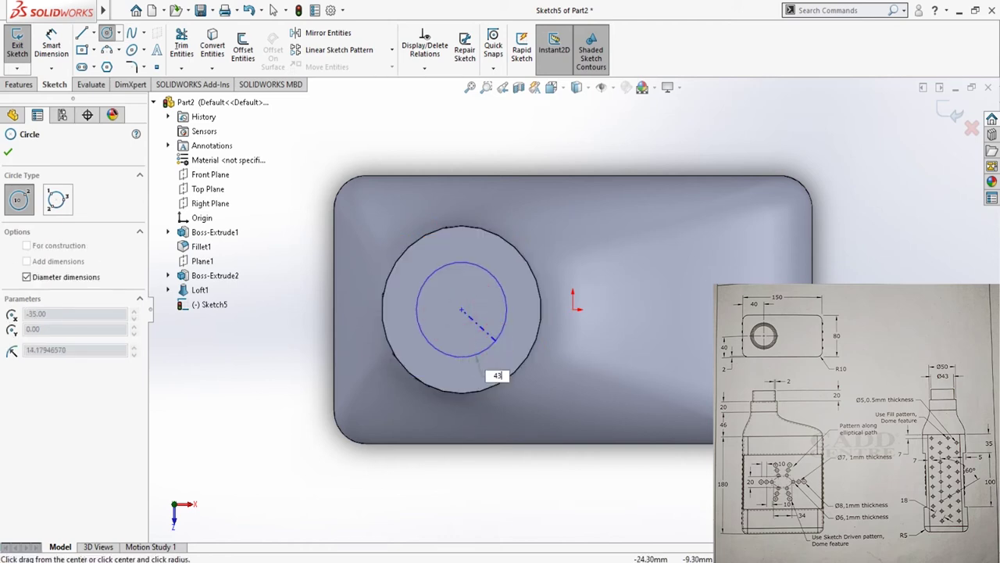
pyautogui.click(492, 337)
pyautogui.press('Escape')
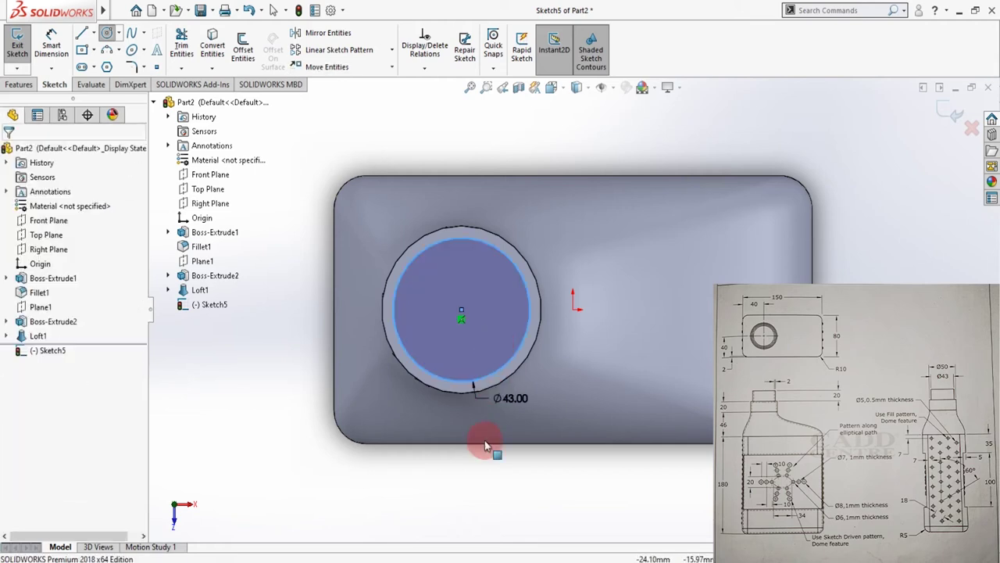
# Extrude the 43 mm circle 20 mm blind with Merge result to form the narrower mouth of the neck.
pyautogui.hotkey('ctrl', '7')
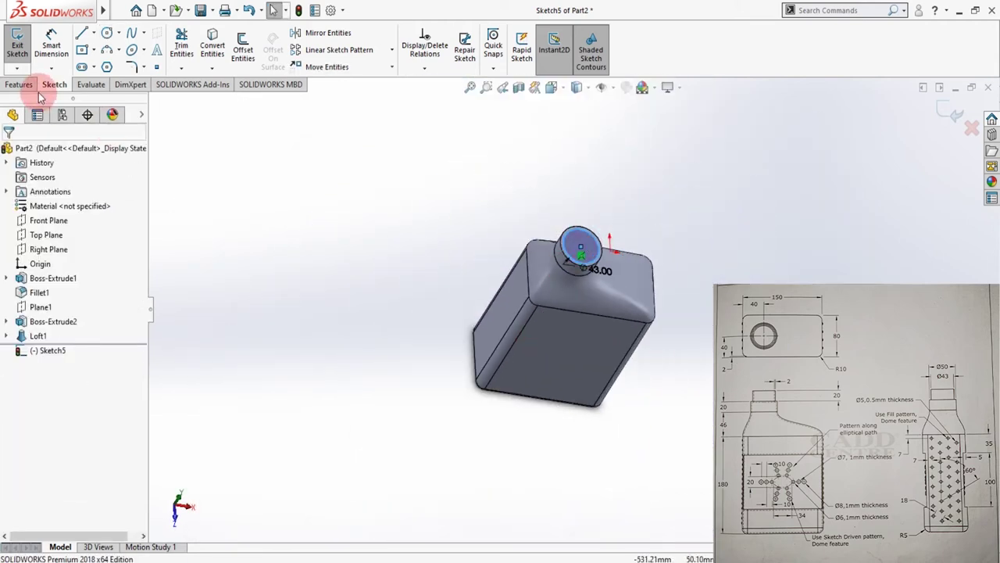
pyautogui.click(14, 85)
pyautogui.click(22, 47)
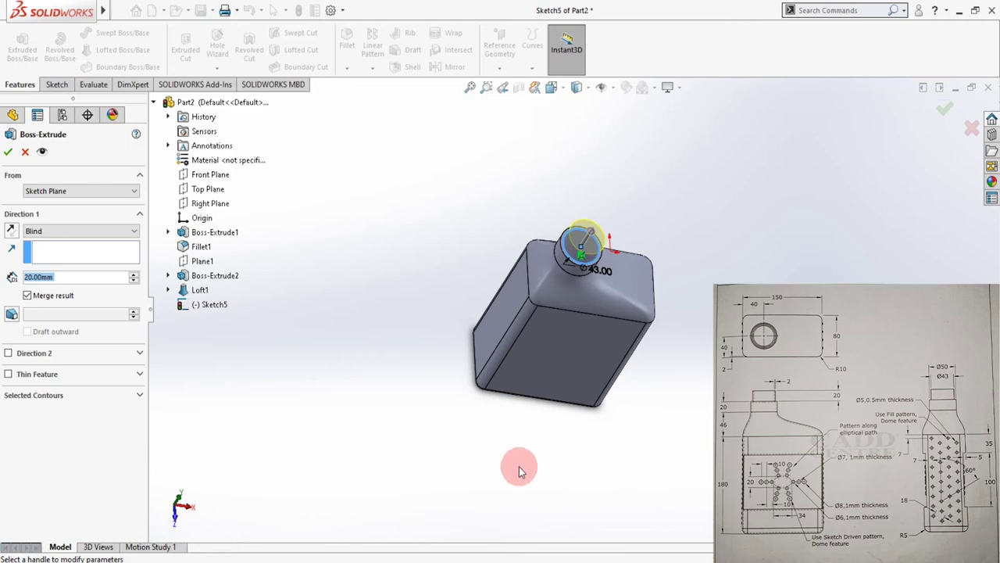
pyautogui.write('20')
pyautogui.press('Return')
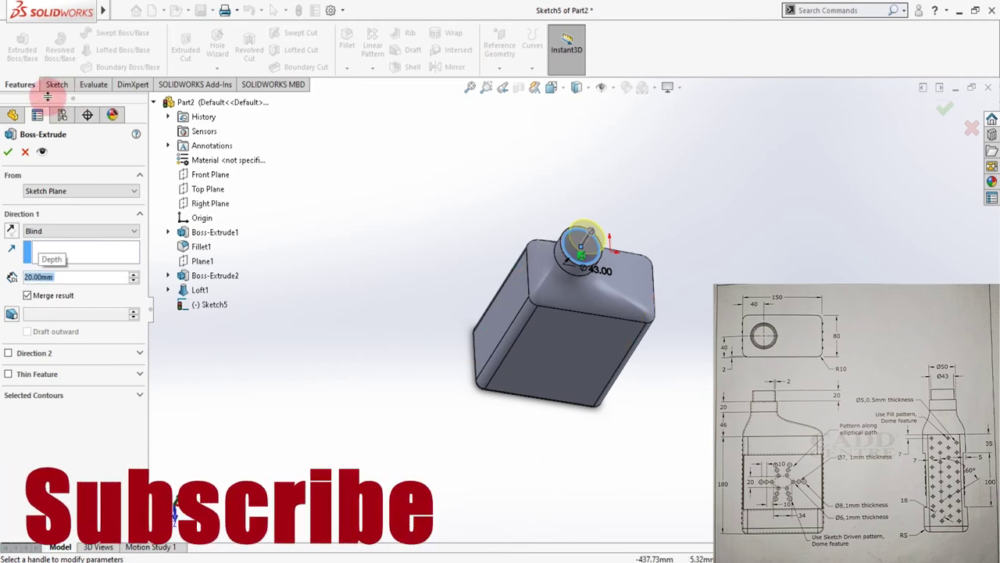
pyautogui.click(9, 153)
# Start a sketch on the narrow side face of the body and draw a vertical centerline about 205 mm long up from the origin.
pyautogui.moveTo(385, 428); pyautogui.dragTo(522, 351, button='middle')
pyautogui.scroll(-3, 521, 351)
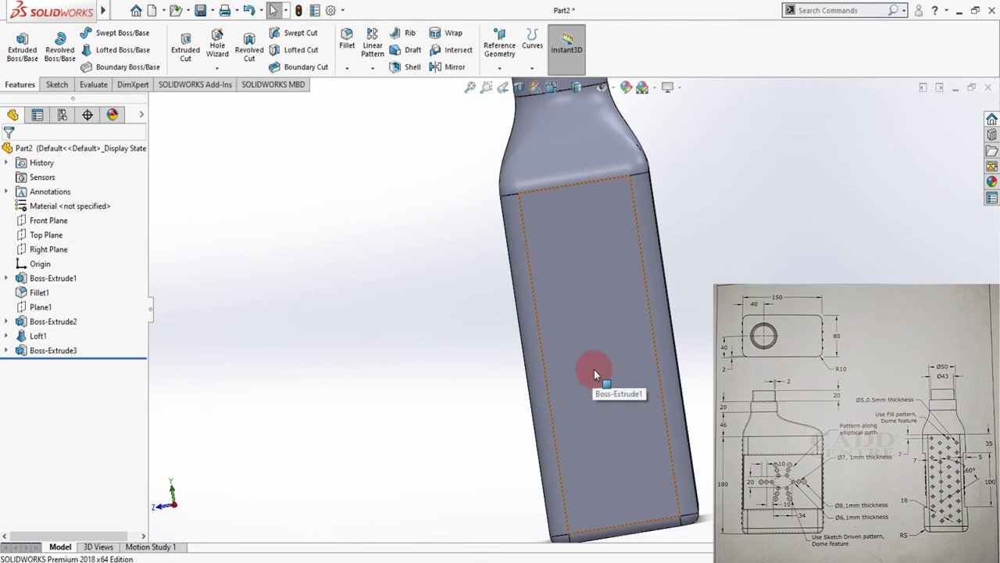
pyautogui.scroll(2, 594, 368)
pyautogui.click(599, 332)
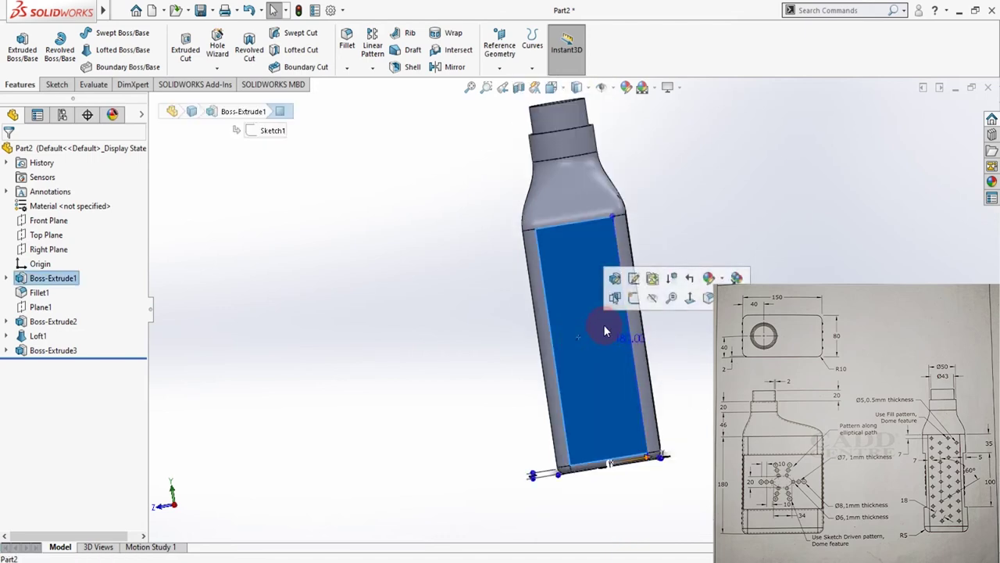
pyautogui.click(635, 295)
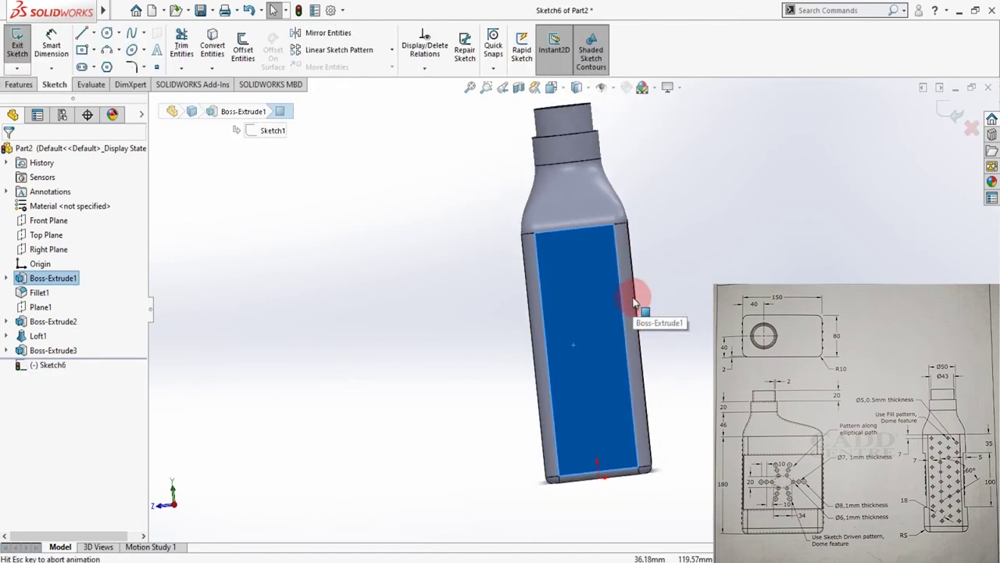
pyautogui.click(671, 431)
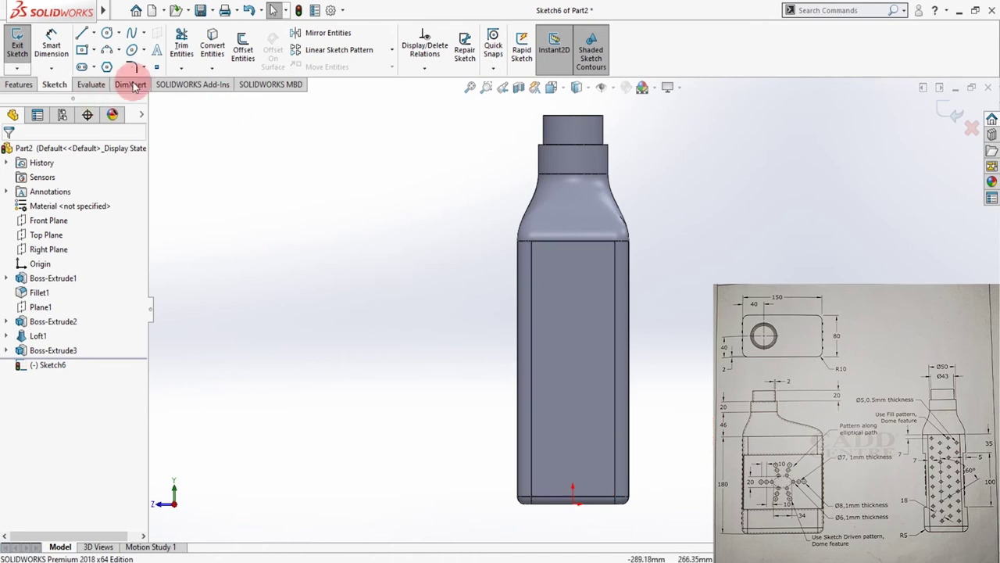
pyautogui.click(611, 352)
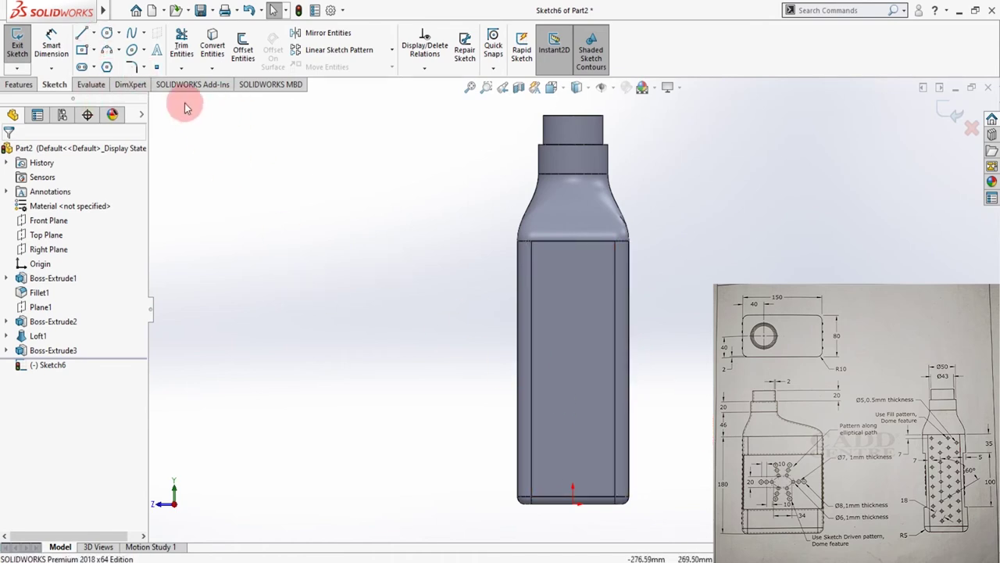
pyautogui.click(94, 34)
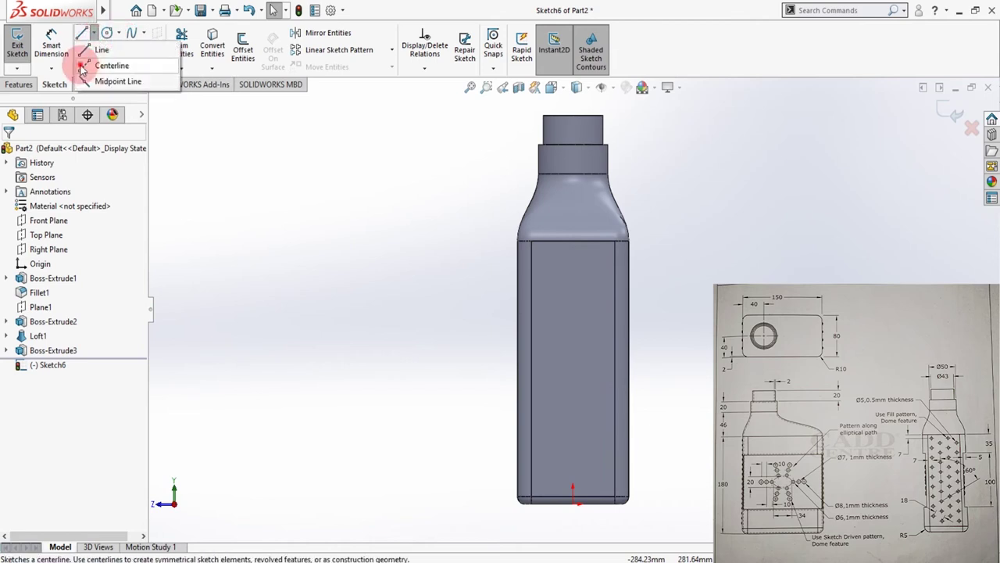
pyautogui.click(86, 62)
pyautogui.moveTo(574, 506)
pyautogui.mouseDown()
pyautogui.moveTo(592, 264)
pyautogui.moveTo(584, 212)
pyautogui.moveTo(572, 204)
pyautogui.mouseUp()
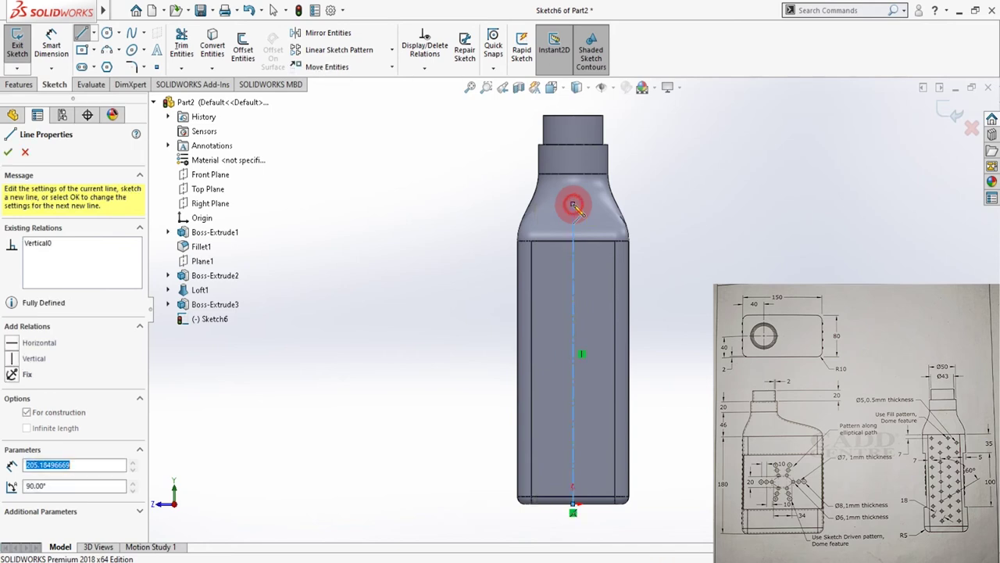
pyautogui.press('Escape')
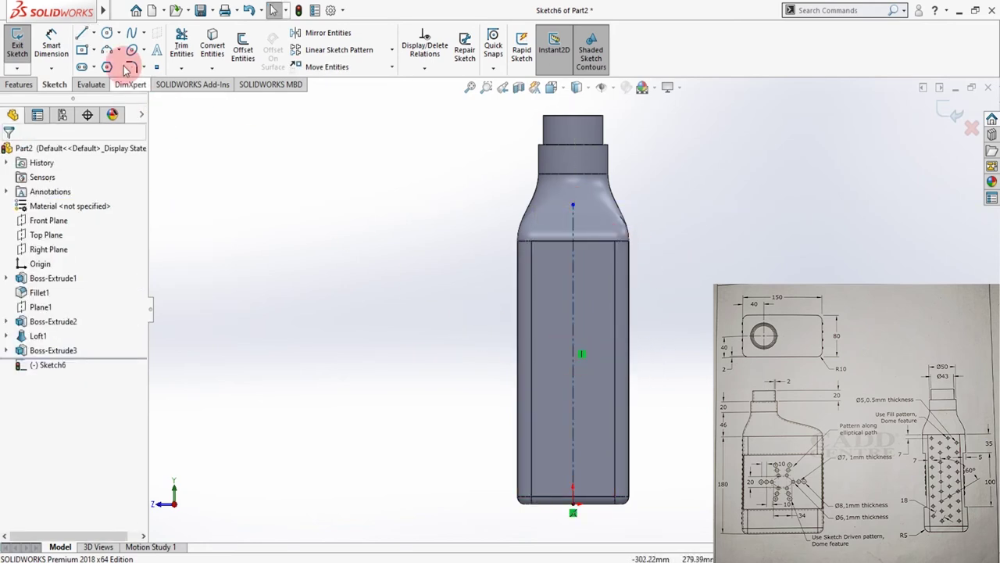
# Try sketching separate corner rectangles outward from the two long vertical edges of the side face.
pyautogui.click(95, 52)
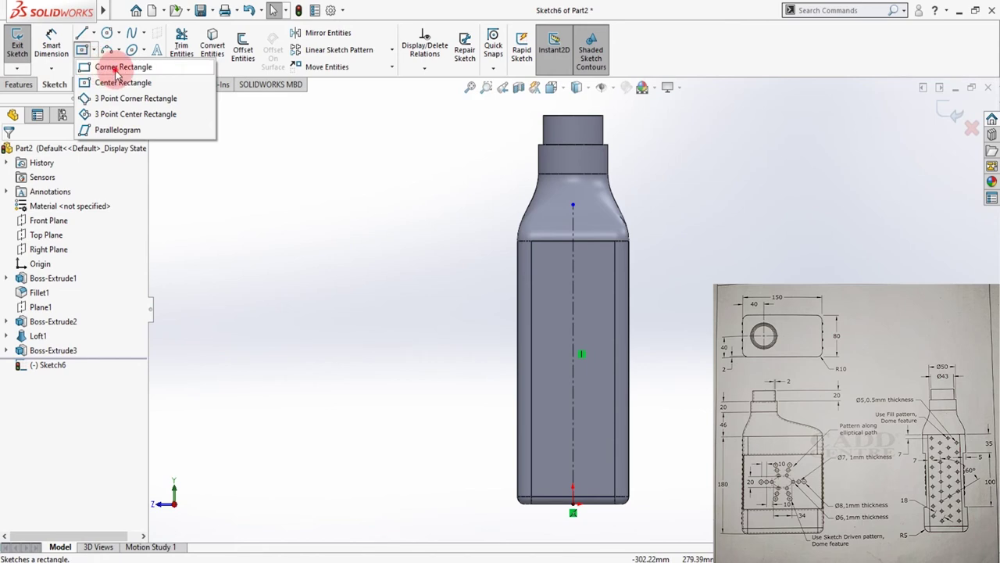
pyautogui.click(116, 69)
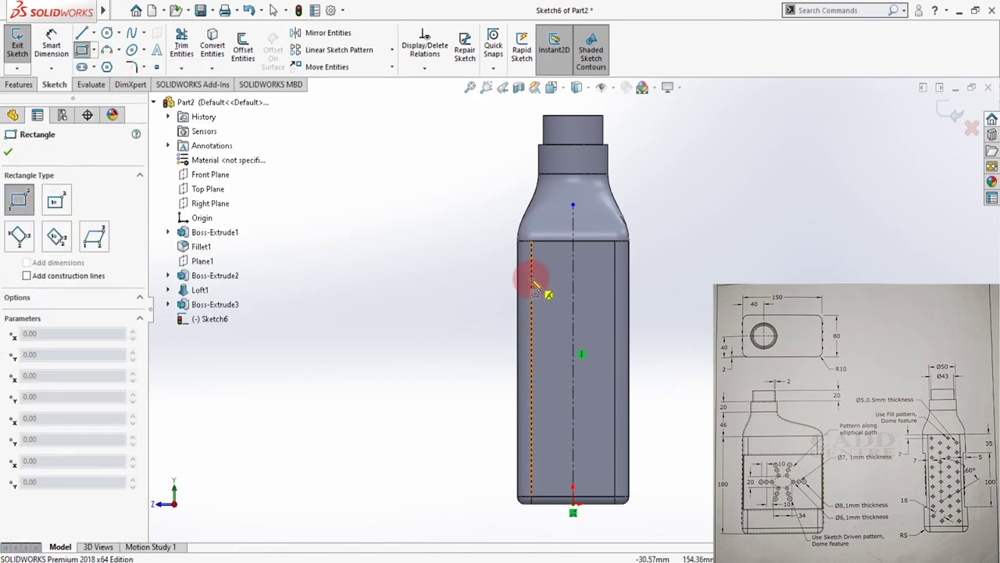
pyautogui.moveTo(532, 280)
pyautogui.mouseDown()
pyautogui.moveTo(502, 335)
pyautogui.moveTo(489, 451)
pyautogui.mouseUp()
pyautogui.press('Escape')
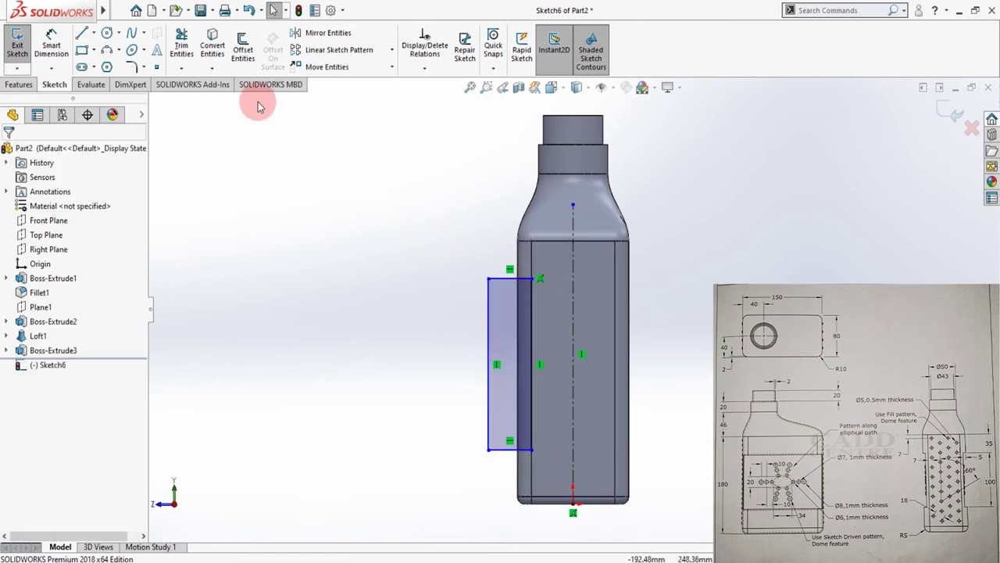
pyautogui.click(81, 49)
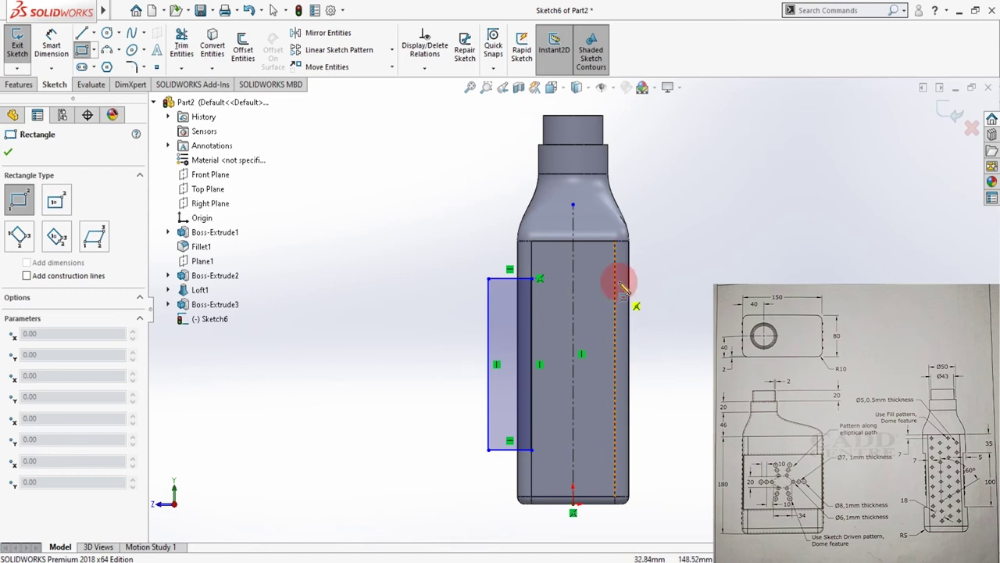
pyautogui.click(618, 279)
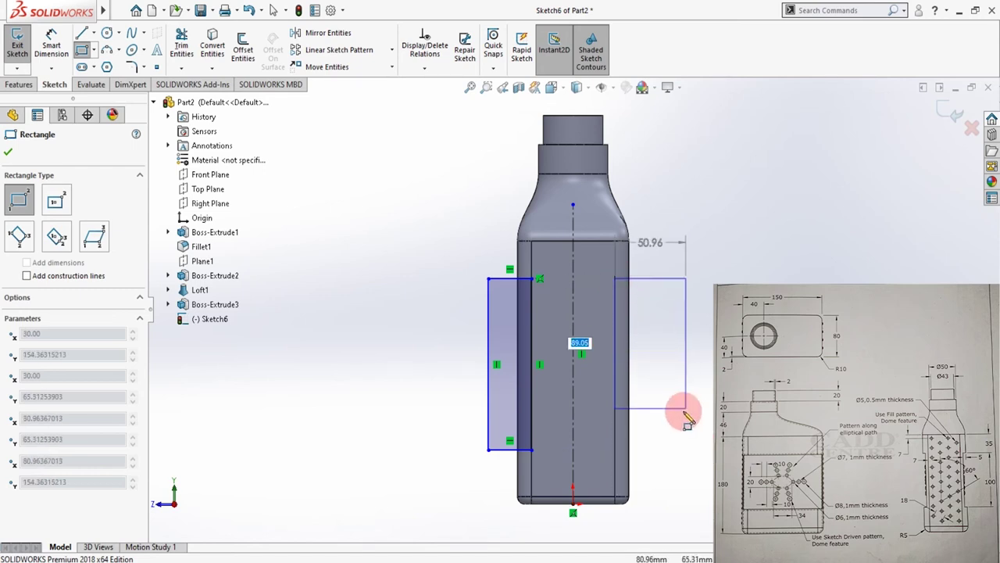
pyautogui.click(679, 440)
pyautogui.press('Escape')
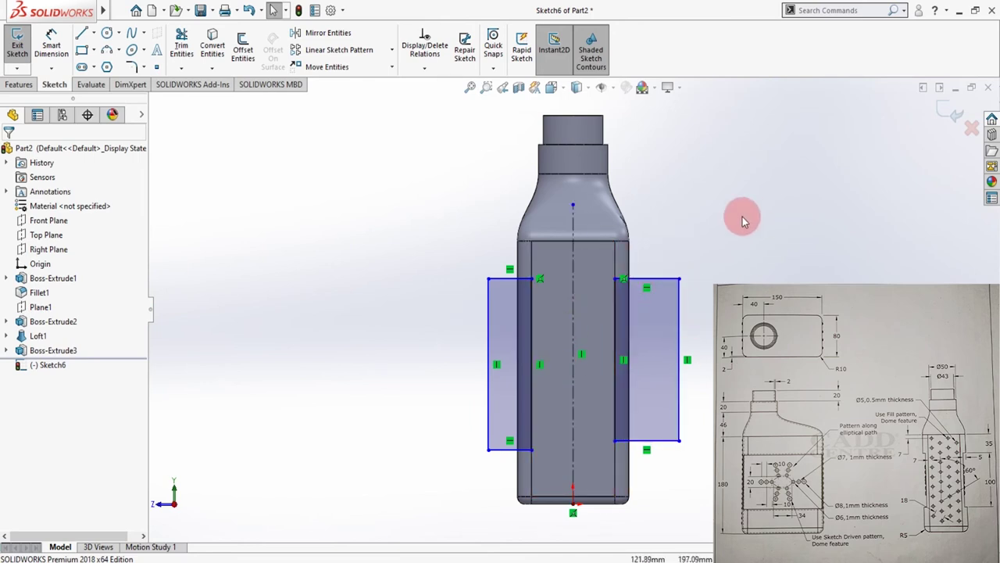
# Delete both rectangles at the sides of the bottle from the sketch.
pyautogui.moveTo(743, 226); pyautogui.dragTo(604, 461)
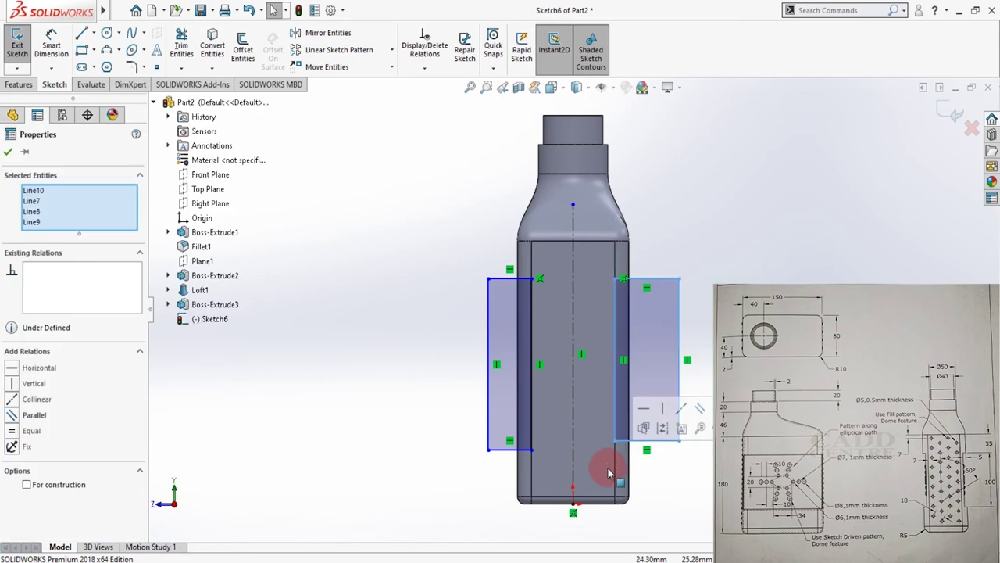
pyautogui.press('Delete')
pyautogui.moveTo(452, 236); pyautogui.dragTo(557, 487)
pyautogui.press('Delete')
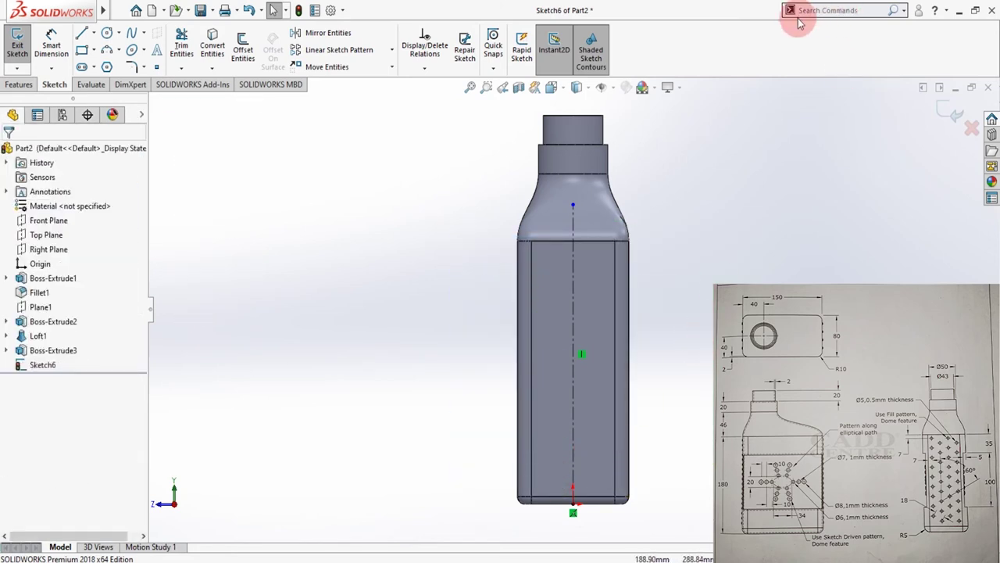
# Search the commands for "dynami" and add Dynamic Mirror Entities to the sketch tools beside Trim Entities.
pyautogui.click(904, 12)
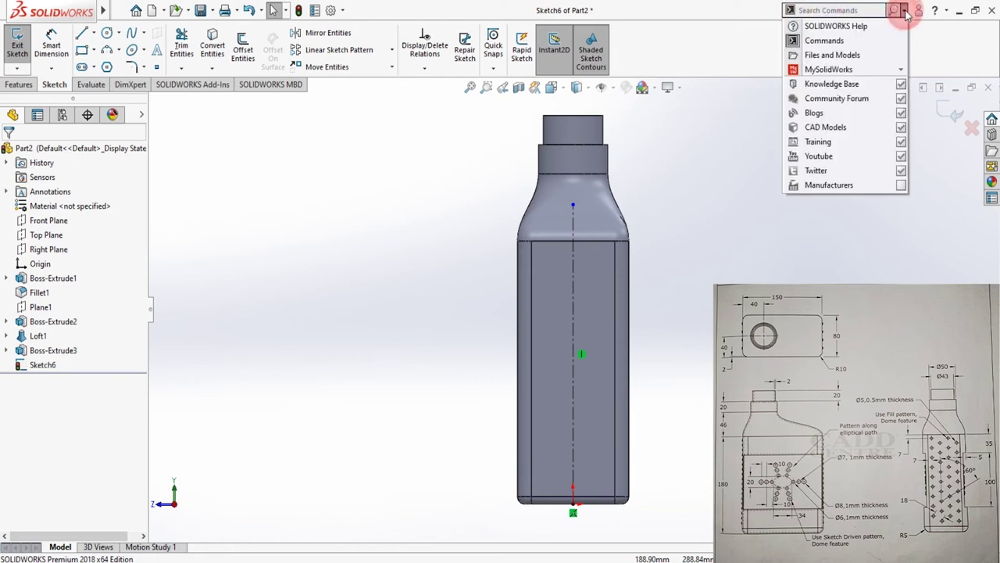
pyautogui.click(824, 43)
pyautogui.click(818, 13)
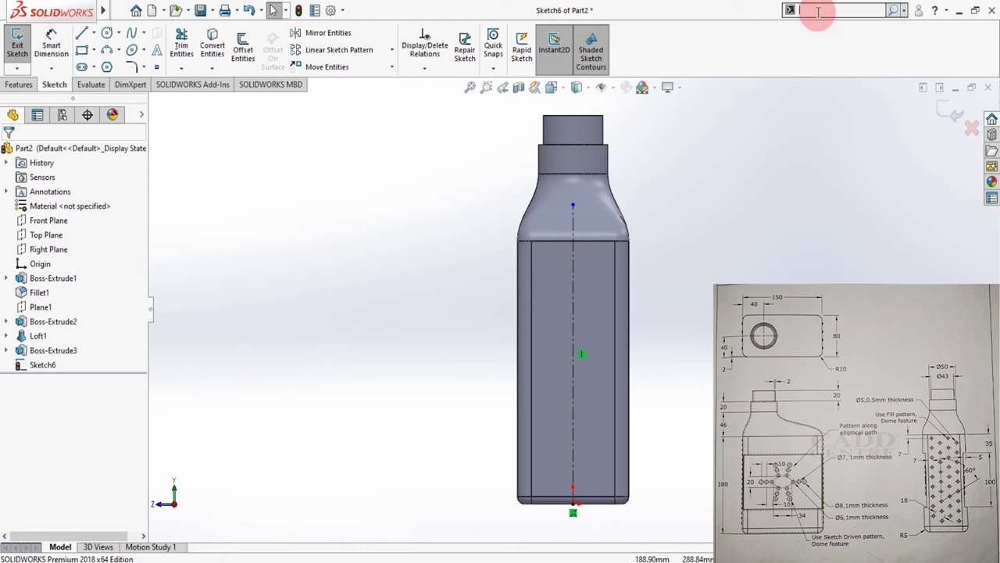
pyautogui.write('dynami')
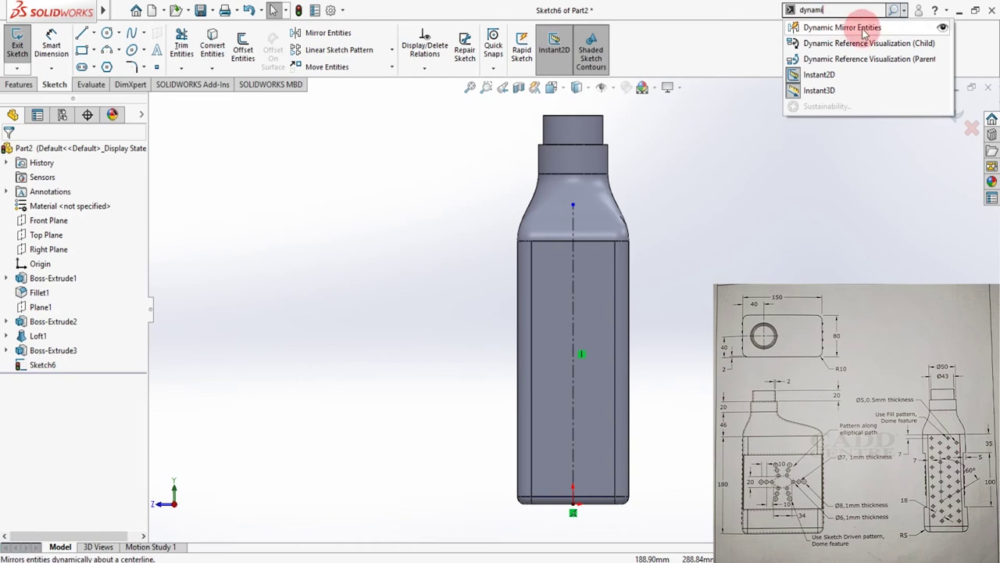
pyautogui.click(862, 28)
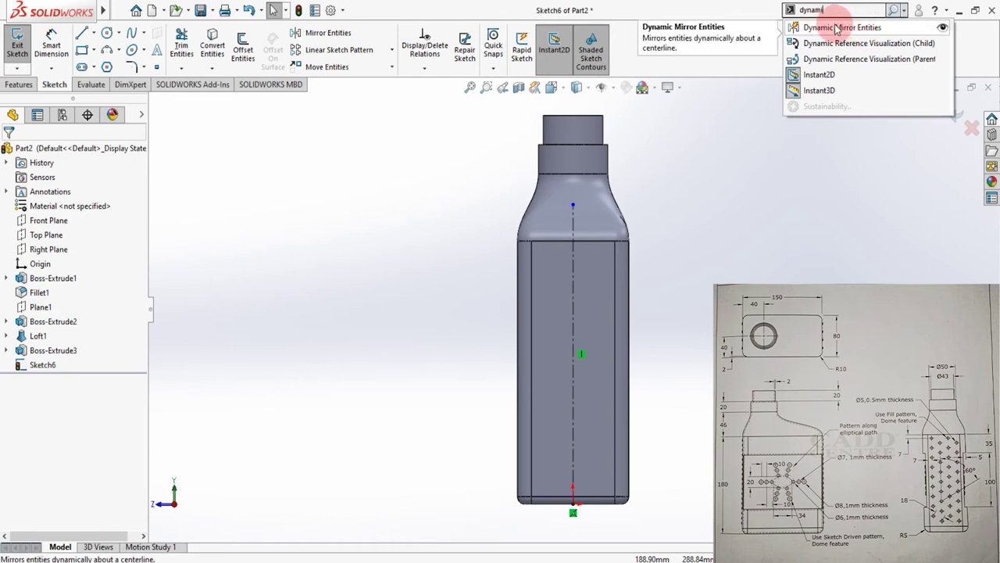
pyautogui.moveTo(523, 57); pyautogui.dragTo(400, 83)
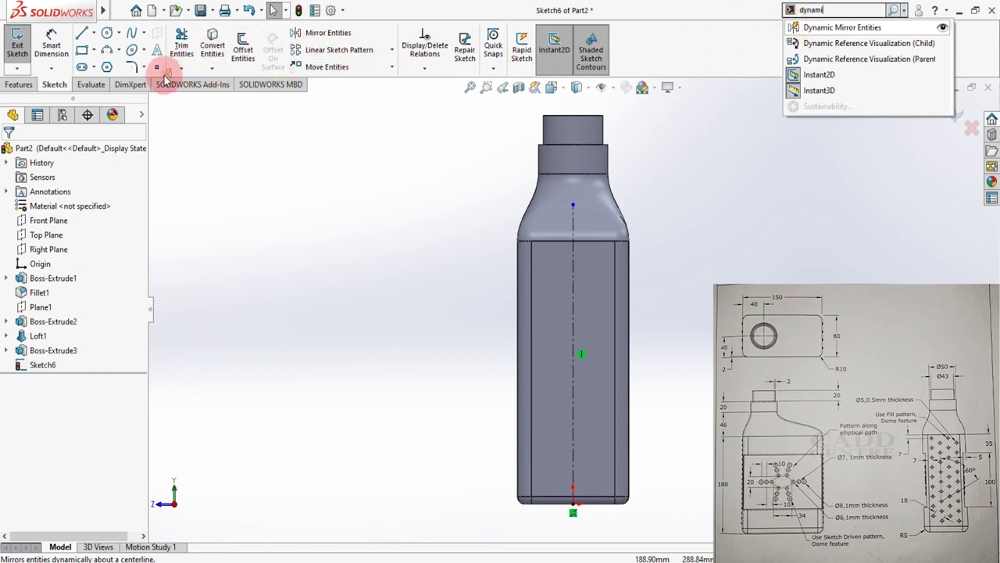
pyautogui.moveTo(159, 72); pyautogui.dragTo(161, 72)
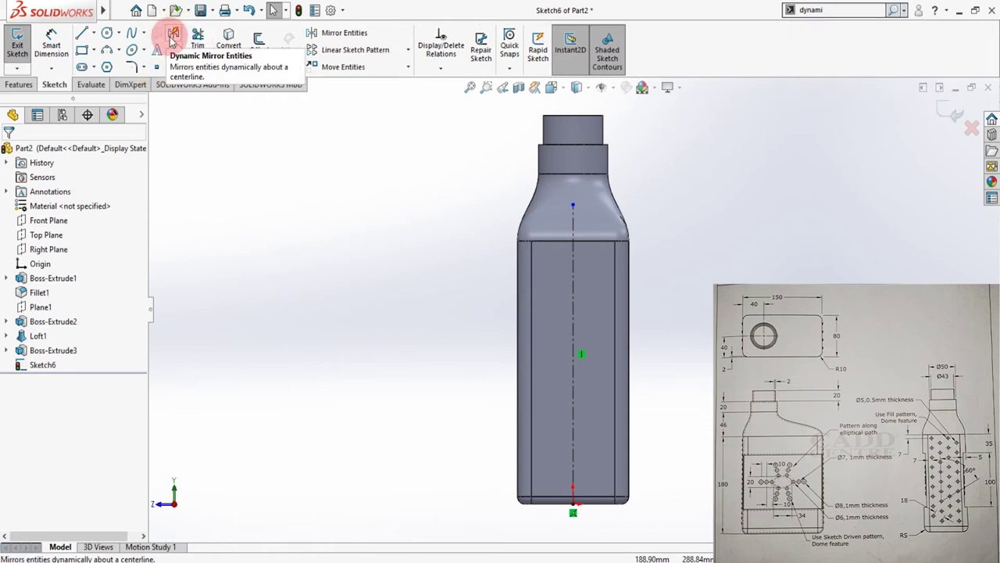
# Turn on Dynamic Mirror Entities about the vertical centerline and sketch a tall narrow rectangle inward from one outer side edge of the body.
pyautogui.click(178, 36)
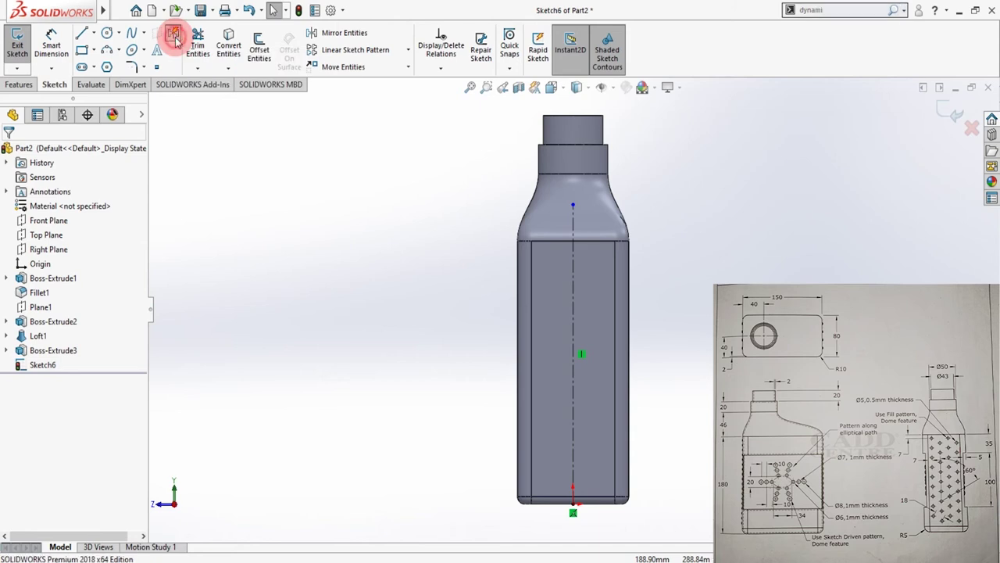
pyautogui.click(574, 263)
pyautogui.scroll(-3, 415, 432)
pyautogui.press('r')
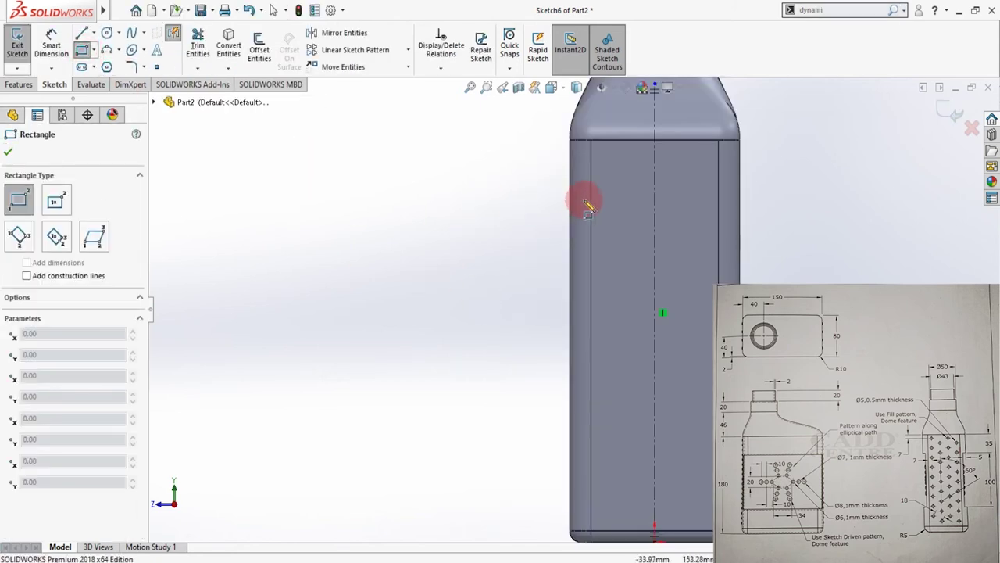
pyautogui.moveTo(572, 188); pyautogui.dragTo(582, 412)
pyautogui.click(627, 423)
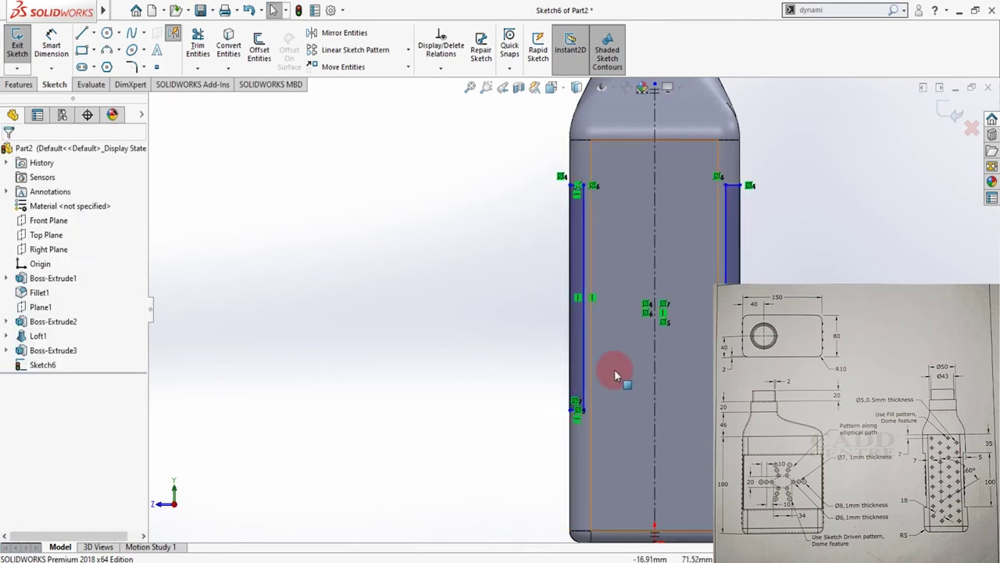
# Dimension the side rectangle's upper edge 35 mm below the top edge of the body.
pyautogui.press('d')
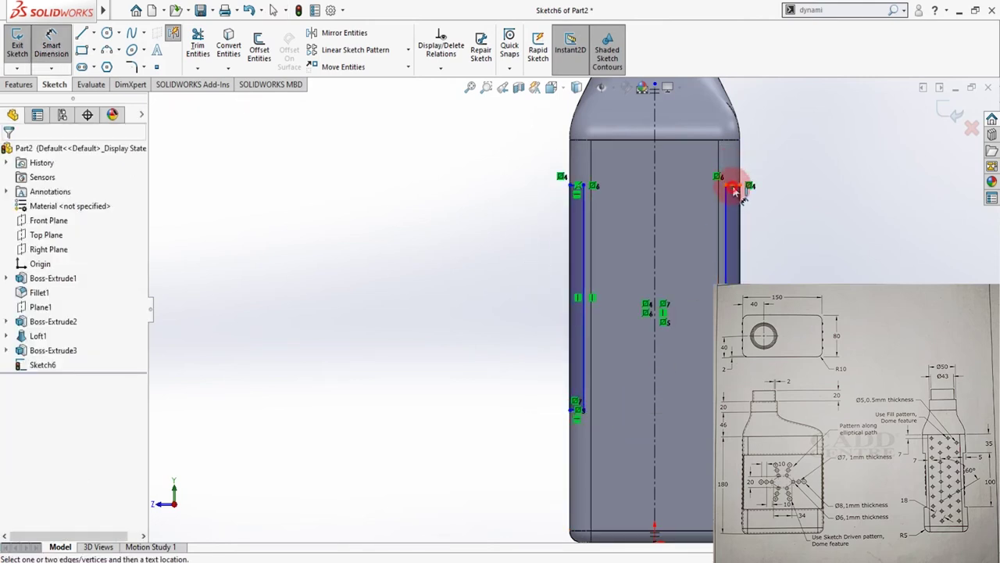
pyautogui.click(734, 191)
pyautogui.click(785, 161)
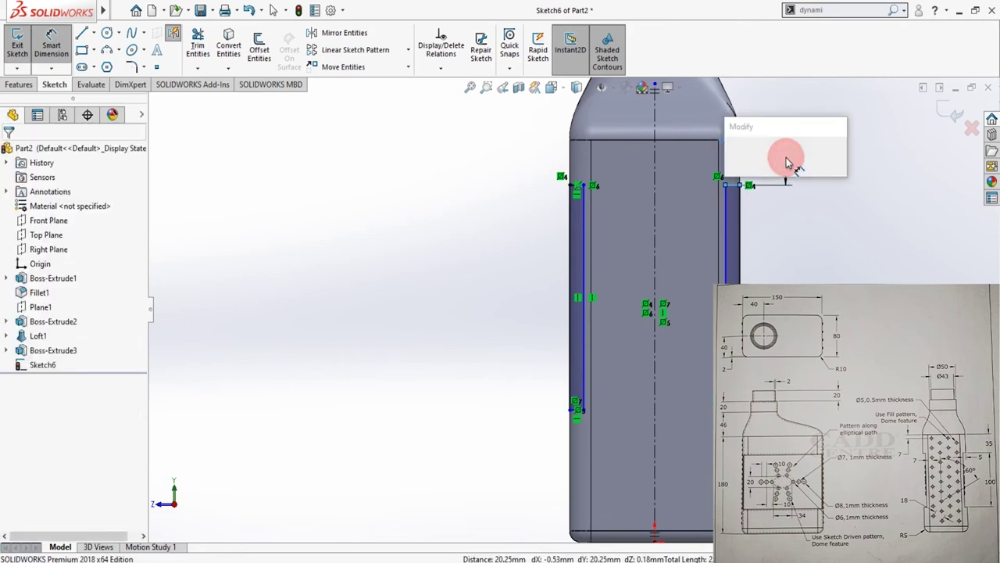
pyautogui.click(786, 153)
pyautogui.press('Return')
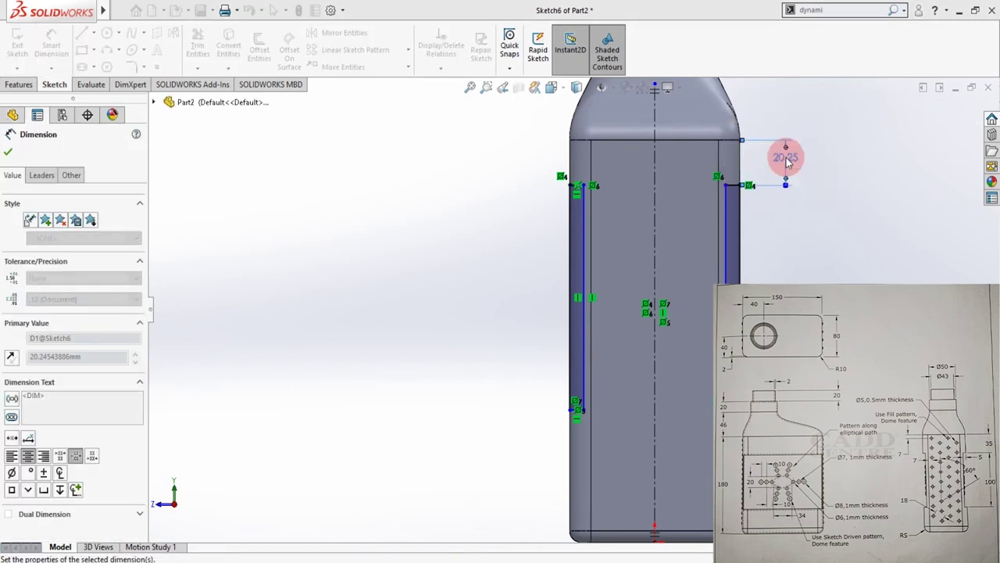
# Set the height of the side rectangle to 100 mm.
pyautogui.click(766, 279)
pyautogui.click(789, 276)
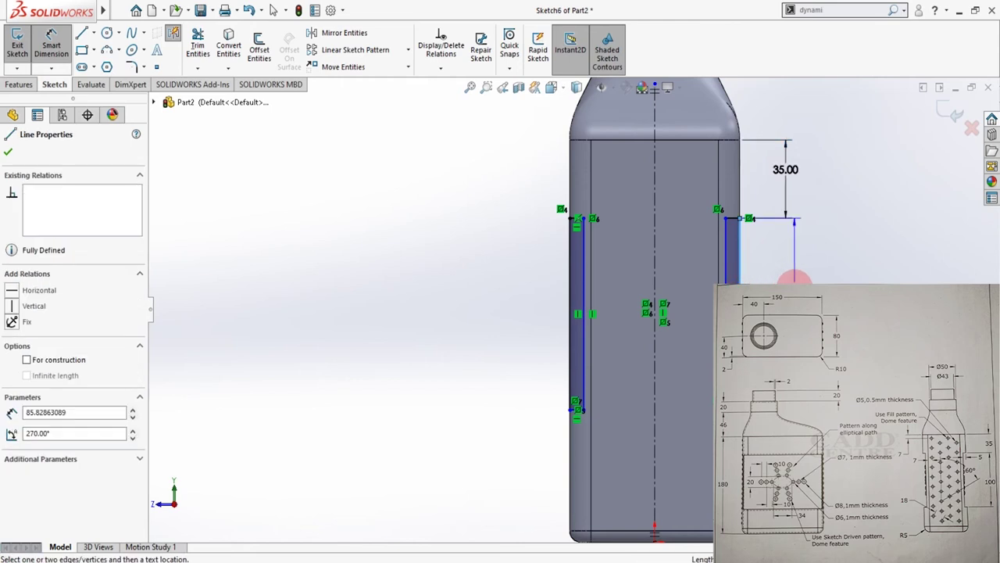
pyautogui.click(794, 279)
pyautogui.write('100')
pyautogui.press('Return')
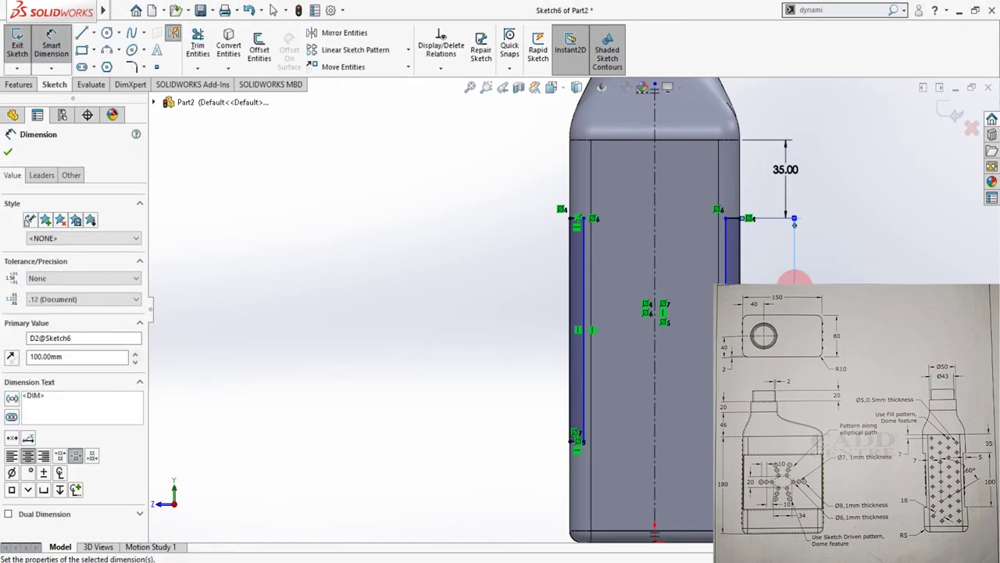
# Set the width of the side rectangle to 5 mm from the body's outer edge.
pyautogui.click(734, 210)
pyautogui.click(741, 209)
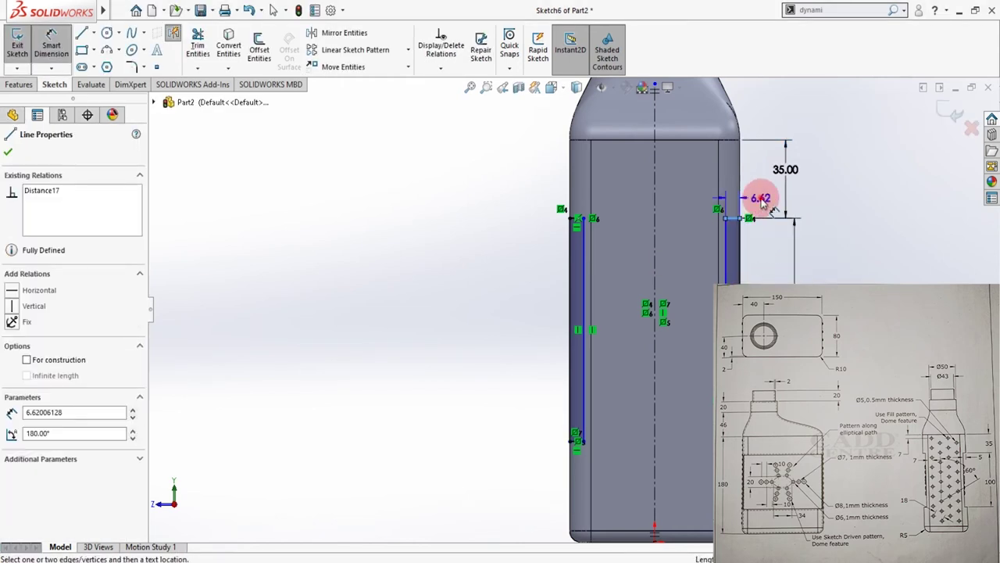
pyautogui.click(760, 199)
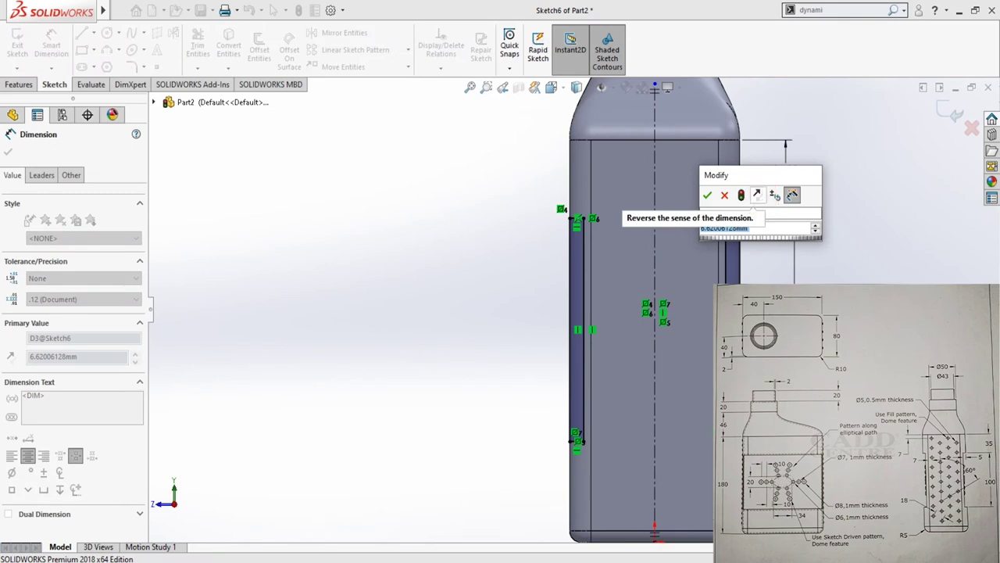
pyautogui.write('5')
pyautogui.press('Return')
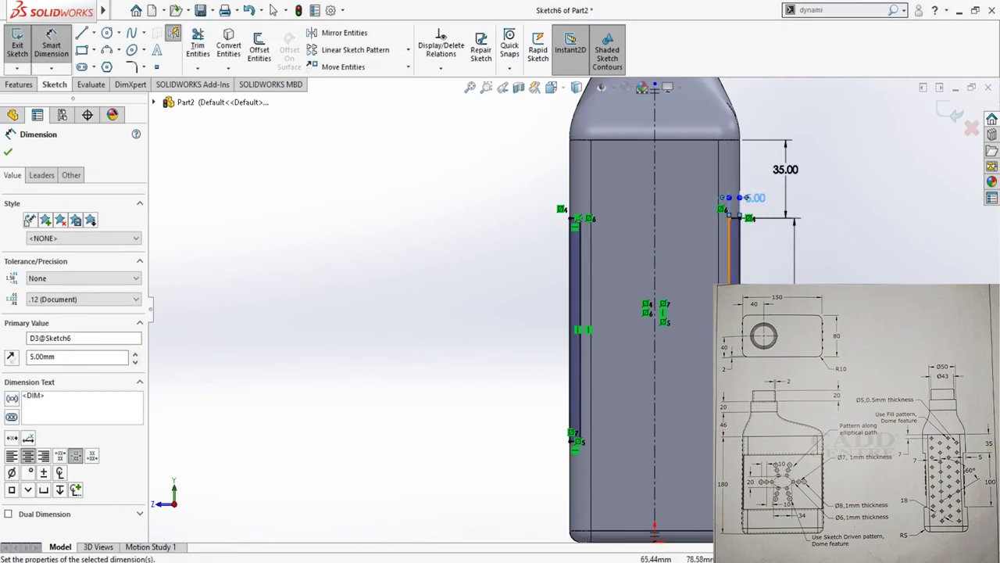
pyautogui.click(786, 272)
# Cut both mirrored side rectangles through the body with an Extruded Cut using the Up To Next end condition.
pyautogui.scroll(2, 569, 301)
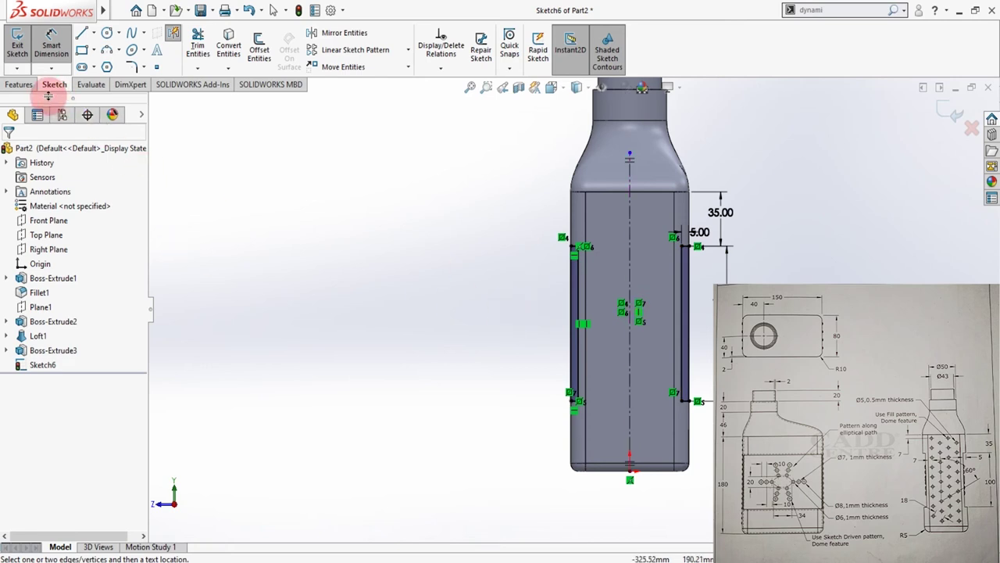
pyautogui.click(18, 86)
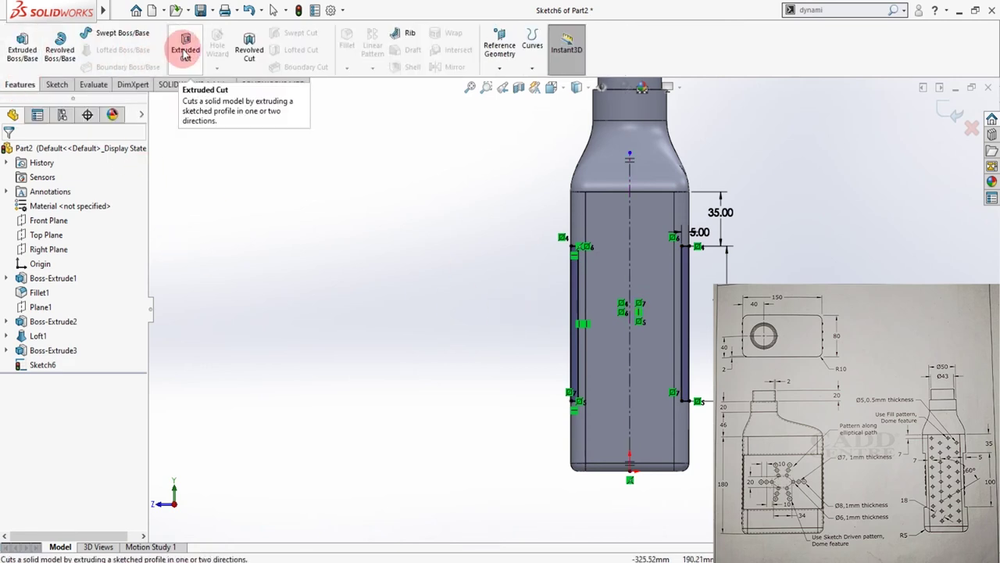
pyautogui.rightClick(314, 280)
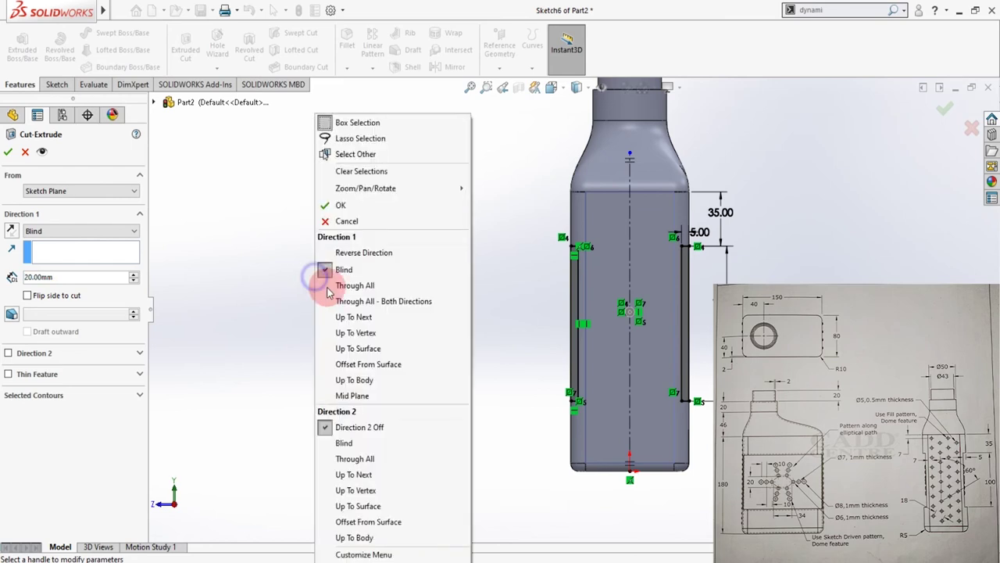
pyautogui.rightClick(285, 290)
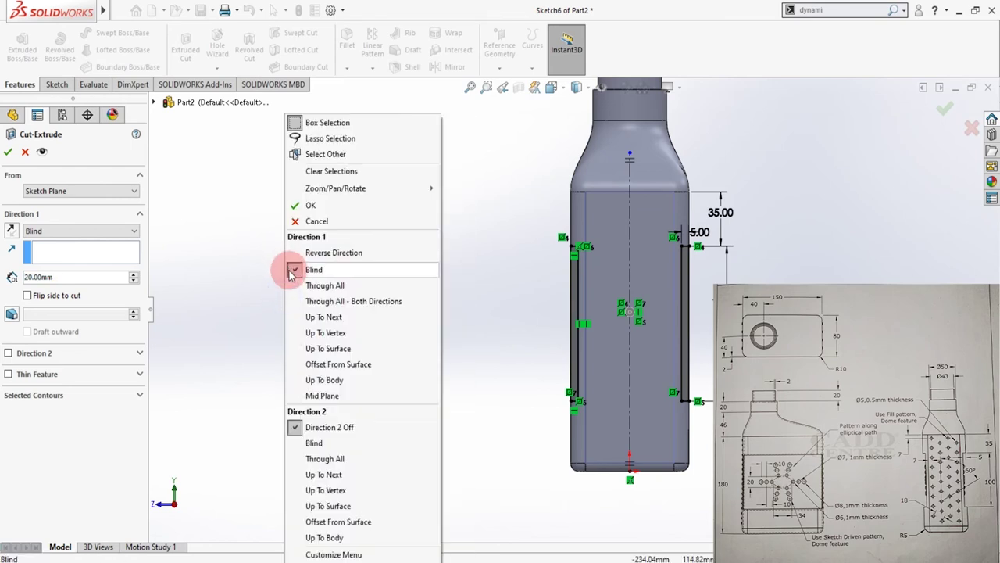
pyautogui.click(338, 323)
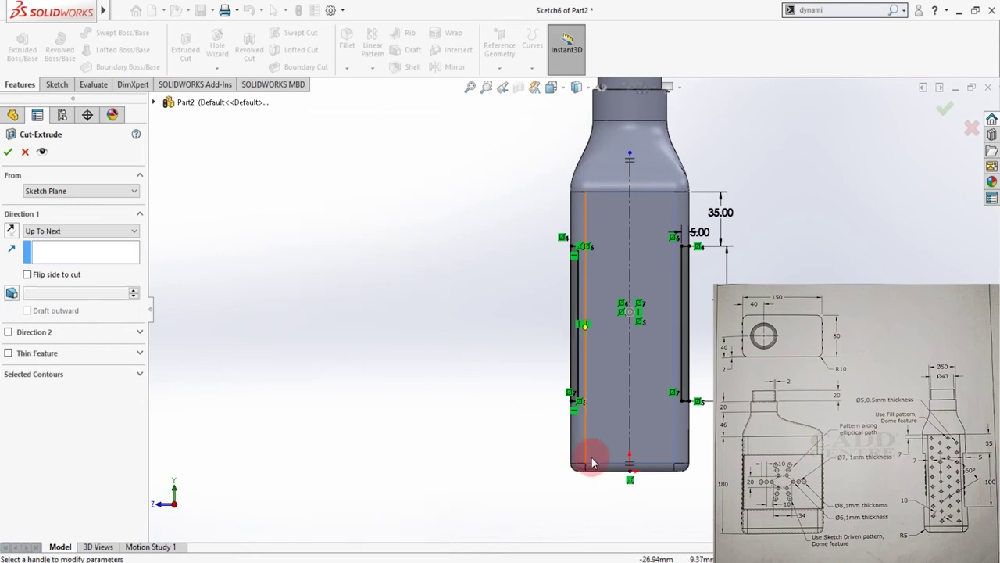
pyautogui.moveTo(487, 398); pyautogui.dragTo(399, 449, button='middle')
pyautogui.click(9, 153)
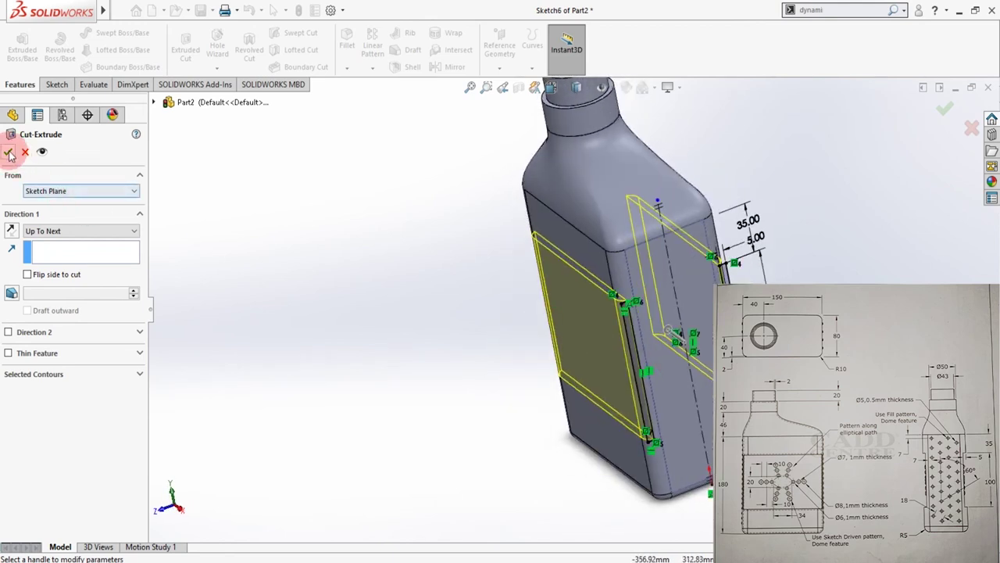
# Start a sketch on the narrow side face and draw a 5 mm diameter circle near its upper corner.
pyautogui.moveTo(302, 295); pyautogui.dragTo(709, 344, button='middle')
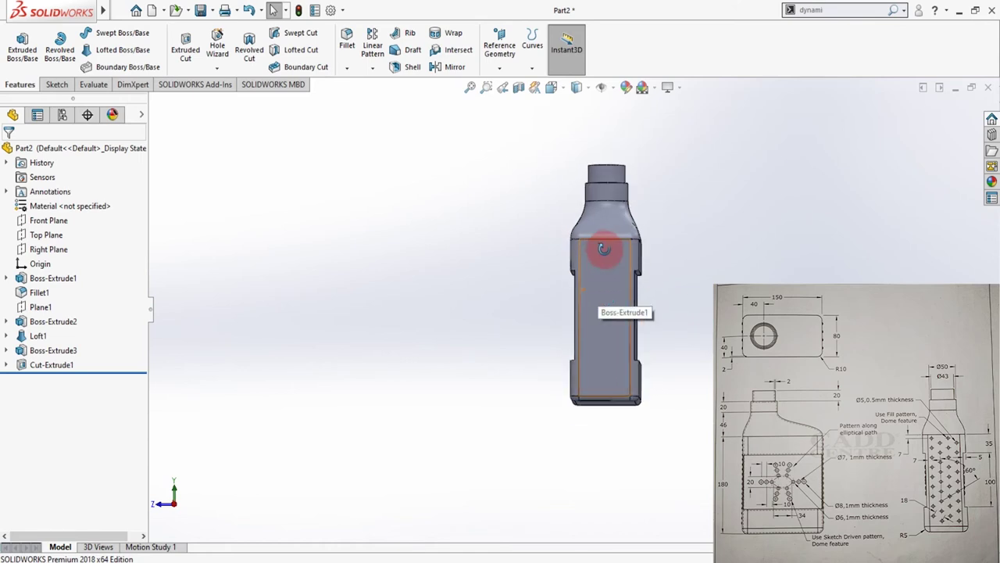
pyautogui.moveTo(607, 247); pyautogui.dragTo(628, 268, button='middle')
pyautogui.scroll(-3, 582, 324)
pyautogui.moveTo(571, 323); pyautogui.dragTo(586, 311, button='middle')
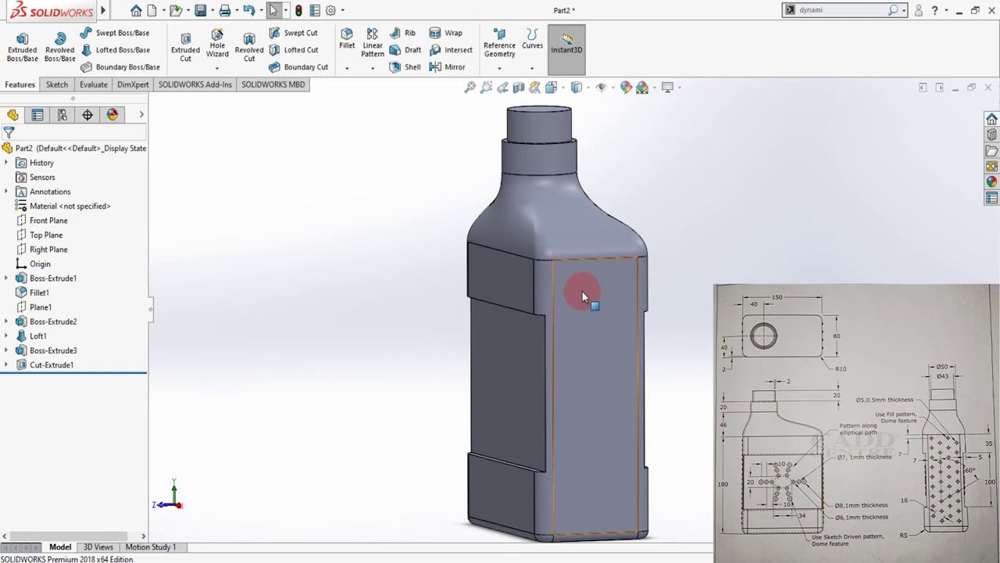
pyautogui.click(582, 291)
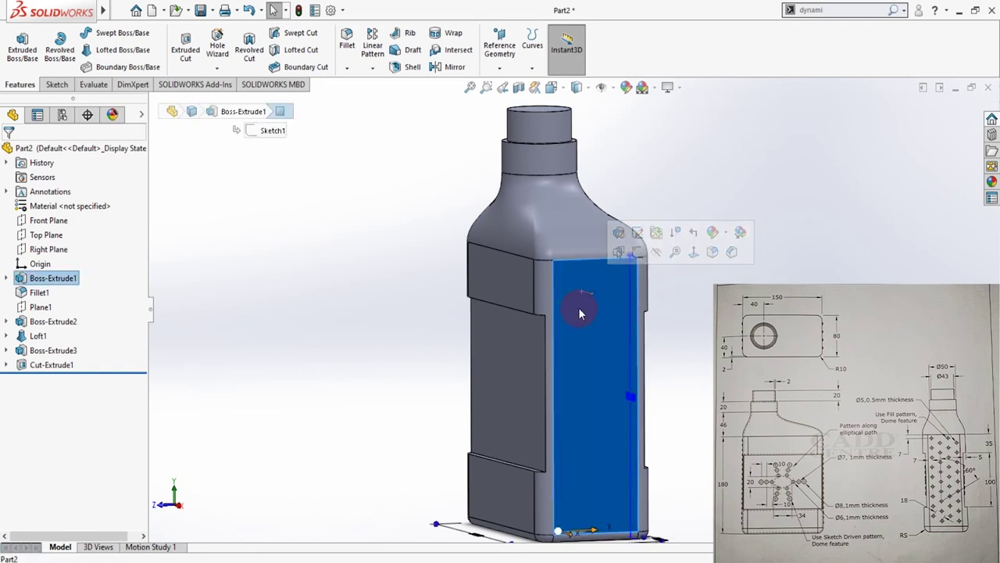
pyautogui.click(638, 252)
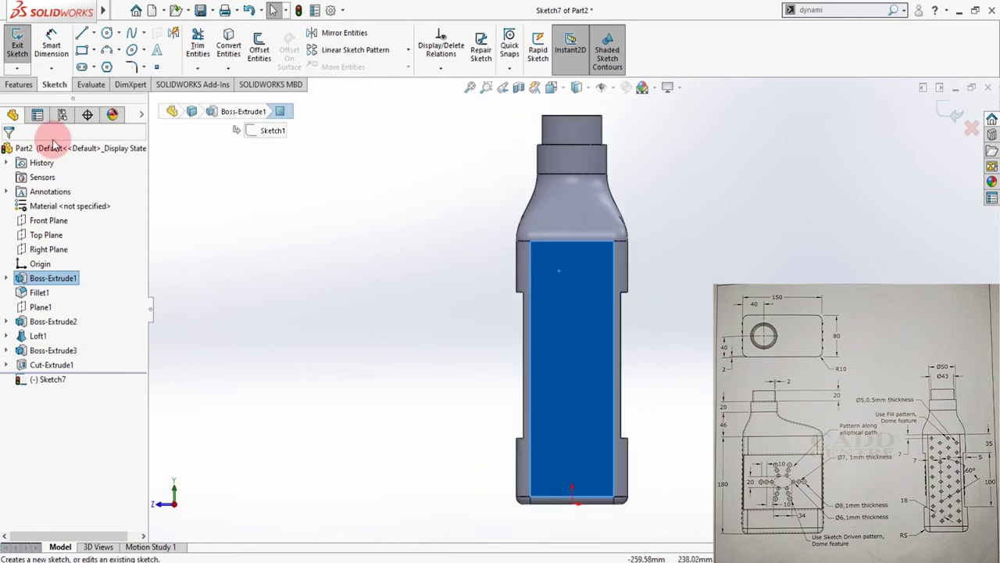
pyautogui.click(106, 33)
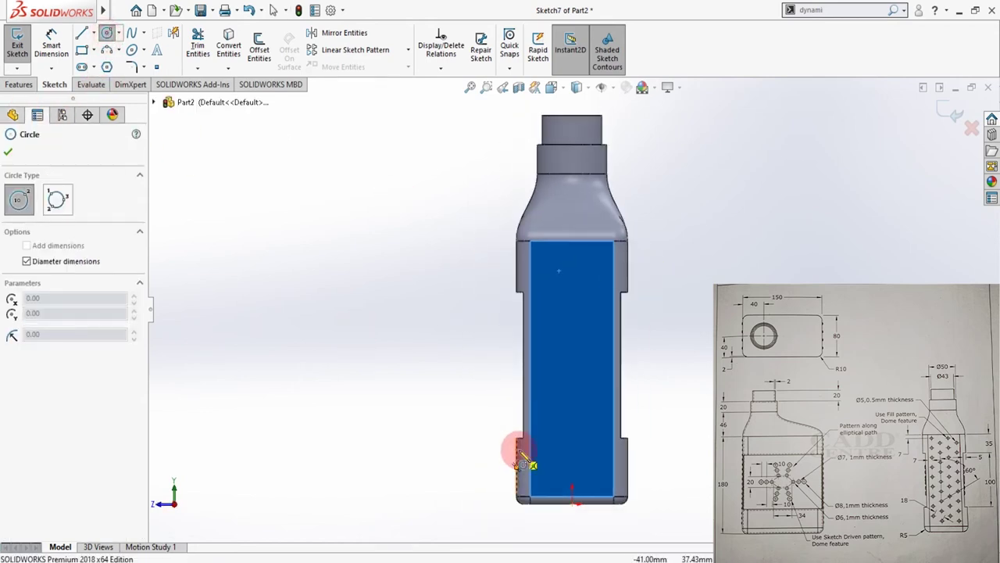
pyautogui.scroll(-3, 547, 250)
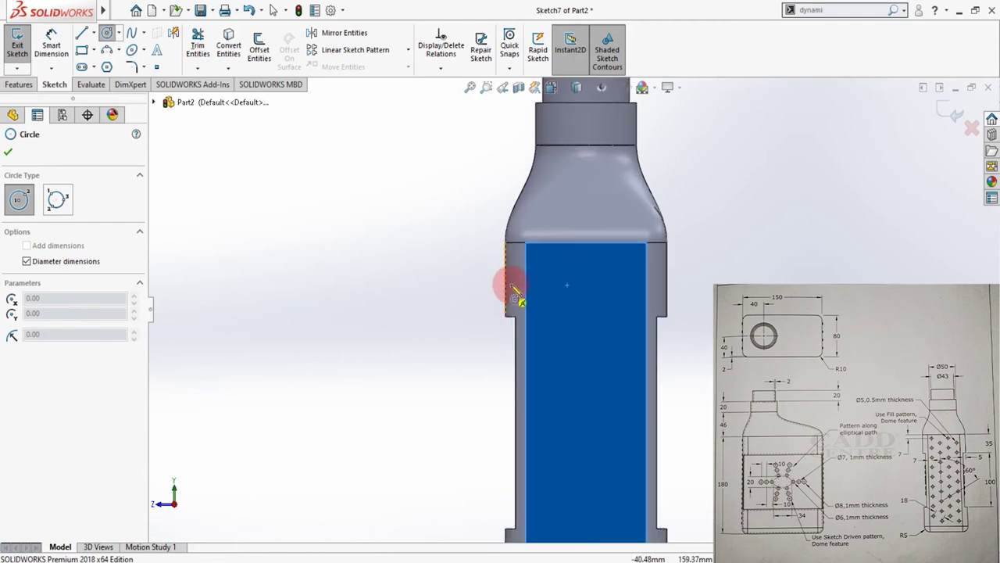
pyautogui.scroll(-2, 512, 296)
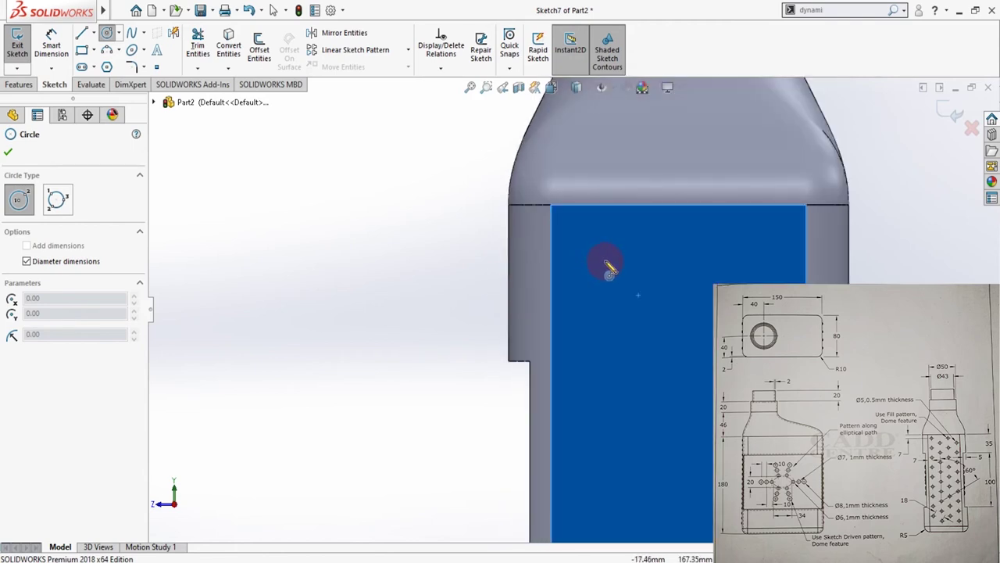
pyautogui.moveTo(585, 237); pyautogui.dragTo(594, 258)
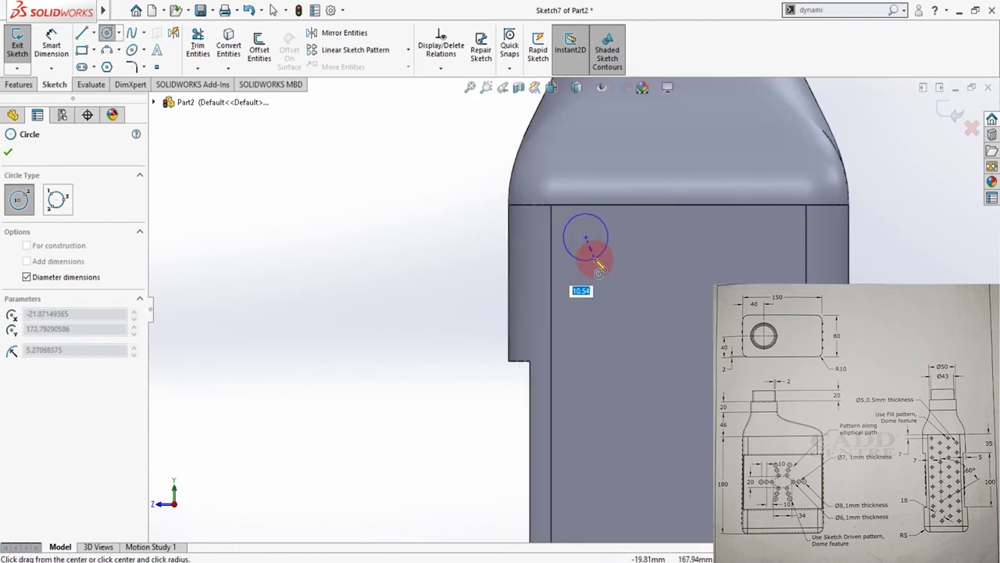
pyautogui.write('5')
pyautogui.click(595, 260)
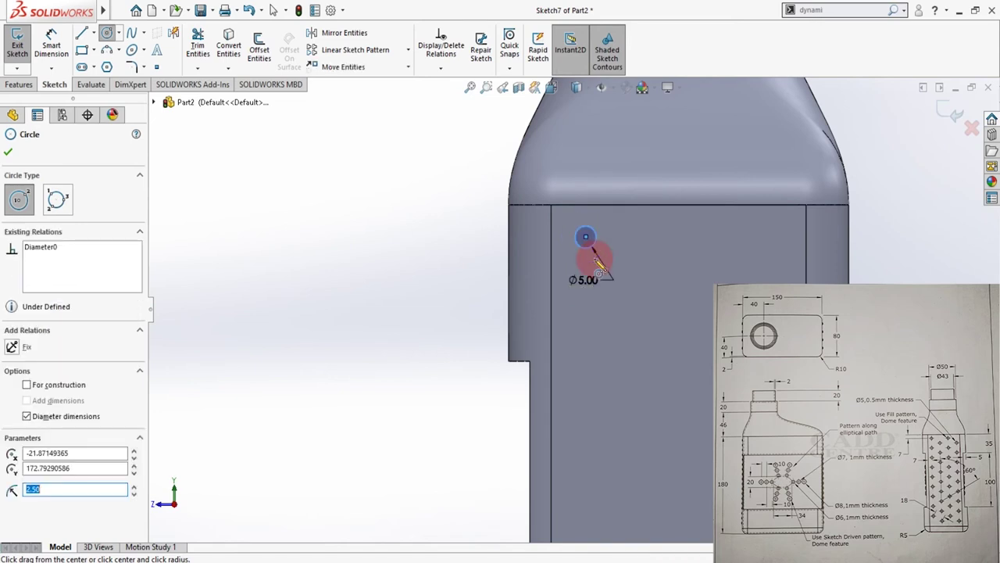
pyautogui.press('Escape')
# Dimension the circle's center 7 mm from the nearby vertical edge of the narrow face.
pyautogui.press('d')
pyautogui.click(592, 246)
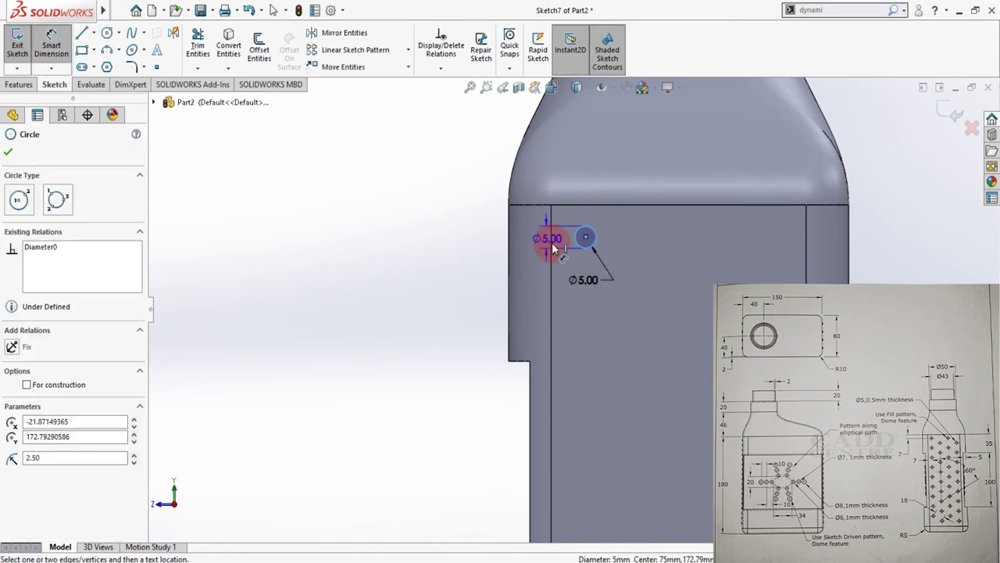
pyautogui.click(550, 238)
pyautogui.click(451, 168)
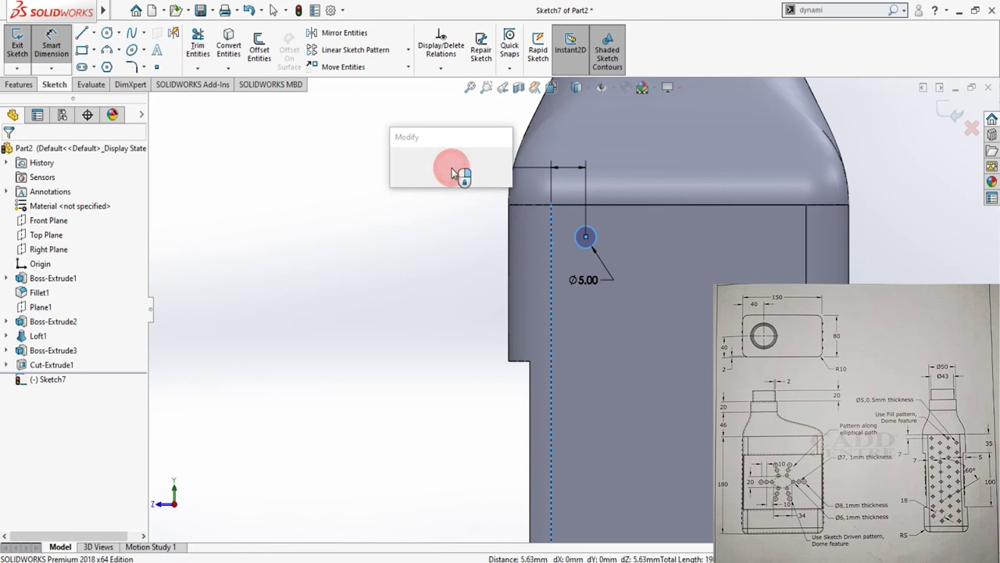
pyautogui.write('7')
pyautogui.press('Return')
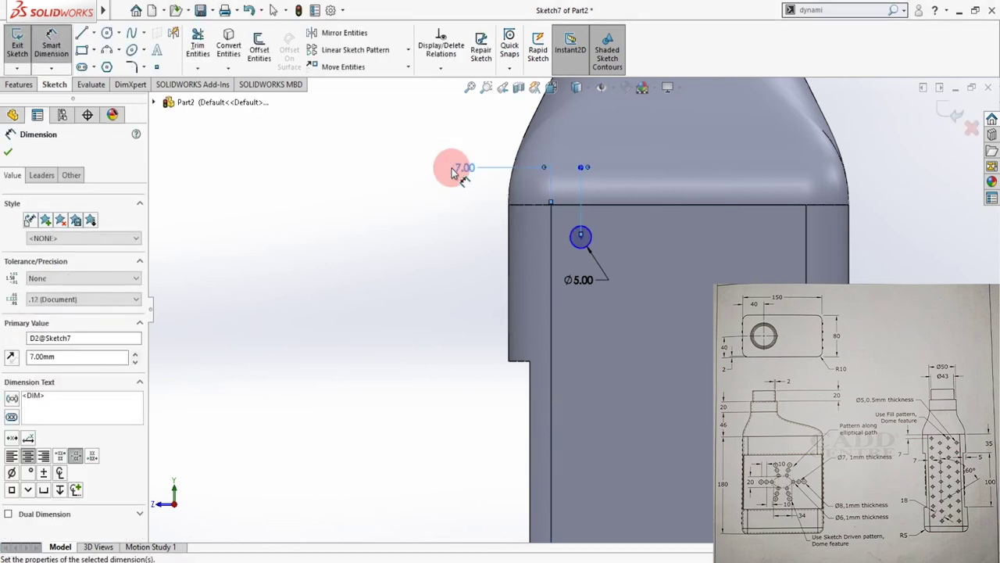
# Dimension the circle's center 7 mm below the top edge of the narrow face.
pyautogui.click(594, 205)
pyautogui.click(582, 238)
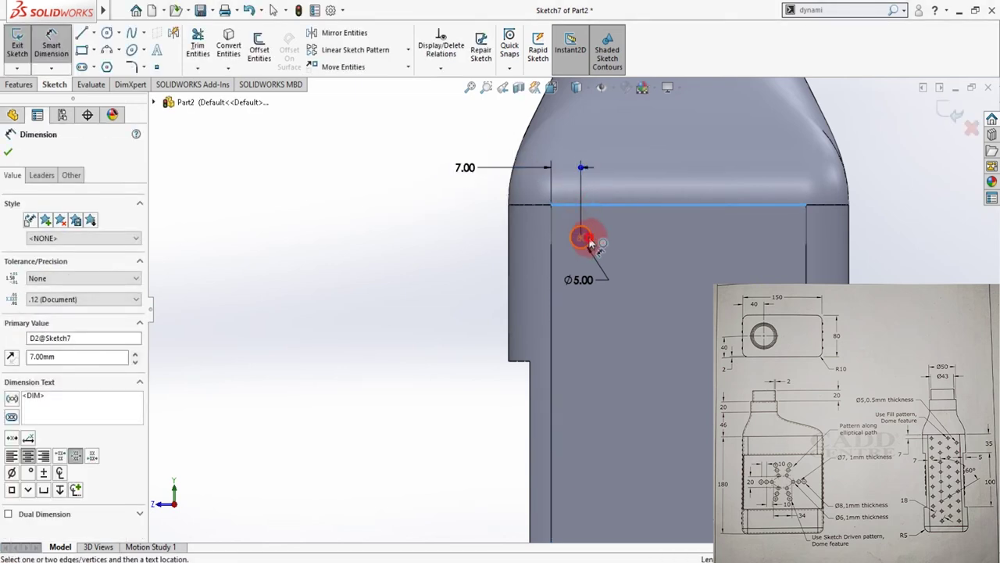
pyautogui.click(483, 218)
pyautogui.write('7')
pyautogui.press('Return')
pyautogui.press('Escape')
pyautogui.press('Escape')
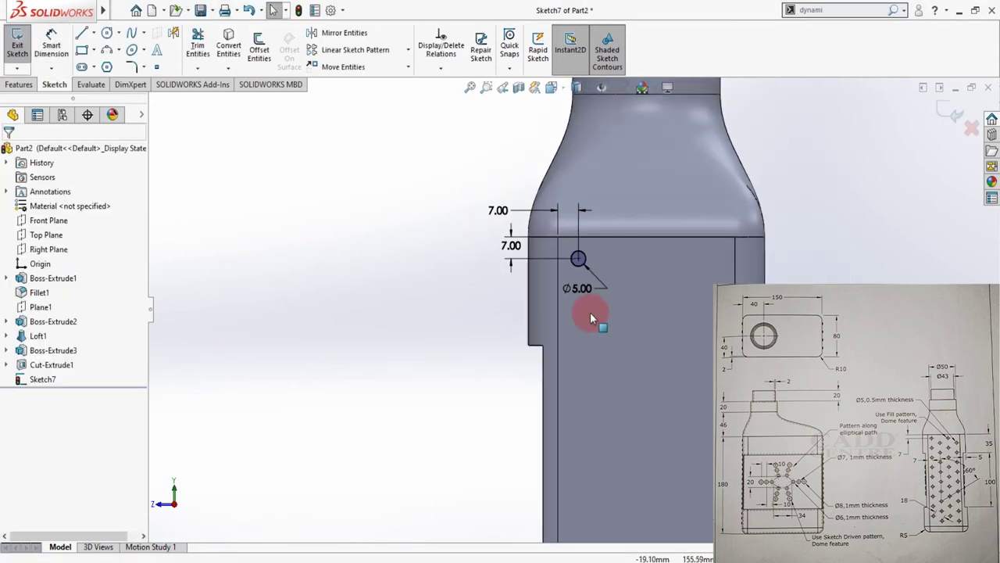
# Extrude the 5 mm circle outward from the narrow face as a 0.5 mm boss.
pyautogui.moveTo(590, 316); pyautogui.dragTo(648, 323, button='middle')
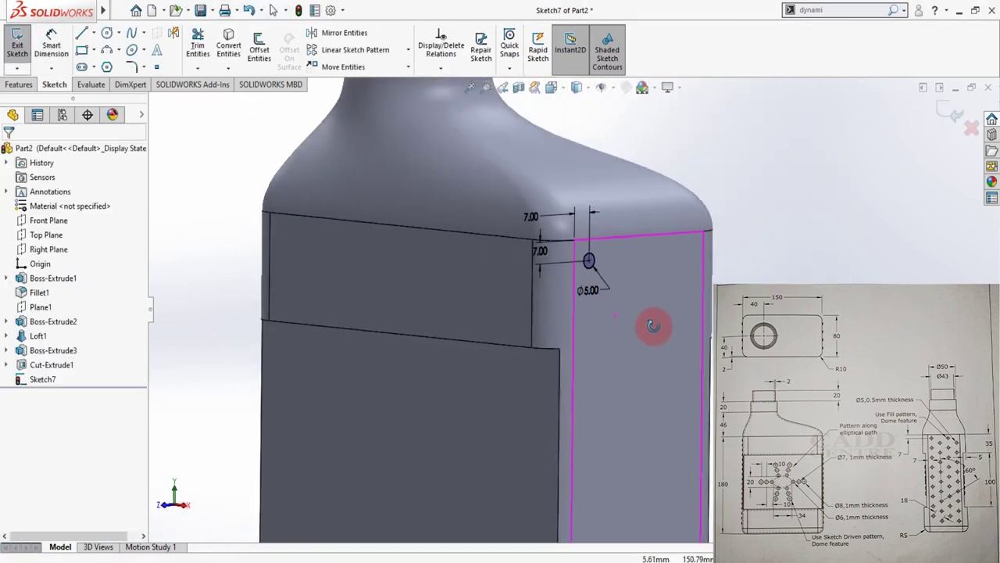
pyautogui.click(14, 84)
pyautogui.click(22, 44)
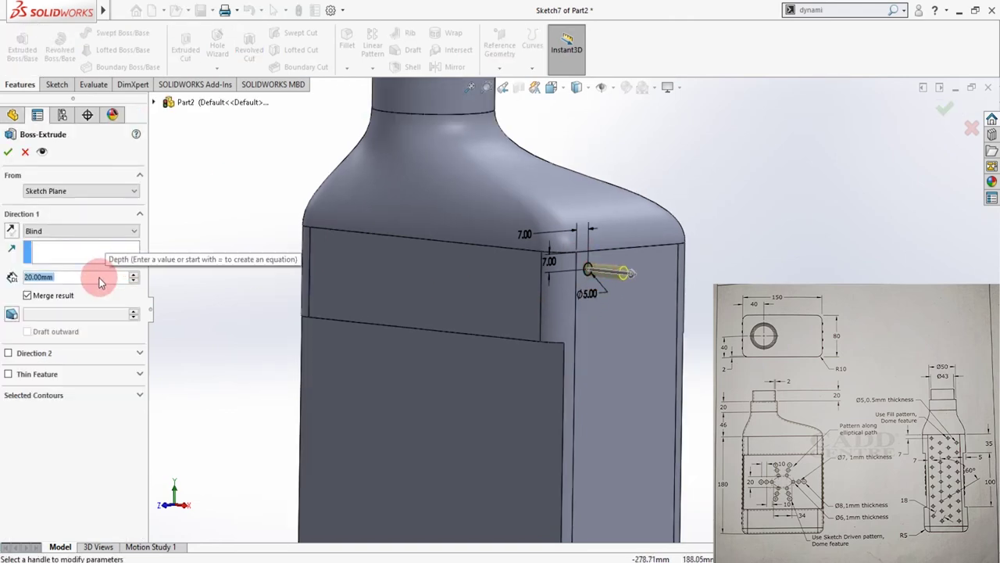
pyautogui.write('0.5')
pyautogui.press('Return')
pyautogui.click(8, 151)
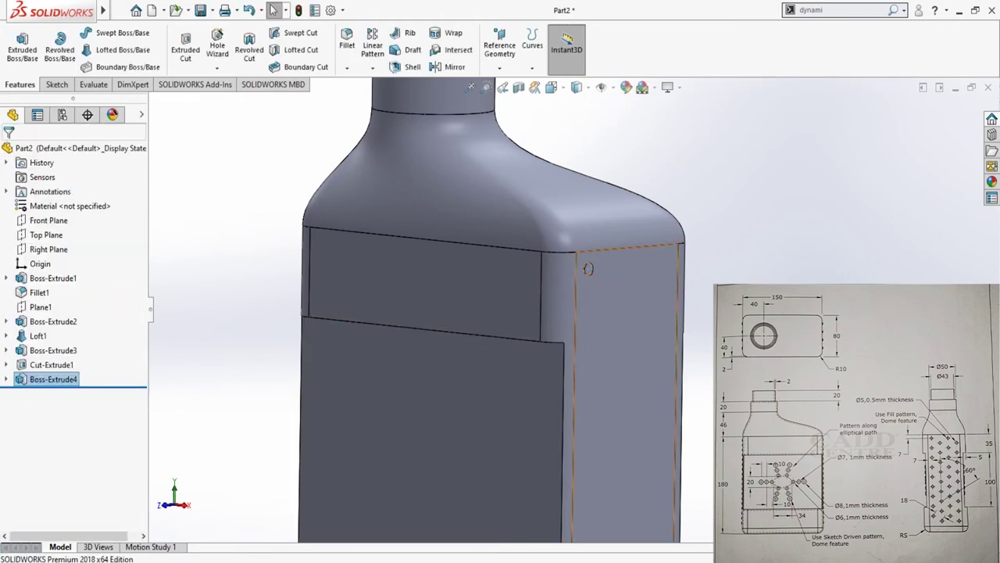
# Search the commands for "dom" and add the Dome tool to the feature tools beside Wrap.
pyautogui.scroll(-2, 614, 265)
pyautogui.scroll(-2, 604, 258)
pyautogui.moveTo(550, 324)
pyautogui.mouseDown(button='middle')
pyautogui.moveTo(518, 284)
pyautogui.moveTo(542, 250)
pyautogui.moveTo(532, 329)
pyautogui.mouseUp(button='middle')
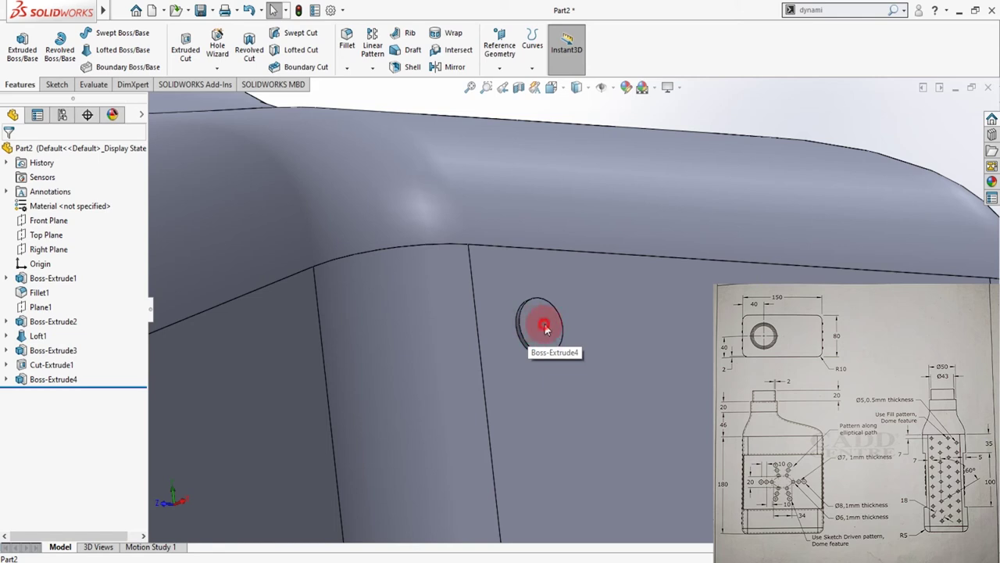
pyautogui.click(542, 325)
pyautogui.press('Escape')
pyautogui.scroll(3, 554, 335)
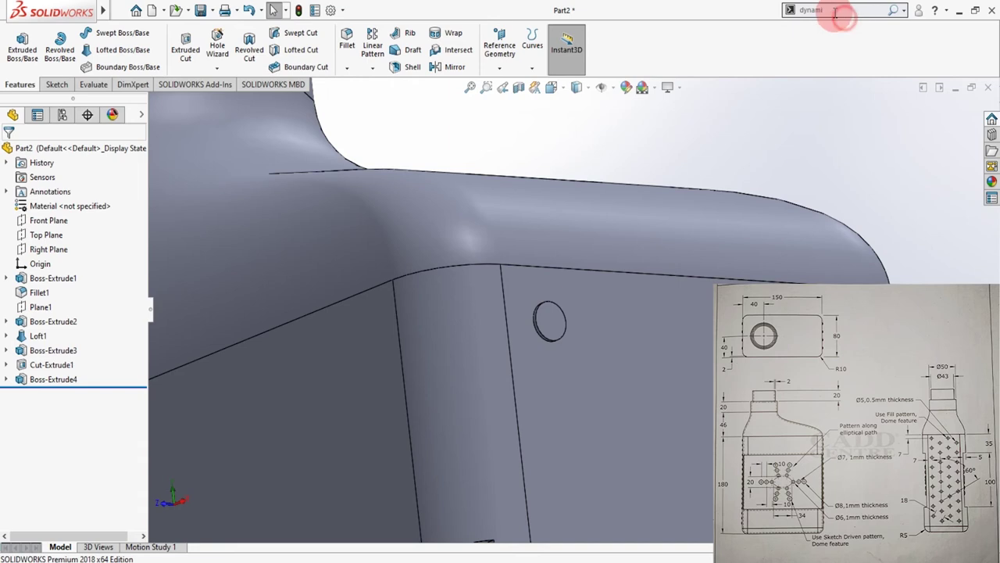
pyautogui.moveTo(834, 11); pyautogui.dragTo(775, 11)
pyautogui.write('do')
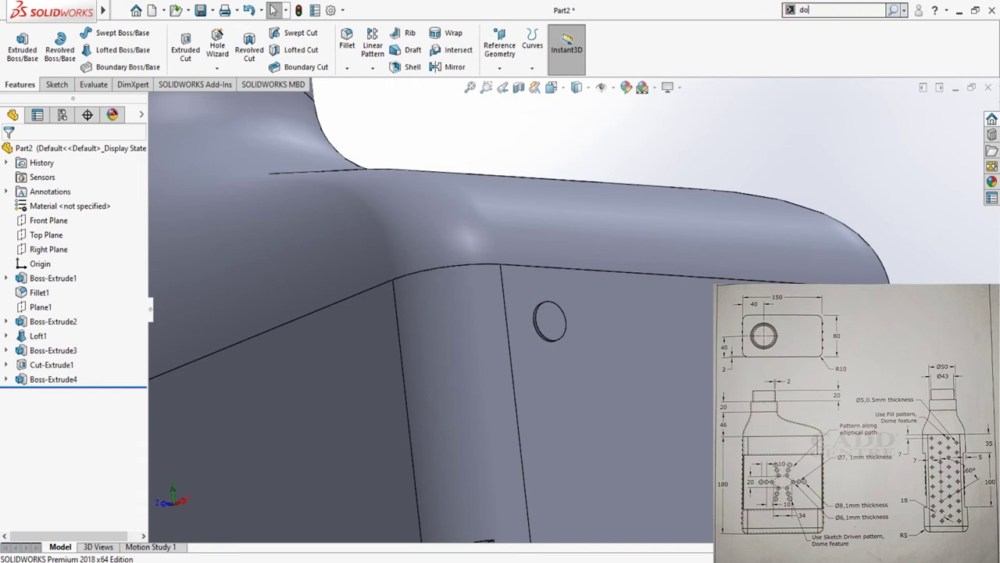
pyautogui.write('m')
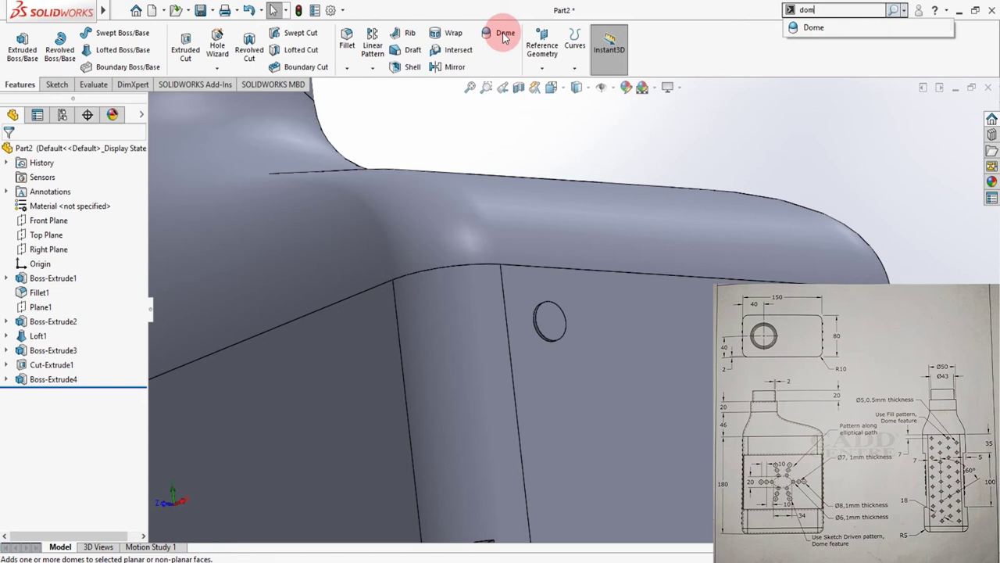
# Add a 0.5 mm high dome to the end face of the small circular boss.
pyautogui.click(501, 37)
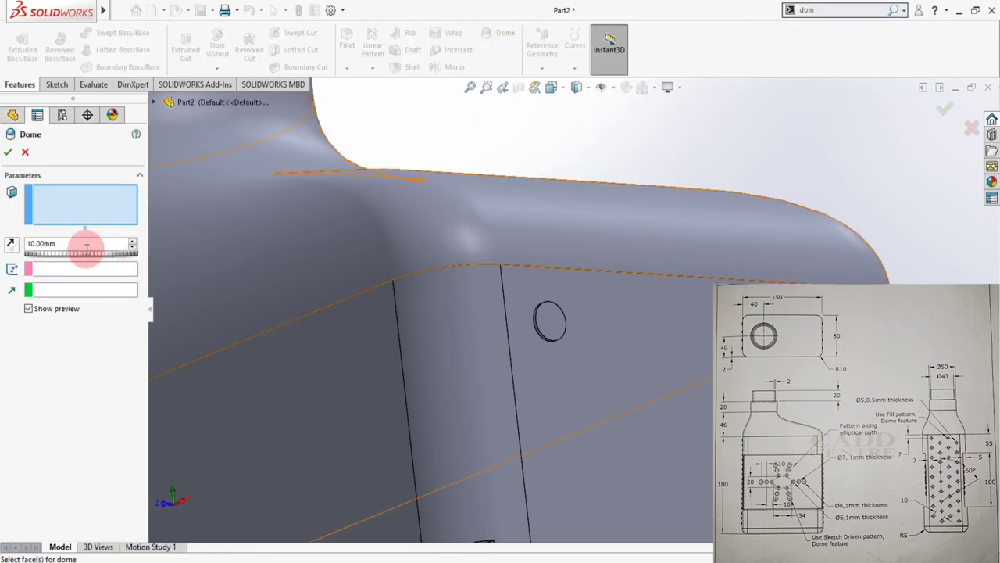
pyautogui.click(548, 319)
pyautogui.moveTo(563, 416); pyautogui.dragTo(574, 389, button='middle')
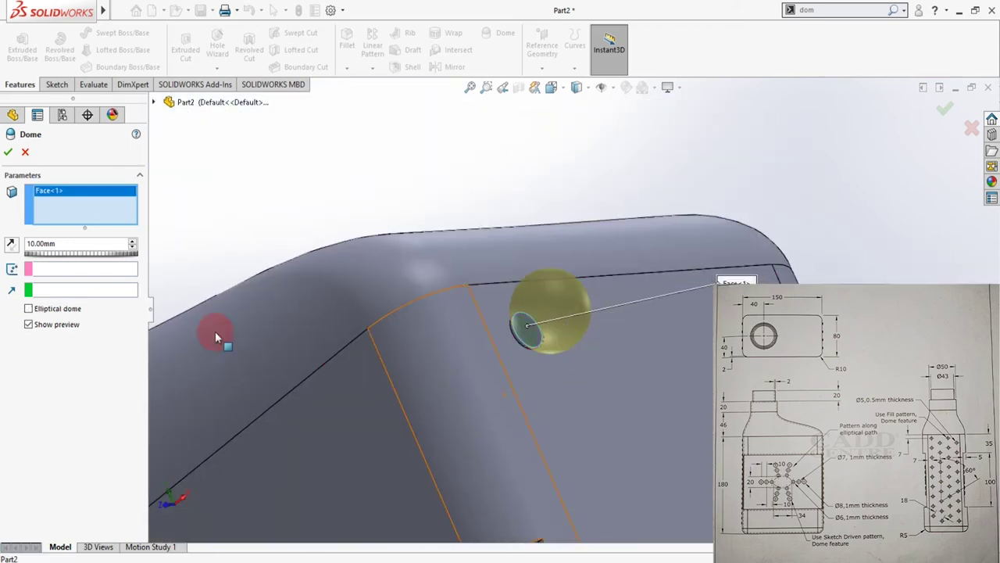
pyautogui.click(81, 245)
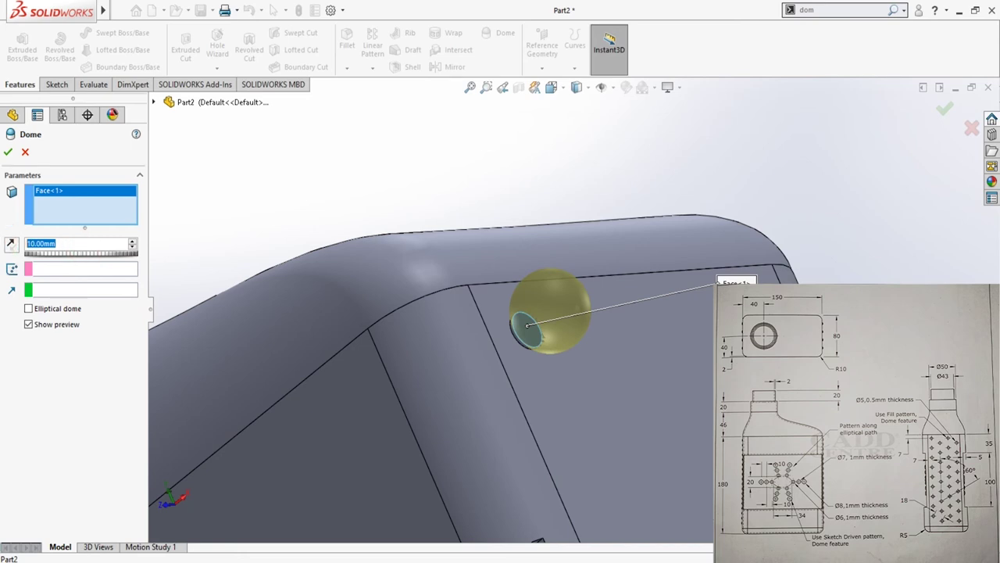
pyautogui.click(8, 243)
pyautogui.moveTo(607, 457); pyautogui.dragTo(509, 341, button='middle')
pyautogui.click(8, 151)
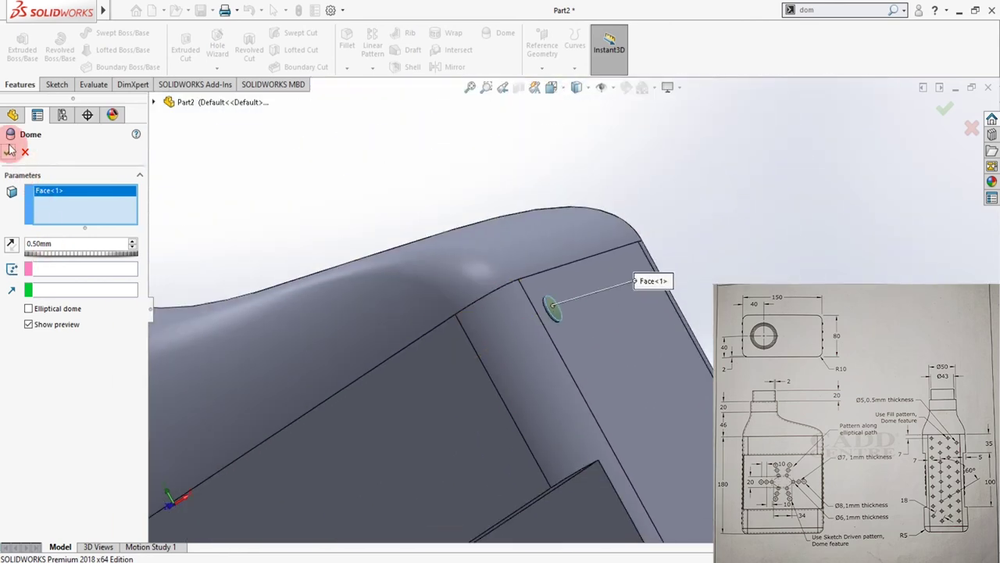
# Start a Fill Pattern bounded by the narrow side face, using the staggered perforation layout at 60 degrees.
pyautogui.scroll(5, 542, 318)
pyautogui.moveTo(646, 385); pyautogui.dragTo(547, 327, button='middle')
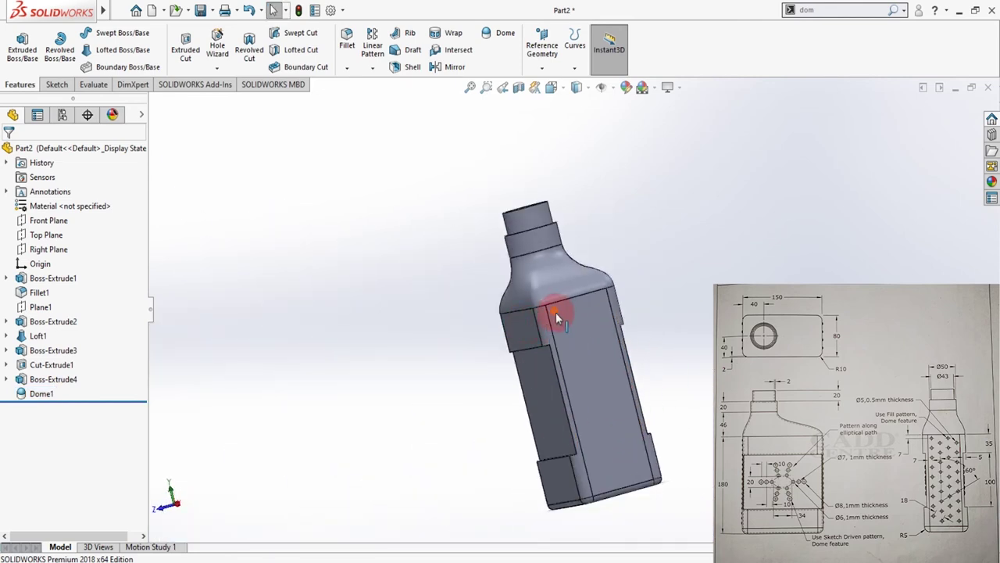
pyautogui.click(615, 422)
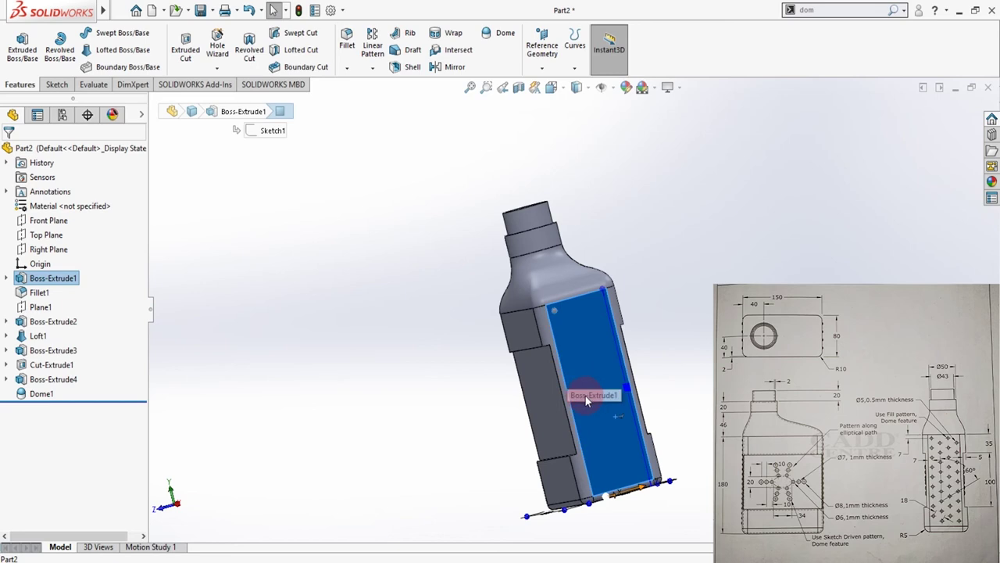
pyautogui.click(663, 397)
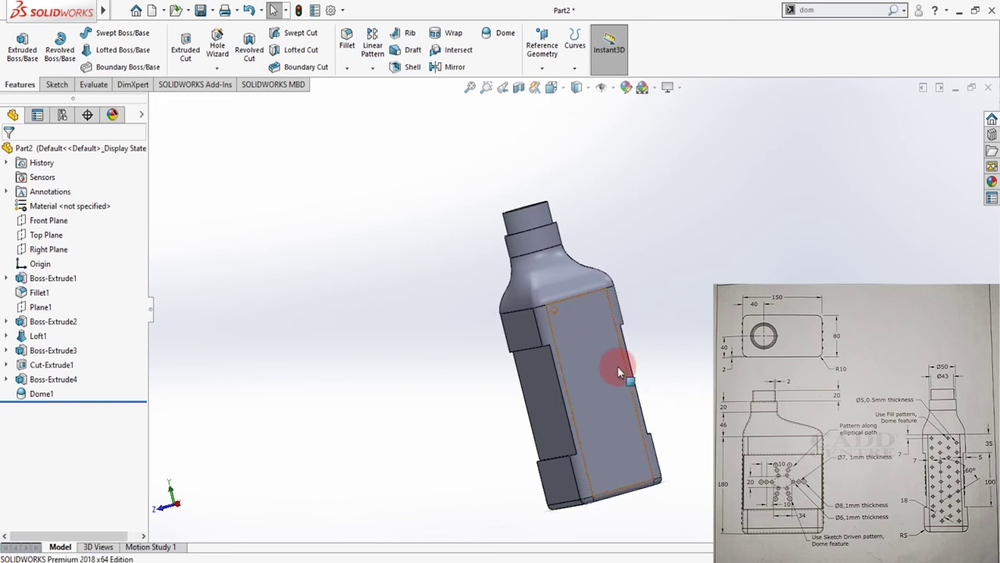
pyautogui.click(374, 72)
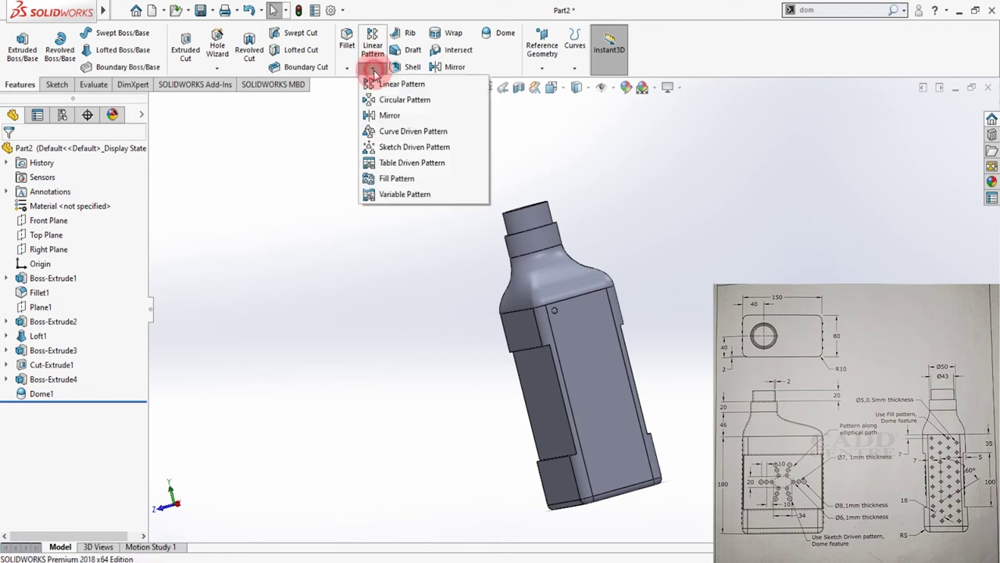
pyautogui.click(397, 180)
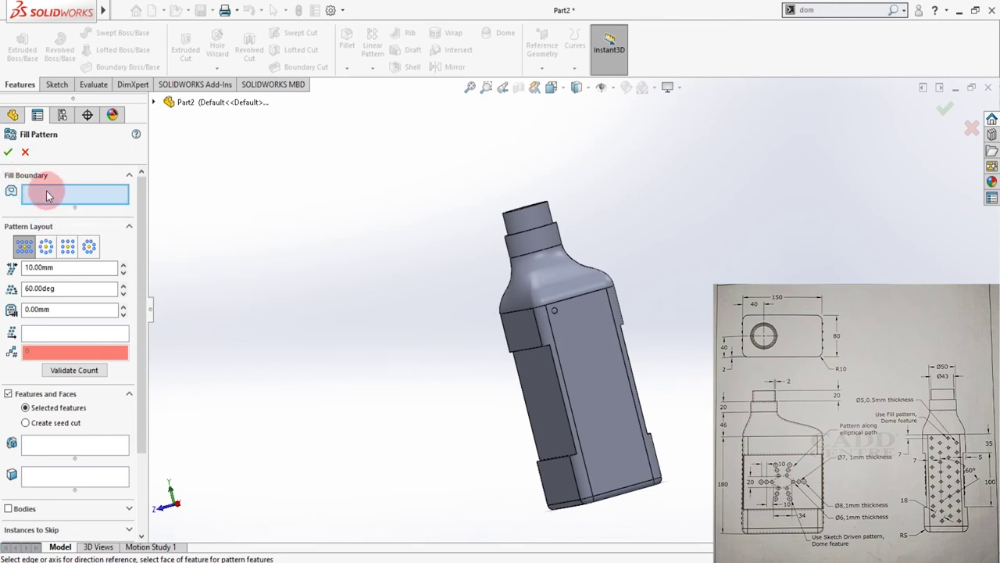
pyautogui.click(608, 413)
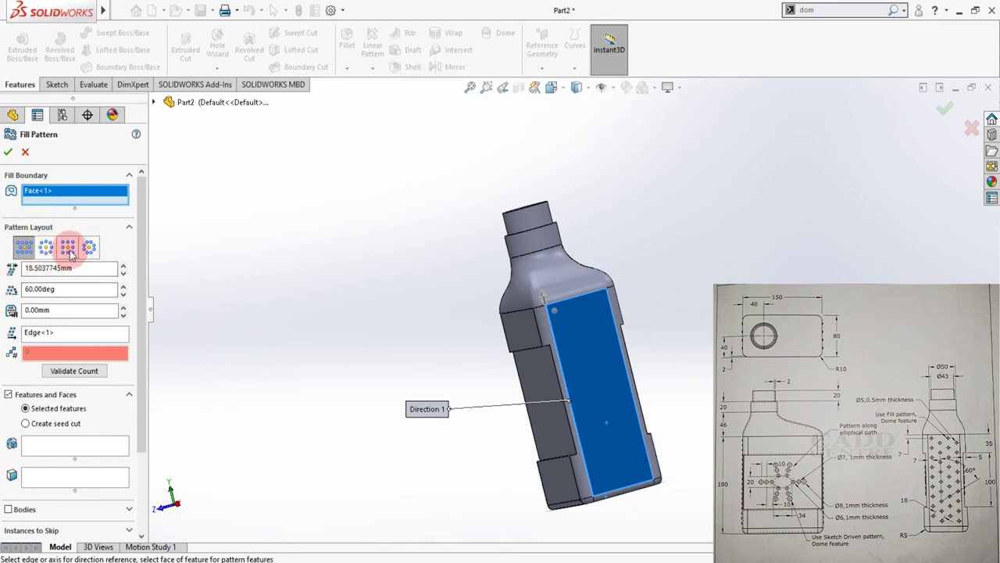
pyautogui.click(24, 248)
pyautogui.click(61, 288)
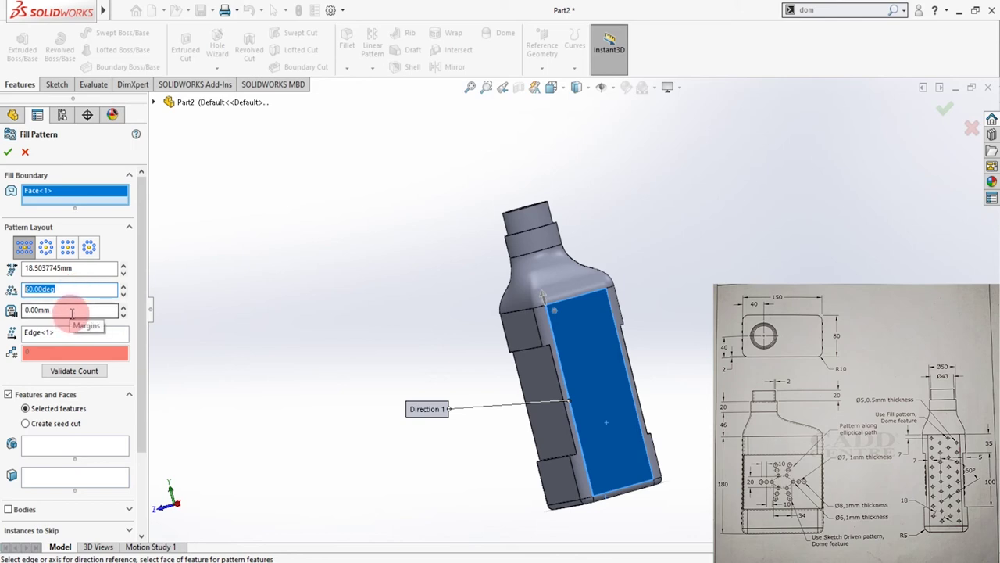
# Choose the small circular boss (Boss-Extrude4) and its dome (Dome1) as the features of the fill pattern.
pyautogui.click(47, 446)
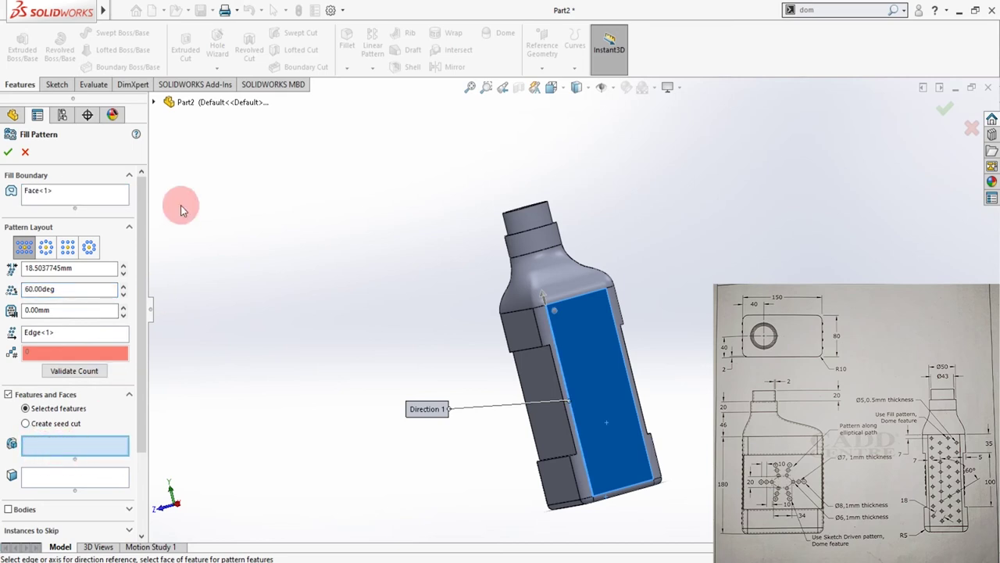
pyautogui.click(154, 102)
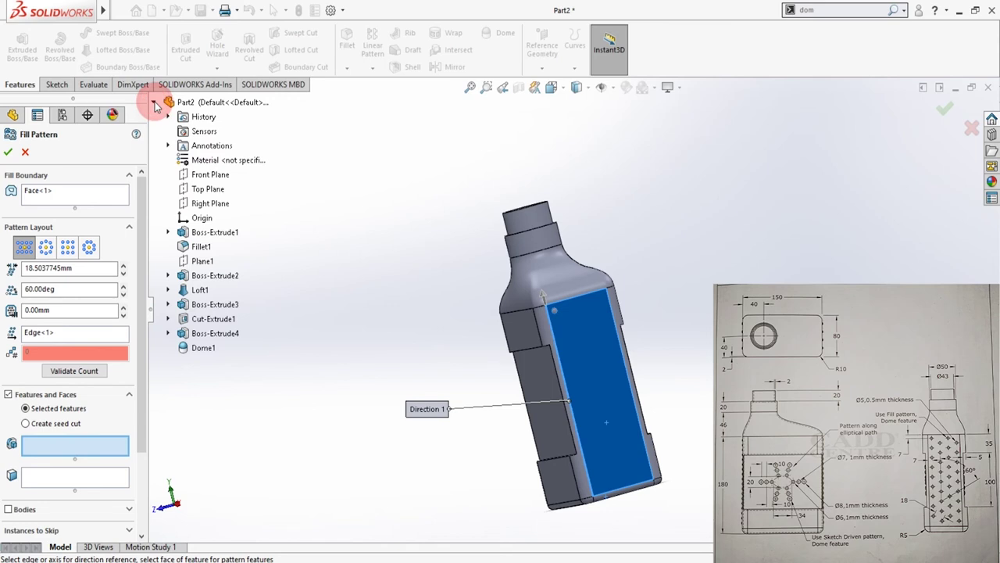
pyautogui.click(213, 334)
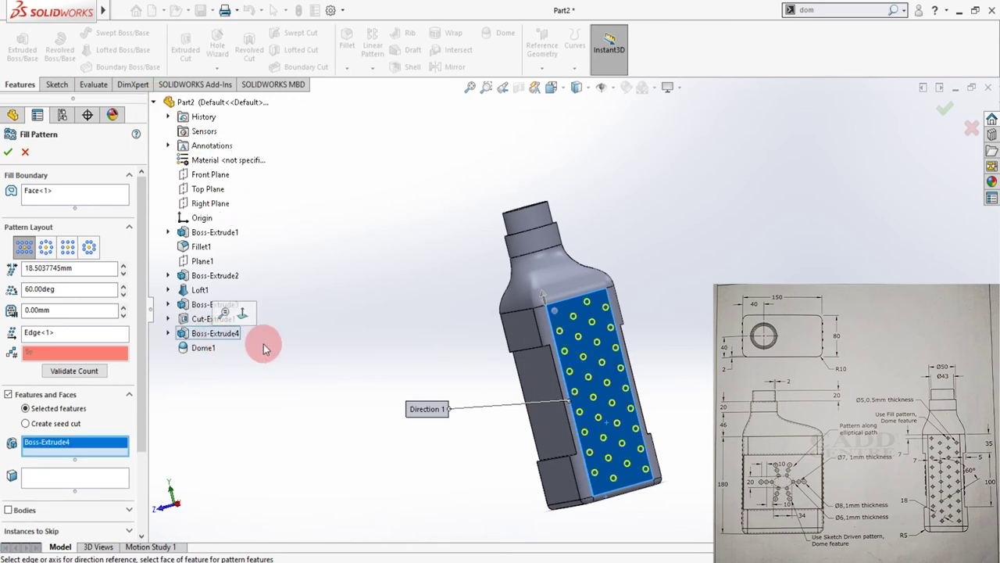
pyautogui.click(203, 348)
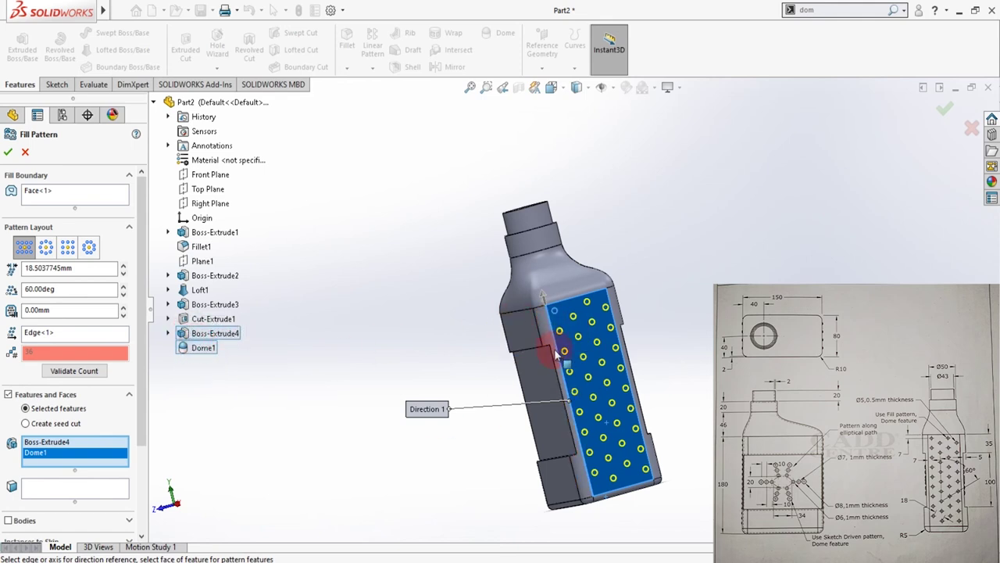
# Set the fill pattern's instance spacing to 18 mm and create the pattern on the narrow face.
pyautogui.moveTo(598, 361); pyautogui.dragTo(596, 385, button='middle')
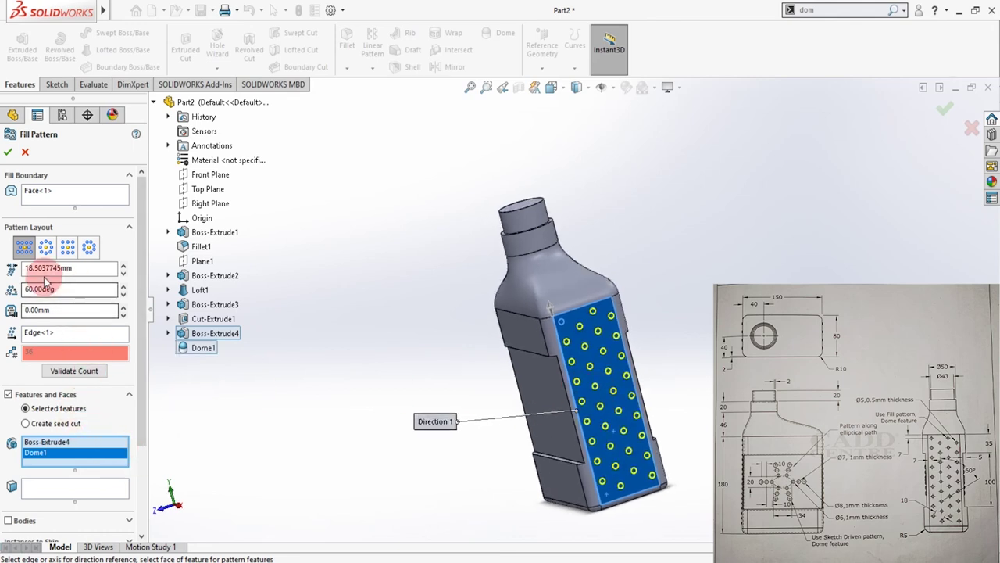
pyautogui.click(74, 270)
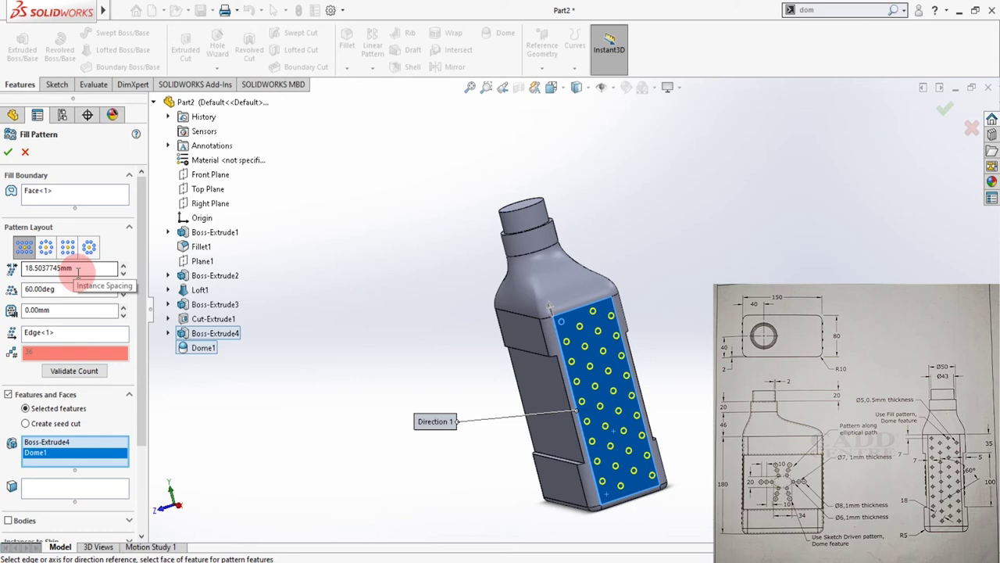
pyautogui.moveTo(80, 270); pyautogui.dragTo(28, 270)
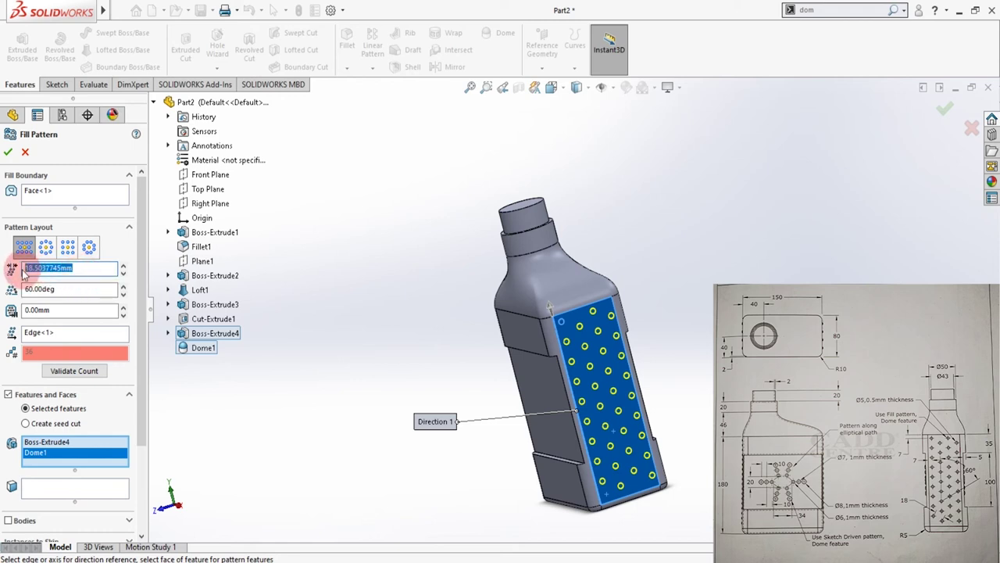
pyautogui.click(59, 270)
pyautogui.write('18')
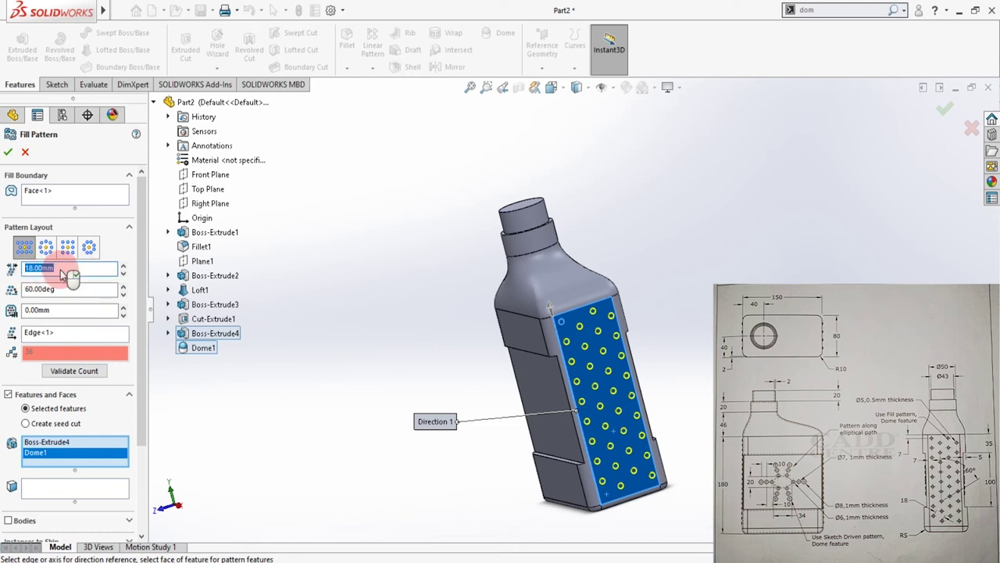
pyautogui.press('Return')
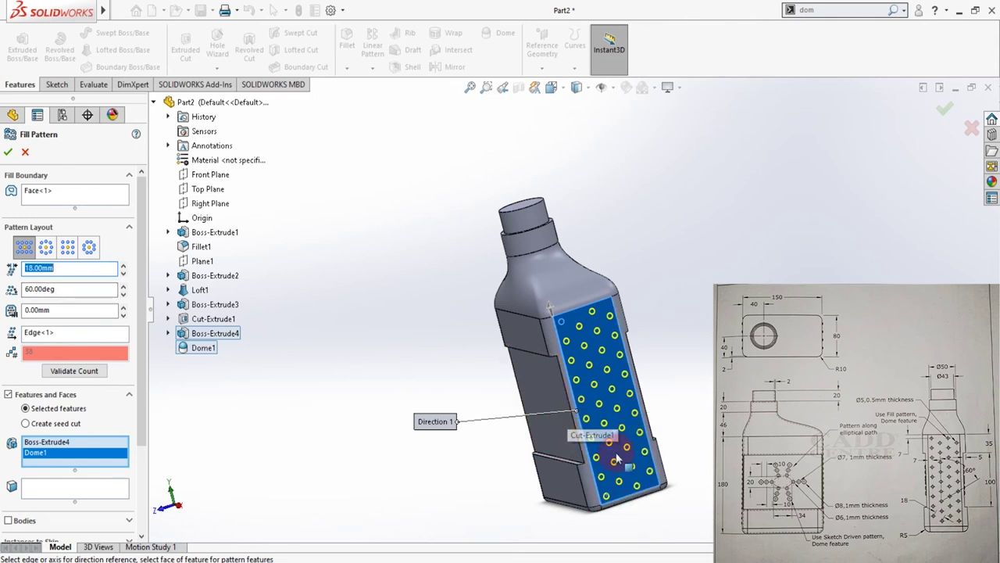
pyautogui.scroll(-5, 602, 424)
pyautogui.moveTo(584, 459); pyautogui.dragTo(614, 461, button='middle')
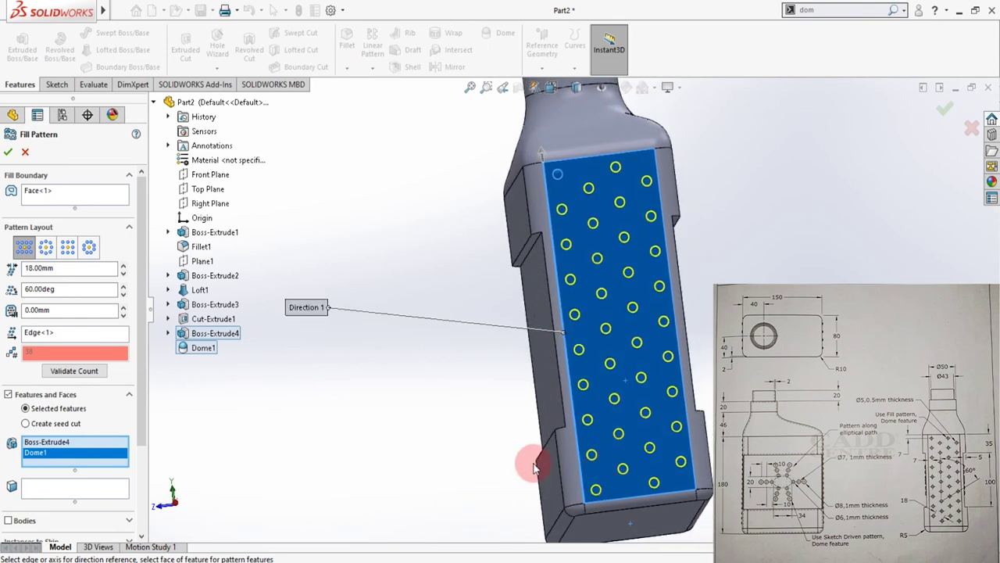
pyautogui.scroll(5, 534, 466)
pyautogui.moveTo(534, 466); pyautogui.dragTo(663, 402, button='middle')
pyautogui.click(9, 153)
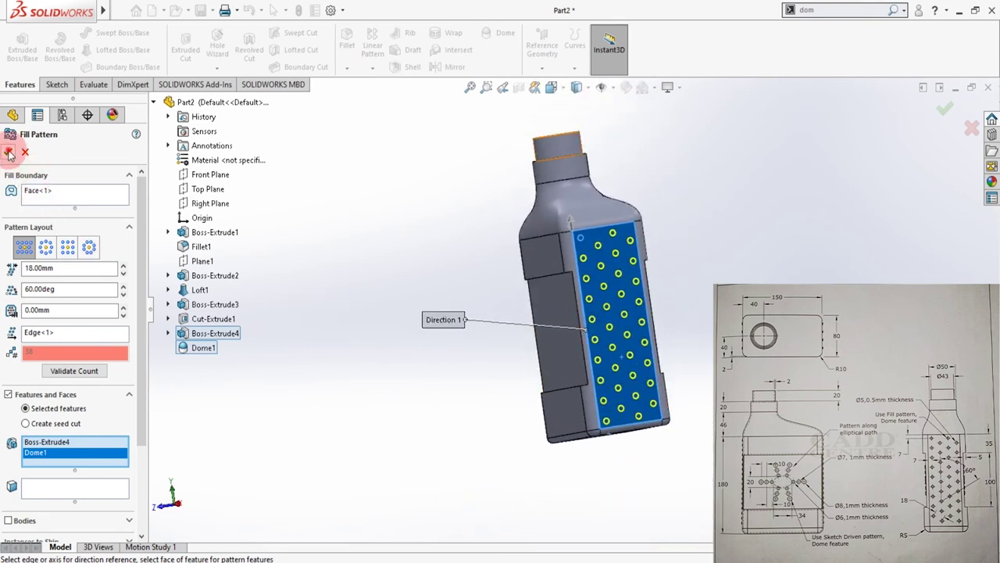
# Start a Mirror feature with the Right Plane as the mirror plane.
pyautogui.scroll(-2, 657, 328)
pyautogui.moveTo(651, 353); pyautogui.dragTo(647, 378, button='middle')
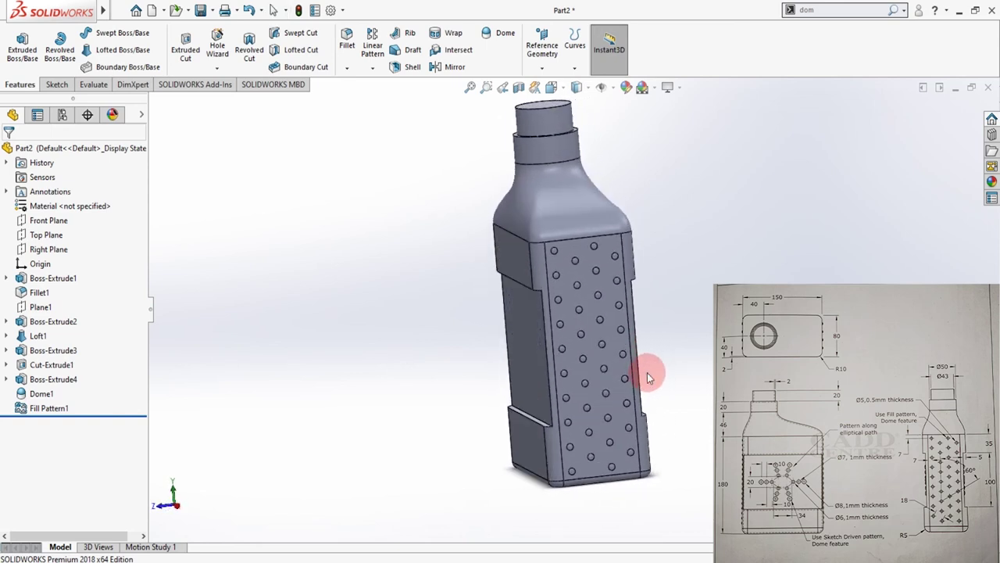
pyautogui.moveTo(592, 413); pyautogui.dragTo(610, 273, button='middle')
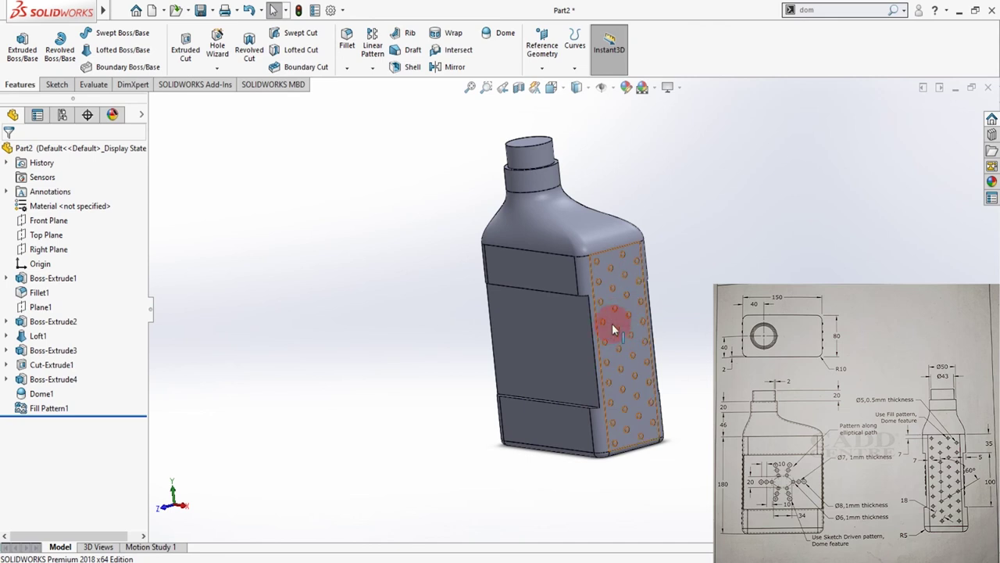
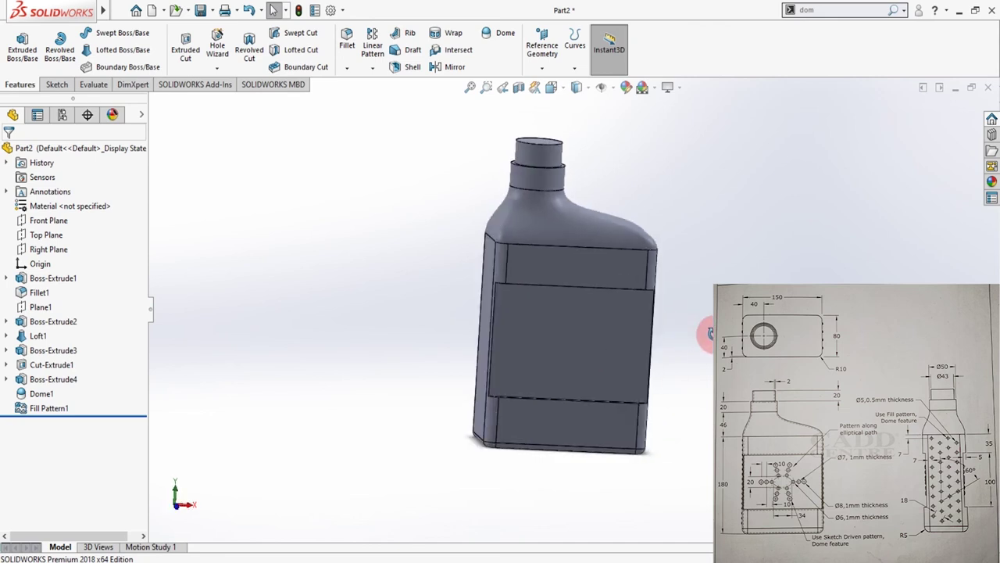
pyautogui.moveTo(635, 421); pyautogui.dragTo(368, 402, button='middle')
pyautogui.hotkey('ctrl', 'shift', 'z')
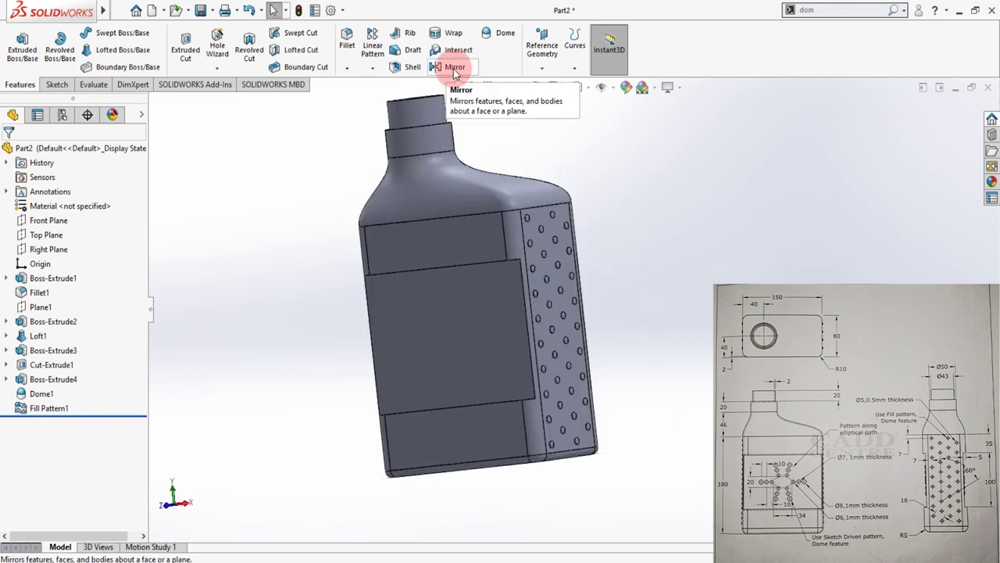
pyautogui.hotkey('ctrl', 'shift', 'z')
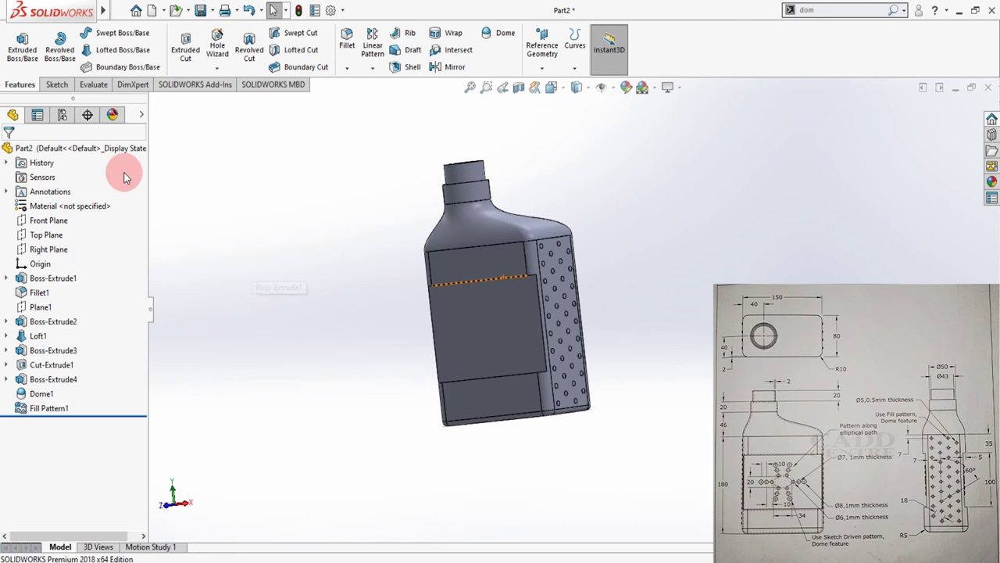
pyautogui.click(43, 250)
pyautogui.moveTo(437, 344); pyautogui.dragTo(395, 393, button='middle')
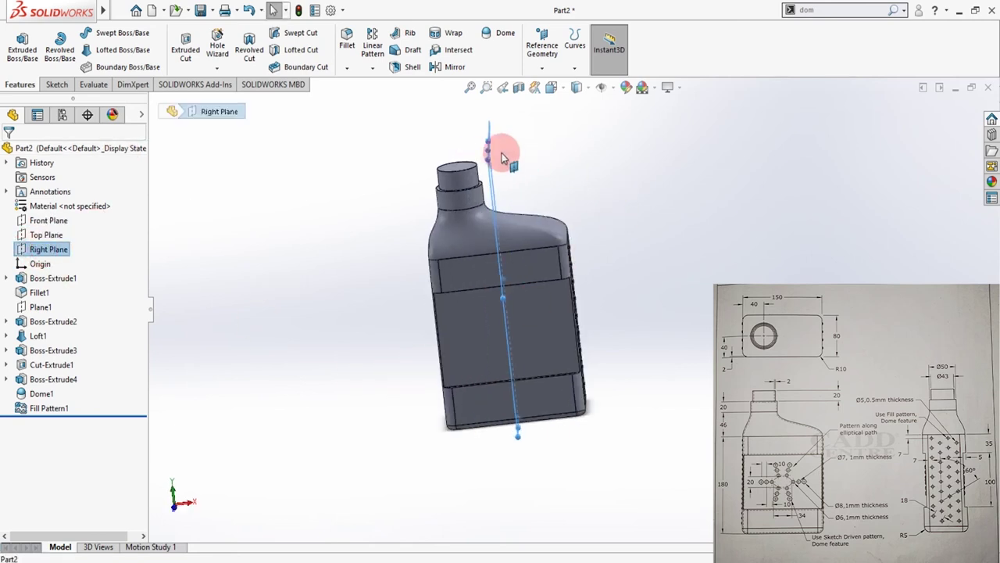
pyautogui.moveTo(614, 351); pyautogui.dragTo(585, 286, button='middle')
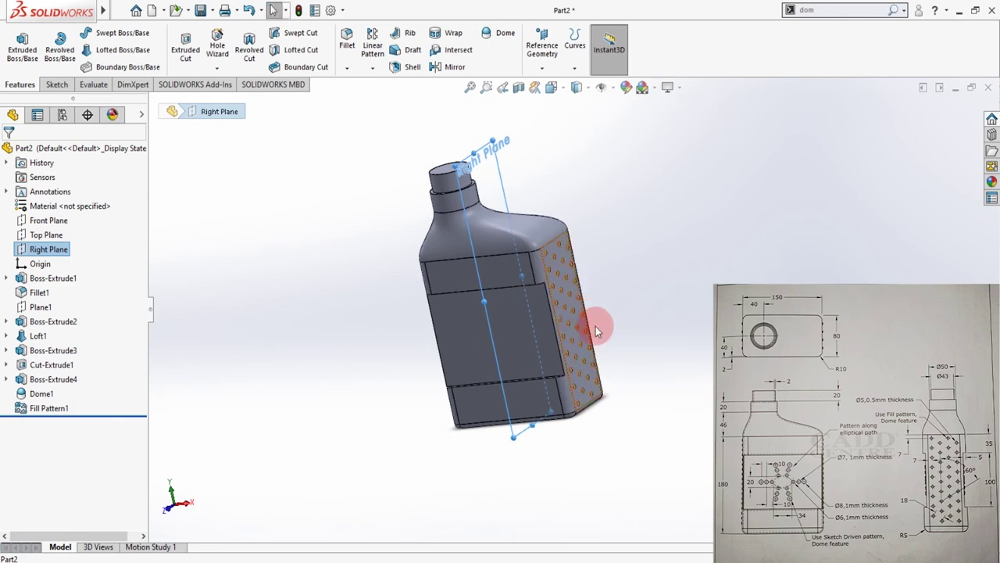
pyautogui.click(454, 67)
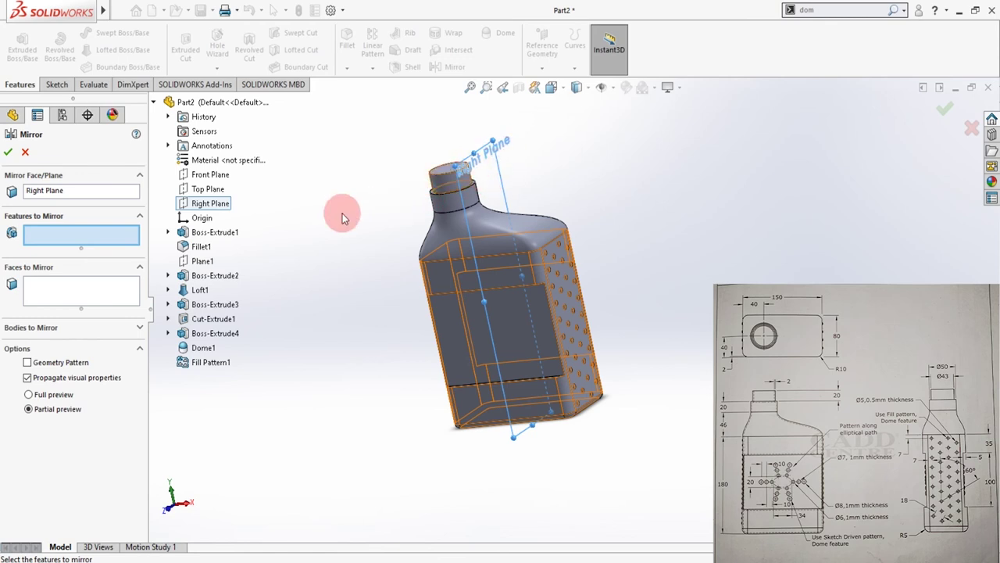
# Choose the circular boss (Boss-Extrude4), its dome (Dome1) and Fill Pattern1 as the features to mirror.
pyautogui.click(45, 241)
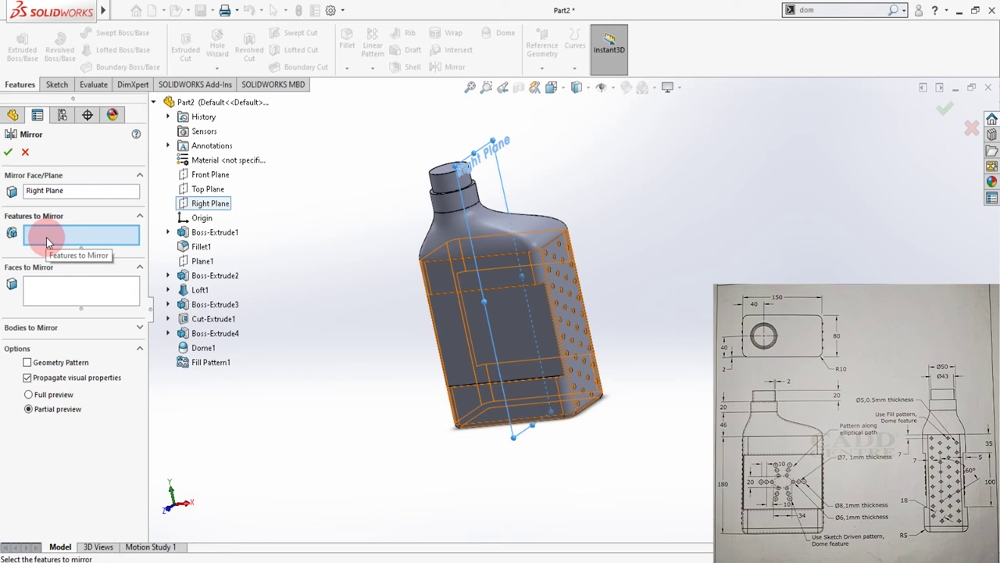
pyautogui.click(205, 351)
pyautogui.click(200, 348)
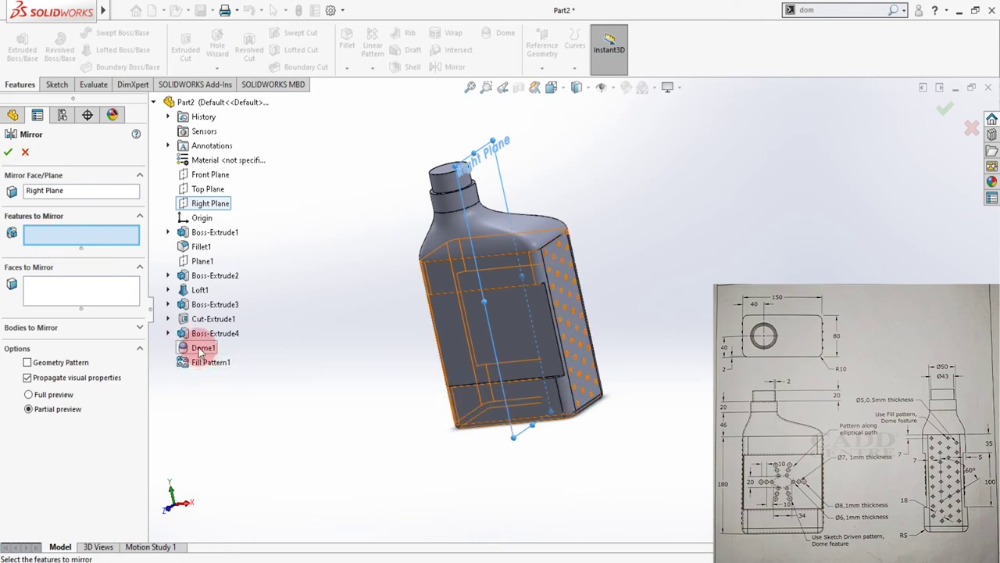
pyautogui.click(201, 336)
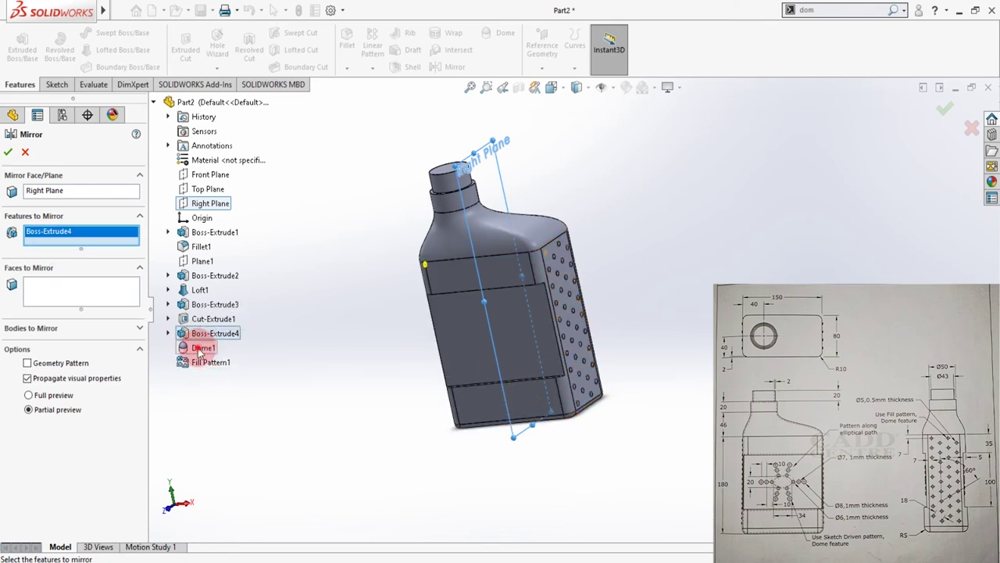
pyautogui.click(201, 349)
pyautogui.click(210, 364)
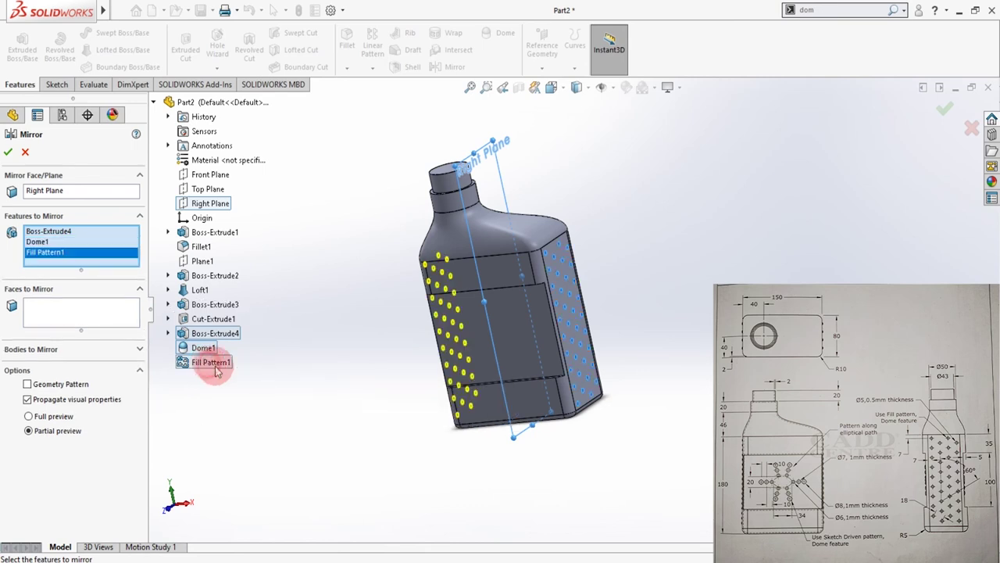
# Enable the Geometry Pattern option for the mirror and create it on the opposite narrow side face.
pyautogui.moveTo(339, 397); pyautogui.dragTo(453, 402, button='middle')
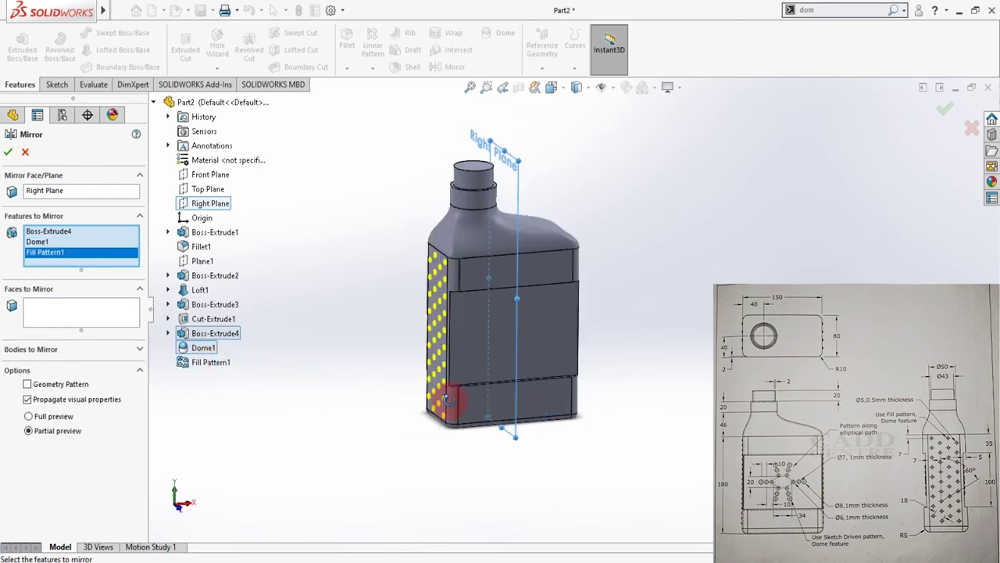
pyautogui.click(27, 385)
pyautogui.moveTo(375, 440); pyautogui.dragTo(387, 422, button='middle')
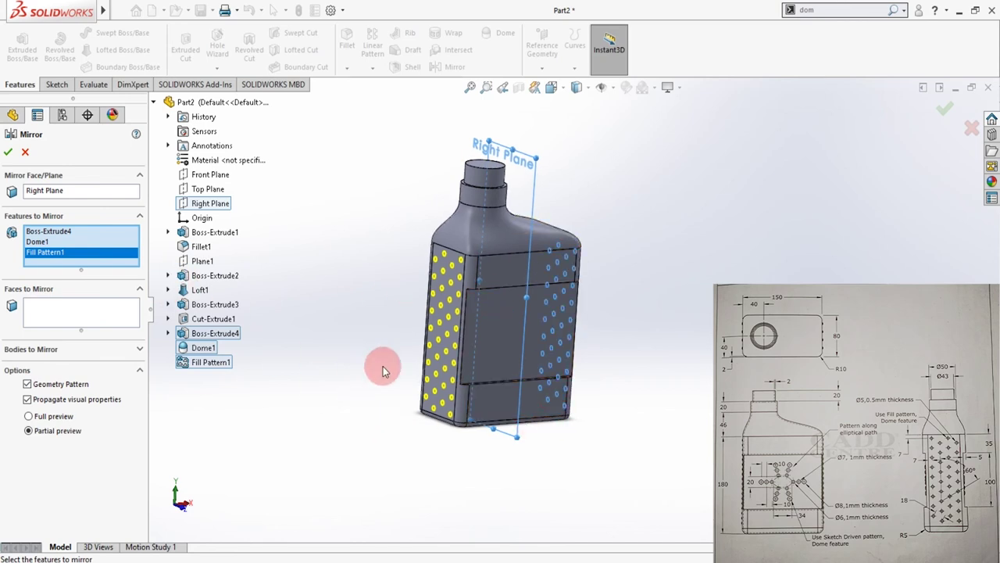
pyautogui.moveTo(704, 446)
pyautogui.mouseDown(button='middle')
pyautogui.moveTo(645, 456)
pyautogui.moveTo(707, 454)
pyautogui.mouseUp(button='middle')
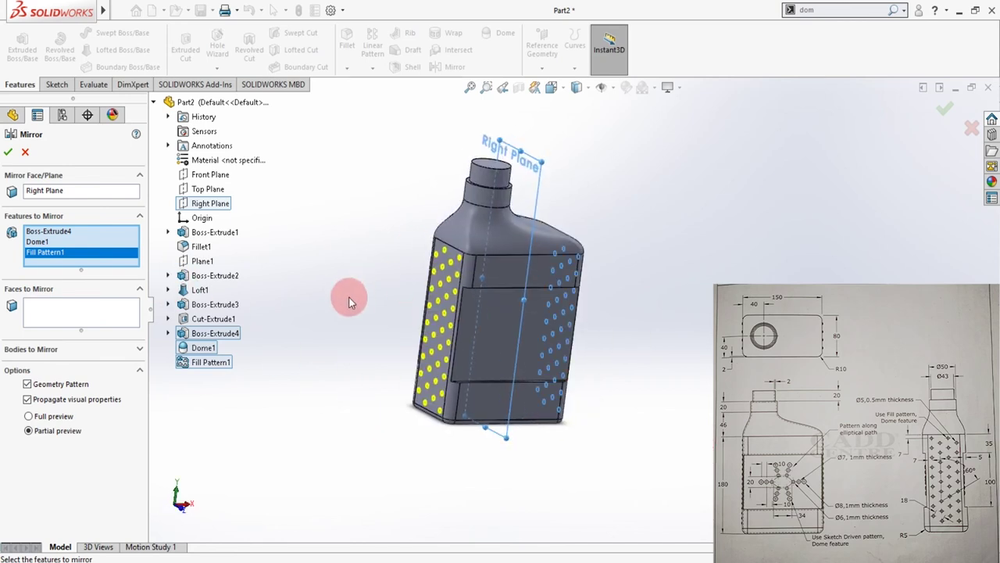
pyautogui.click(10, 153)
# Start a sketch on the central label panel face of the bottle's wide front side.
pyautogui.scroll(-4, 617, 375)
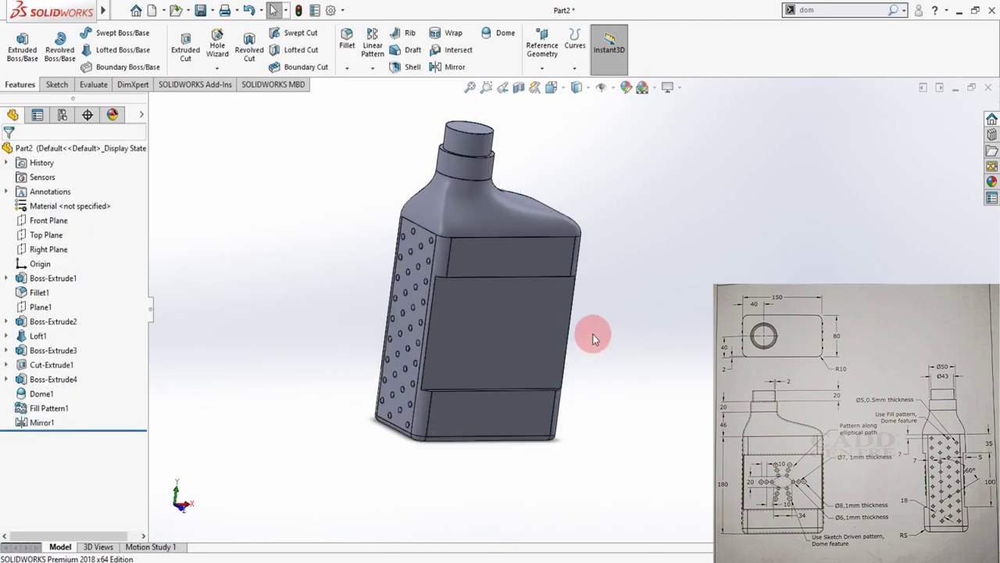
pyautogui.moveTo(506, 420); pyautogui.dragTo(402, 409, button='middle')
pyautogui.scroll(4, 503, 271)
pyautogui.moveTo(503, 271); pyautogui.dragTo(480, 303, button='middle')
pyautogui.scroll(-3, 479, 304)
pyautogui.moveTo(507, 372); pyautogui.dragTo(477, 335, button='middle')
pyautogui.click(485, 322)
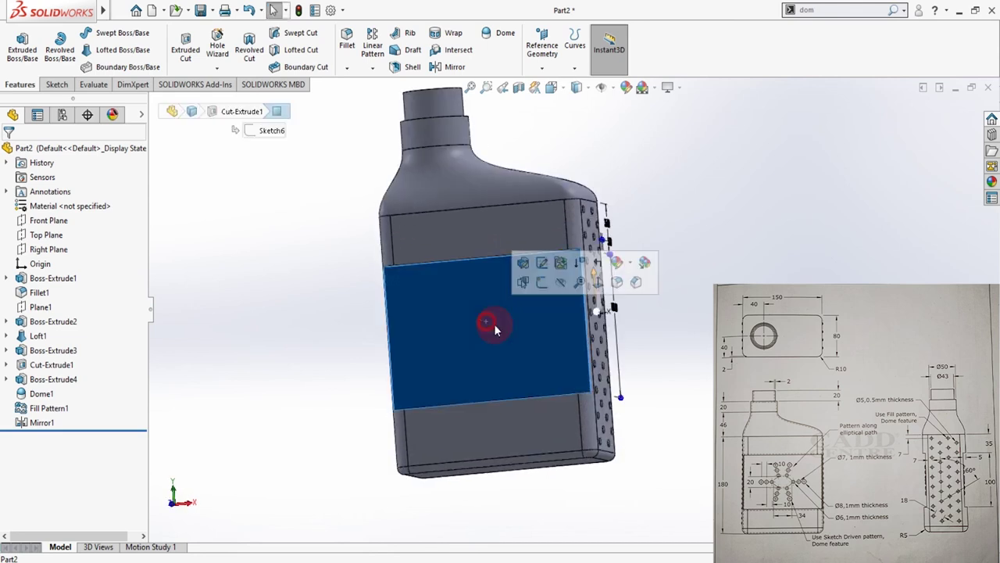
pyautogui.click(541, 282)
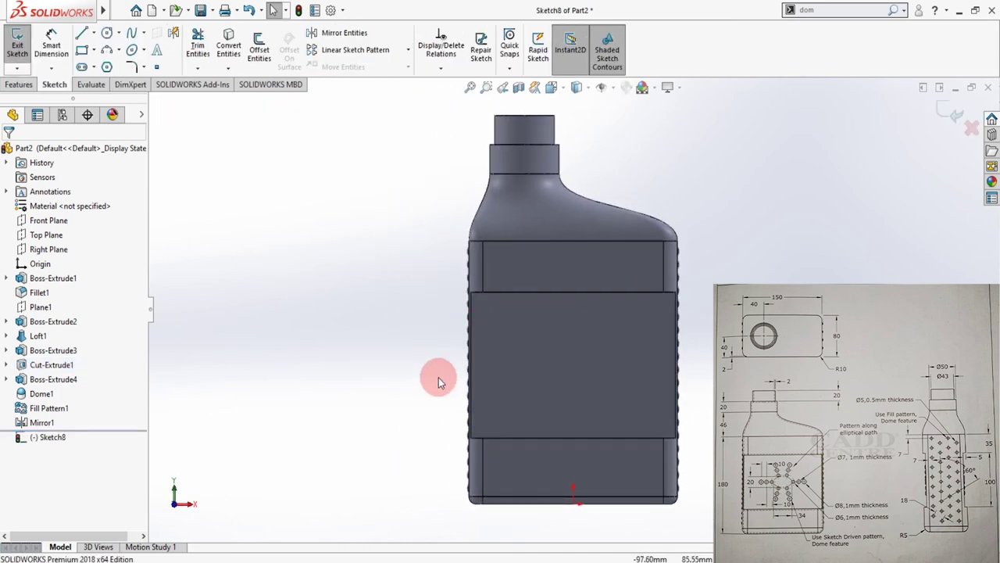
# Draw a horizontal centerline across the label panel between the midpoints of its two vertical edges.
pyautogui.scroll(1, 466, 357)
pyautogui.scroll(-3, 587, 351)
pyautogui.click(93, 33)
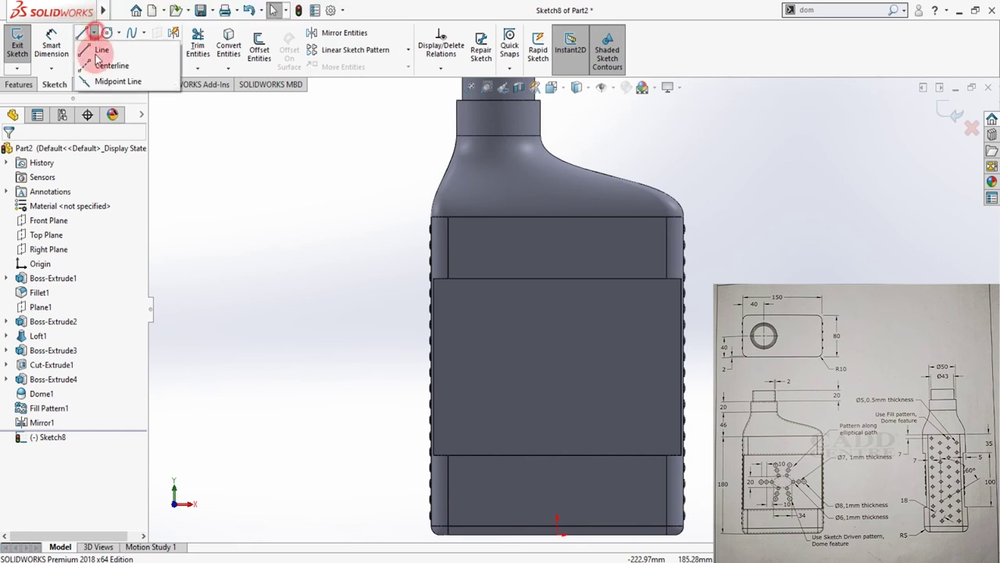
pyautogui.click(95, 61)
pyautogui.scroll(-3, 451, 388)
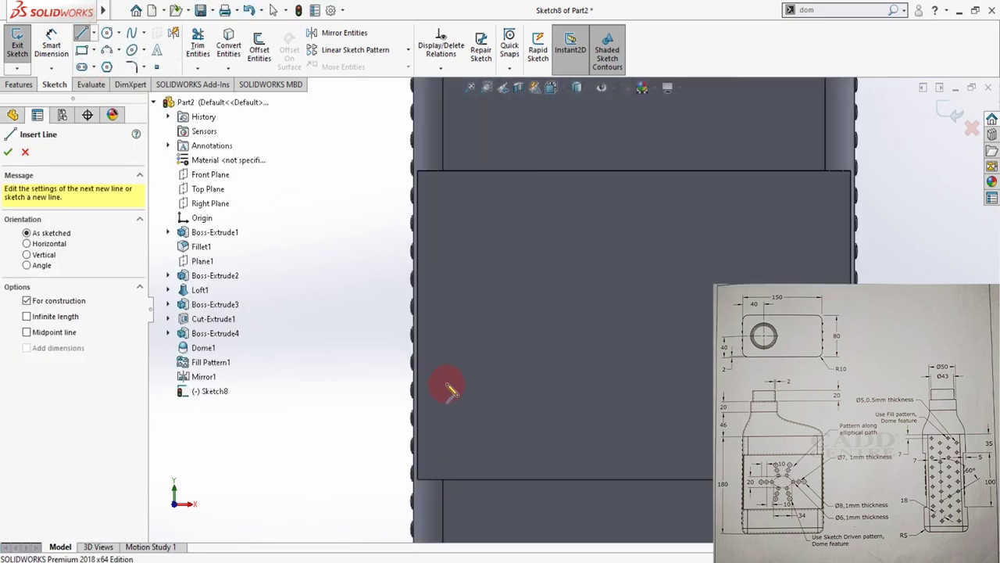
pyautogui.click(417, 325)
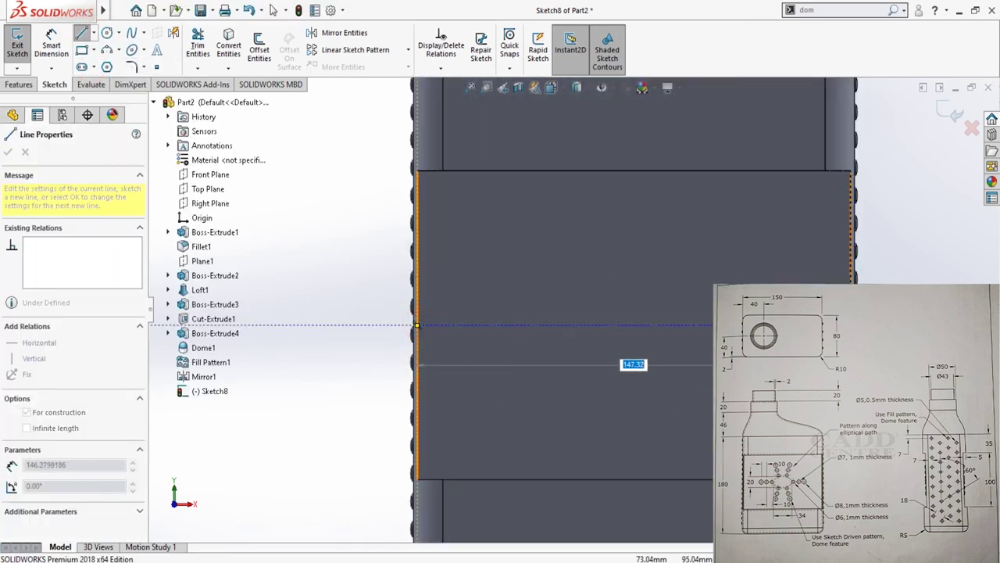
pyautogui.click(850, 325)
pyautogui.press('Escape')
pyautogui.scroll(5, 680, 409)
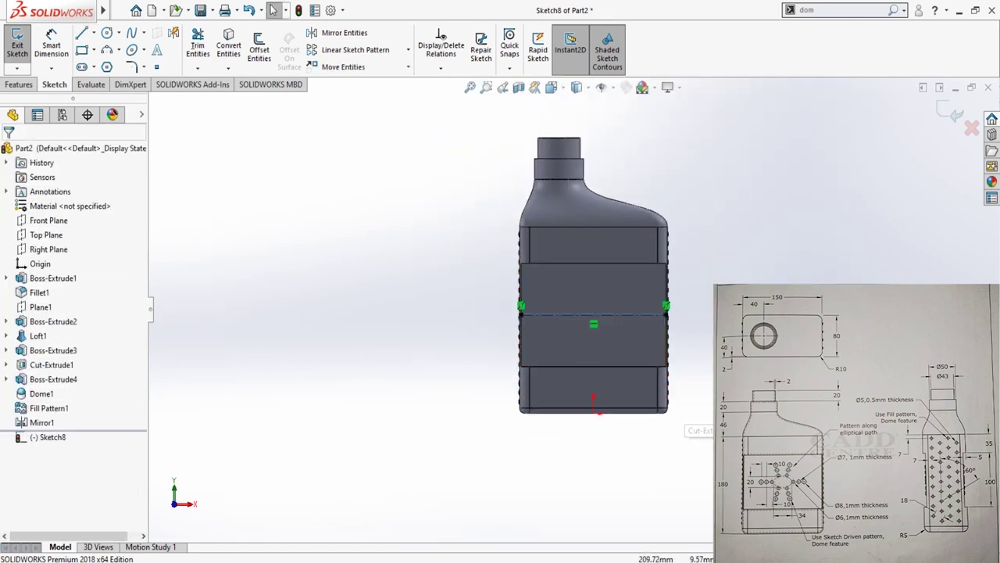
# Sketch an ellipse about 65 mm wide and 46 mm high, centred on the centerline's midpoint.
pyautogui.click(132, 50)
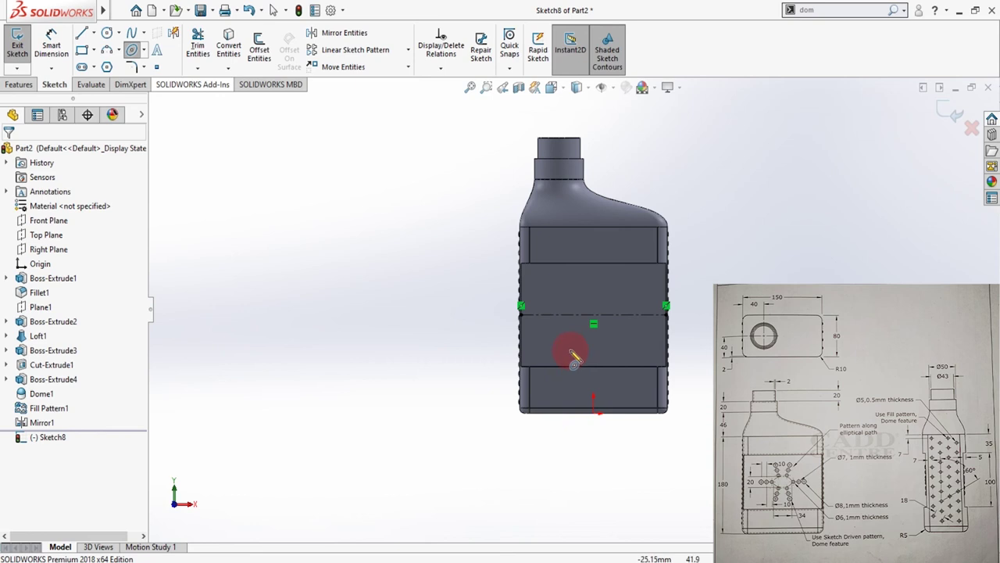
pyautogui.click(594, 315)
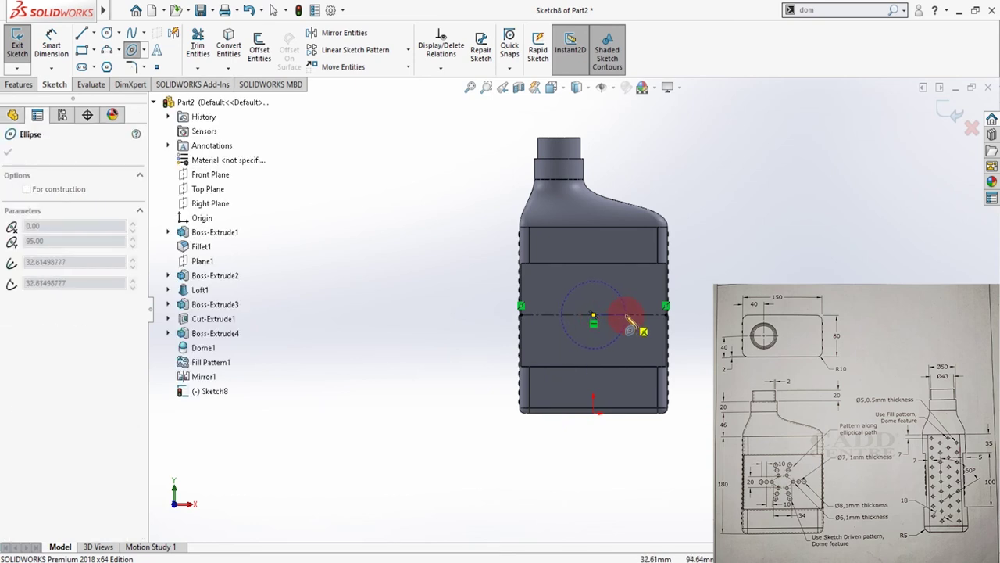
pyautogui.click(608, 297)
pyautogui.press('Escape')
pyautogui.scroll(-3, 575, 332)
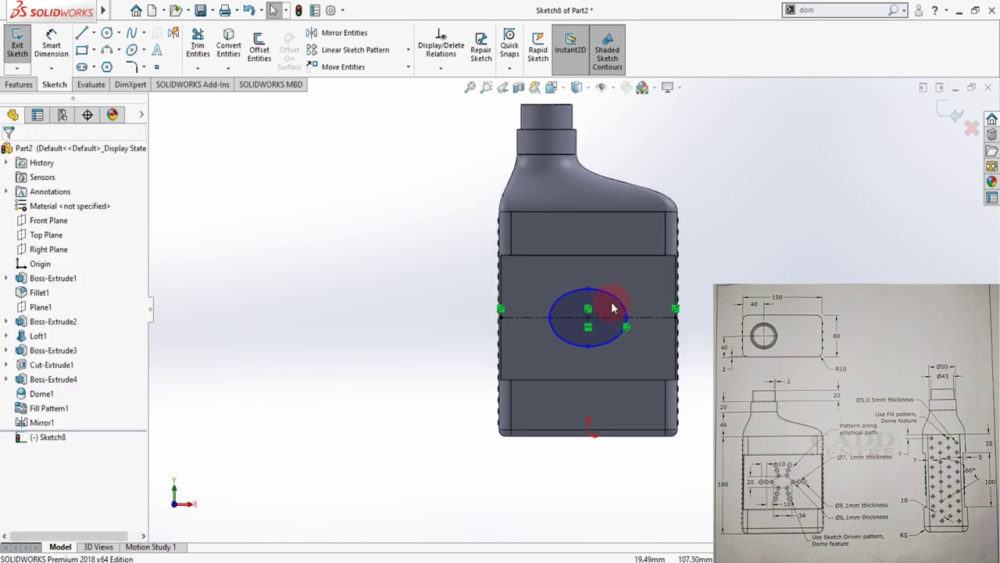
# Dimension the ellipse's height between its upper and lower points as 20 mm.
pyautogui.press('d')
pyautogui.click(574, 286)
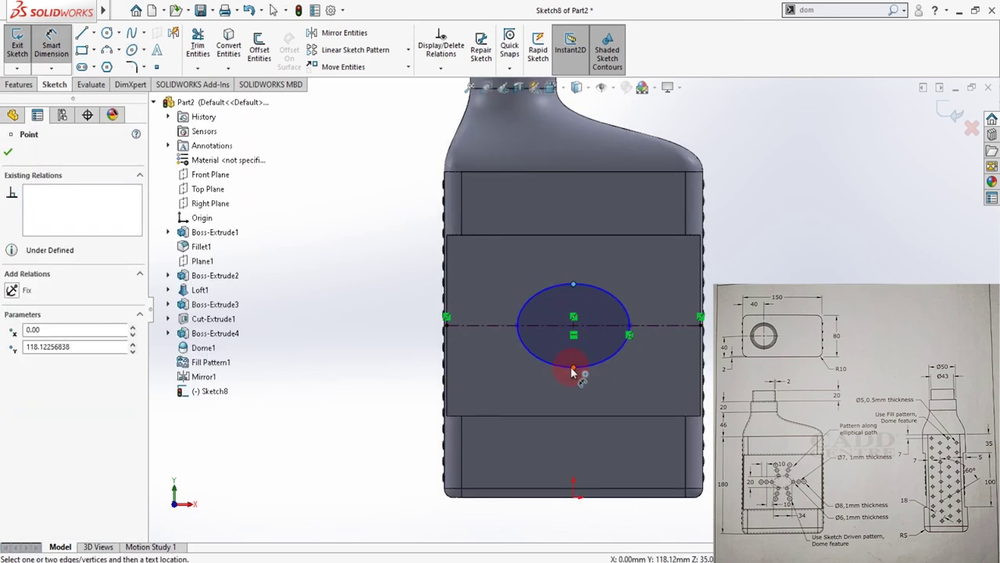
pyautogui.click(574, 368)
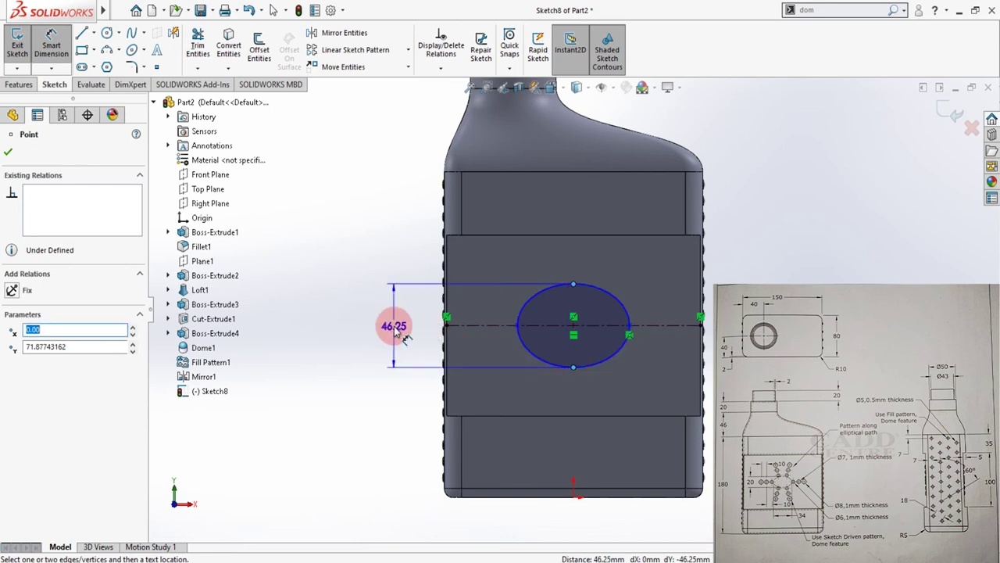
pyautogui.click(395, 329)
pyautogui.write('20')
pyautogui.press('Return')
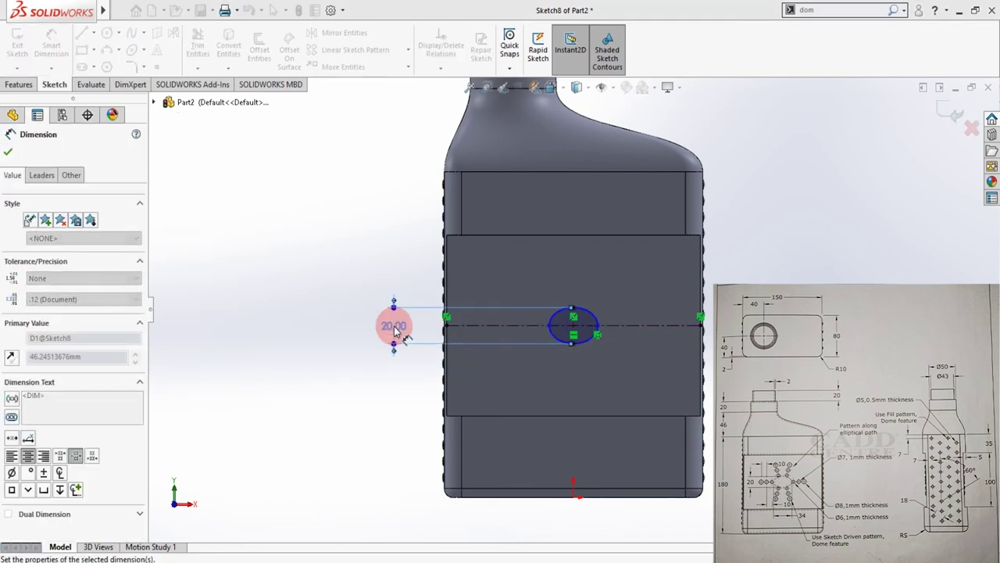
# Dimension the ellipse's width between its two side points as 34 mm.
pyautogui.scroll(-2, 616, 353)
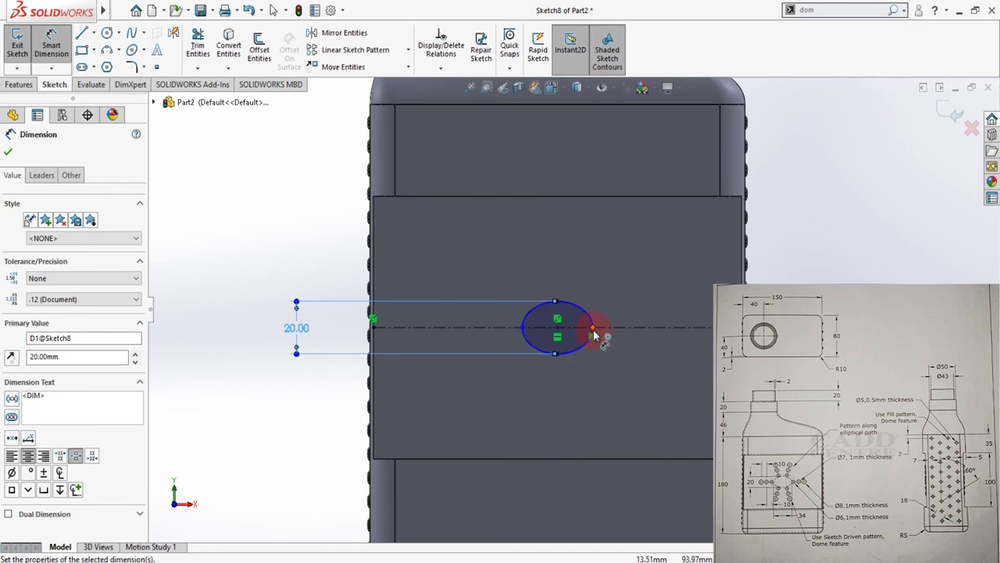
pyautogui.click(523, 329)
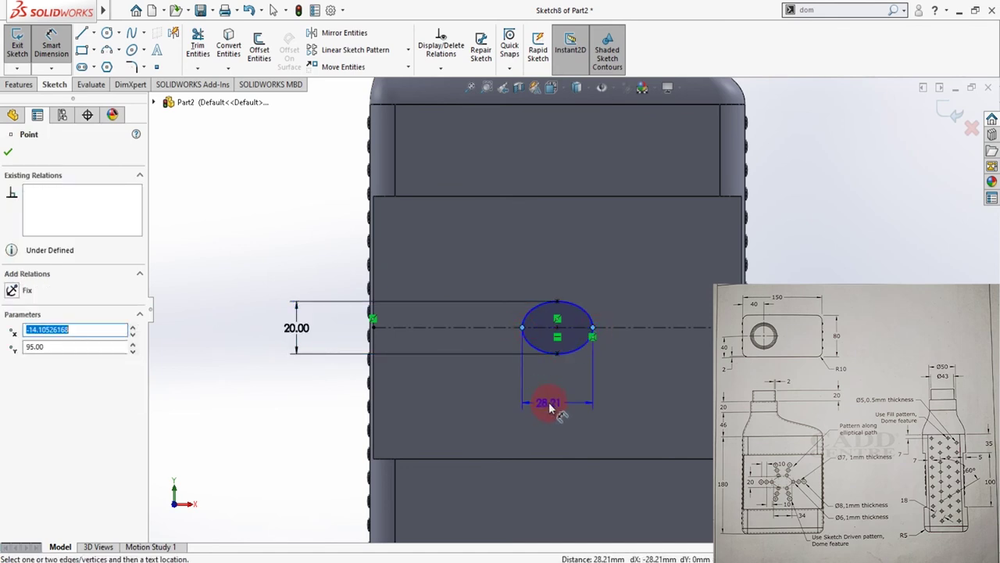
pyautogui.click(550, 407)
pyautogui.write('34')
pyautogui.press('Return')
pyautogui.press('Escape')
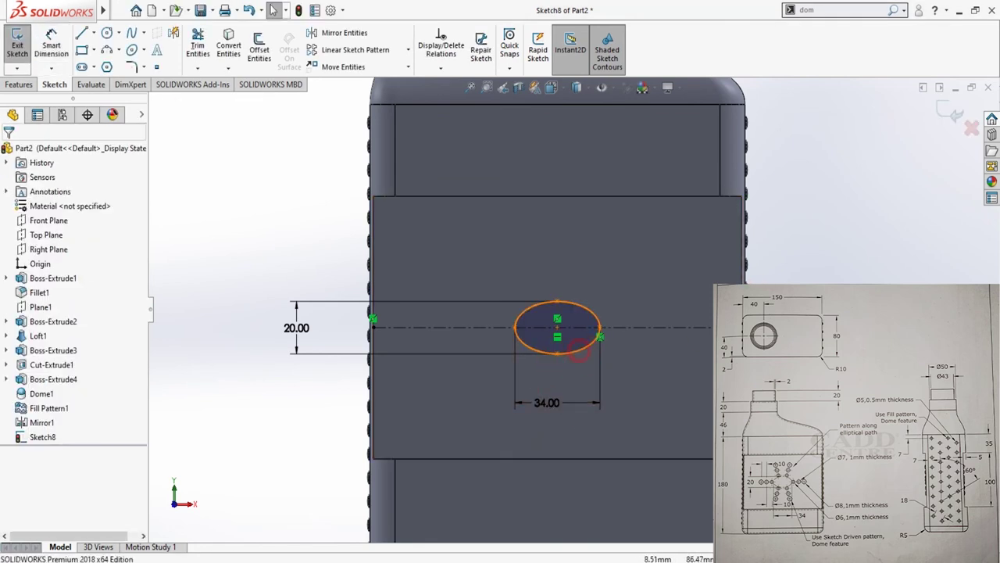
# Convert the ellipse to construction geometry and exit the sketch.
pyautogui.click(578, 349)
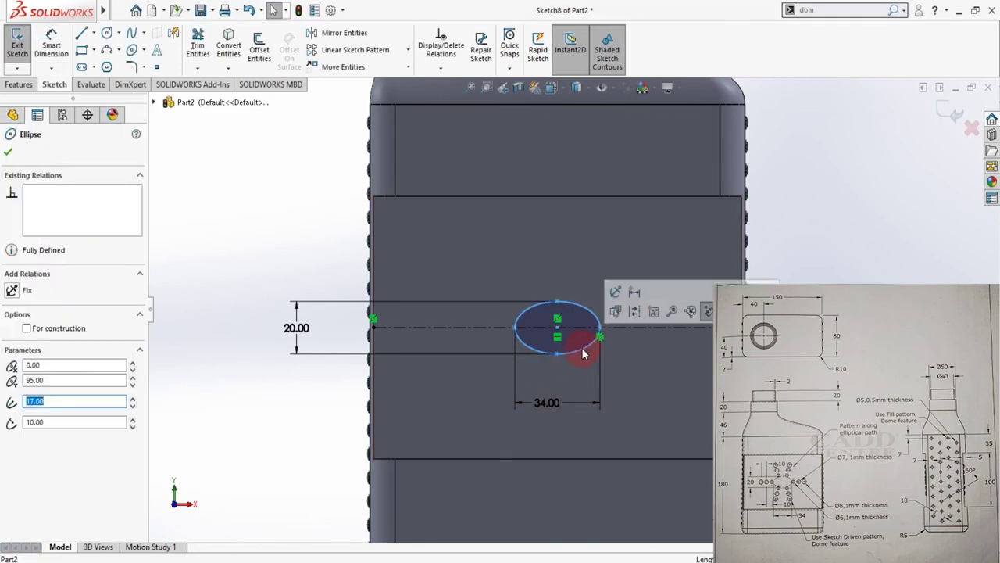
pyautogui.click(634, 312)
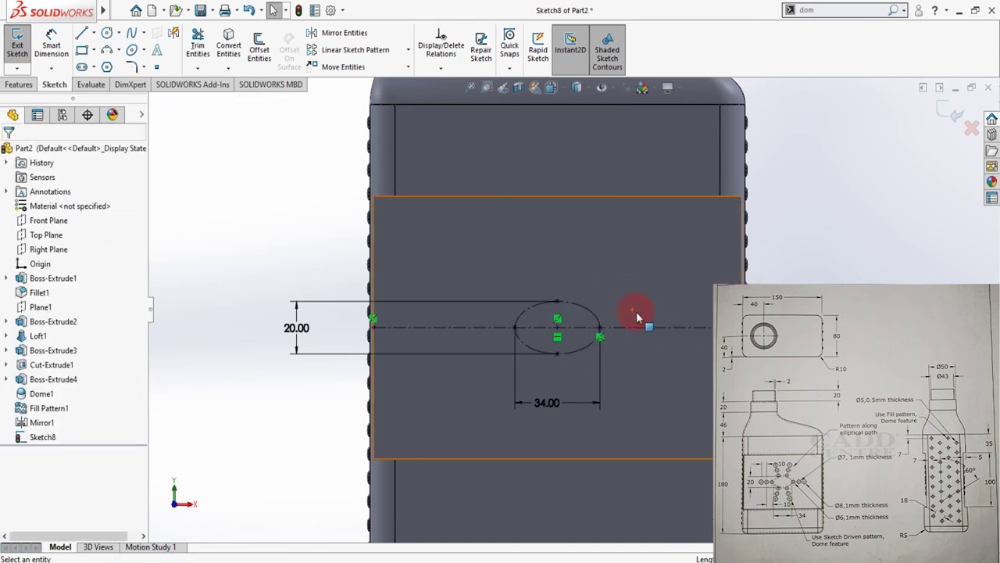
pyautogui.rightClick(916, 250)
pyautogui.click(918, 255)
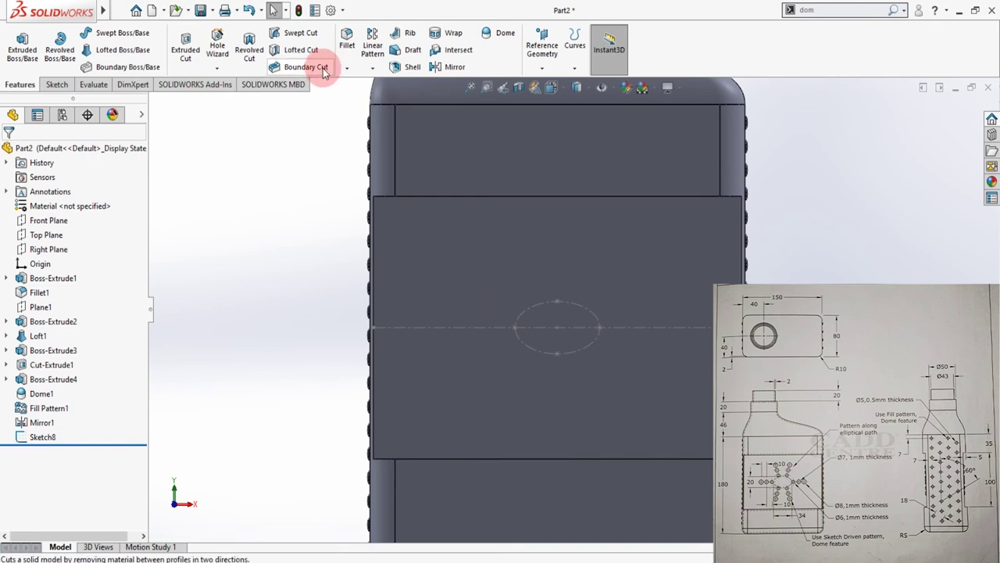
# Start a new sketch on the label panel face and draw a 6 mm diameter circle on the centerline, left of the ellipse.
pyautogui.click(440, 391)
pyautogui.click(494, 353)
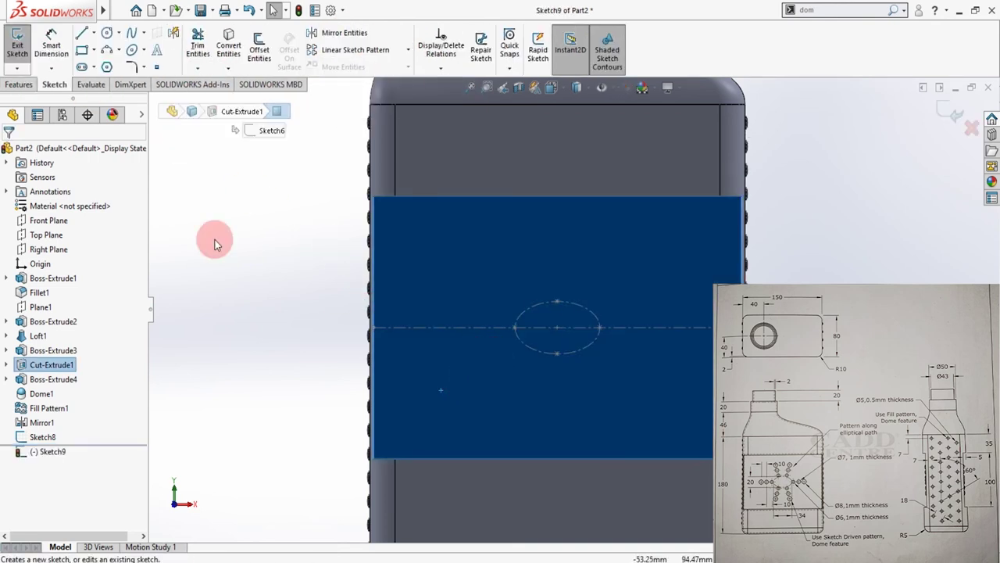
pyautogui.click(109, 36)
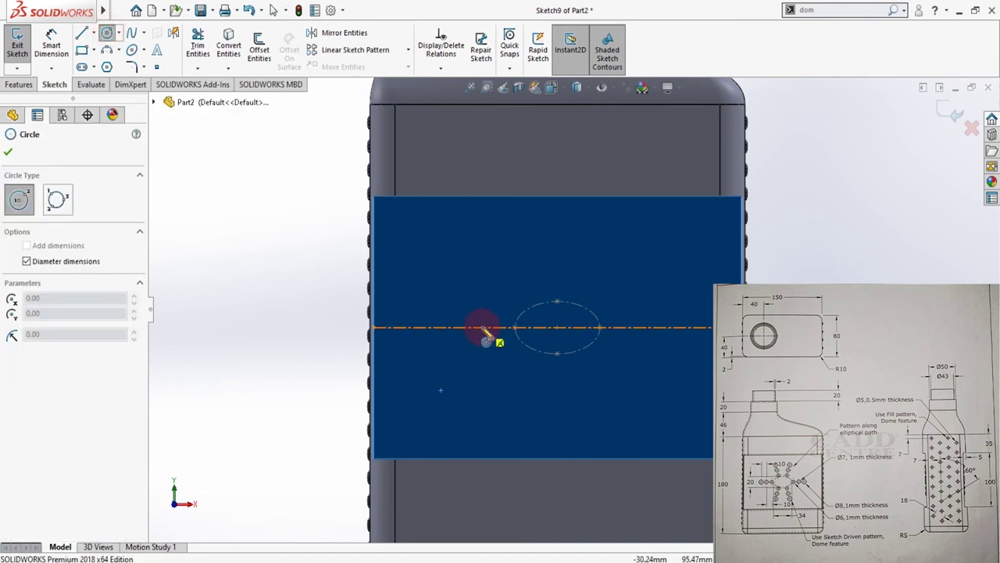
pyautogui.moveTo(479, 327); pyautogui.dragTo(492, 348)
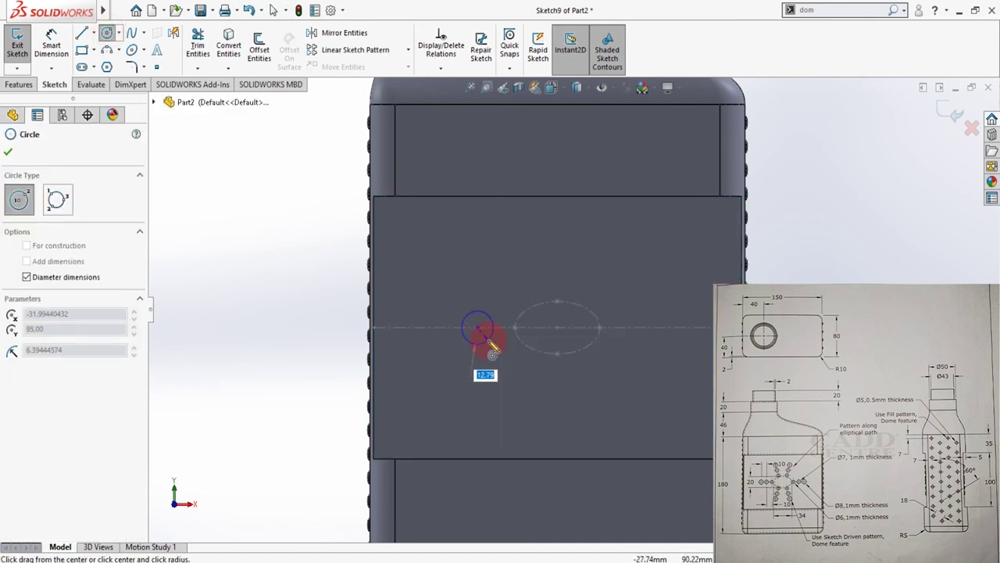
pyautogui.click(489, 349)
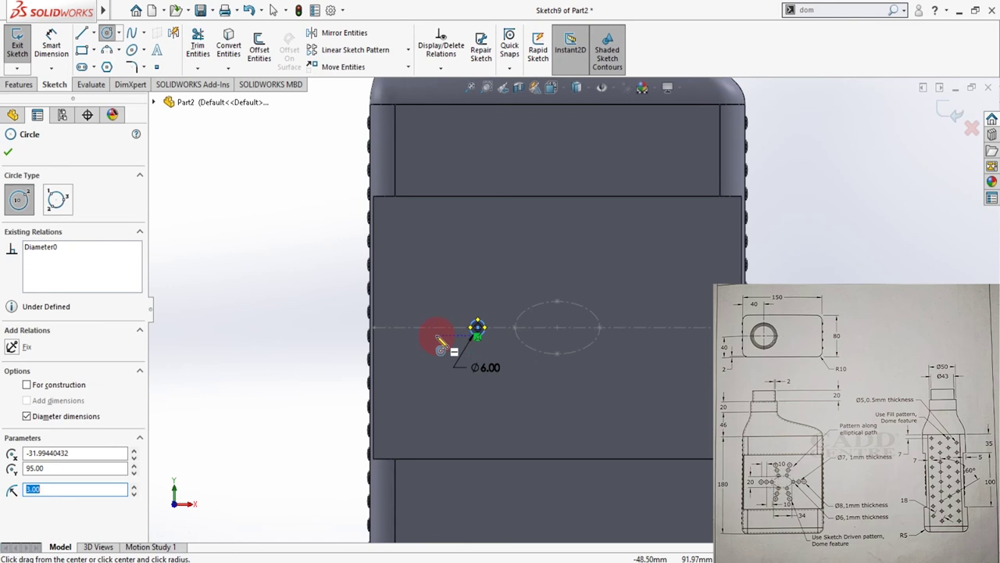
# Draw a 7 mm and an 8 mm diameter circle on the centerline, spaced outward to the left of the 6 mm circle.
pyautogui.moveTo(432, 327); pyautogui.dragTo(432, 349)
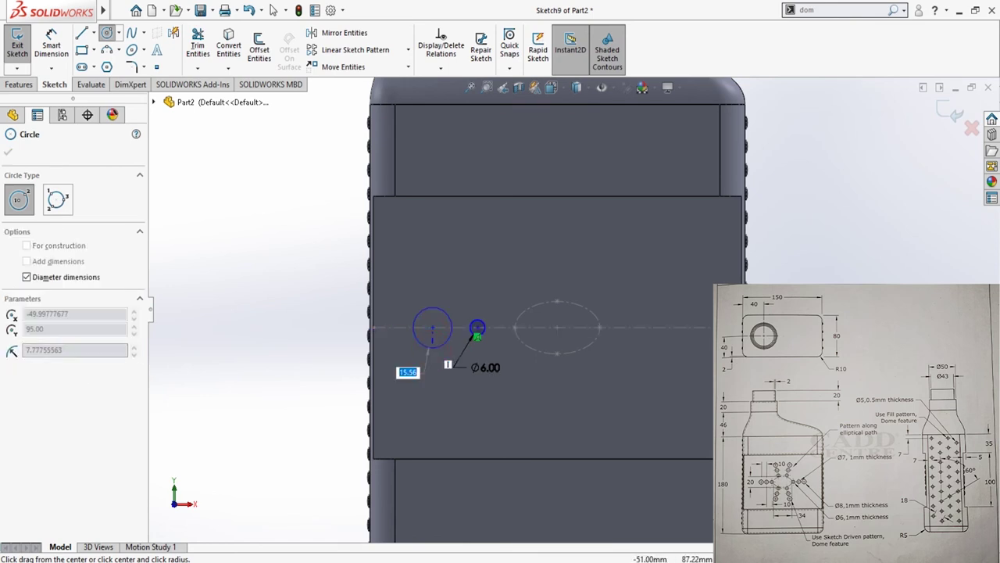
pyautogui.write('7')
pyautogui.click(434, 348)
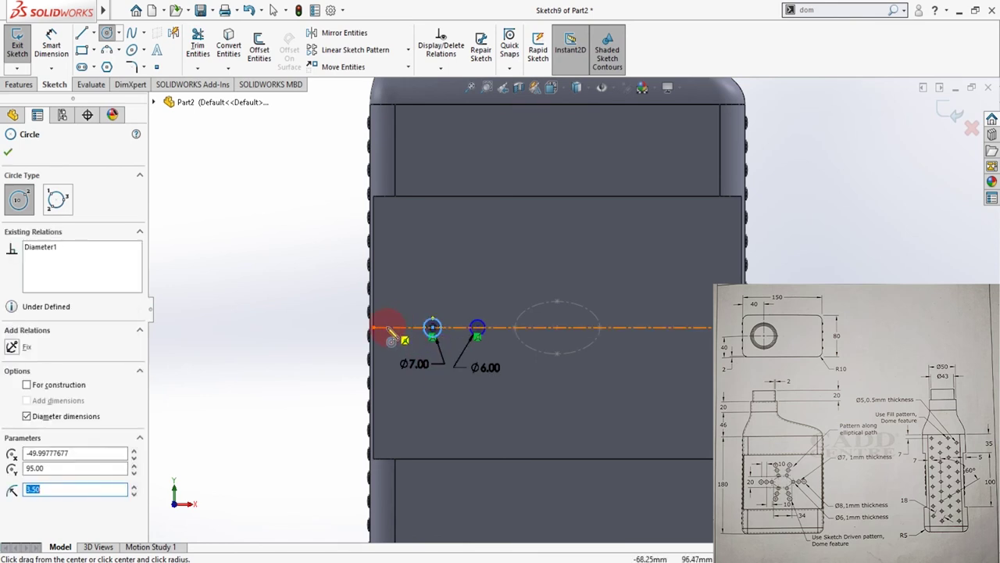
pyautogui.click(386, 328)
pyautogui.write('8')
pyautogui.click(394, 350)
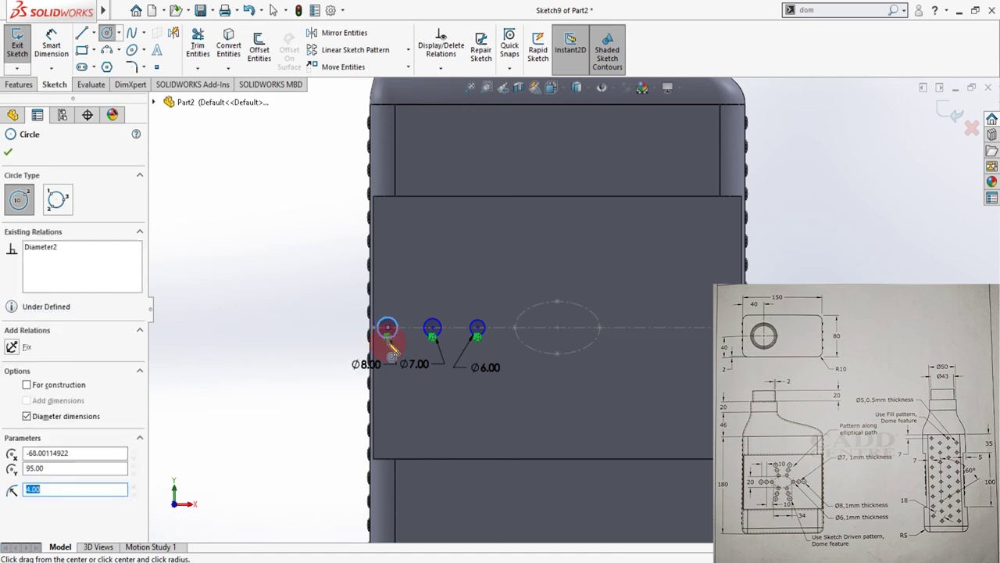
pyautogui.press('Escape')
# Dimension the center distances between the 8 mm and 7 mm circles and the 7 mm and 6 mm circles as 10 mm each.
pyautogui.press('d')
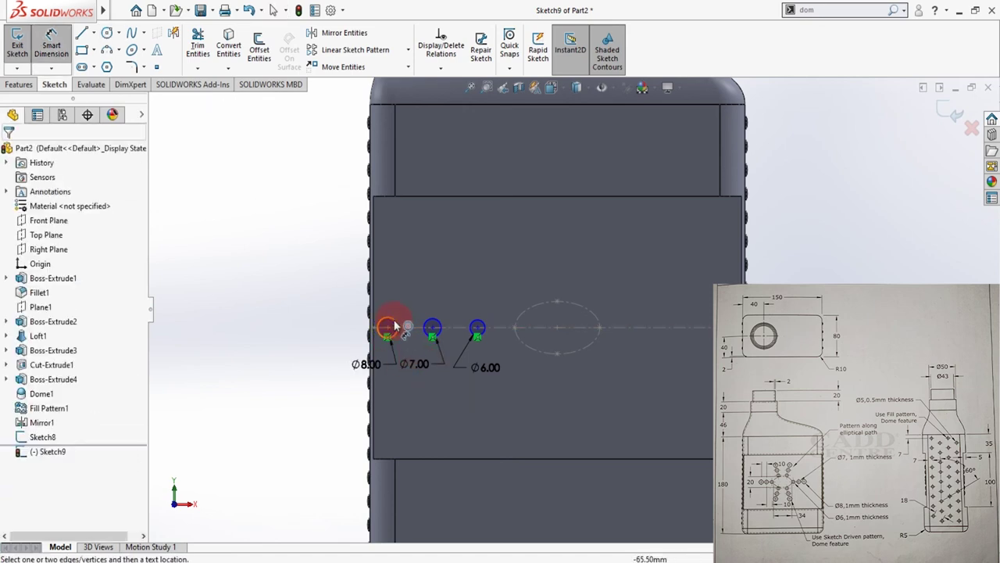
pyautogui.click(409, 327)
pyautogui.click(442, 327)
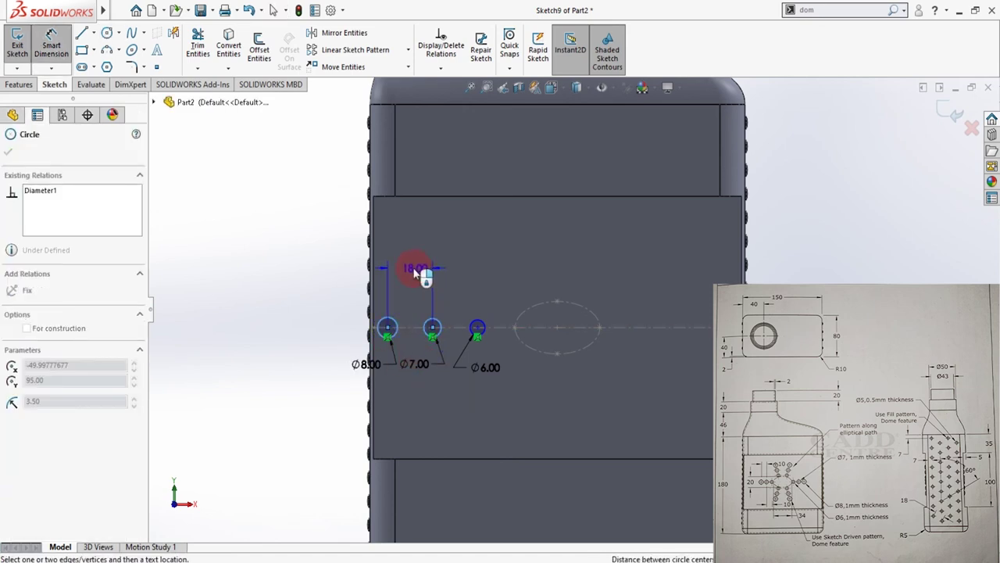
pyautogui.click(413, 268)
pyautogui.write('10')
pyautogui.press('Return')
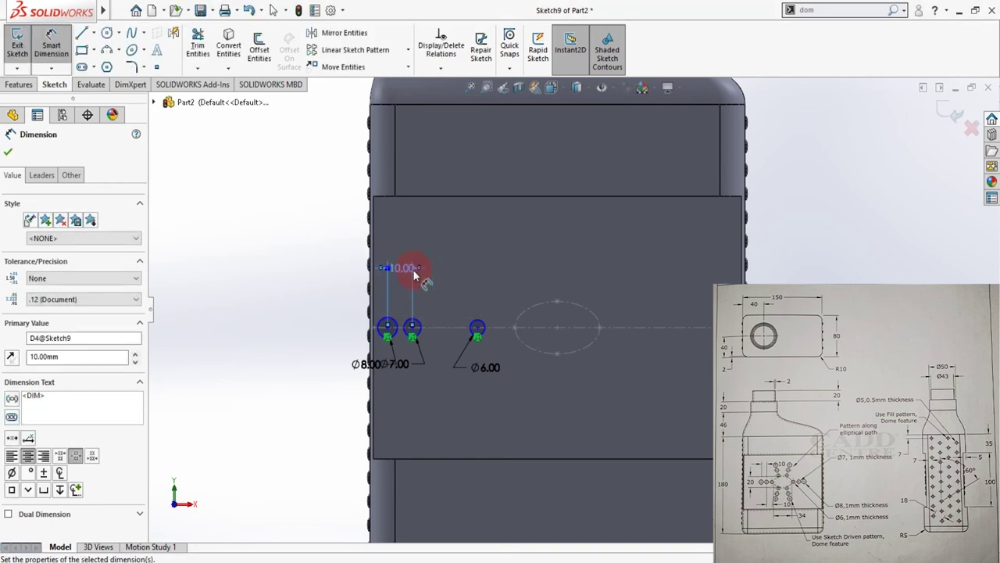
pyautogui.click(468, 331)
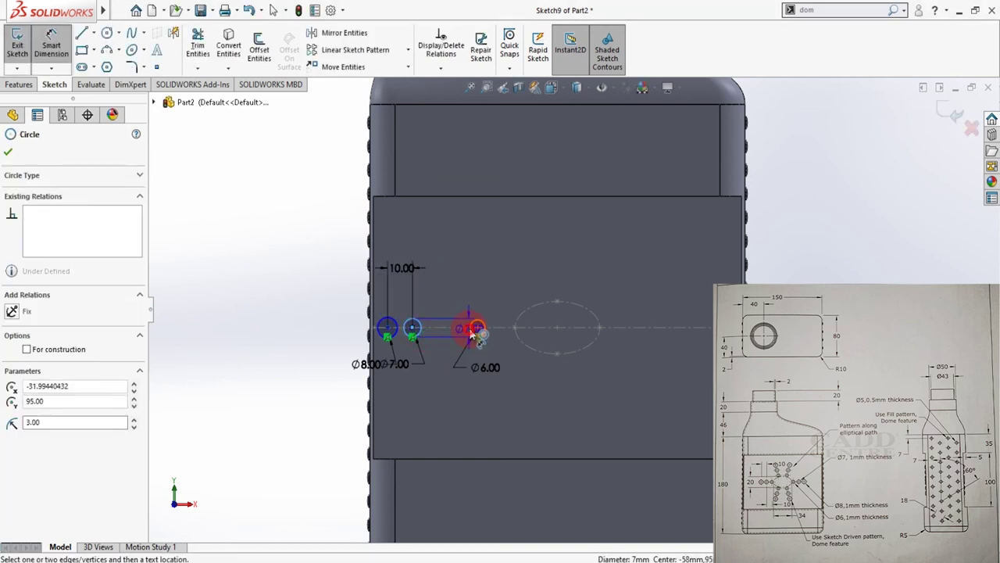
pyautogui.click(445, 288)
pyautogui.write('10')
pyautogui.press('Return')
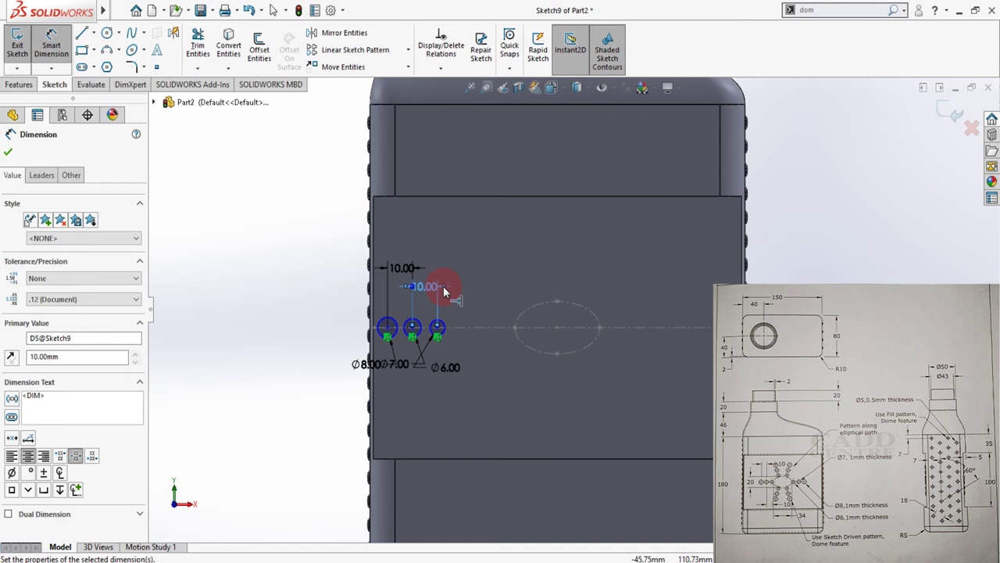
pyautogui.click(463, 313)
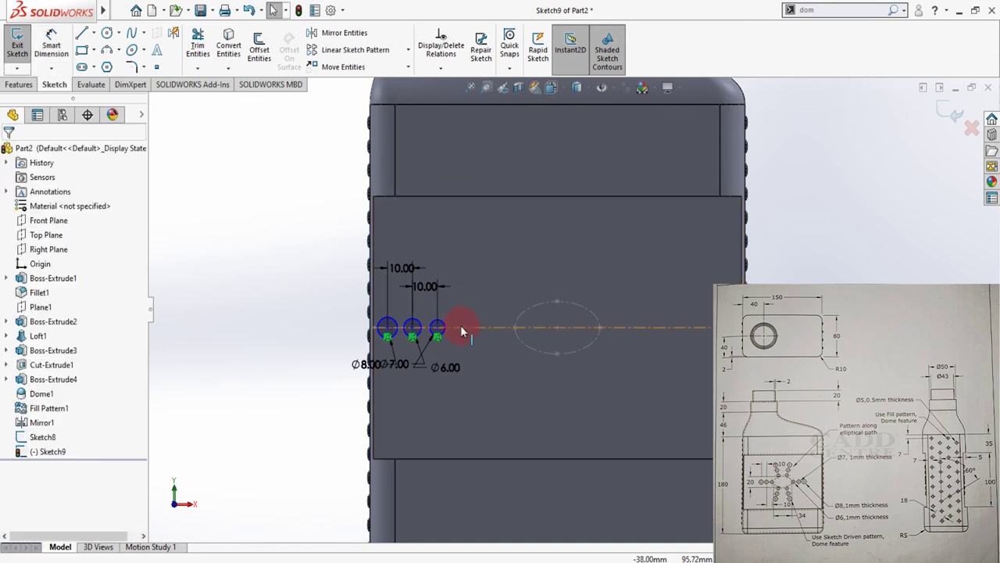
# Make the 6 mm circle tangent to the construction ellipse.
pyautogui.click(438, 326)
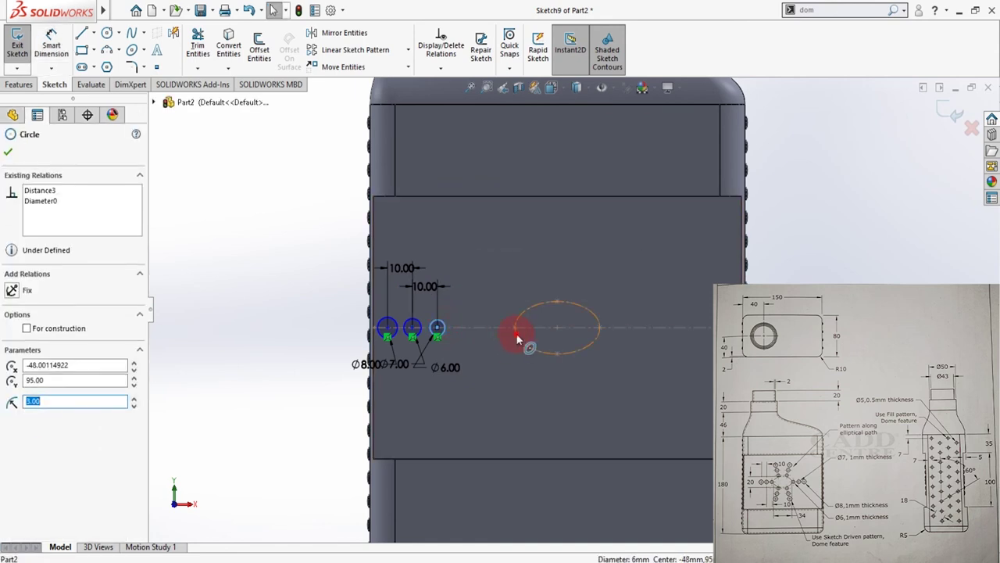
pyautogui.keyDown('ctrl'); pyautogui.click(516, 333); pyautogui.keyUp('ctrl')
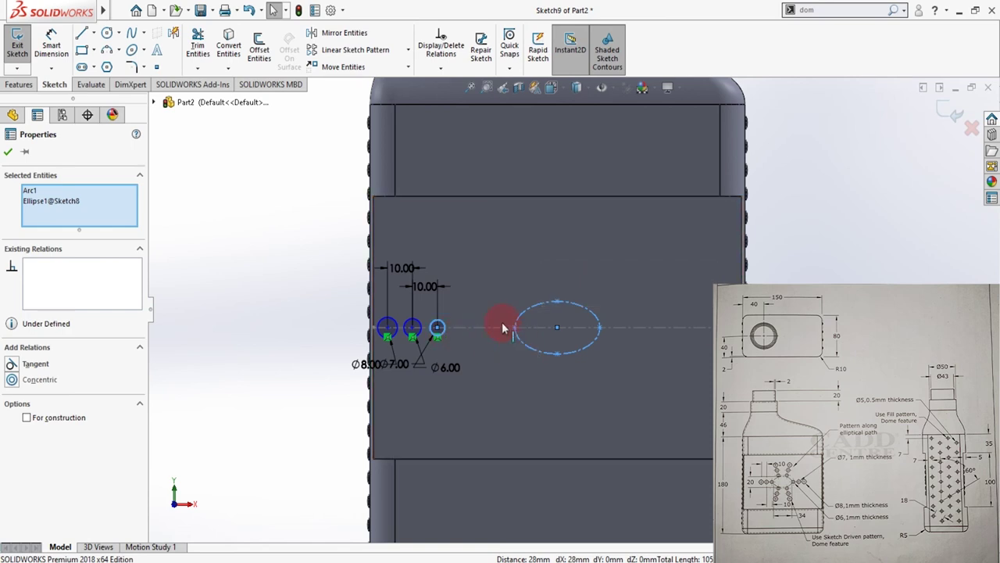
pyautogui.click(11, 364)
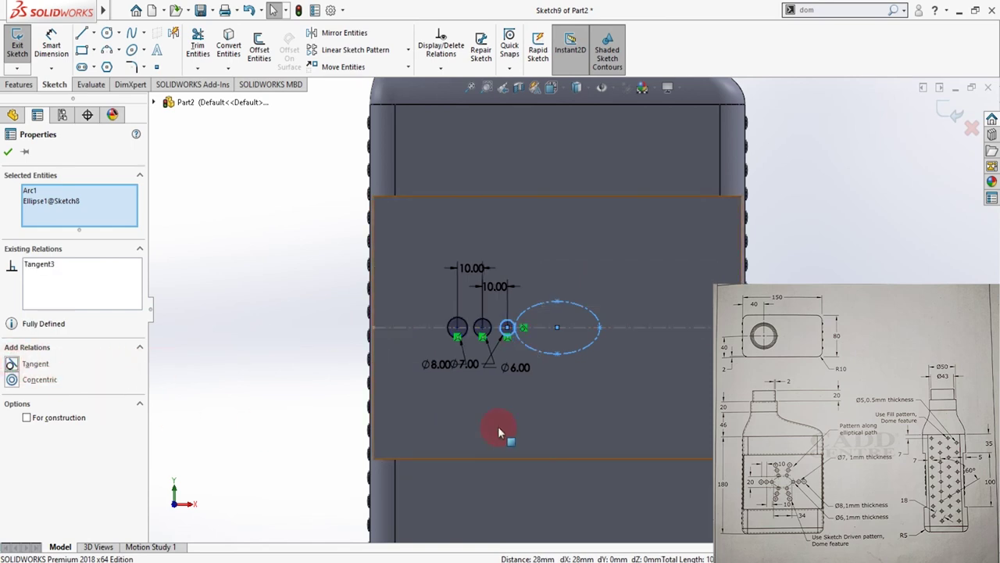
pyautogui.press('Escape')
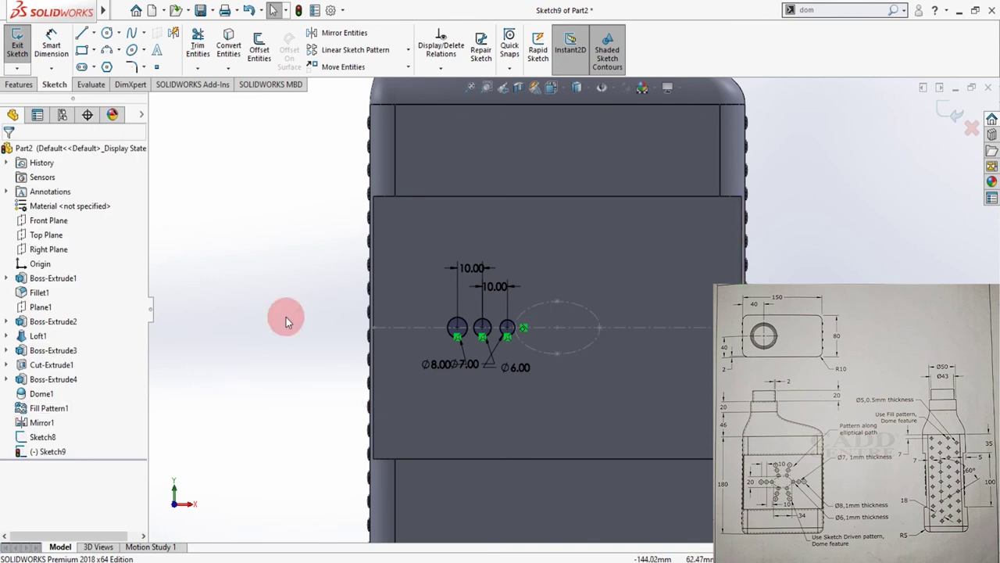
# Extrude the three circles as a blind boss 1 mm outward from the label panel, merged with the body.
pyautogui.click(18, 84)
pyautogui.click(22, 45)
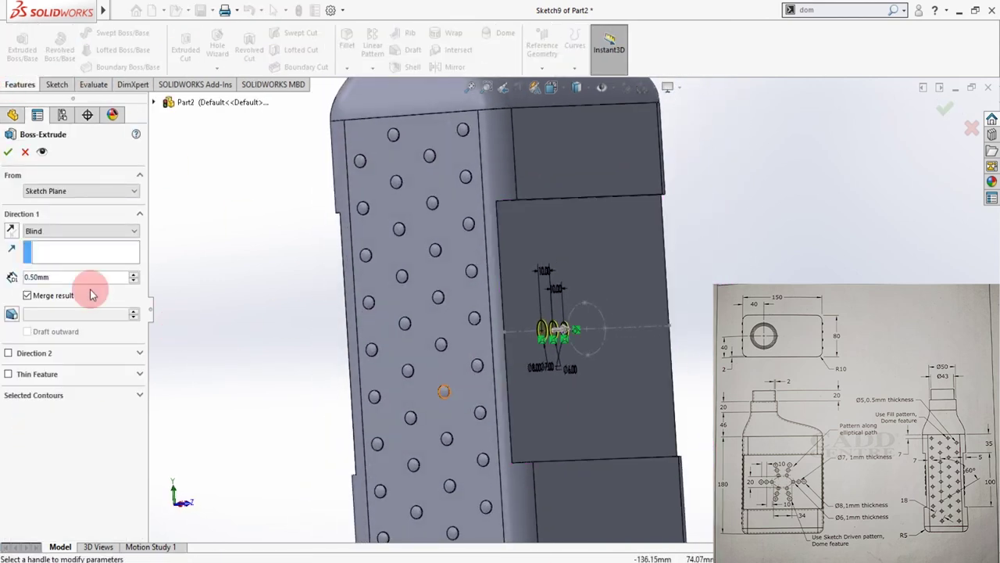
pyautogui.click(13, 278)
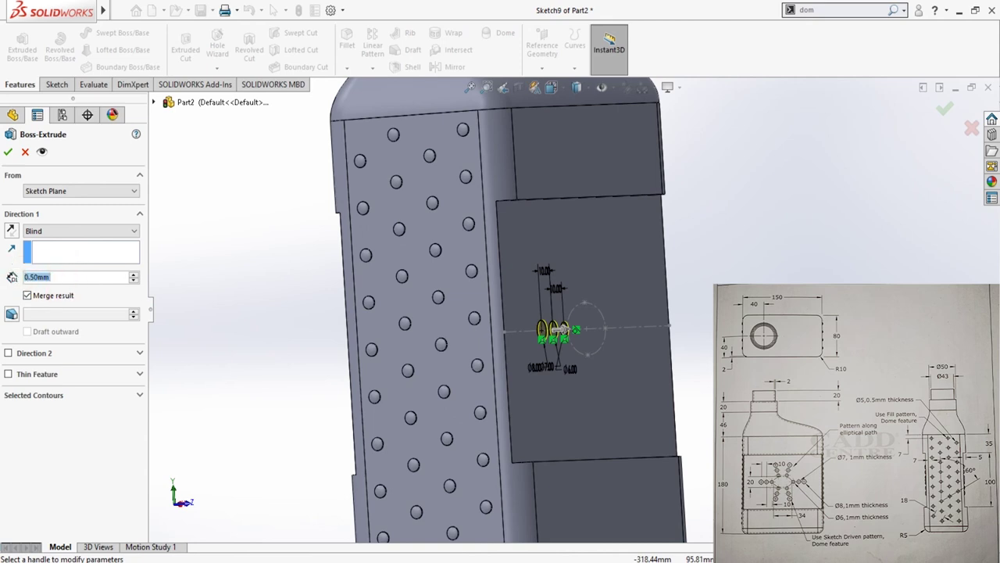
pyautogui.write('1')
pyautogui.click(63, 286)
pyautogui.click(10, 151)
# Start a Dome feature and select the outer faces of the three circular bosses on the label panel.
pyautogui.scroll(-3, 696, 346)
pyautogui.moveTo(660, 310); pyautogui.dragTo(531, 332, button='middle')
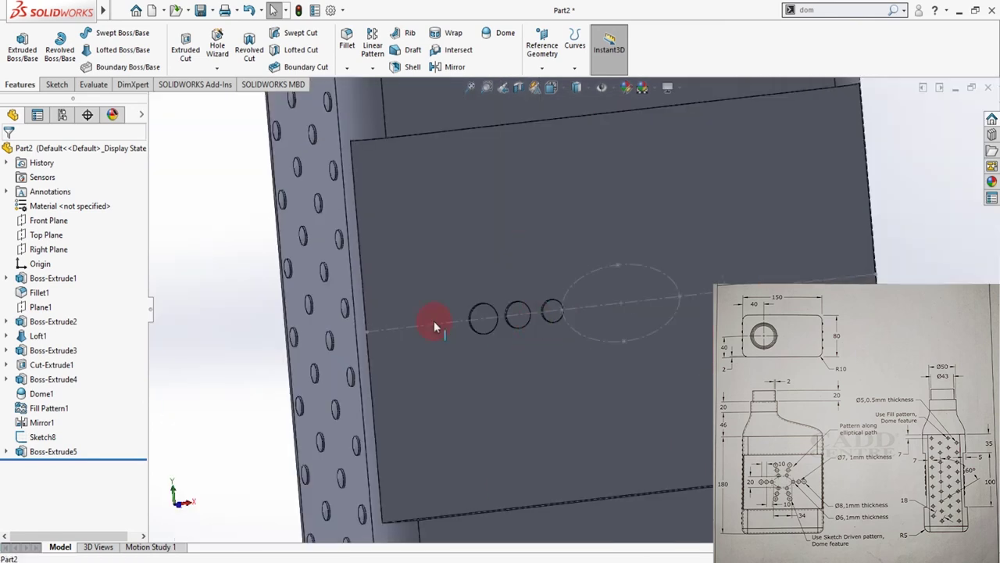
pyautogui.click(504, 33)
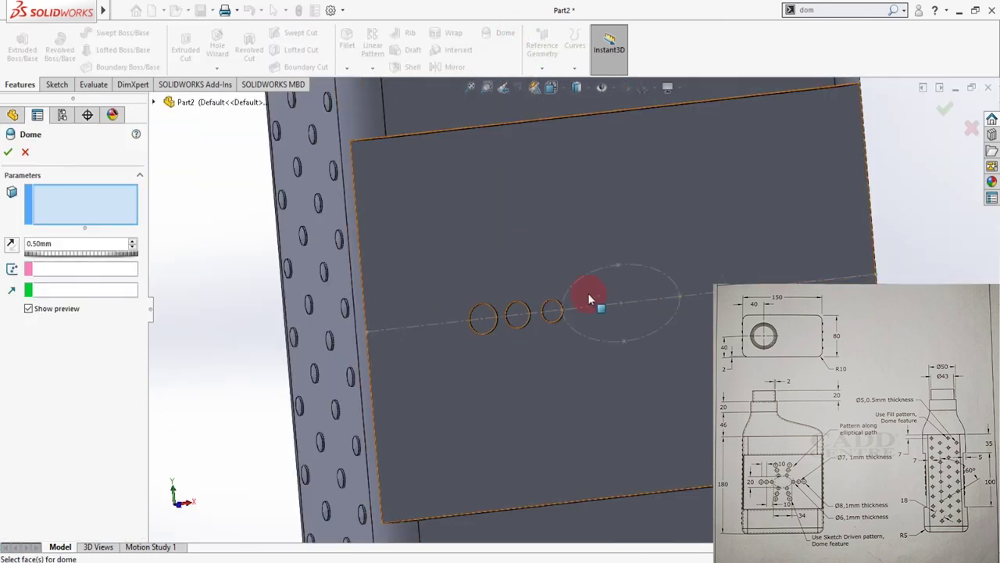
pyautogui.scroll(-2, 481, 328)
pyautogui.click(479, 314)
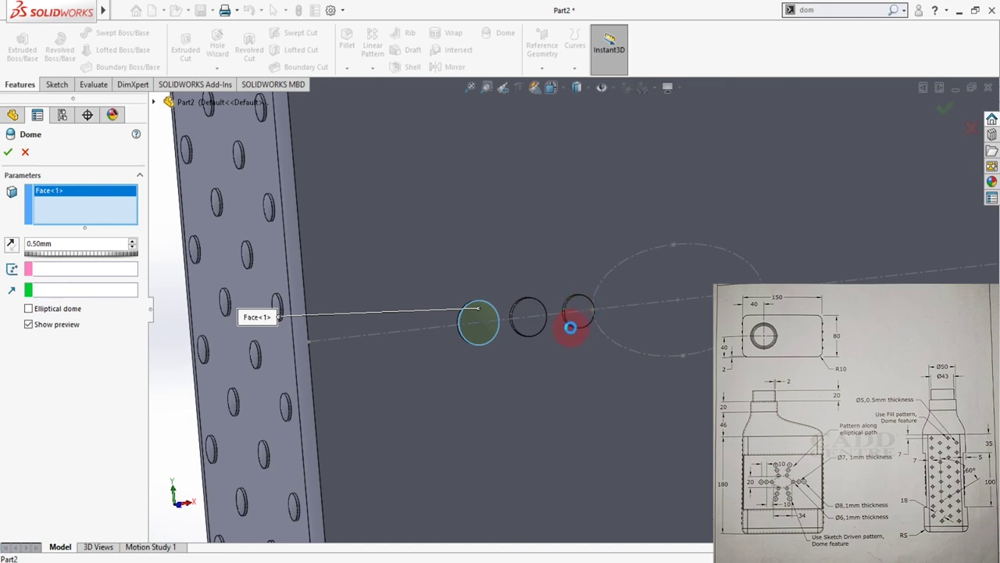
pyautogui.click(528, 317)
pyautogui.moveTo(578, 342); pyautogui.dragTo(576, 294, button='middle')
pyautogui.click(577, 295)
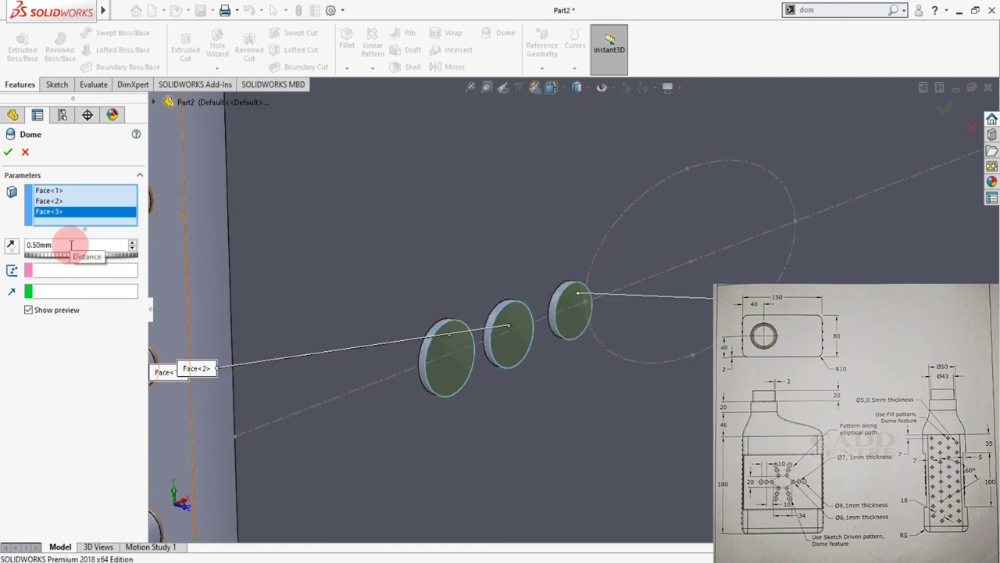
# Set the dome distance to 1 mm, check the bosses' profile from the left side, and create the dome.
pyautogui.moveTo(446, 404); pyautogui.dragTo(196, 275, button='middle')
pyautogui.moveTo(71, 249); pyautogui.dragTo(3, 248)
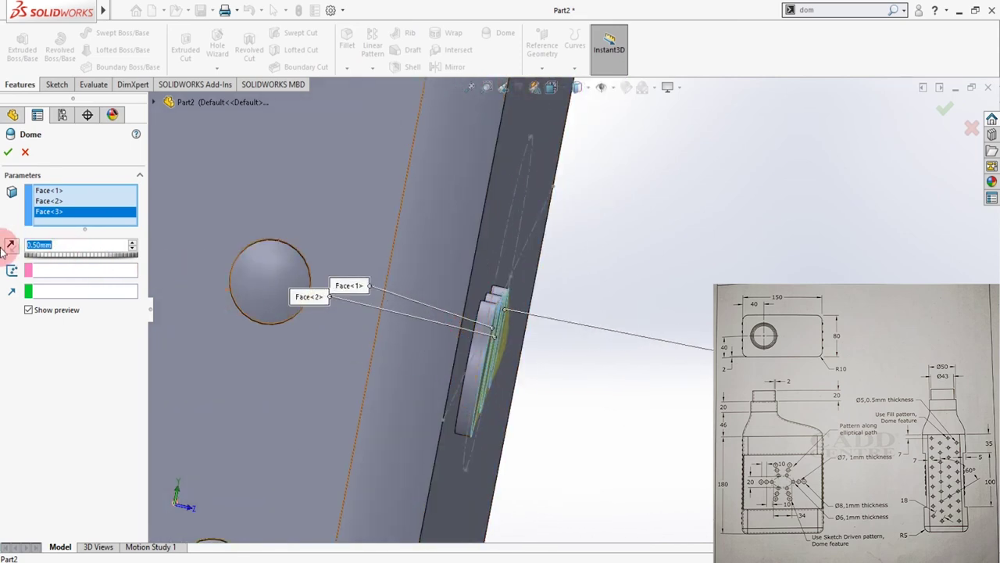
pyautogui.moveTo(576, 446)
pyautogui.mouseDown(button='middle')
pyautogui.moveTo(581, 415)
pyautogui.moveTo(582, 435)
pyautogui.mouseUp(button='middle')
pyautogui.moveTo(588, 356); pyautogui.dragTo(558, 89, button='middle')
pyautogui.click(555, 88)
pyautogui.click(473, 357)
pyautogui.scroll(-8, 658, 397)
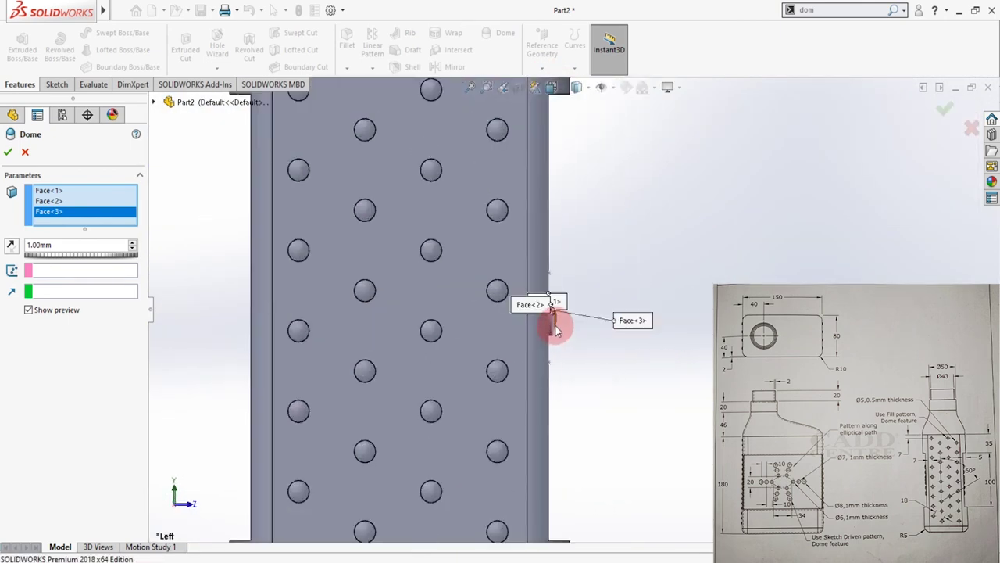
pyautogui.scroll(4, 608, 408)
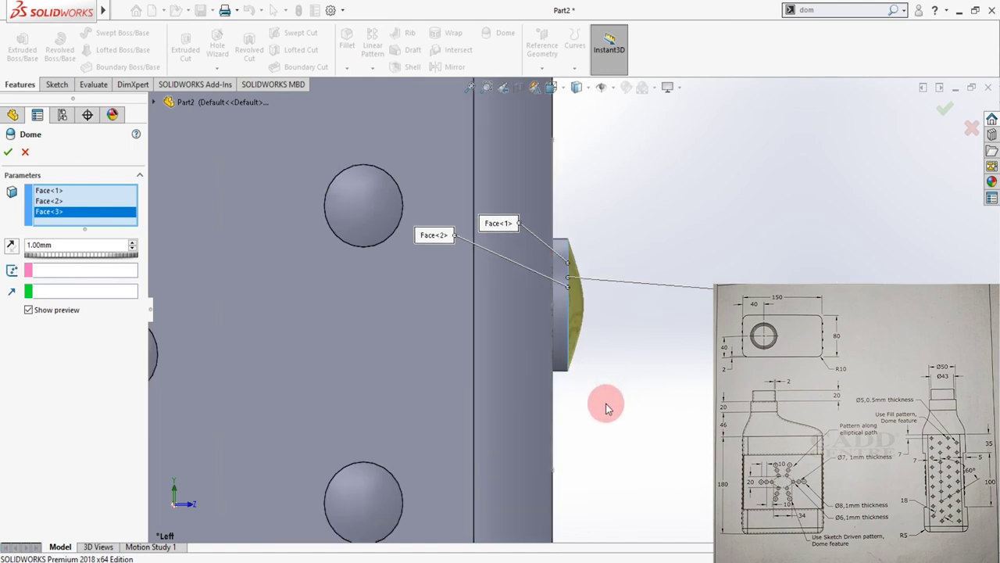
pyautogui.moveTo(617, 384); pyautogui.dragTo(565, 359, button='middle')
pyautogui.scroll(-5, 469, 303)
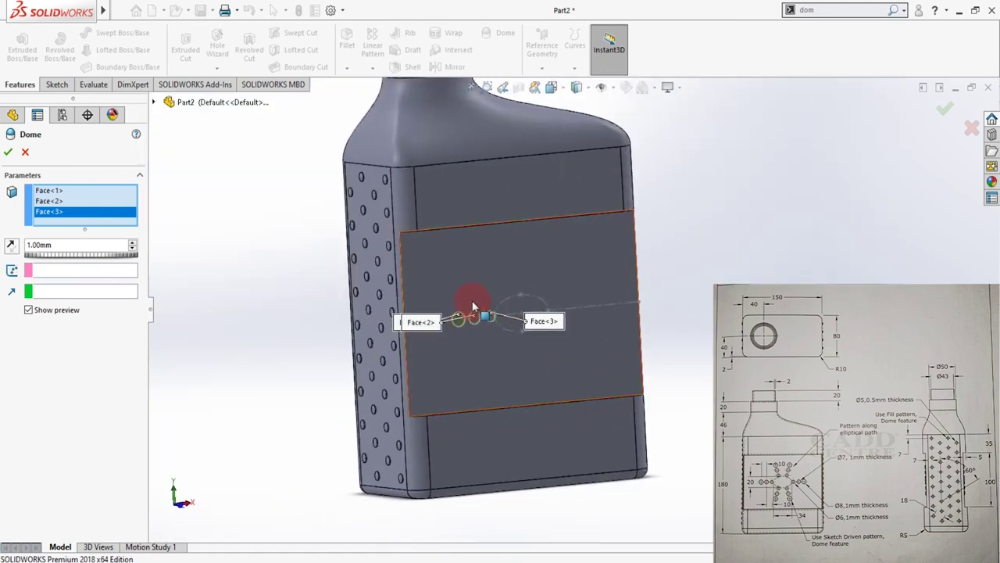
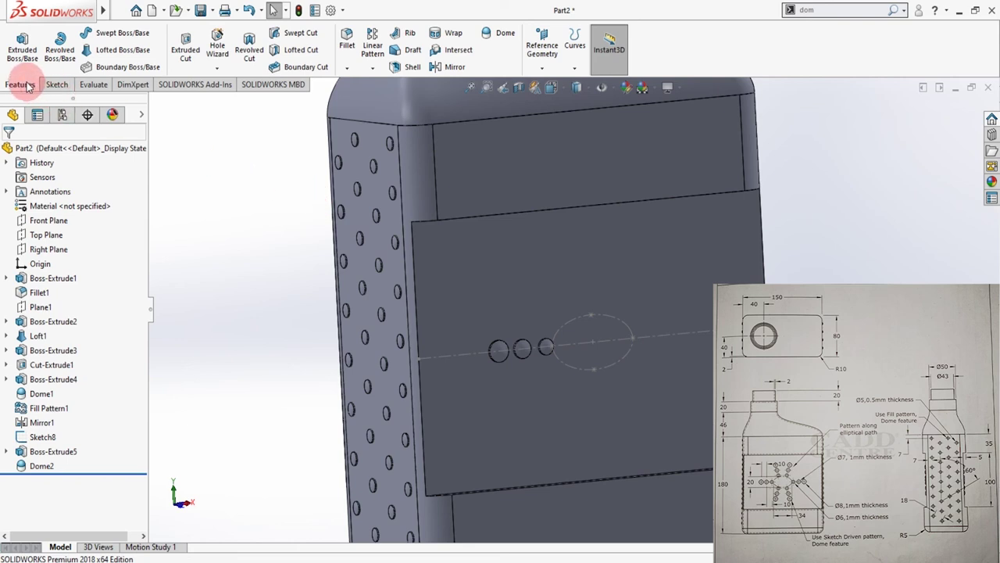
# Start a Curve Driven Pattern with the construction ellipse as the path for Direction 1.
pyautogui.click(372, 68)
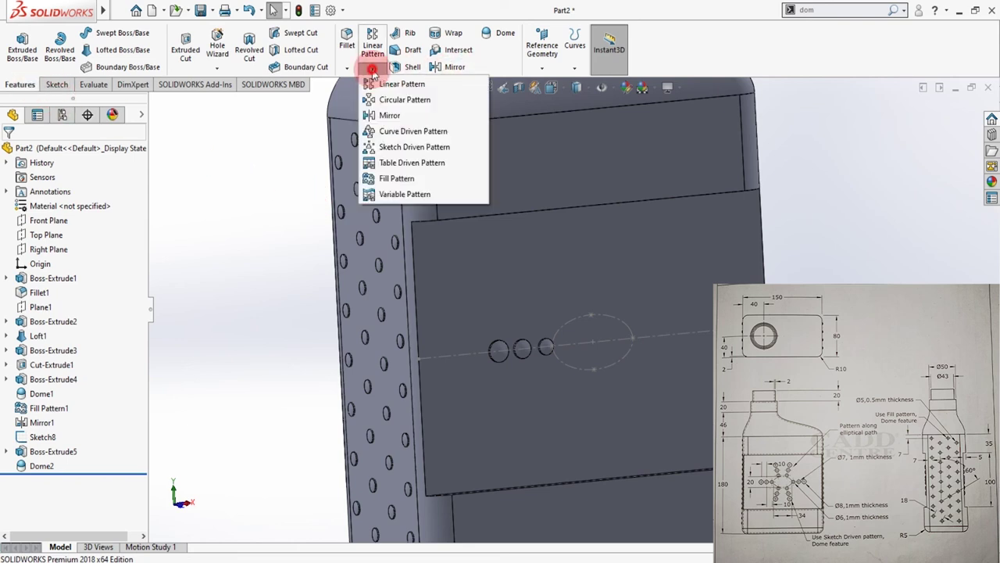
pyautogui.click(408, 133)
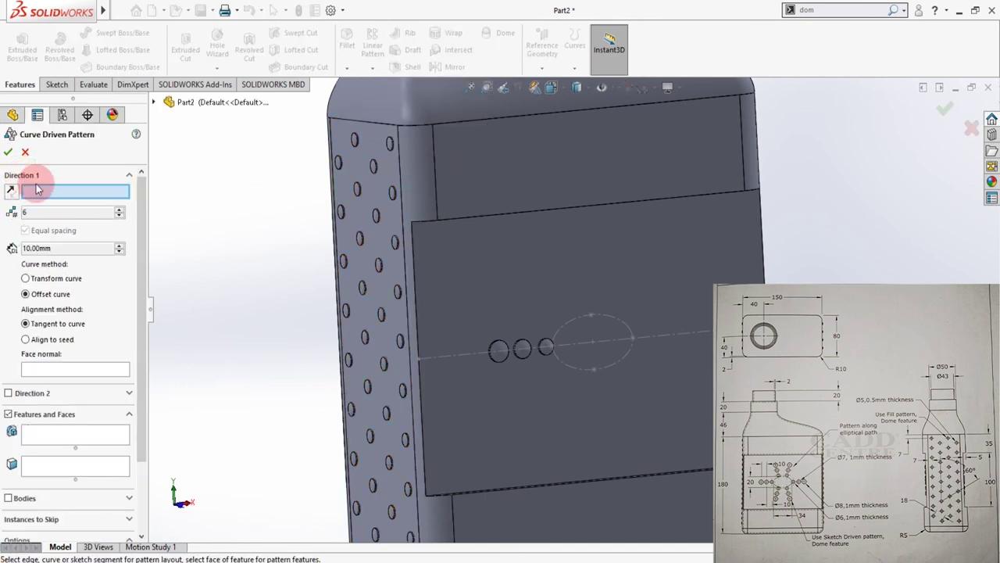
pyautogui.click(479, 314)
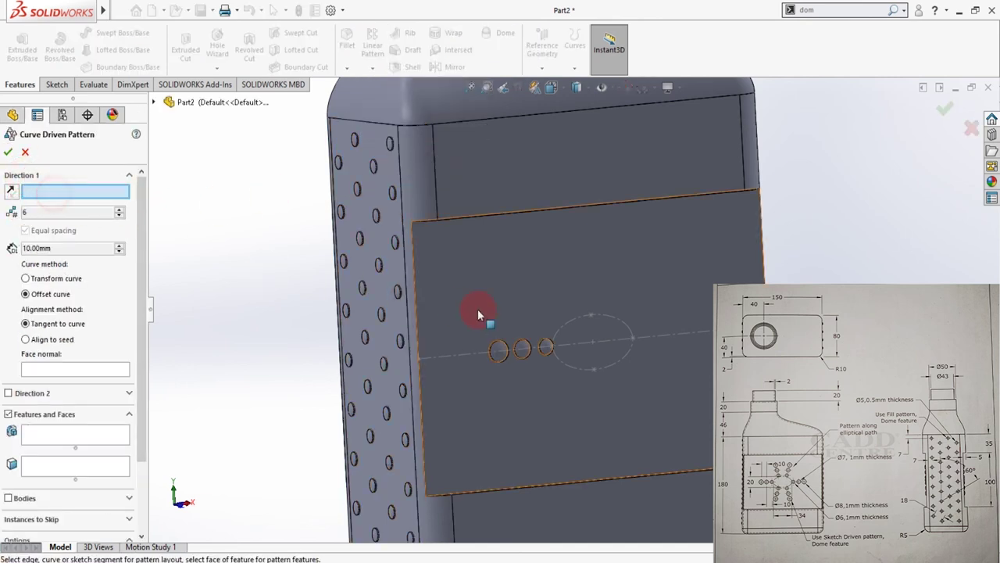
pyautogui.click(572, 324)
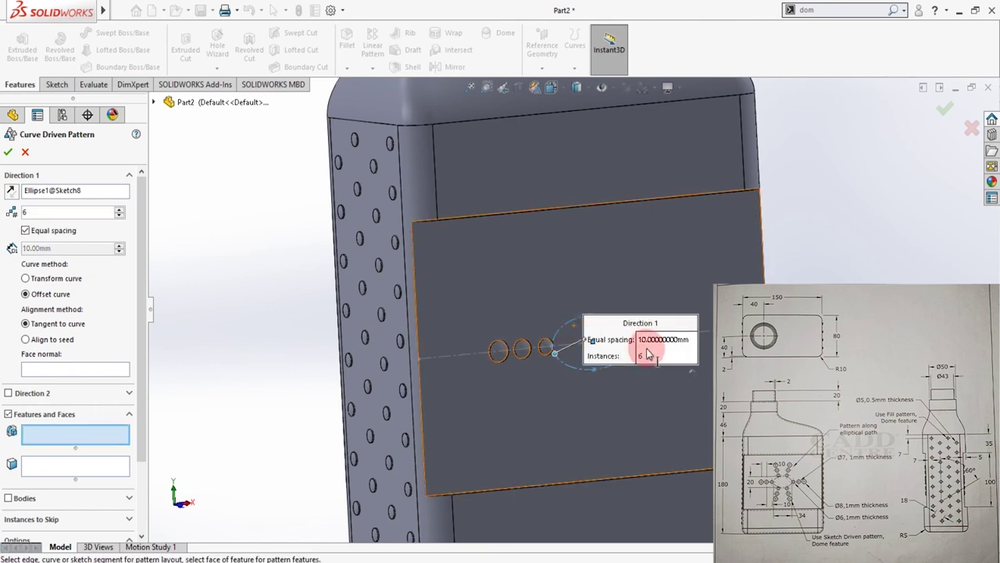
pyautogui.moveTo(631, 320); pyautogui.dragTo(557, 426)
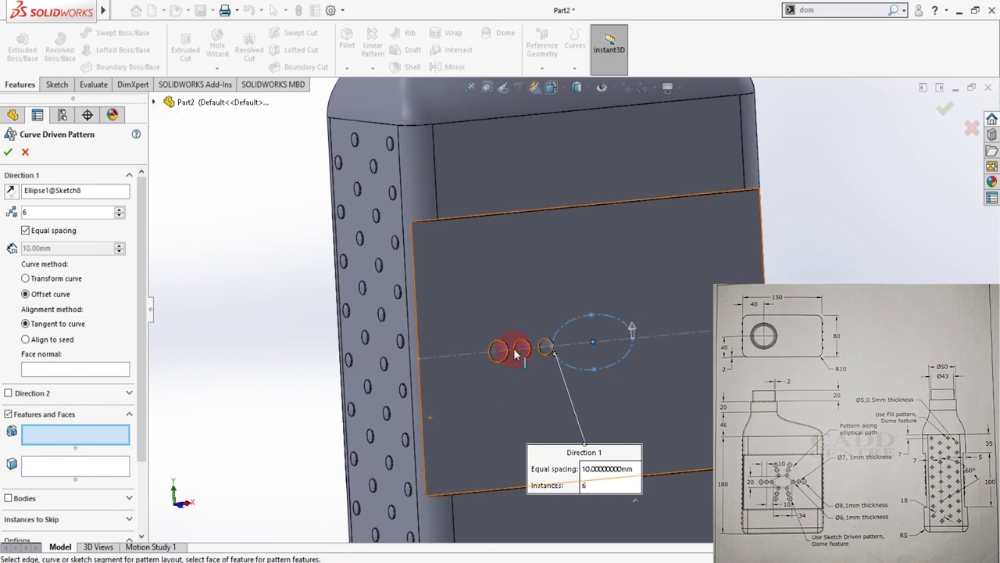
# Pattern Boss-Extrude5 and Dome2 around the ellipse with 6 equally spaced instances, using offset curve and tangent to curve.
pyautogui.click(153, 102)
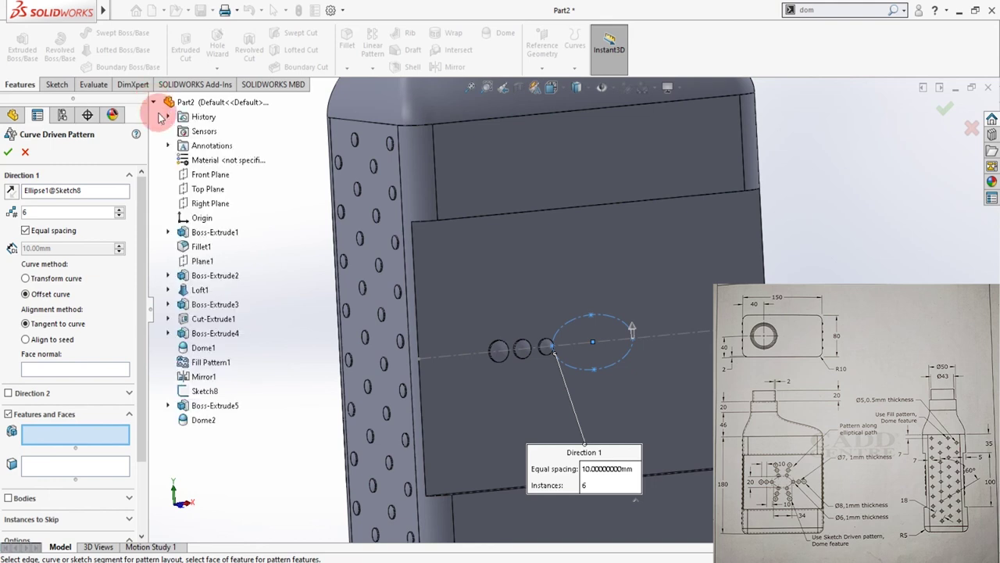
pyautogui.click(224, 406)
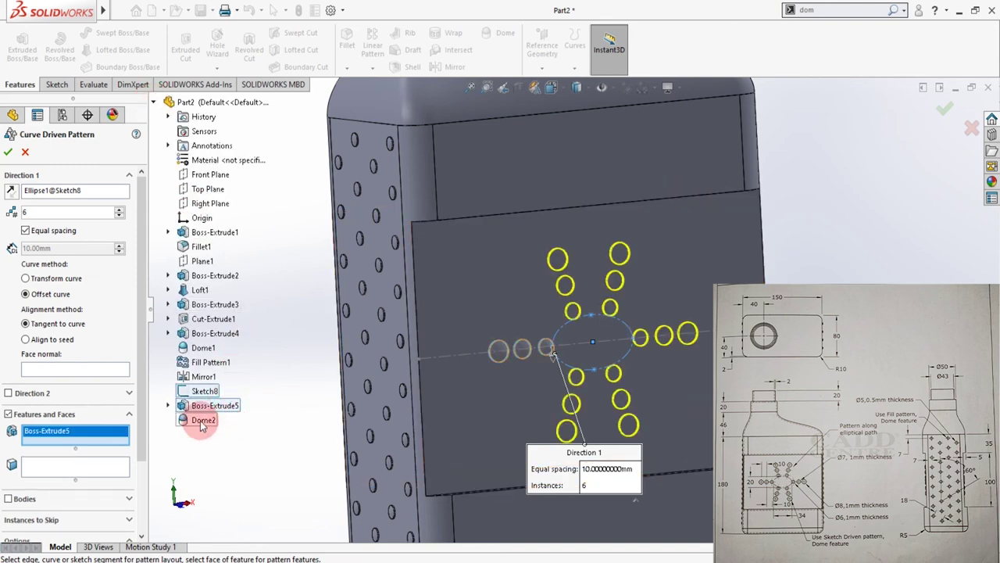
pyautogui.click(201, 421)
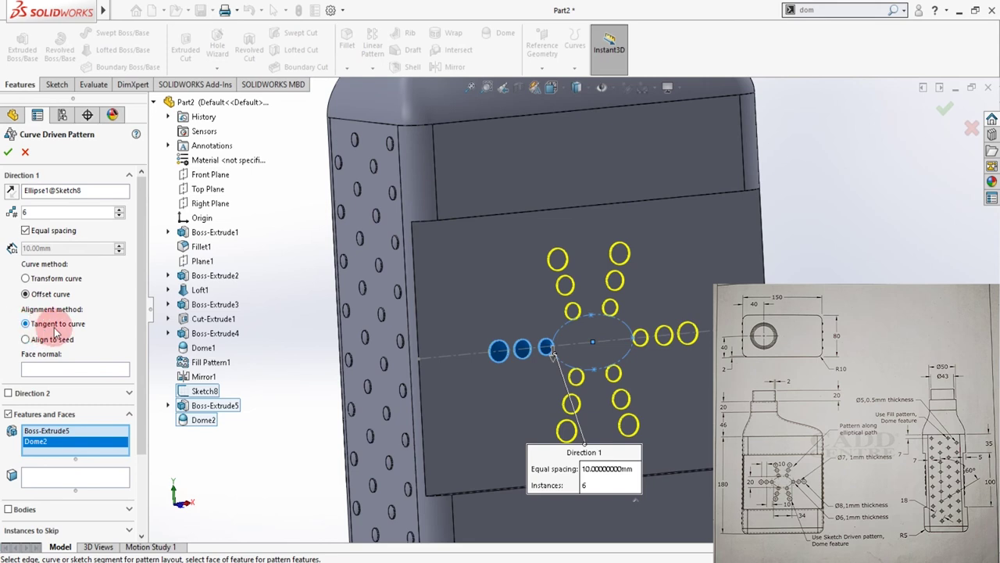
pyautogui.moveTo(138, 353); pyautogui.dragTo(47, 469)
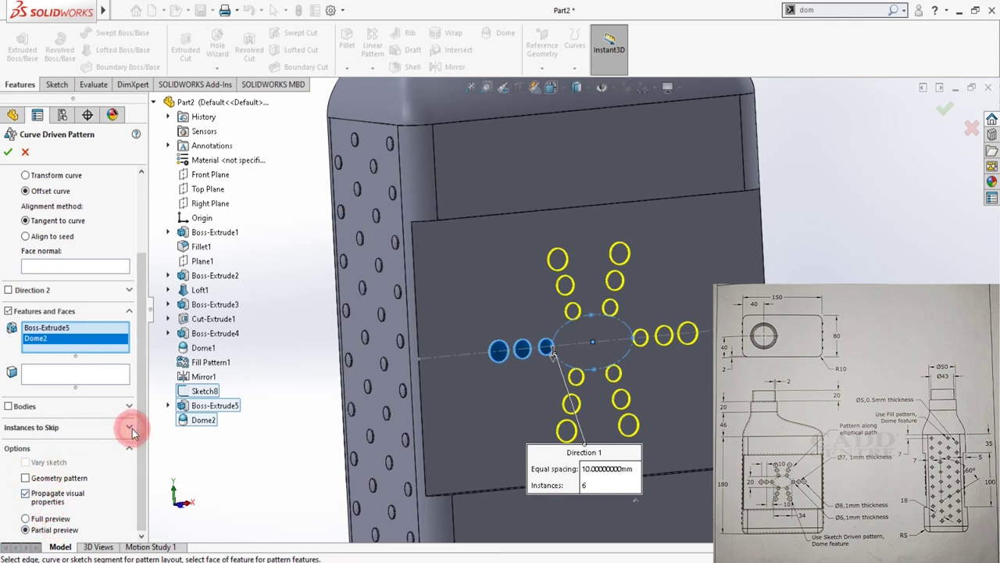
pyautogui.moveTo(134, 433); pyautogui.dragTo(146, 335)
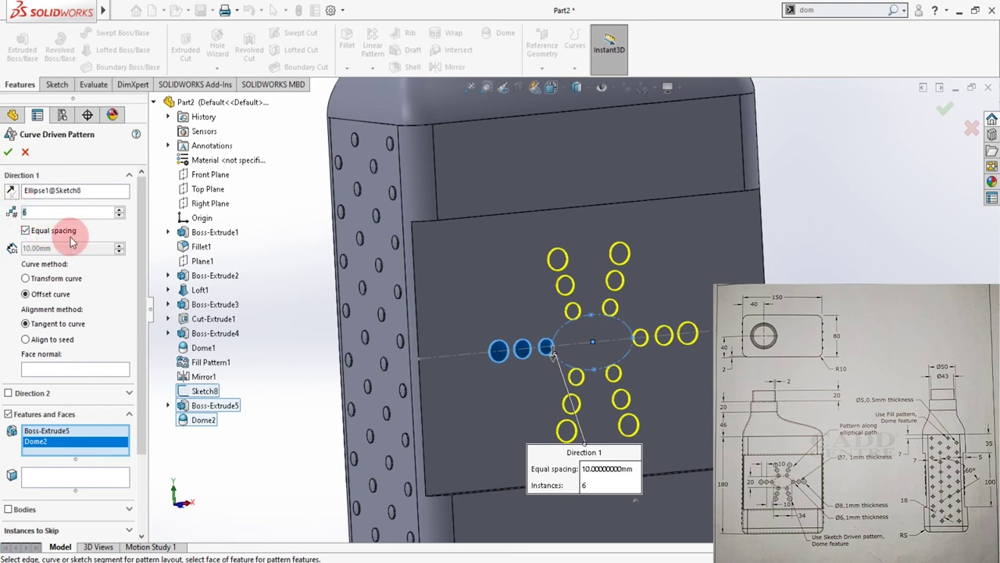
pyautogui.write('8')
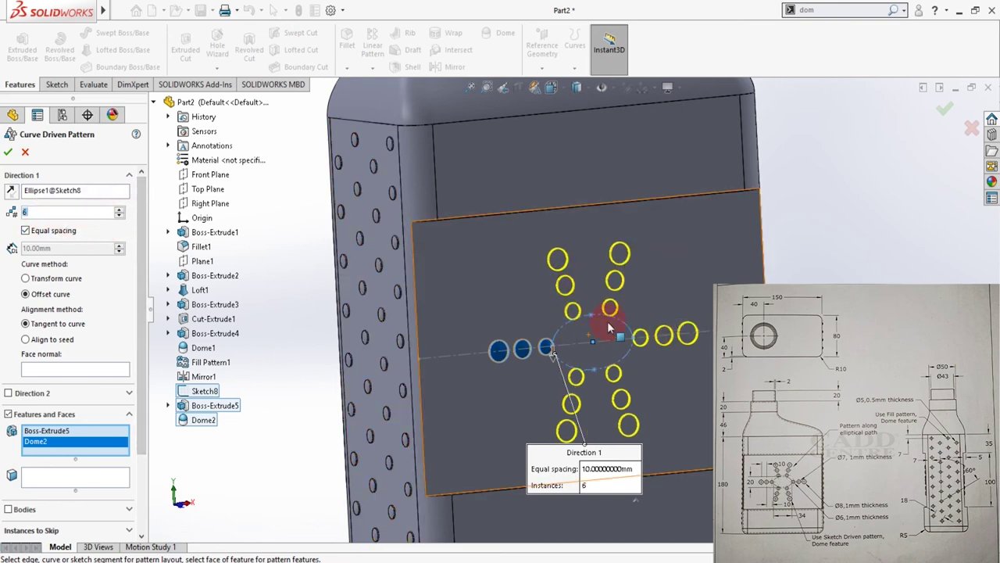
pyautogui.click(9, 153)
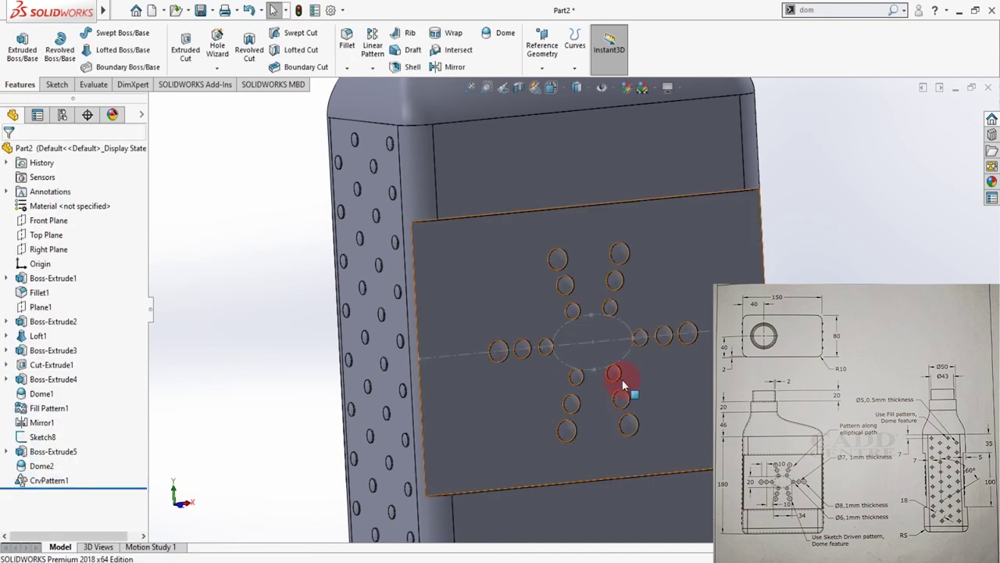
# Hide Sketch8, the construction ellipse sketch on the label panel, and check the patterned bosses from several sides.
pyautogui.scroll(3, 622, 379)
pyautogui.moveTo(641, 390); pyautogui.dragTo(595, 366, button='middle')
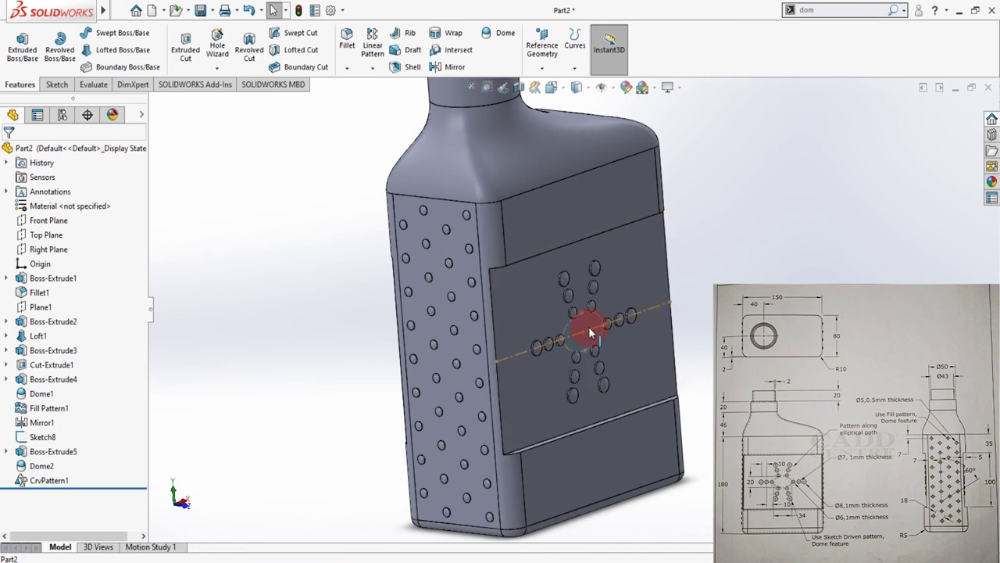
pyautogui.click(589, 330)
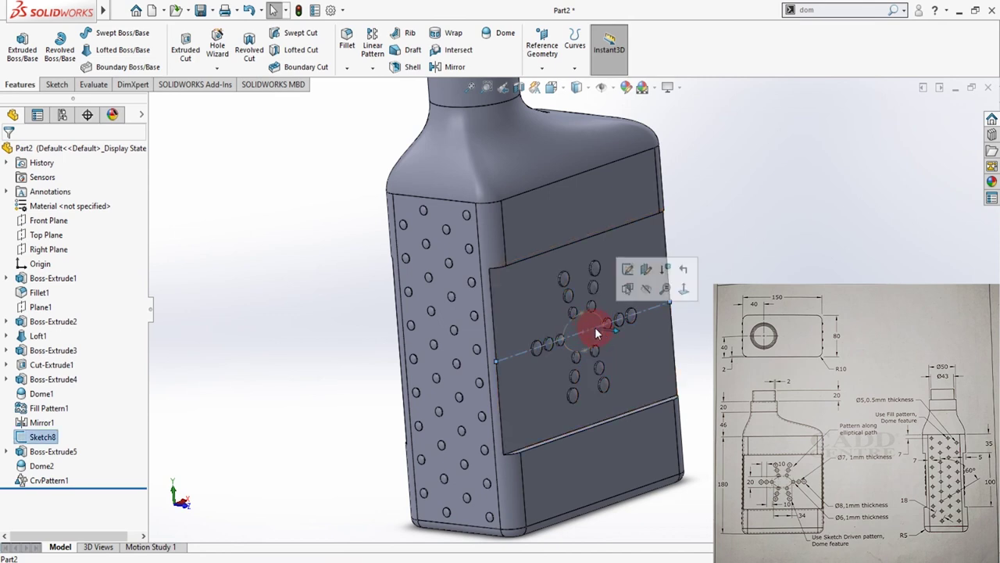
pyautogui.click(649, 289)
pyautogui.moveTo(597, 380); pyautogui.dragTo(575, 302, button='middle')
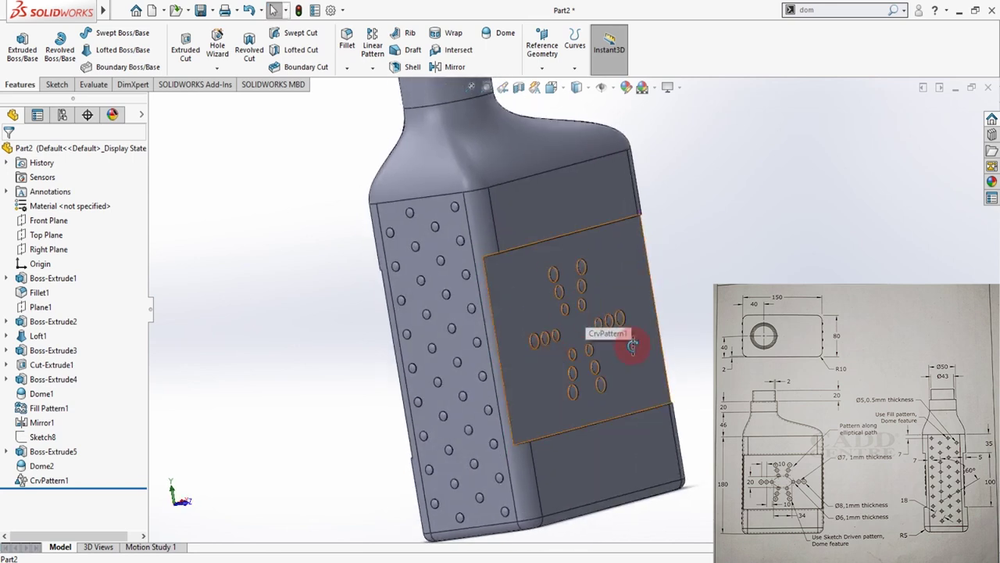
pyautogui.moveTo(633, 344); pyautogui.dragTo(380, 341, button='middle')
pyautogui.click(383, 268)
pyautogui.click(645, 391)
pyautogui.moveTo(645, 390); pyautogui.dragTo(607, 413, button='middle')
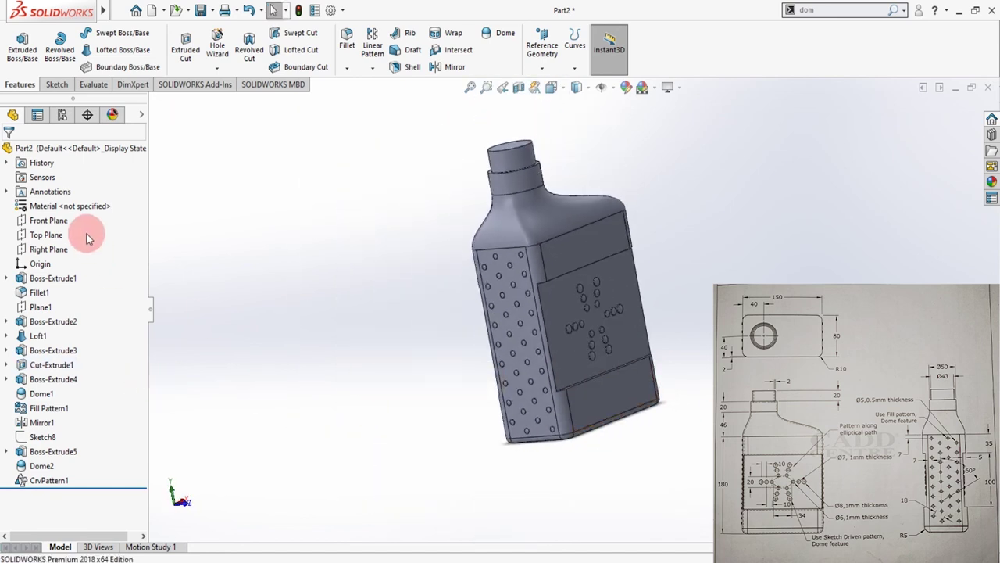
# Mirror Boss-Extrude5 and CrvPattern1 about the Front Plane onto the opposite label panel.
pyautogui.click(40, 221)
pyautogui.moveTo(264, 316); pyautogui.dragTo(406, 357, button='middle')
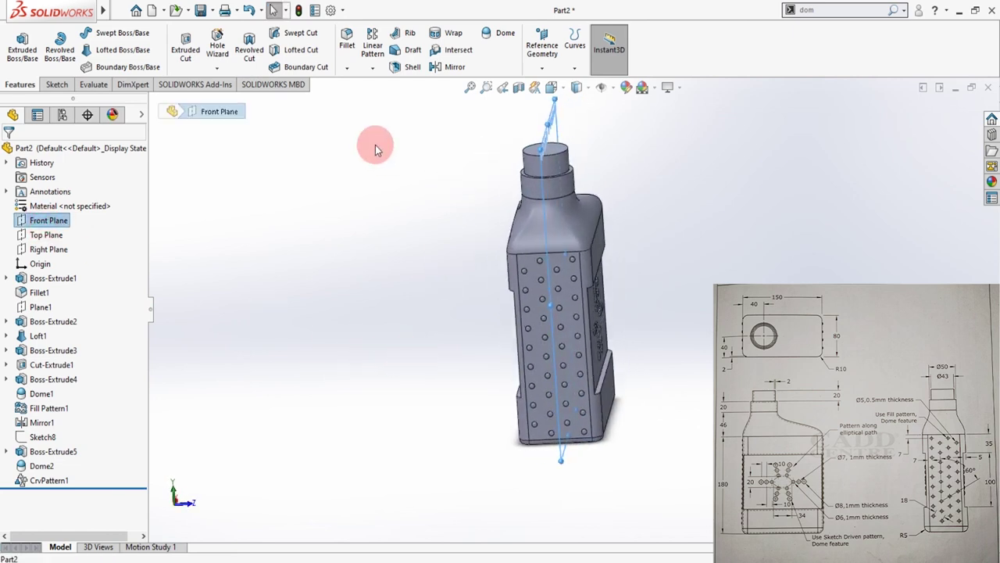
pyautogui.click(454, 67)
pyautogui.moveTo(709, 435); pyautogui.dragTo(620, 412, button='middle')
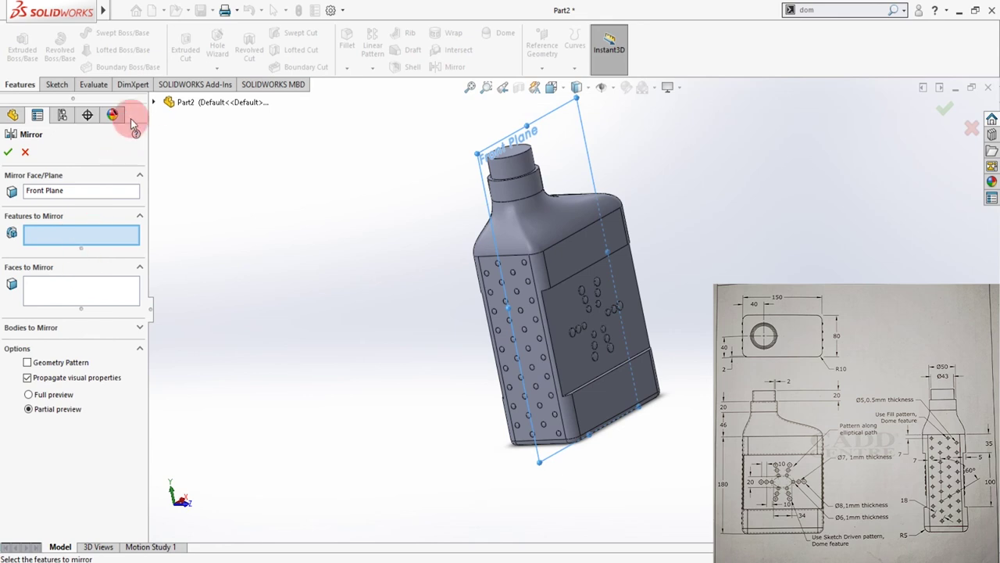
pyautogui.click(153, 102)
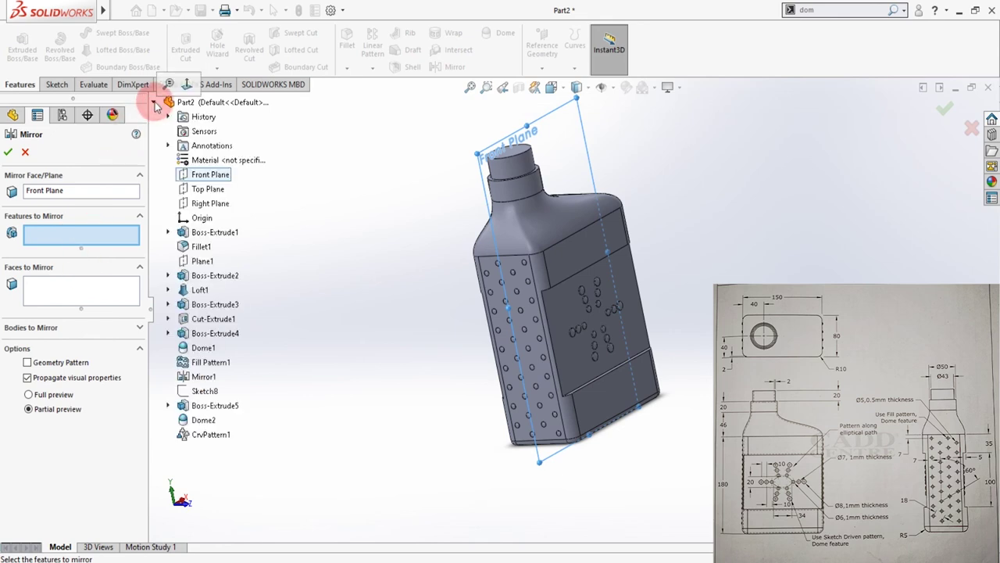
pyautogui.click(206, 406)
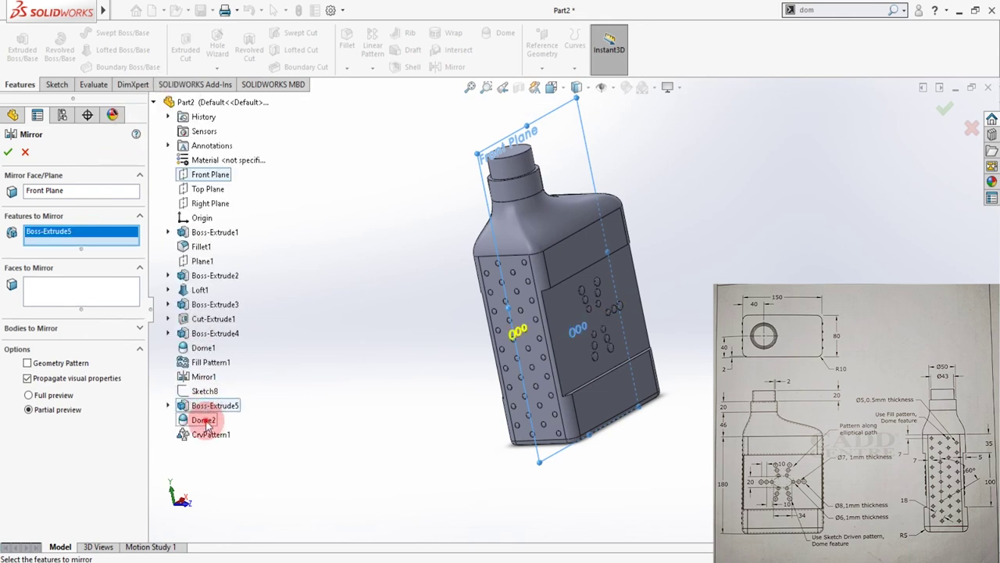
pyautogui.click(207, 435)
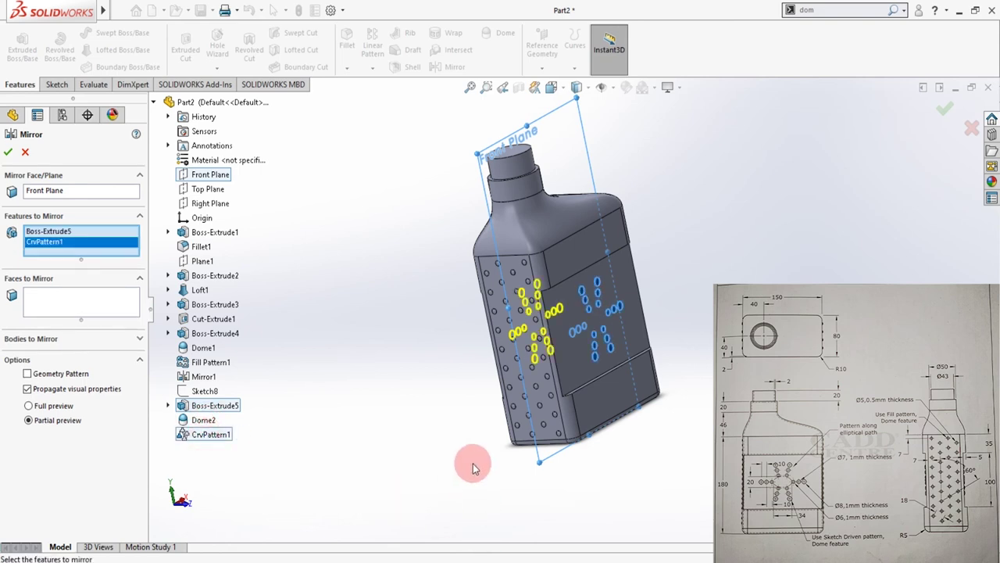
pyautogui.moveTo(473, 467); pyautogui.dragTo(576, 458, button='middle')
pyautogui.click(8, 151)
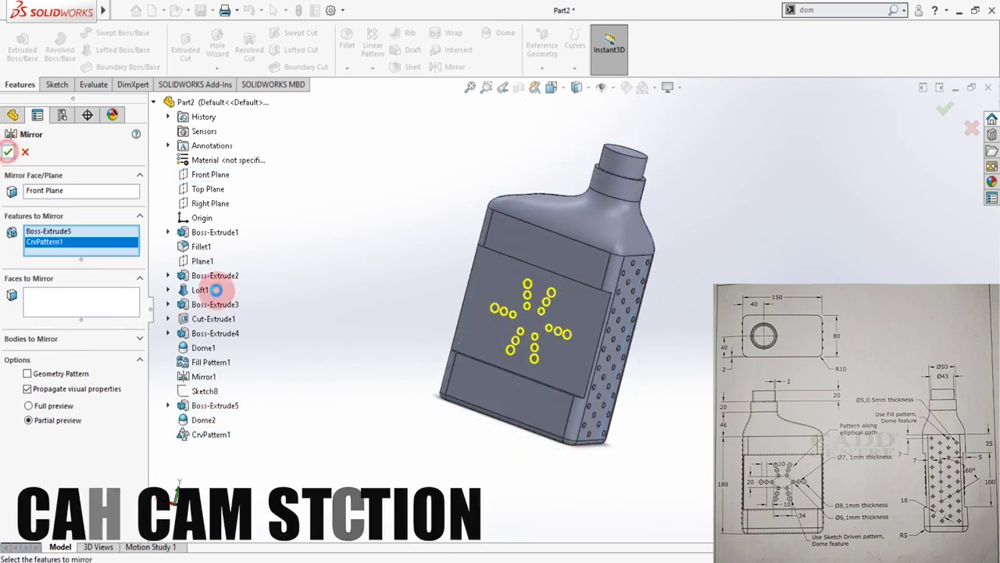
pyautogui.moveTo(538, 399); pyautogui.dragTo(357, 452, button='middle')
pyautogui.moveTo(670, 366); pyautogui.dragTo(523, 295, button='middle')
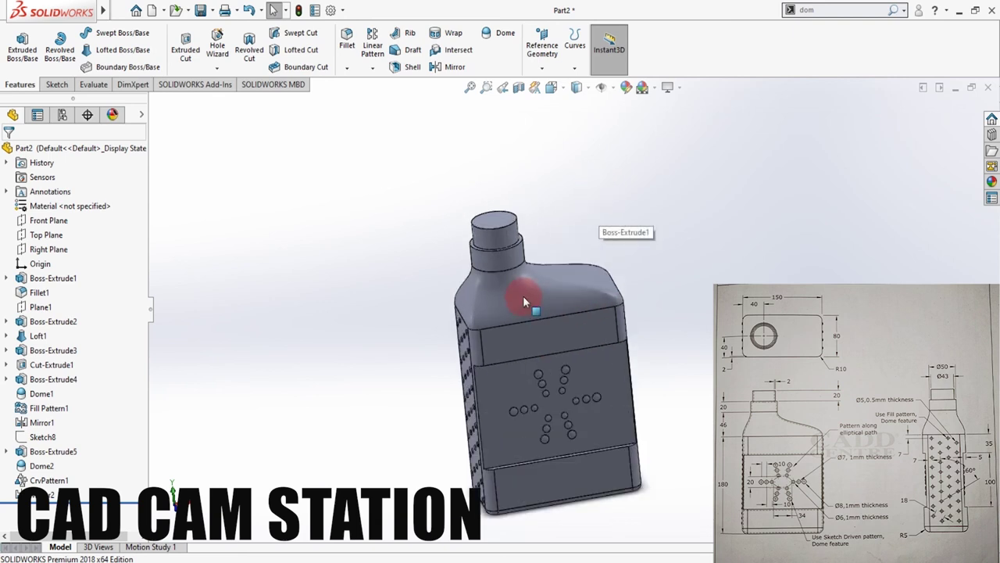
# Start a Shell feature that removes the top face of the bottle neck, with a 2 mm thickness.
pyautogui.moveTo(524, 223); pyautogui.dragTo(490, 266, button='middle')
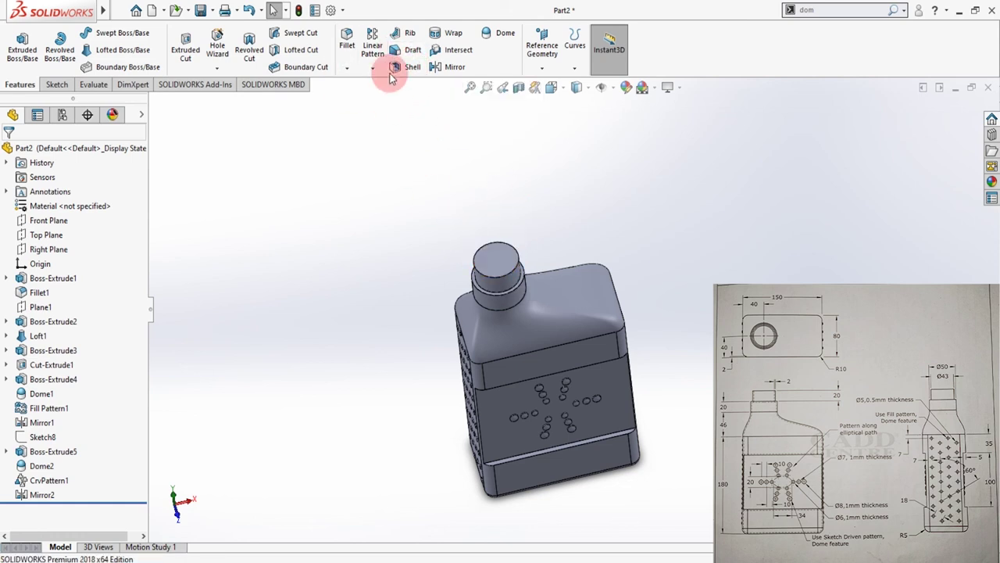
pyautogui.click(413, 67)
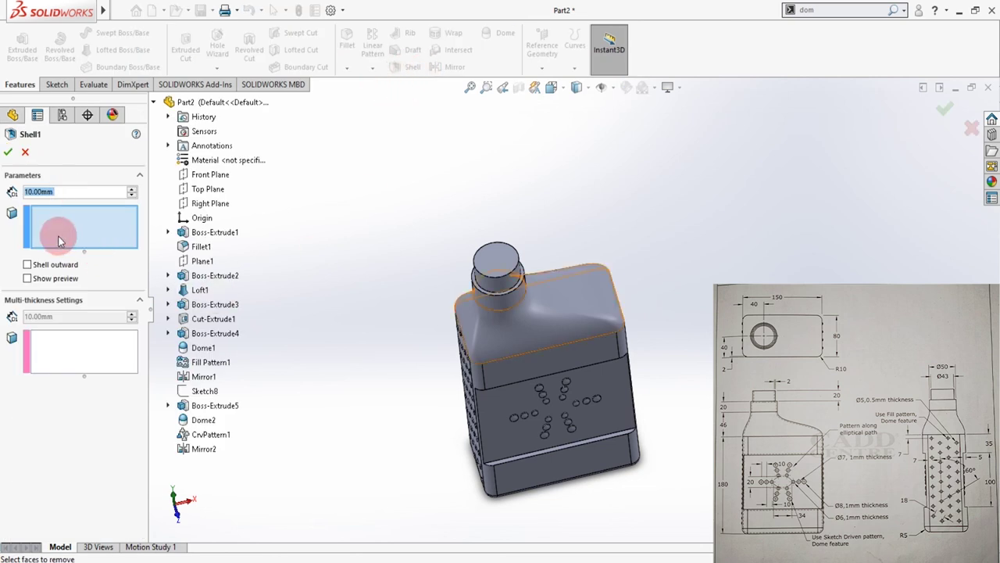
pyautogui.click(492, 267)
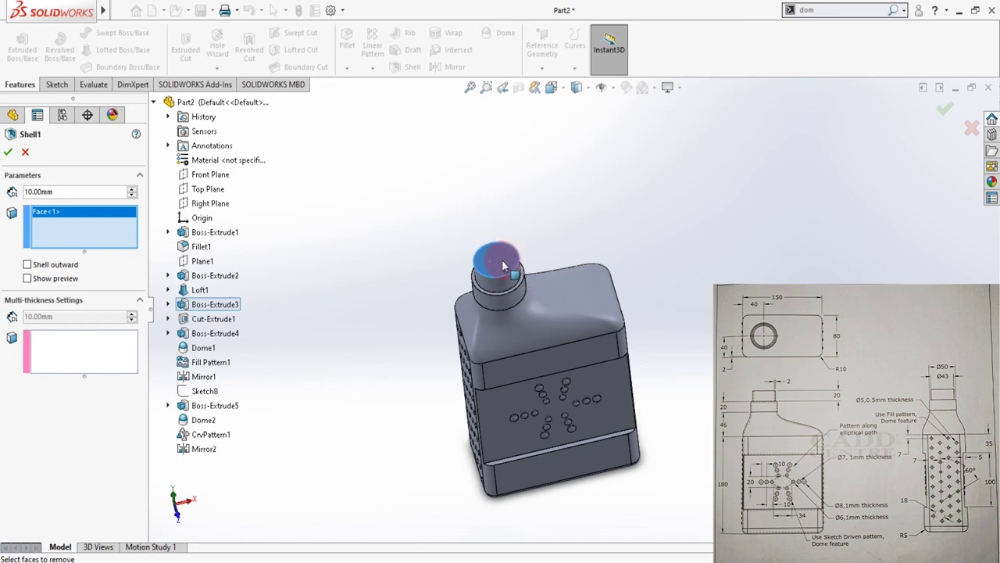
pyautogui.doubleClick(31, 192)
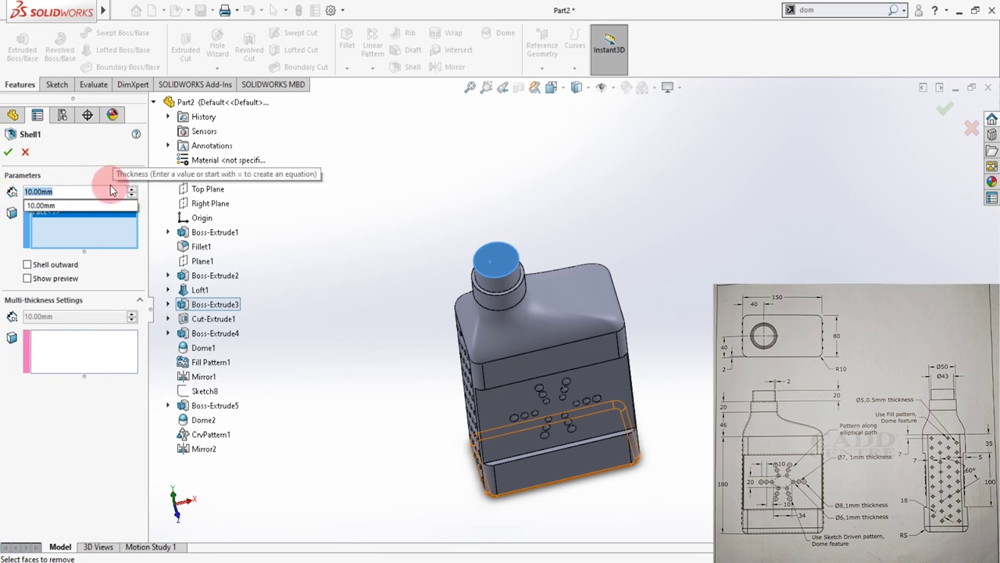
pyautogui.write('2')
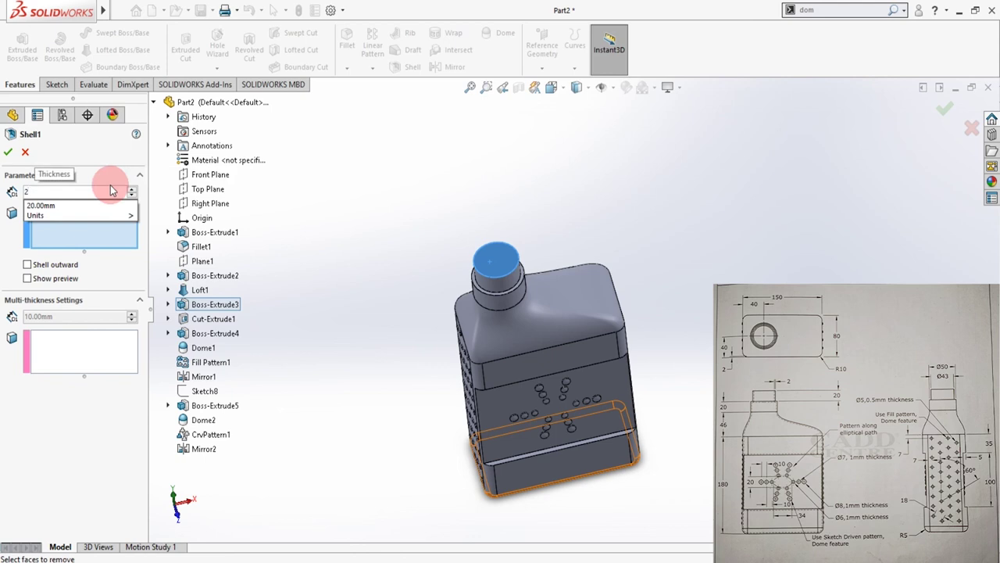
pyautogui.press('Return')
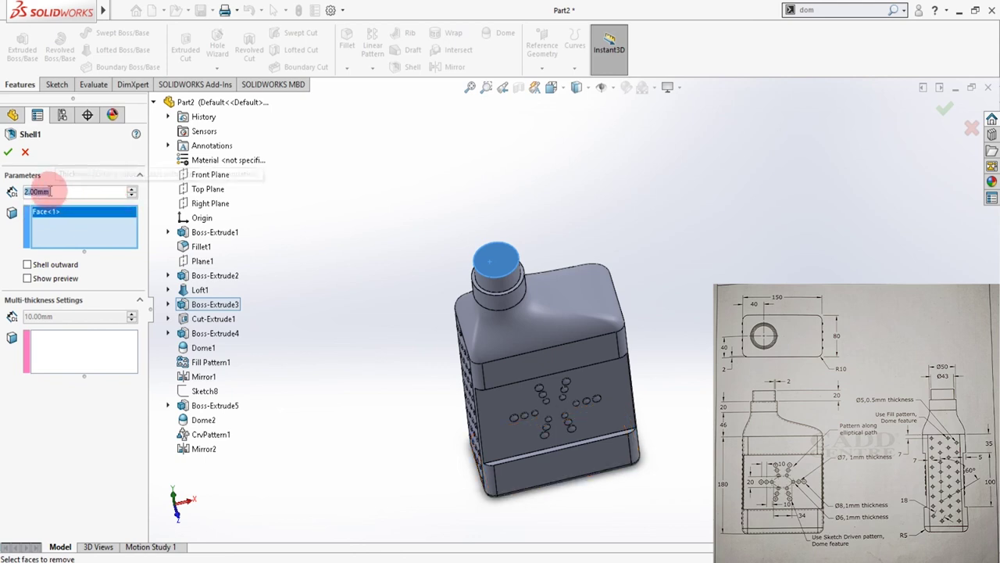
# Turn on the shell preview, check the inner walls from several sides, and create the shell.
pyautogui.click(27, 278)
pyautogui.scroll(-5, 525, 364)
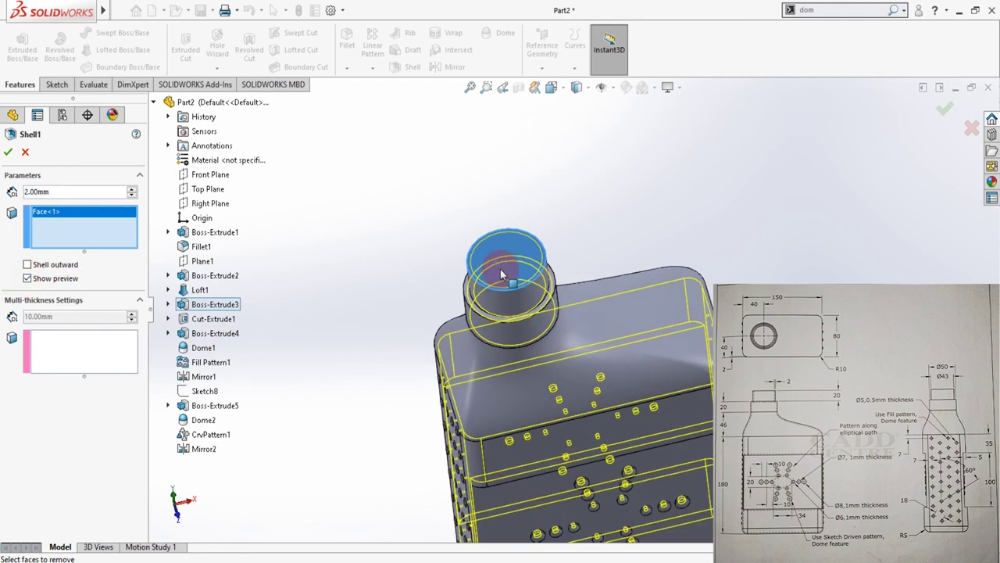
pyautogui.scroll(5, 525, 363)
pyautogui.moveTo(547, 380); pyautogui.dragTo(750, 445, button='middle')
pyautogui.moveTo(684, 525); pyautogui.dragTo(580, 514, button='middle')
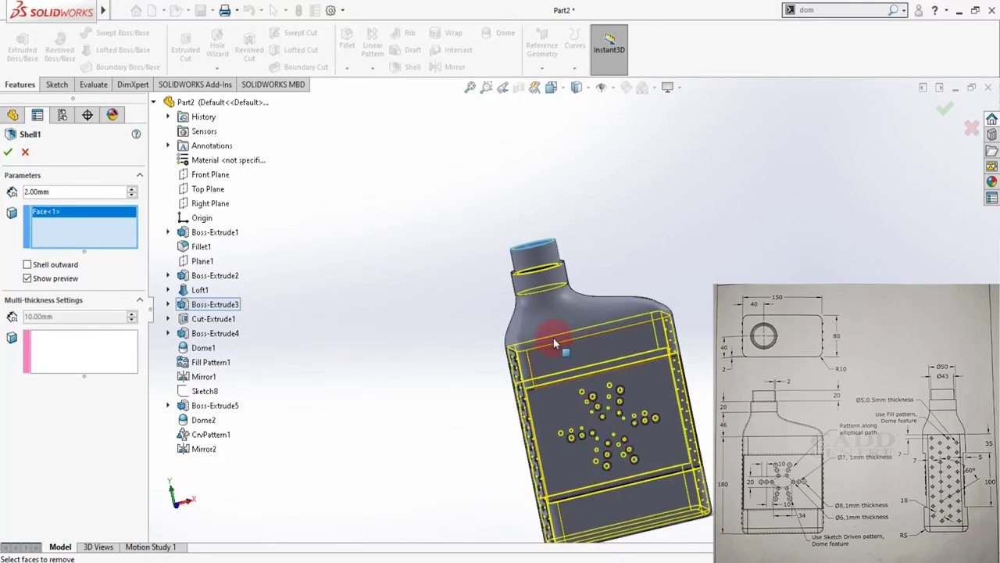
pyautogui.scroll(3, 624, 299)
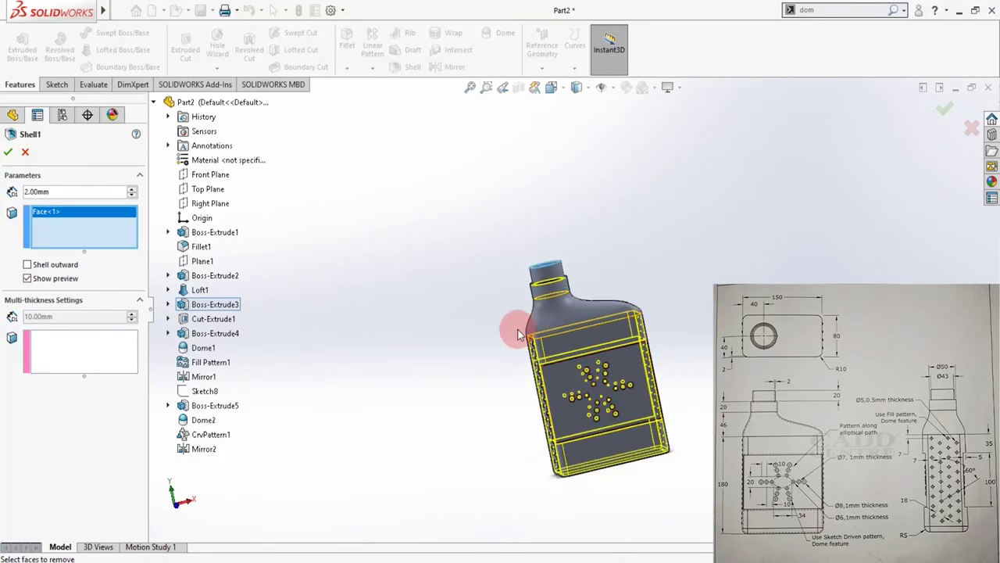
pyautogui.moveTo(543, 358); pyautogui.dragTo(529, 495, button='middle')
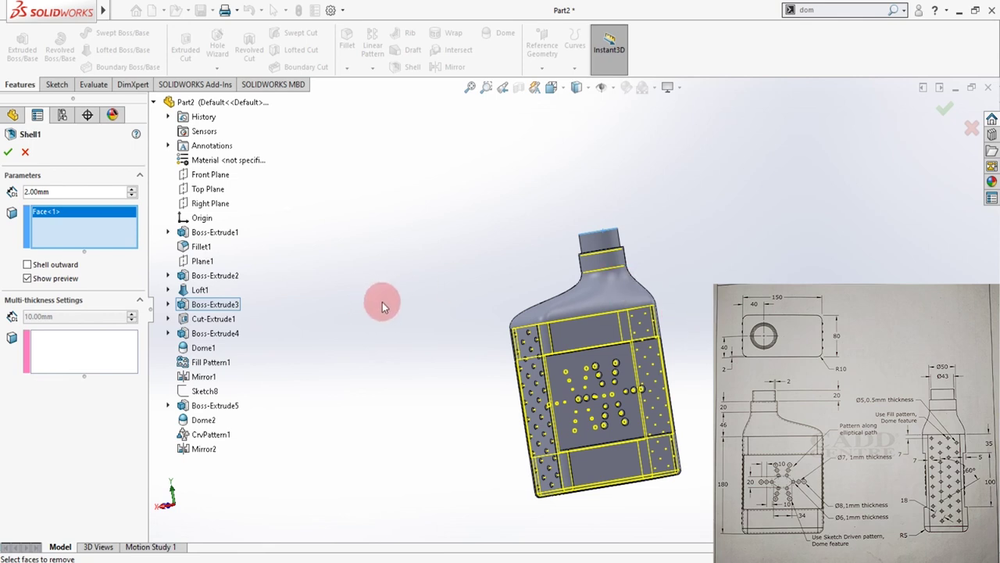
pyautogui.scroll(-2, 678, 335)
pyautogui.moveTo(607, 411); pyautogui.dragTo(582, 173, button='middle')
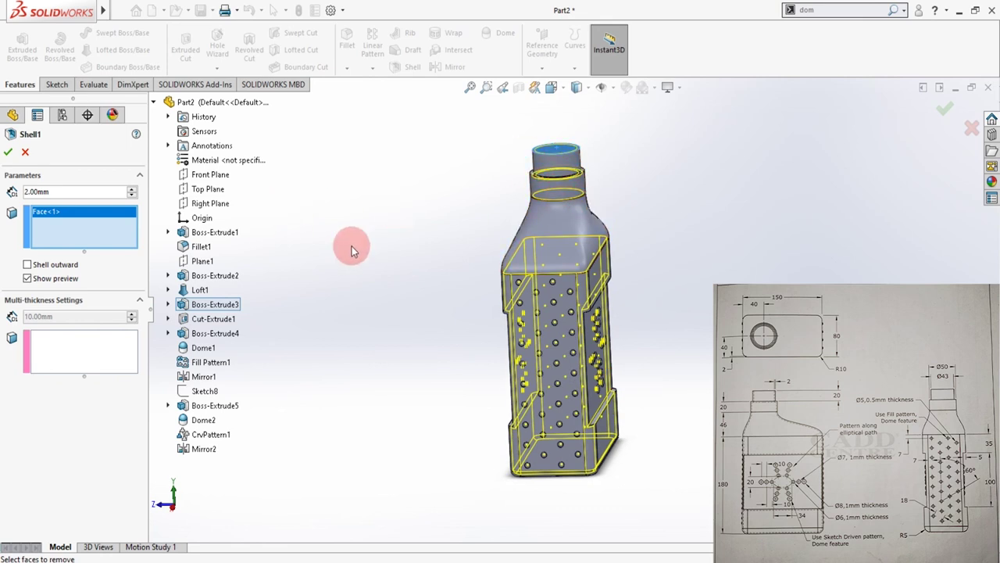
pyautogui.click(8, 155)
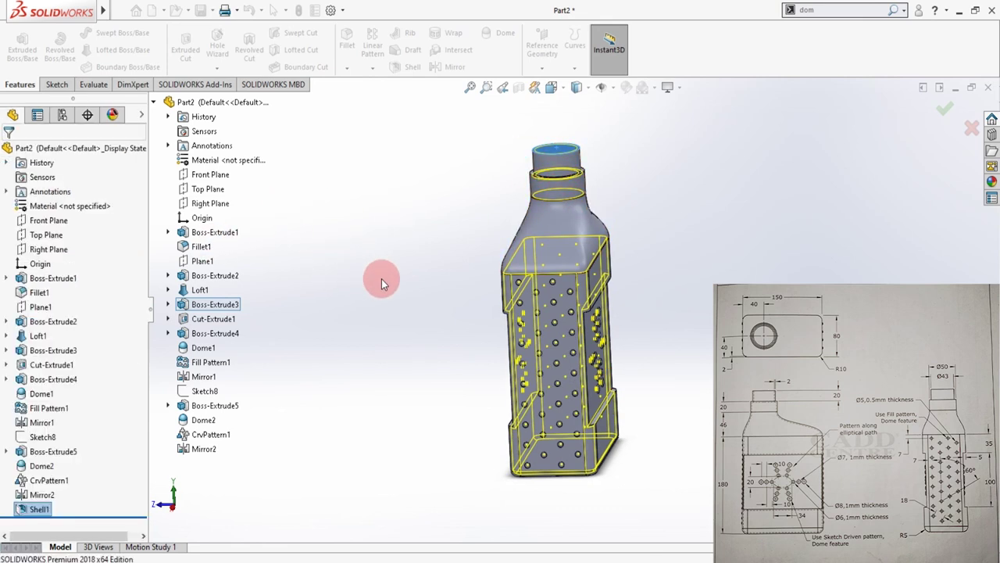
# Cut the bottle open with a section view, examine the shelled wall and interior, and turn the section off.
pyautogui.moveTo(459, 364); pyautogui.dragTo(525, 332, button='middle')
pyautogui.moveTo(580, 272); pyautogui.dragTo(523, 229, button='middle')
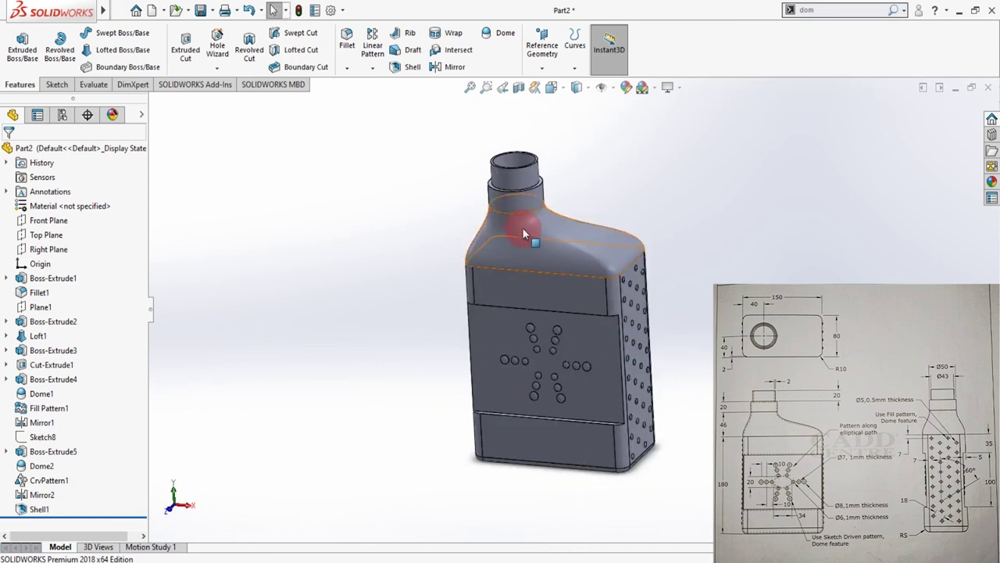
pyautogui.click(519, 90)
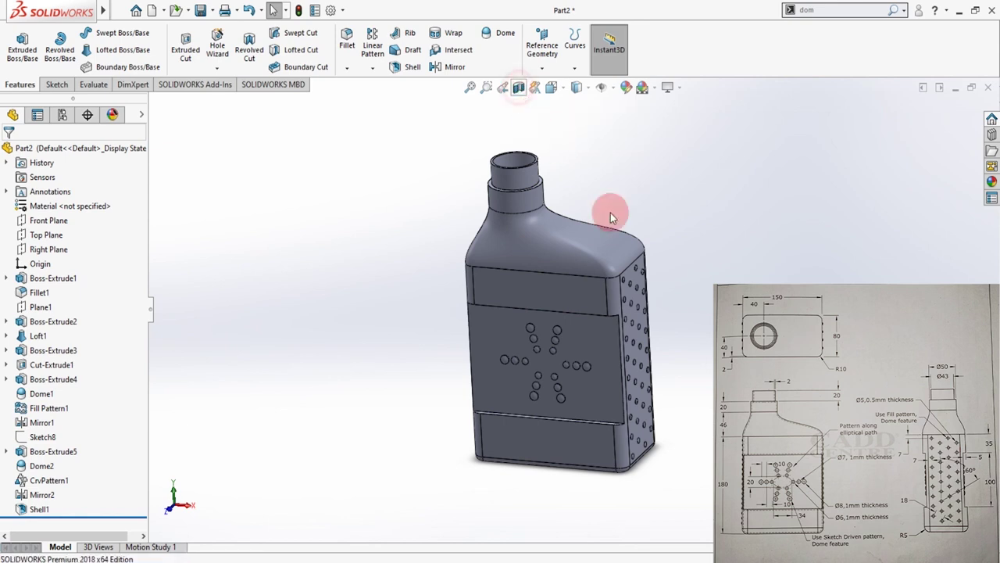
pyautogui.press('Return')
pyautogui.moveTo(840, 202); pyautogui.dragTo(737, 439, button='middle')
pyautogui.moveTo(621, 436); pyautogui.dragTo(789, 411, button='middle')
pyautogui.click(554, 370)
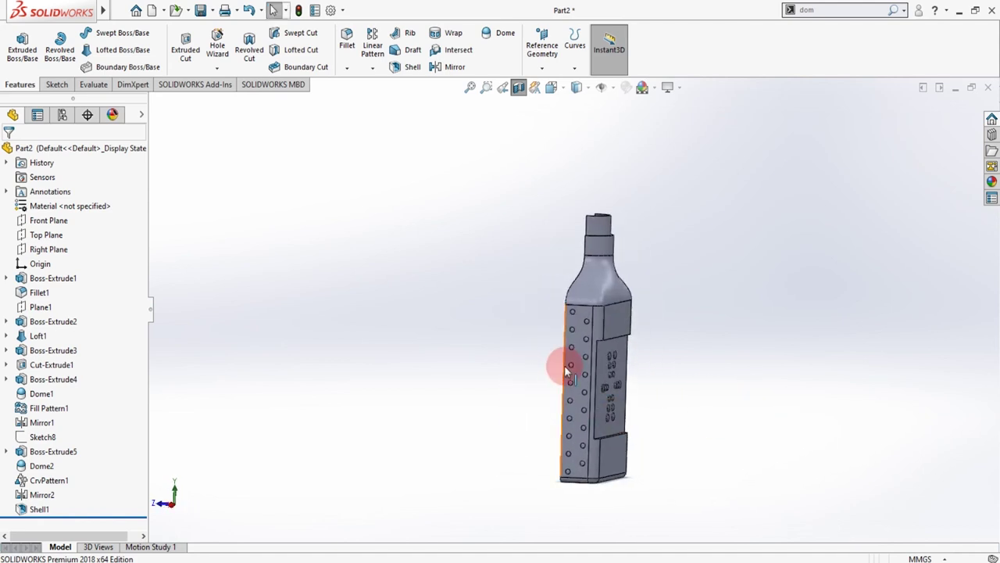
pyautogui.moveTo(598, 383); pyautogui.dragTo(558, 346, button='middle')
pyautogui.scroll(-2, 565, 368)
pyautogui.scroll(2, 565, 368)
pyautogui.moveTo(631, 384); pyautogui.dragTo(581, 397, button='middle')
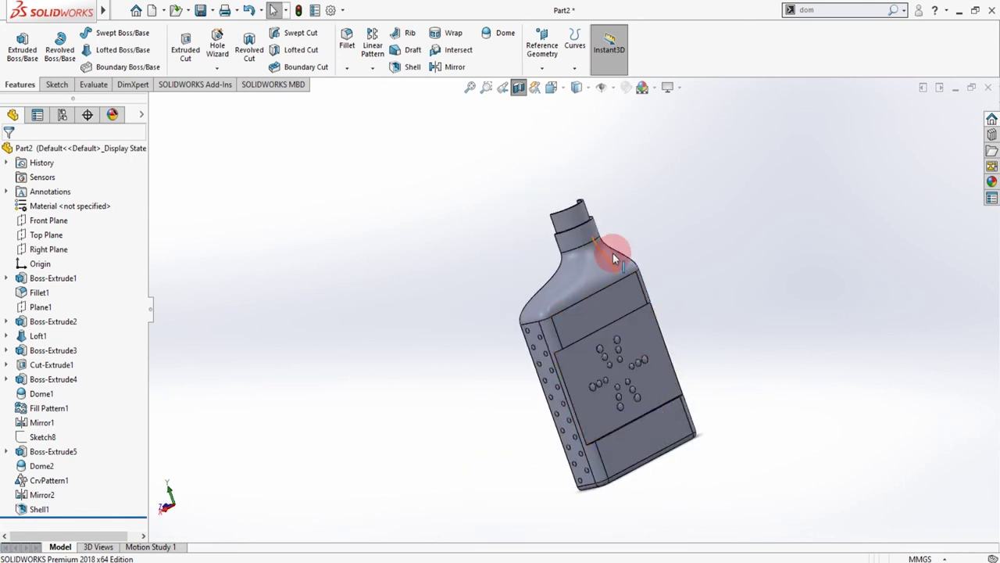
pyautogui.moveTo(593, 297); pyautogui.dragTo(712, 304, button='middle')
pyautogui.moveTo(586, 428); pyautogui.dragTo(504, 347, button='middle')
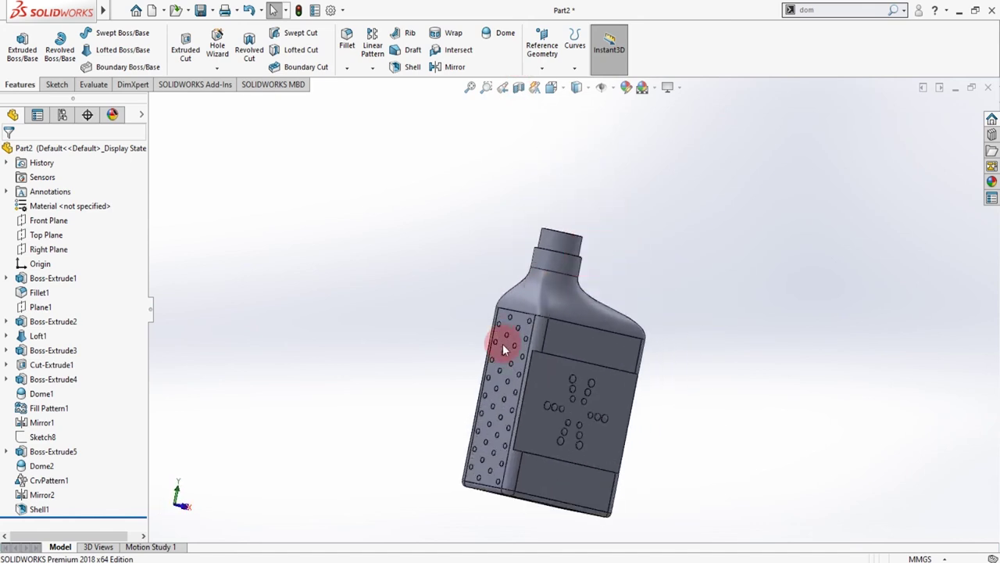
pyautogui.moveTo(553, 377); pyautogui.dragTo(569, 478, button='middle')
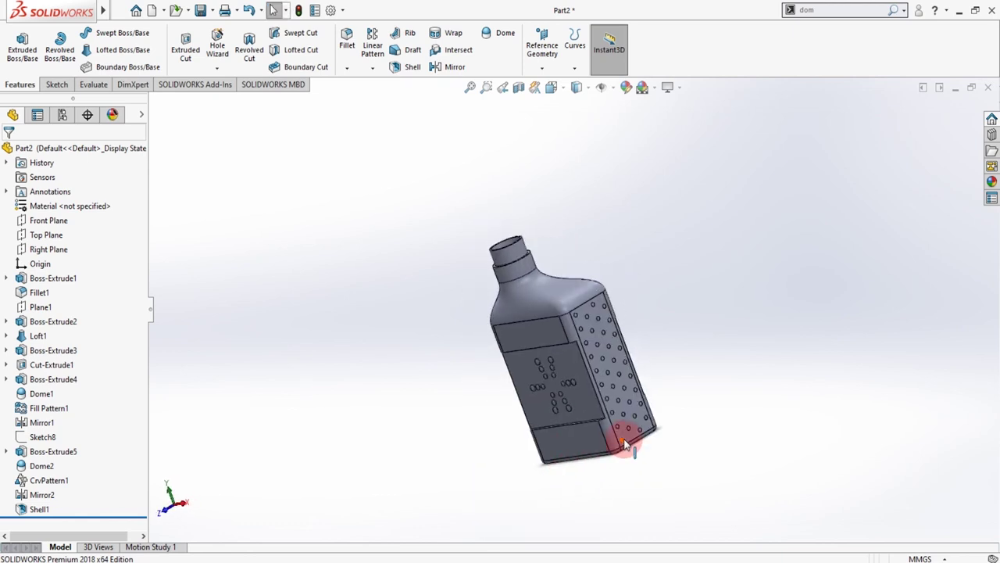
pyautogui.moveTo(630, 410); pyautogui.dragTo(508, 322, button='middle')
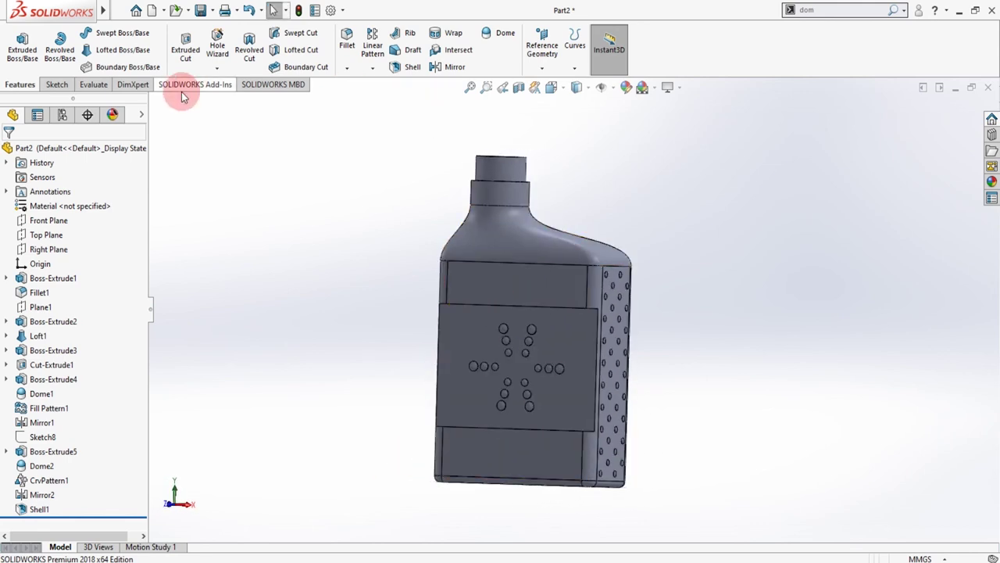
pyautogui.moveTo(582, 339); pyautogui.dragTo(479, 403, button='middle')
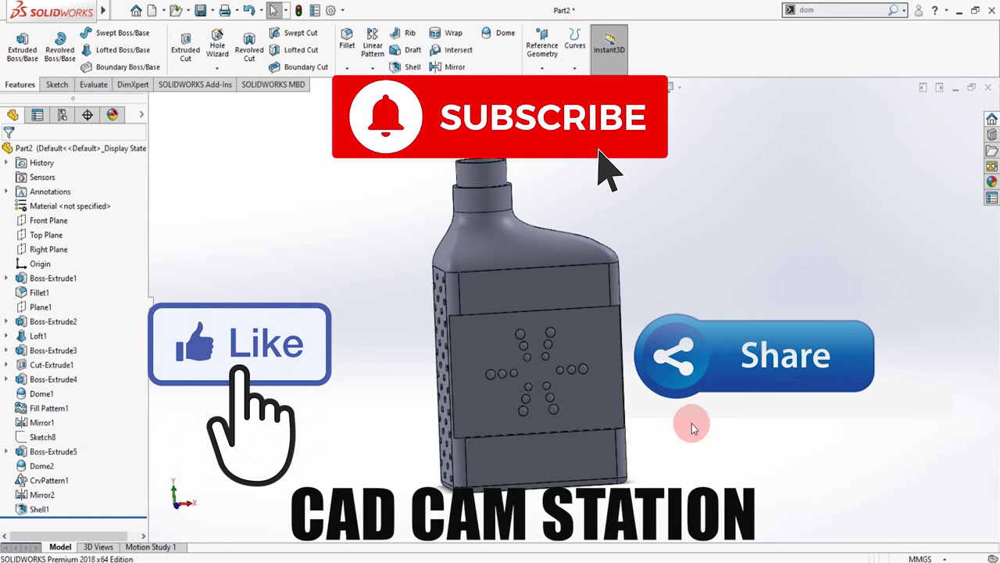
pyautogui.moveTo(678, 427)
pyautogui.mouseDown(button='middle')
pyautogui.moveTo(618, 454)
pyautogui.moveTo(666, 440)
pyautogui.mouseUp(button='middle')
pyautogui.moveTo(653, 387); pyautogui.dragTo(688, 344, button='middle')
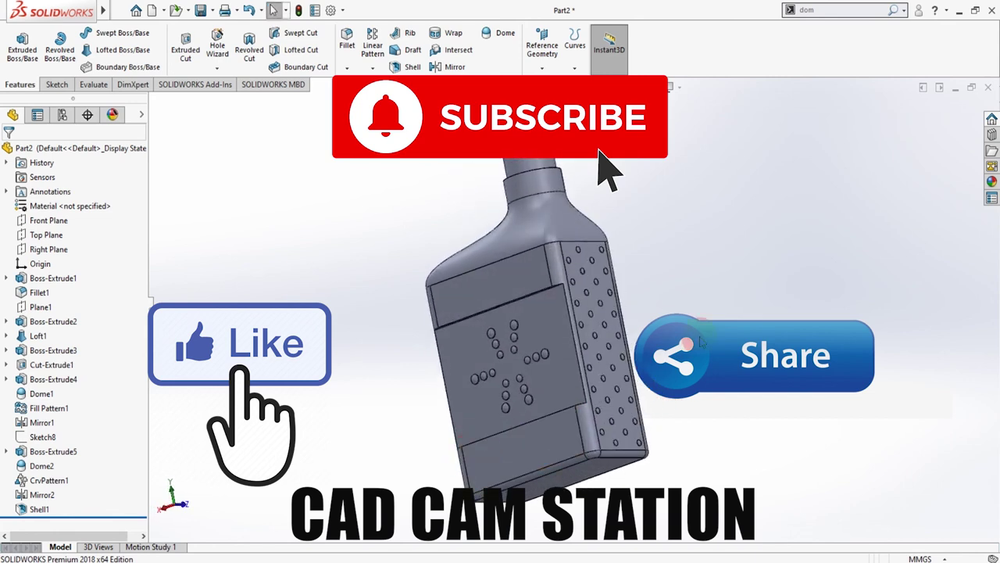